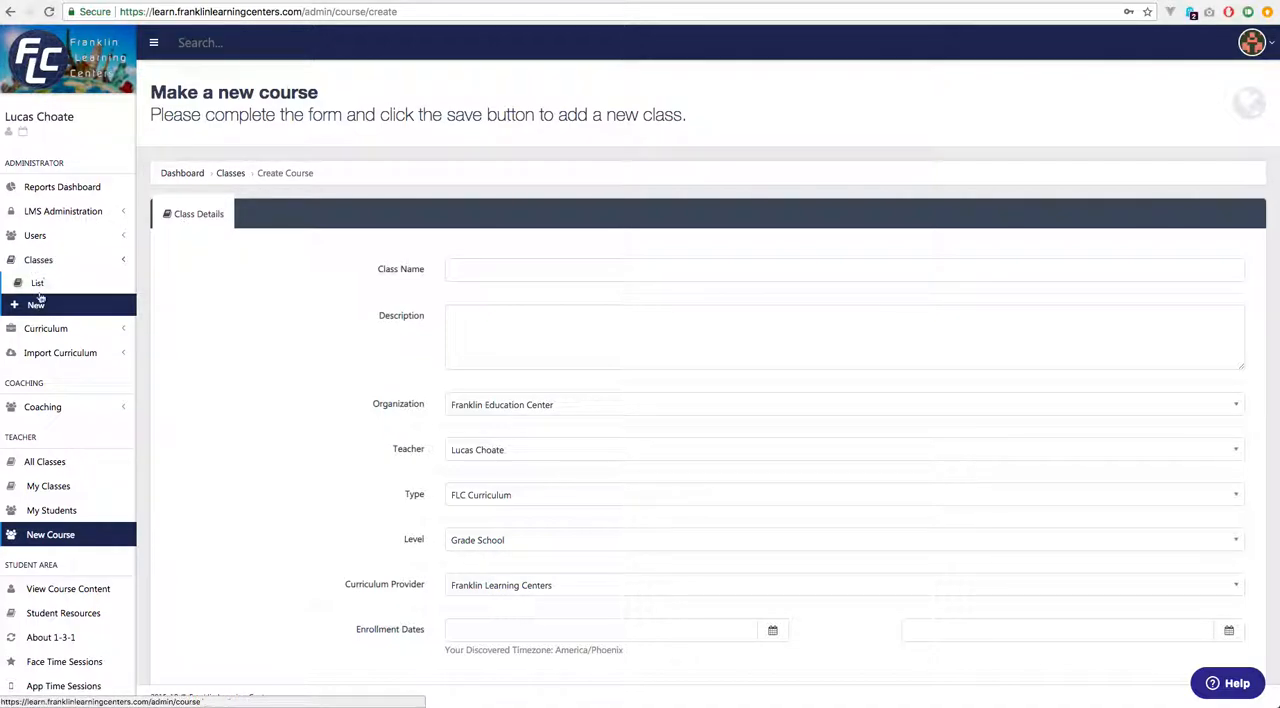
# Open the HUMG Demo 1 class for editing from the class list.
pyautogui.click(40, 286)
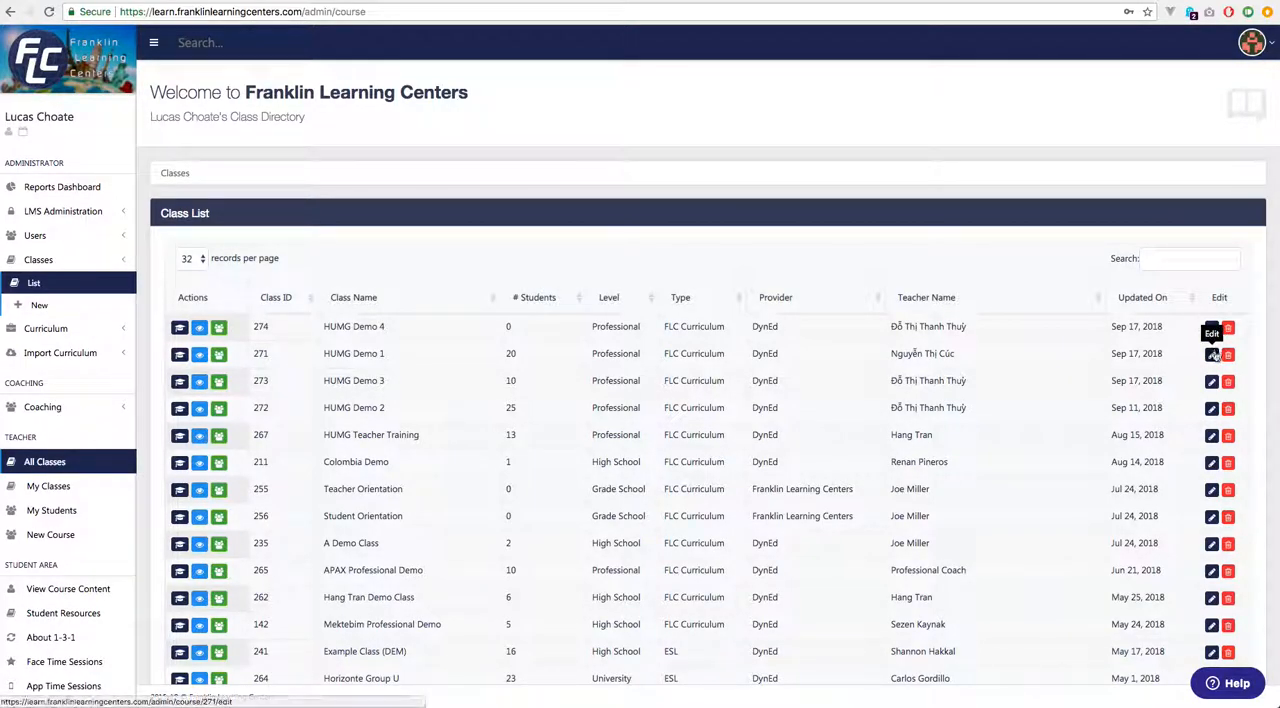
pyautogui.click(1212, 355)
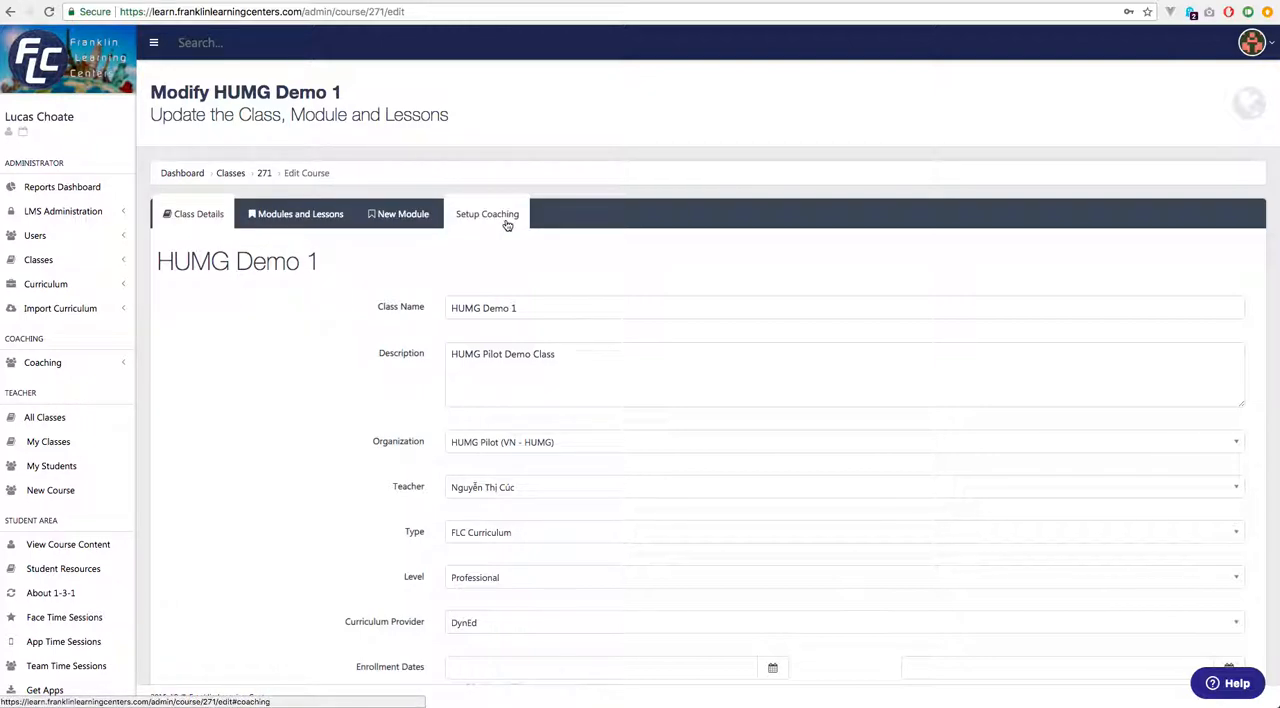
# Start a new class named "Content Demonstration Class" with the description "How to create content for your class".
pyautogui.click(60, 262)
pyautogui.click(44, 308)
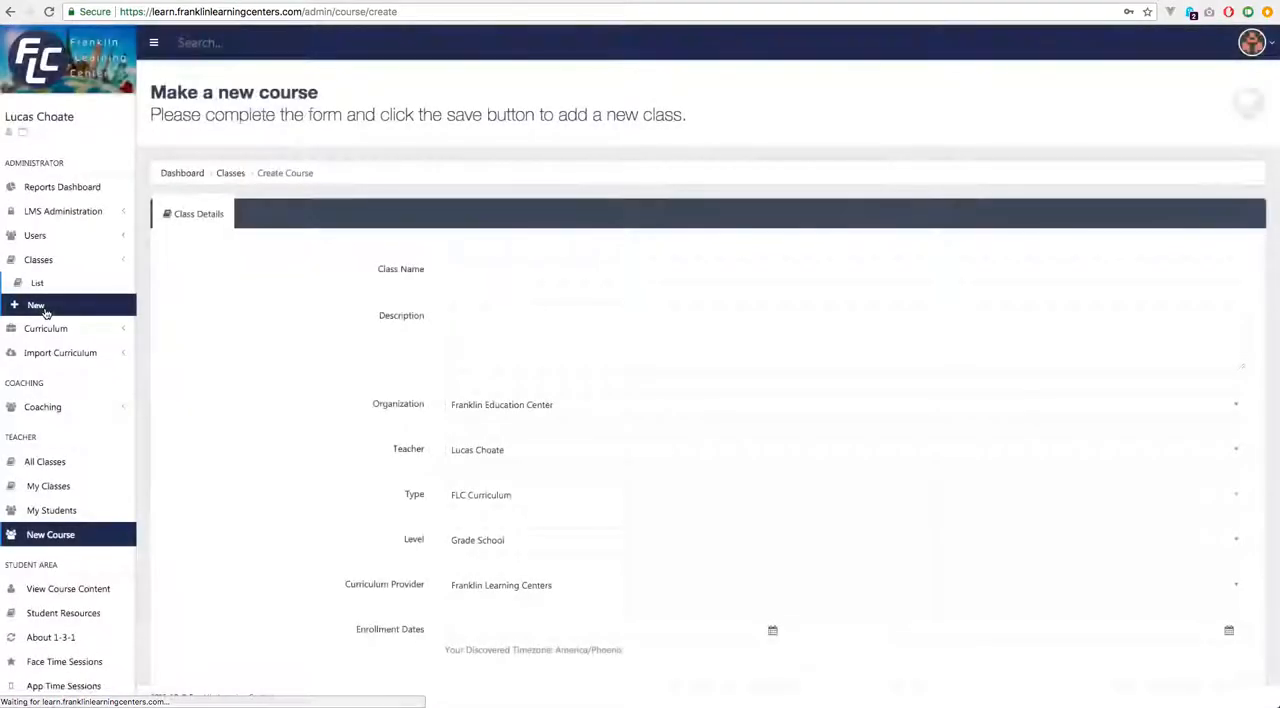
pyautogui.click(566, 267)
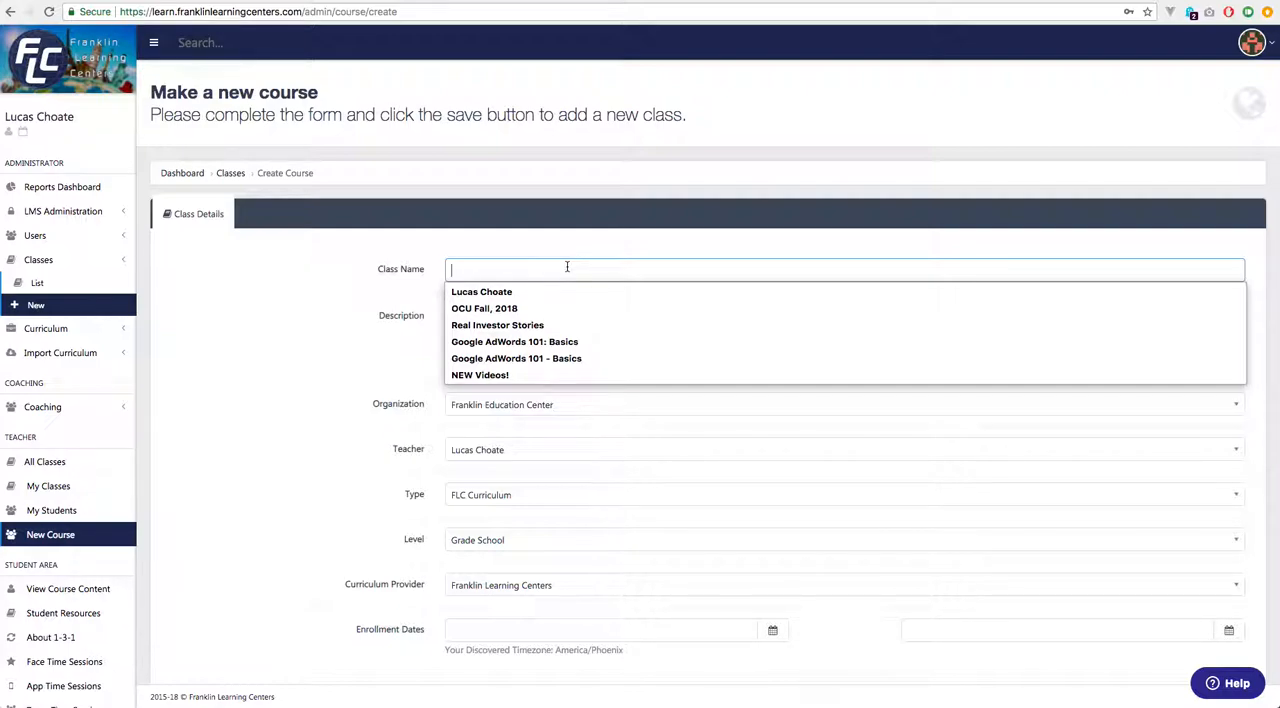
pyautogui.write('Content Demonstration Class')
pyautogui.press('Tab')
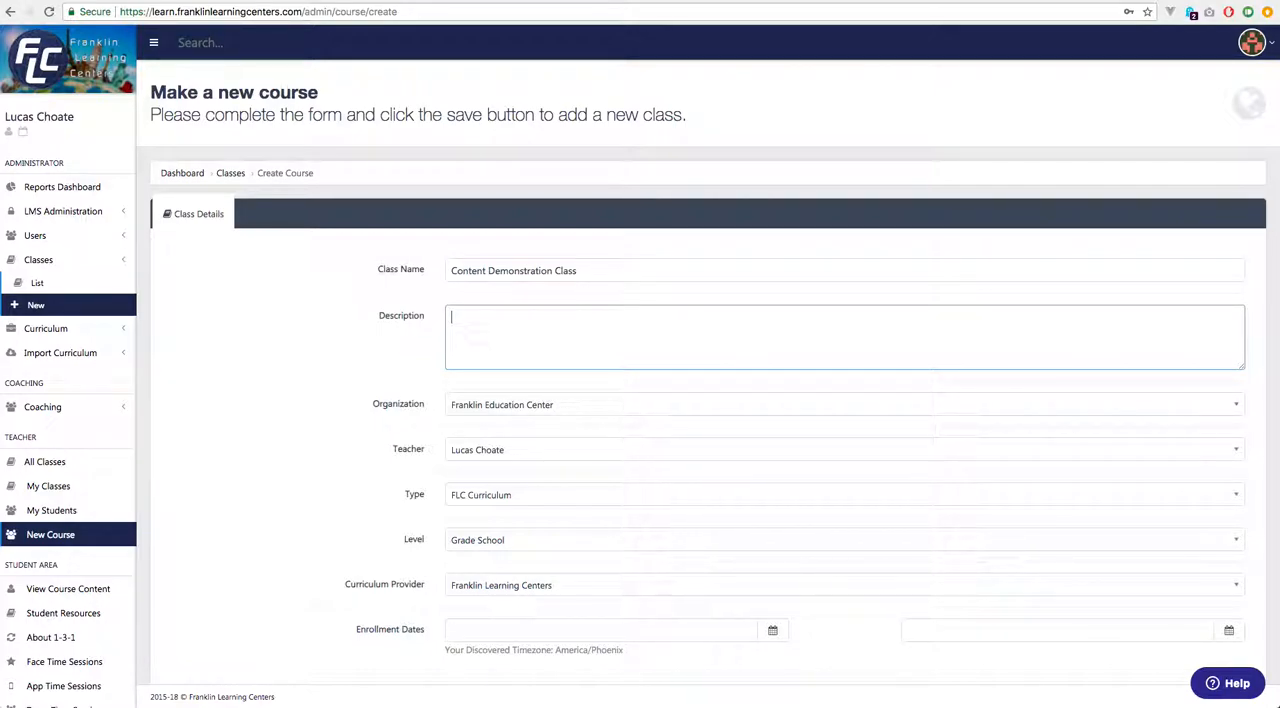
pyautogui.write('How to create content for your class')
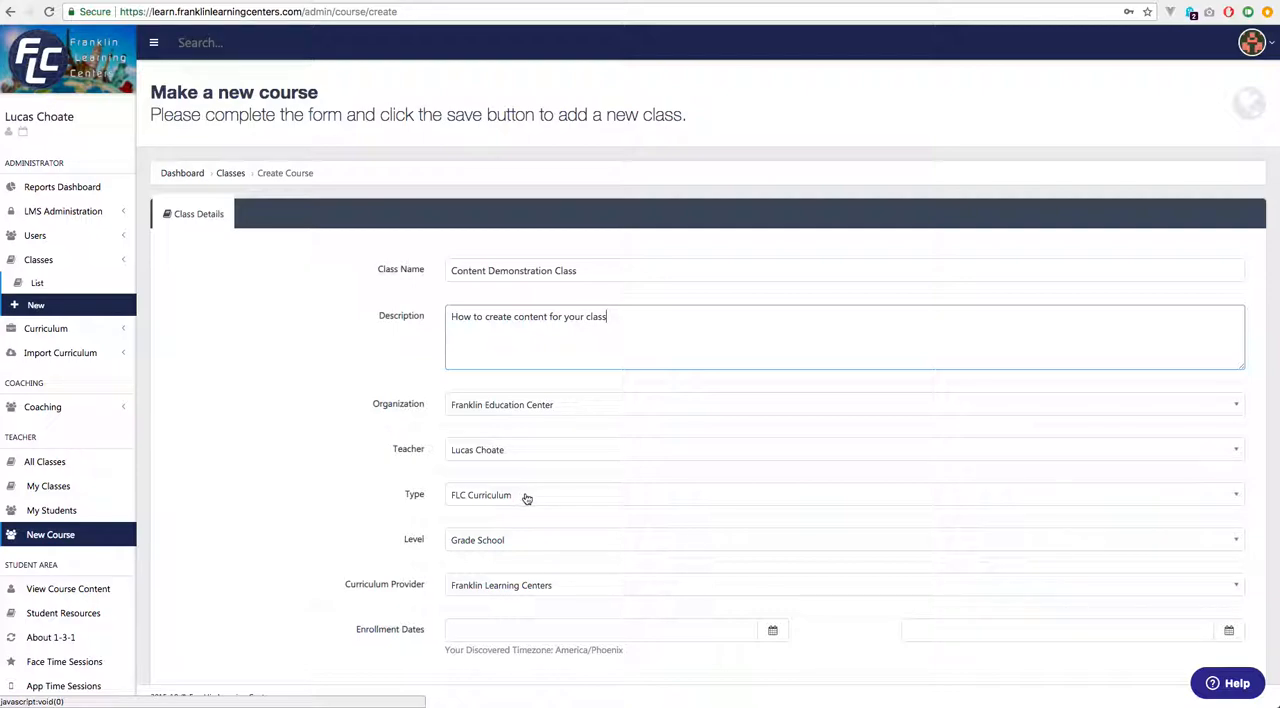
# Review the available Type, Level and Curriculum Provider options for the new class, keeping FLC Curriculum as the type.
pyautogui.click(557, 502)
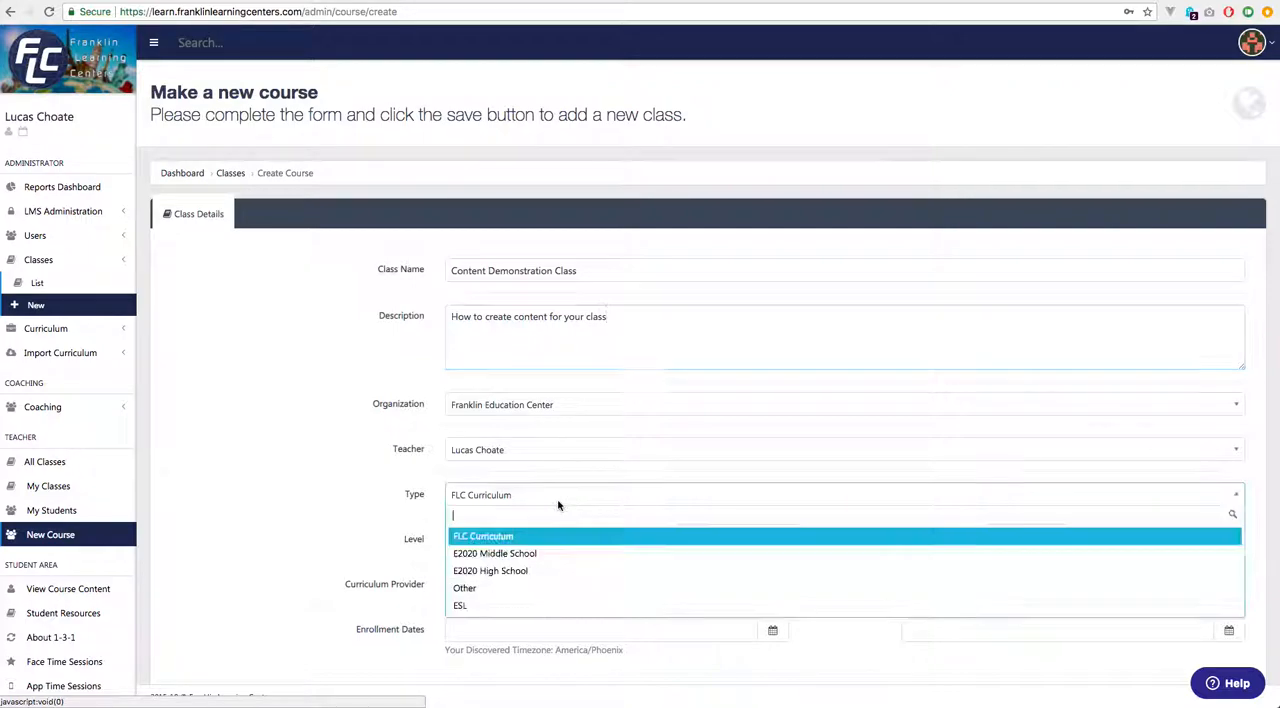
pyautogui.click(500, 537)
pyautogui.click(505, 502)
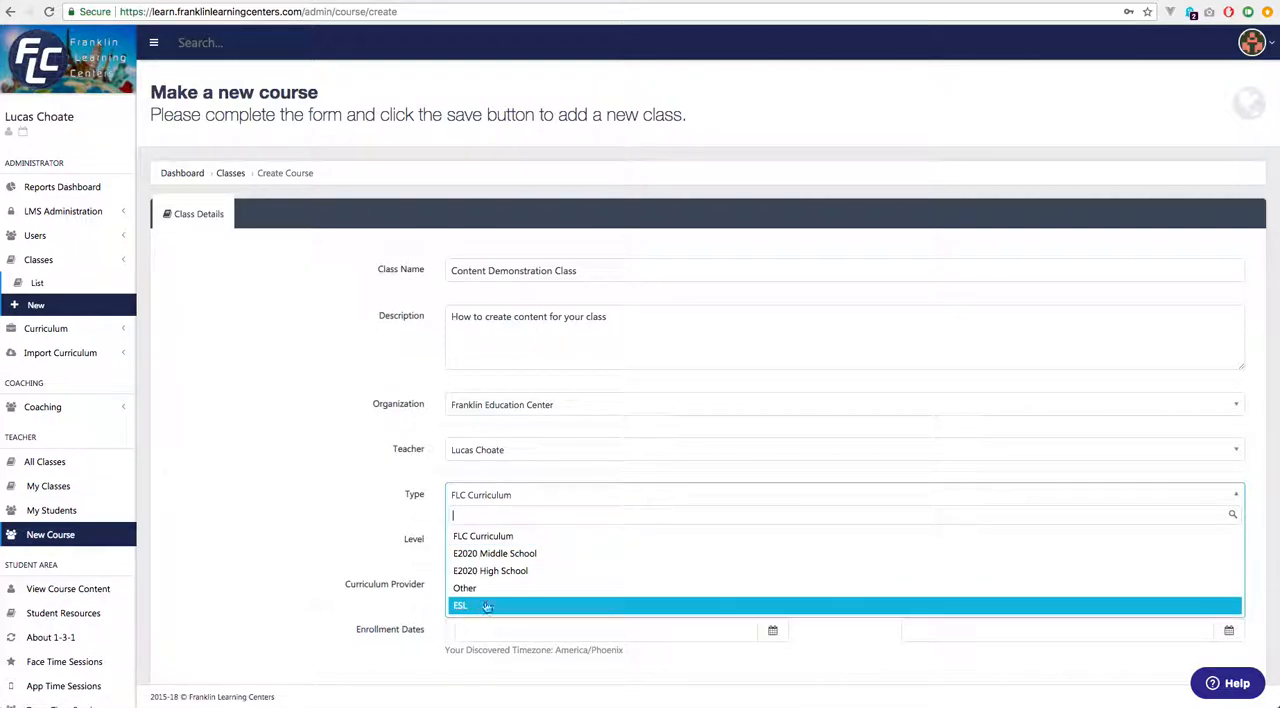
pyautogui.click(409, 519)
pyautogui.click(531, 545)
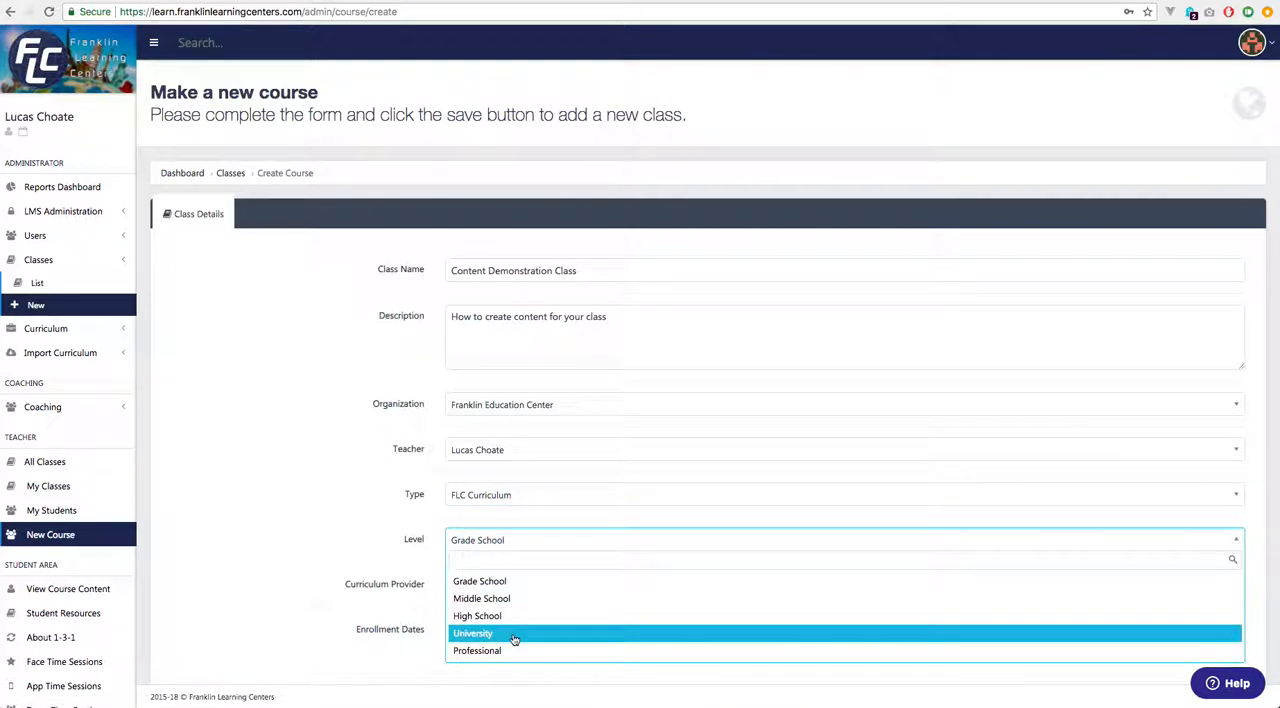
pyautogui.click(372, 529)
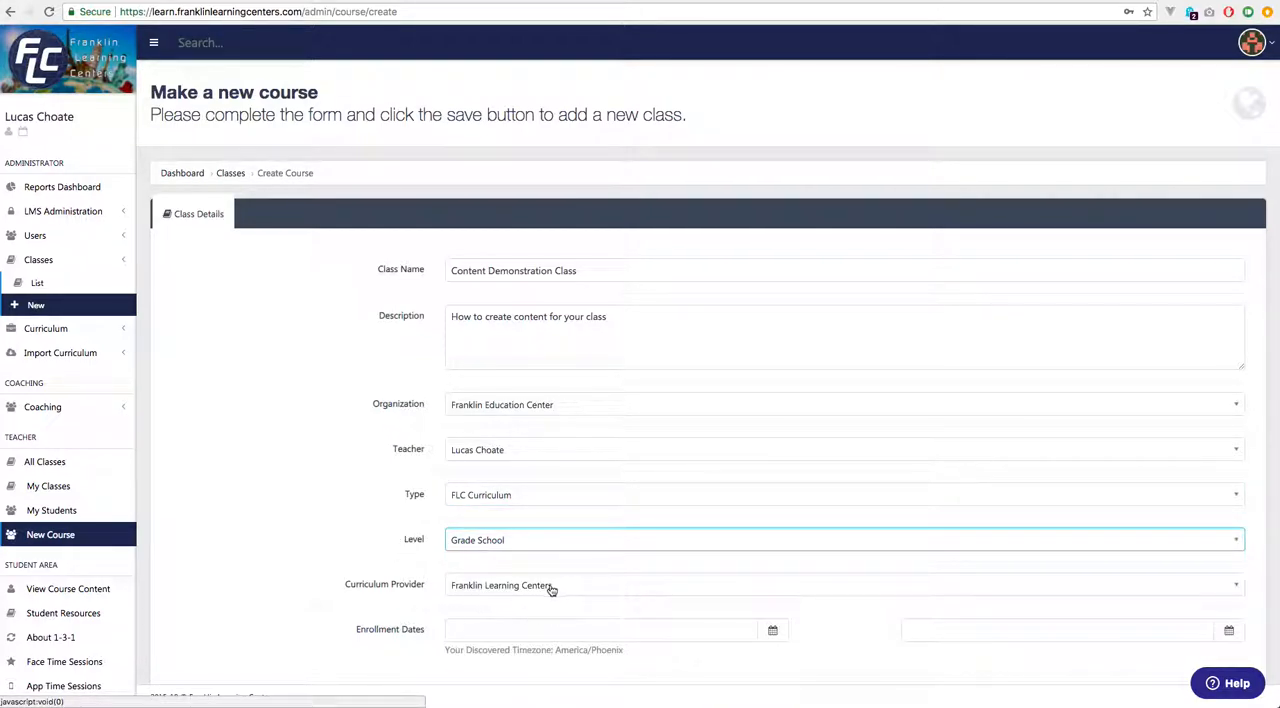
pyautogui.click(555, 588)
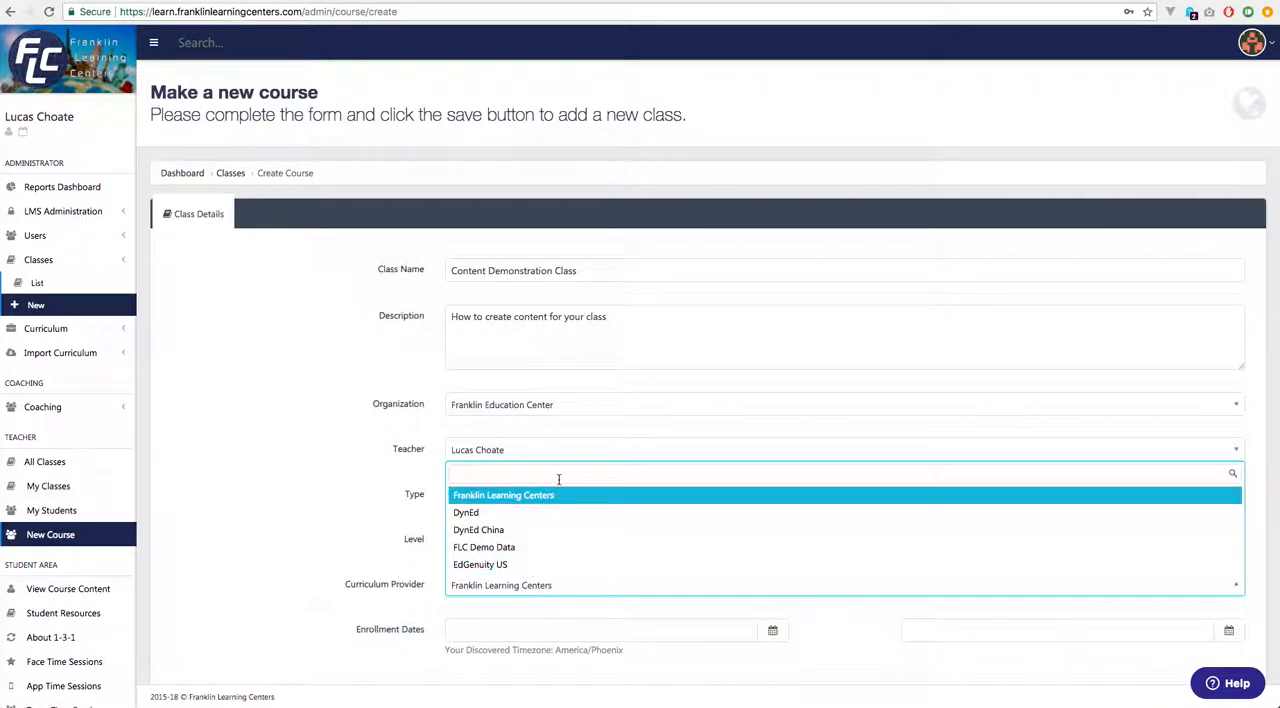
pyautogui.click(330, 475)
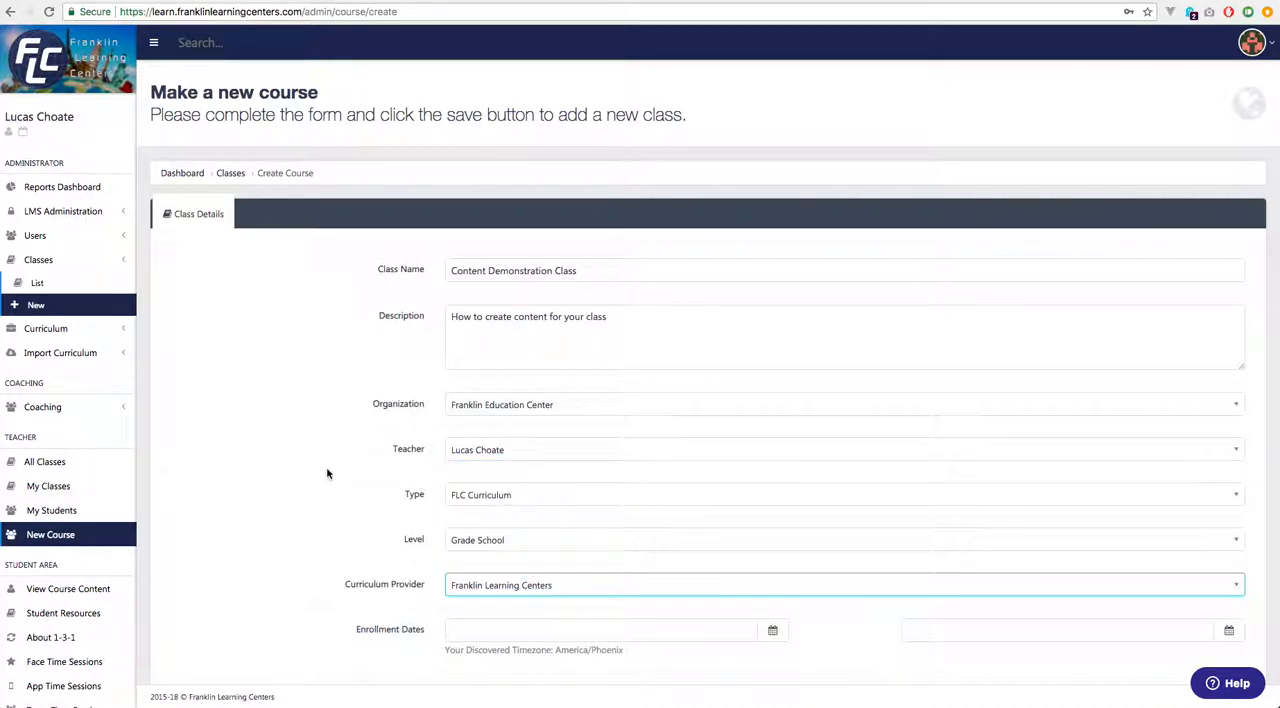
# Save the new class, check its modules and lessons, and open the form for creating a new module.
pyautogui.scroll(-2, 740, 642)
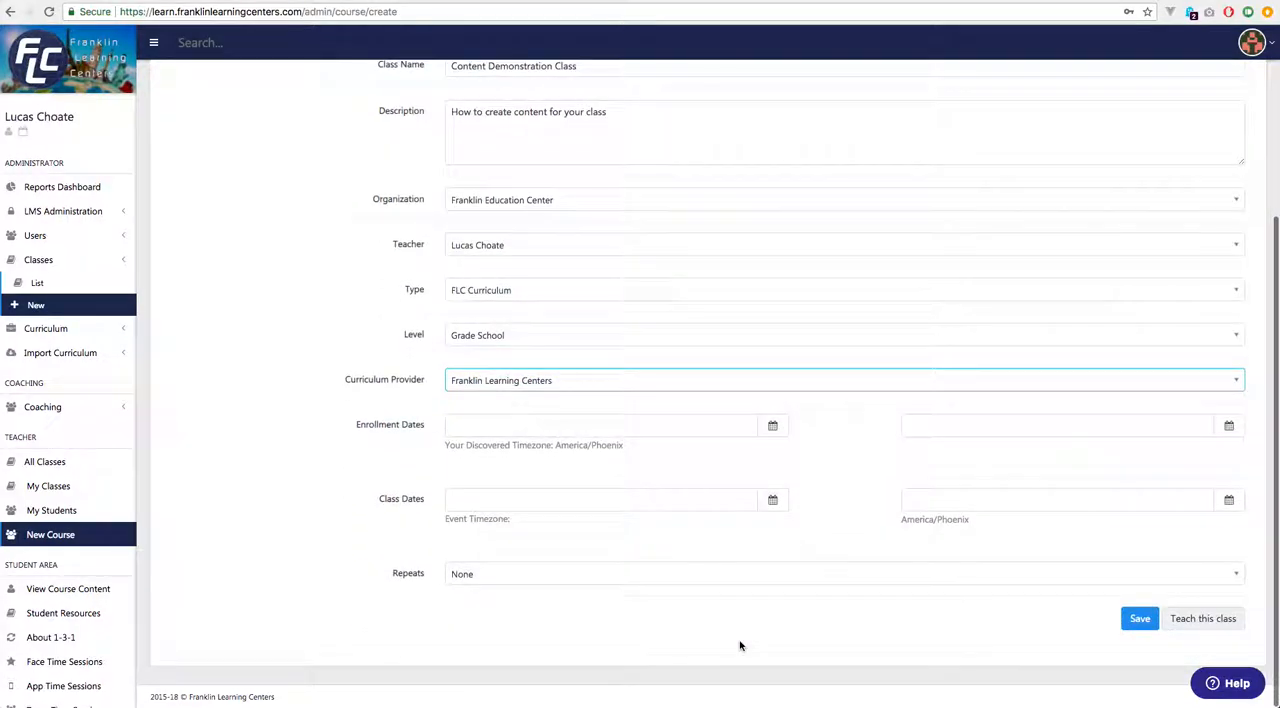
pyautogui.click(1138, 620)
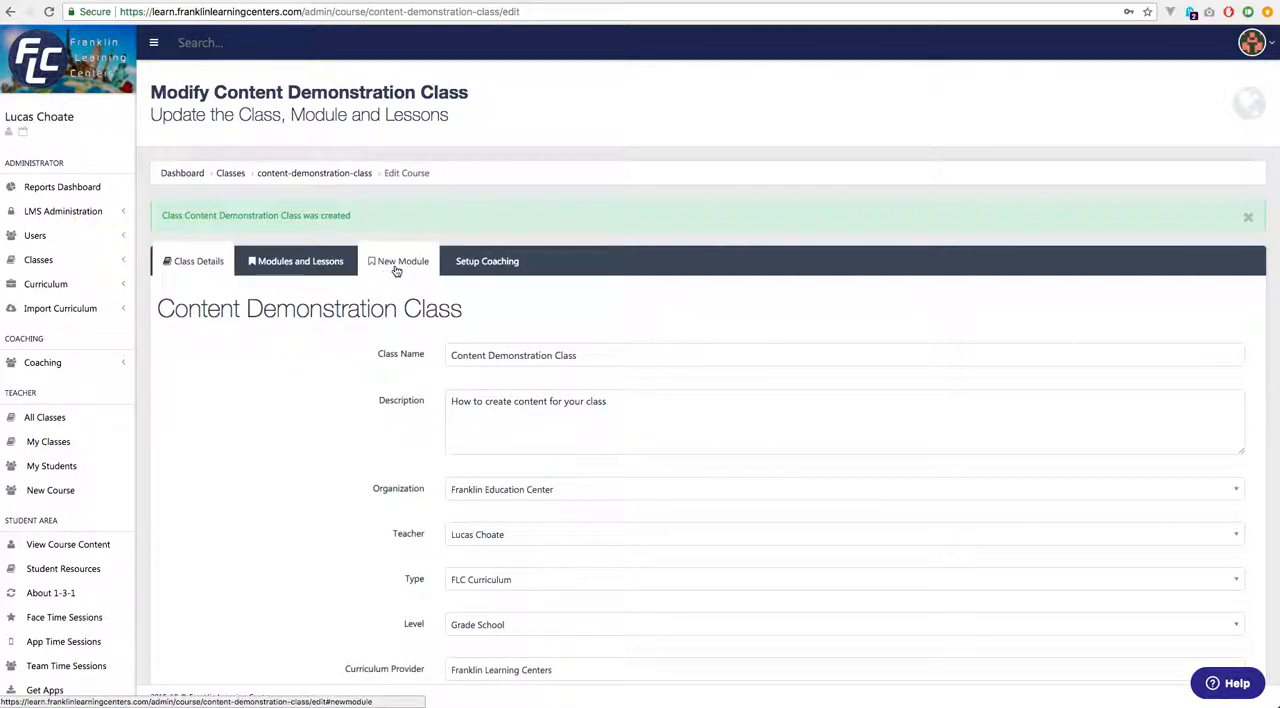
pyautogui.click(296, 268)
pyautogui.click(333, 268)
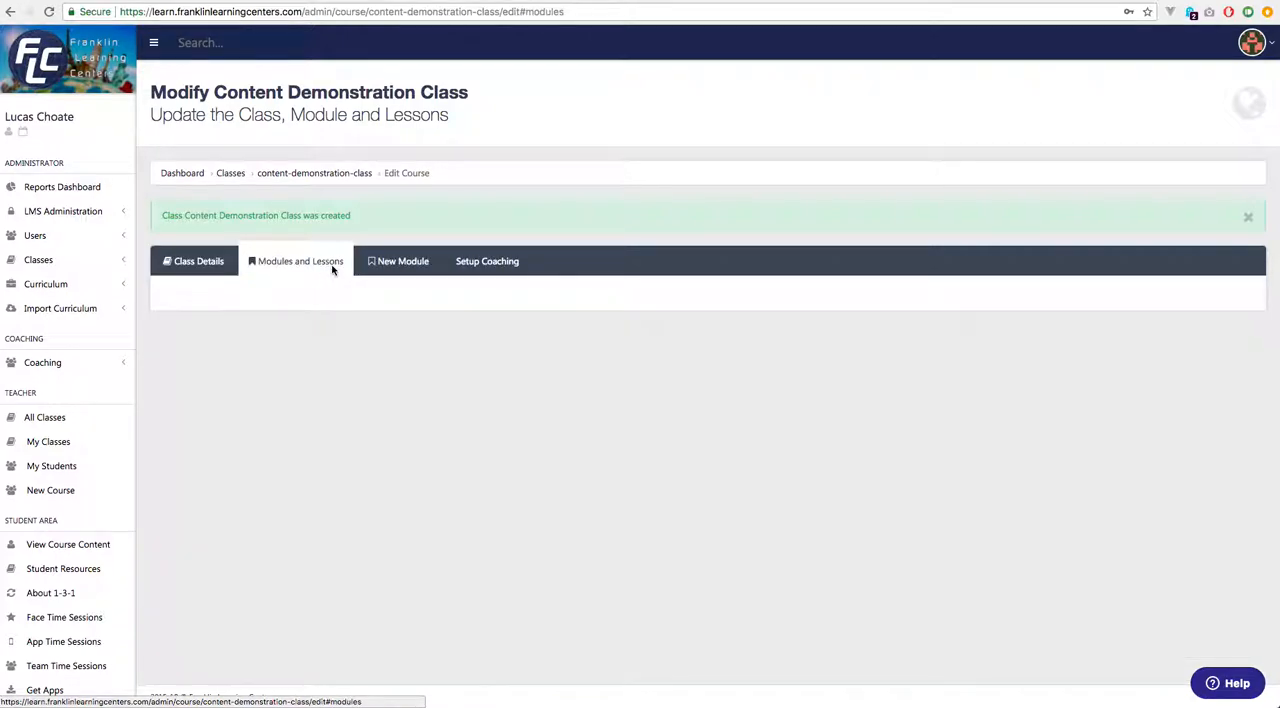
pyautogui.click(407, 268)
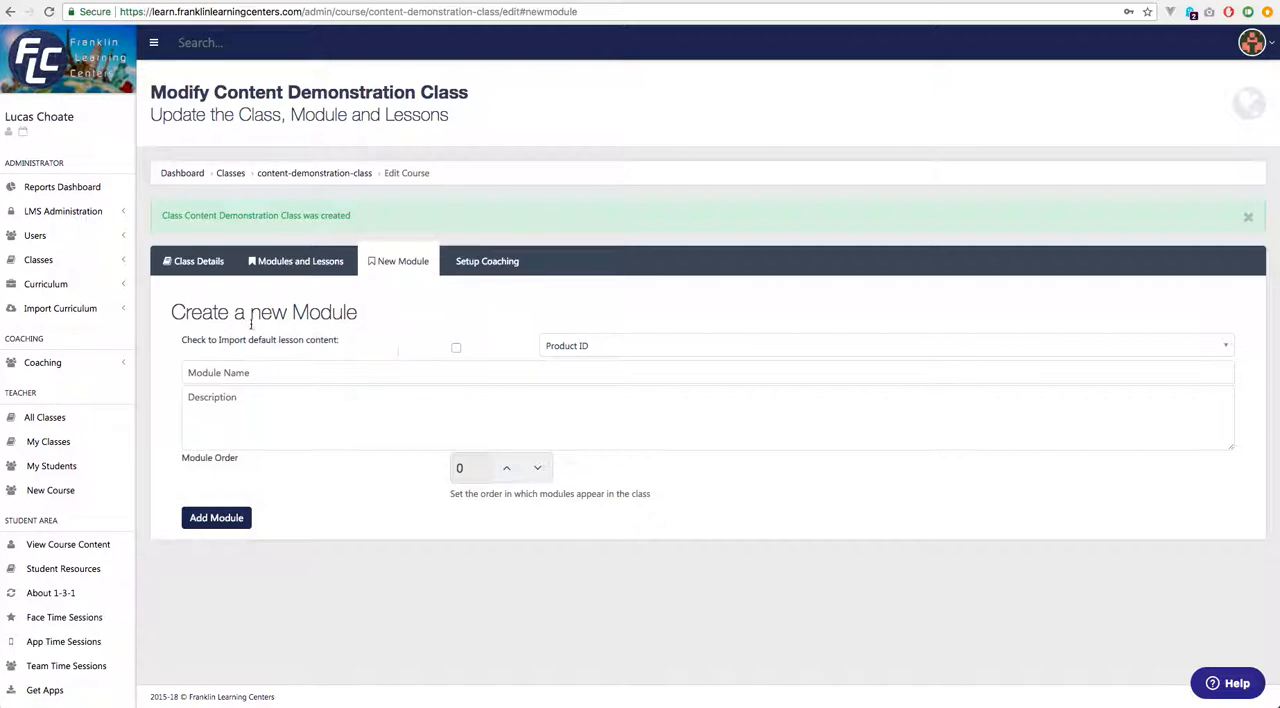
# Try out the default lesson content import for the new module and check its product options.
pyautogui.click(455, 349)
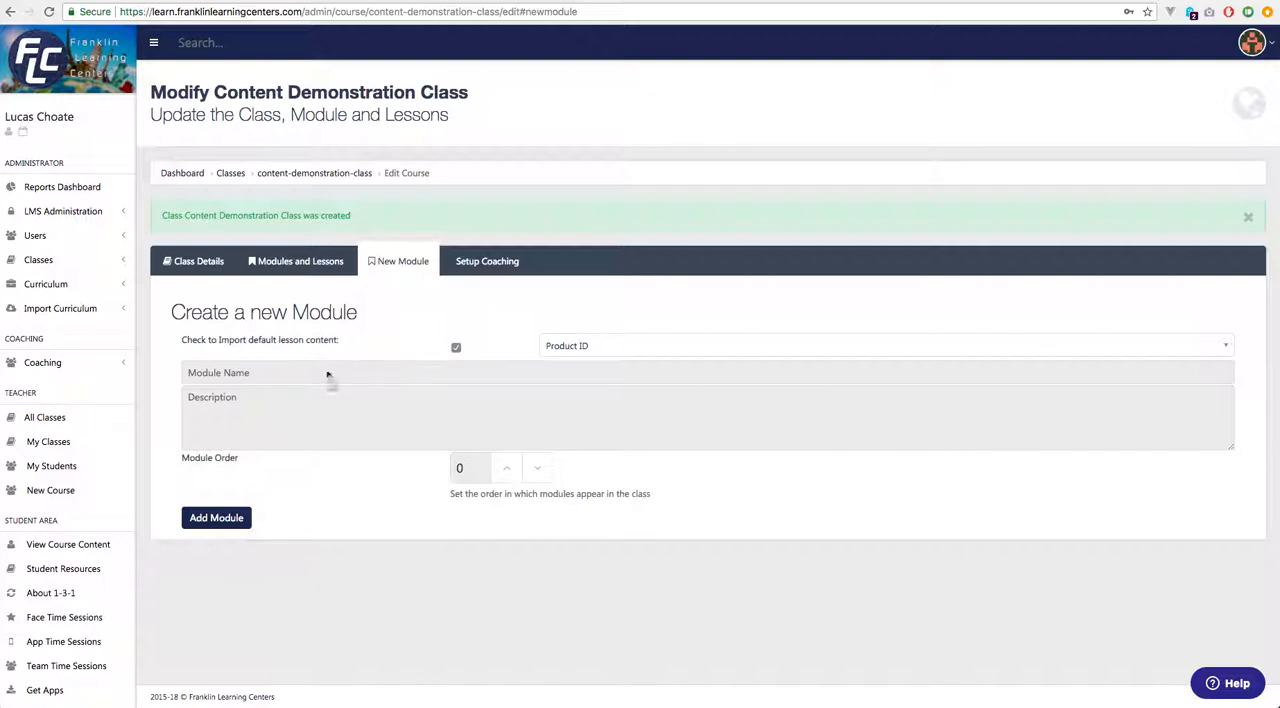
pyautogui.click(765, 352)
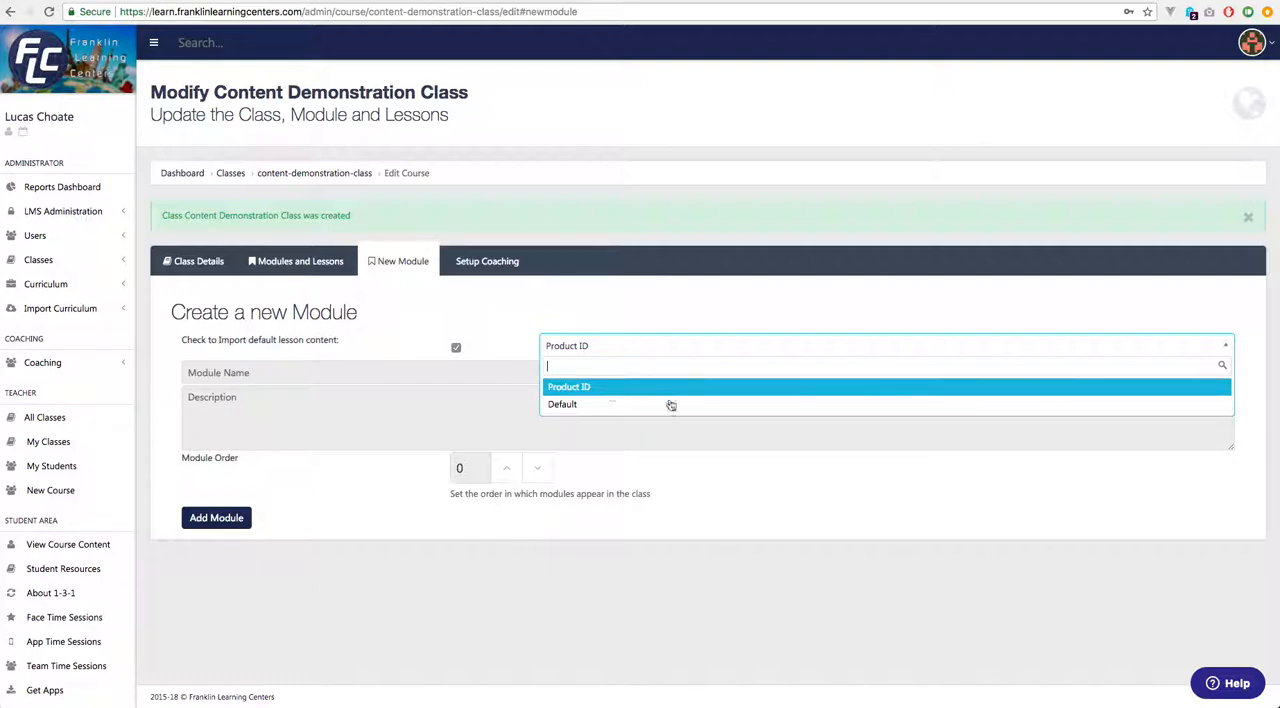
pyautogui.click(504, 322)
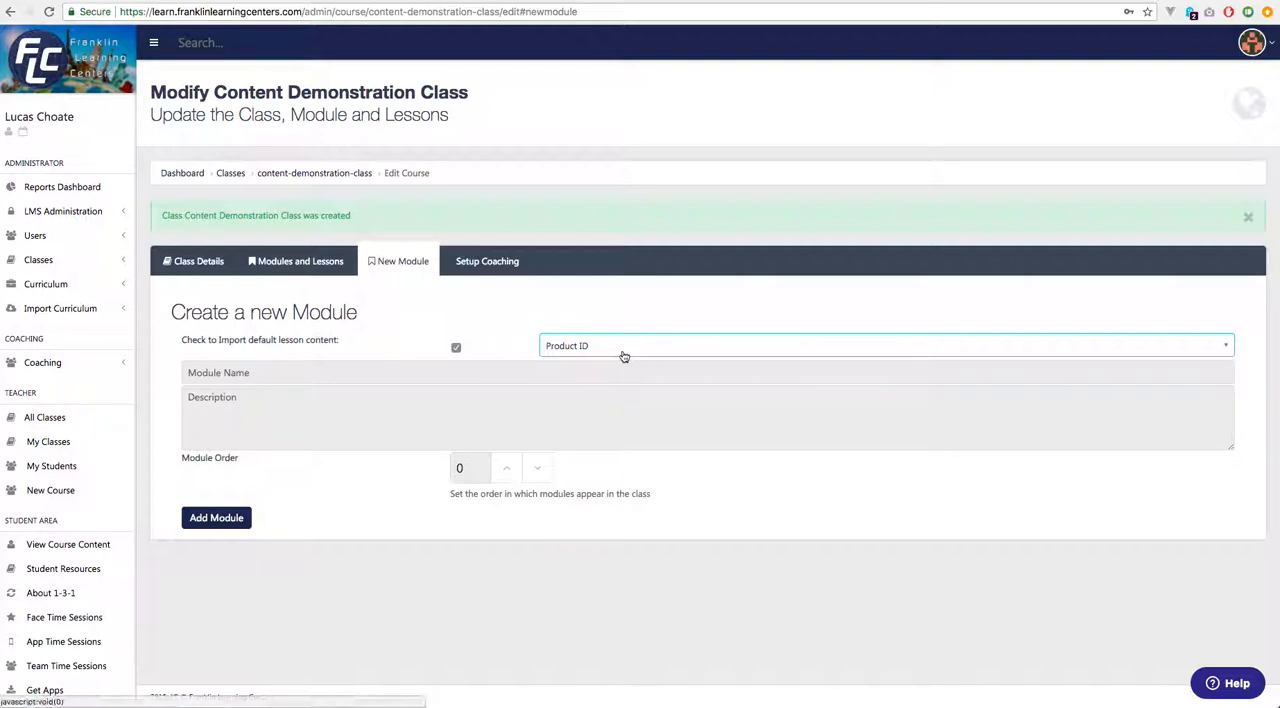
pyautogui.click(456, 348)
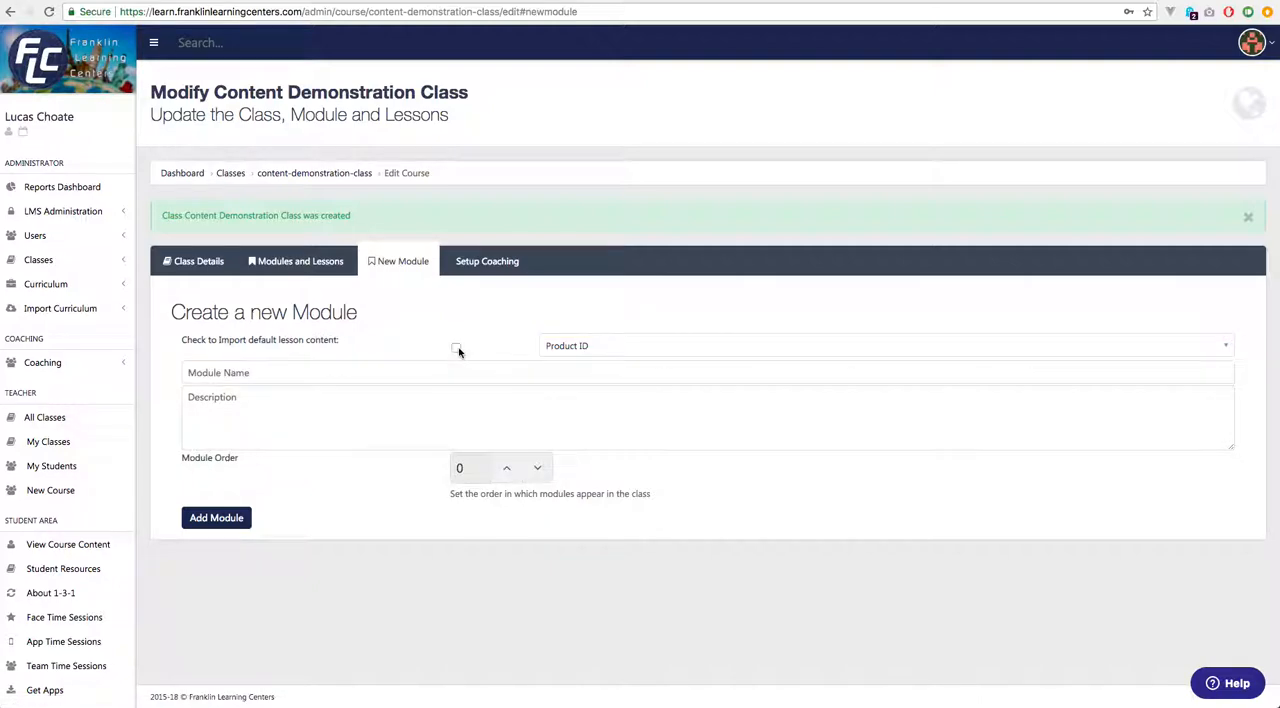
# Name the new module "Introduction".
pyautogui.click(503, 370)
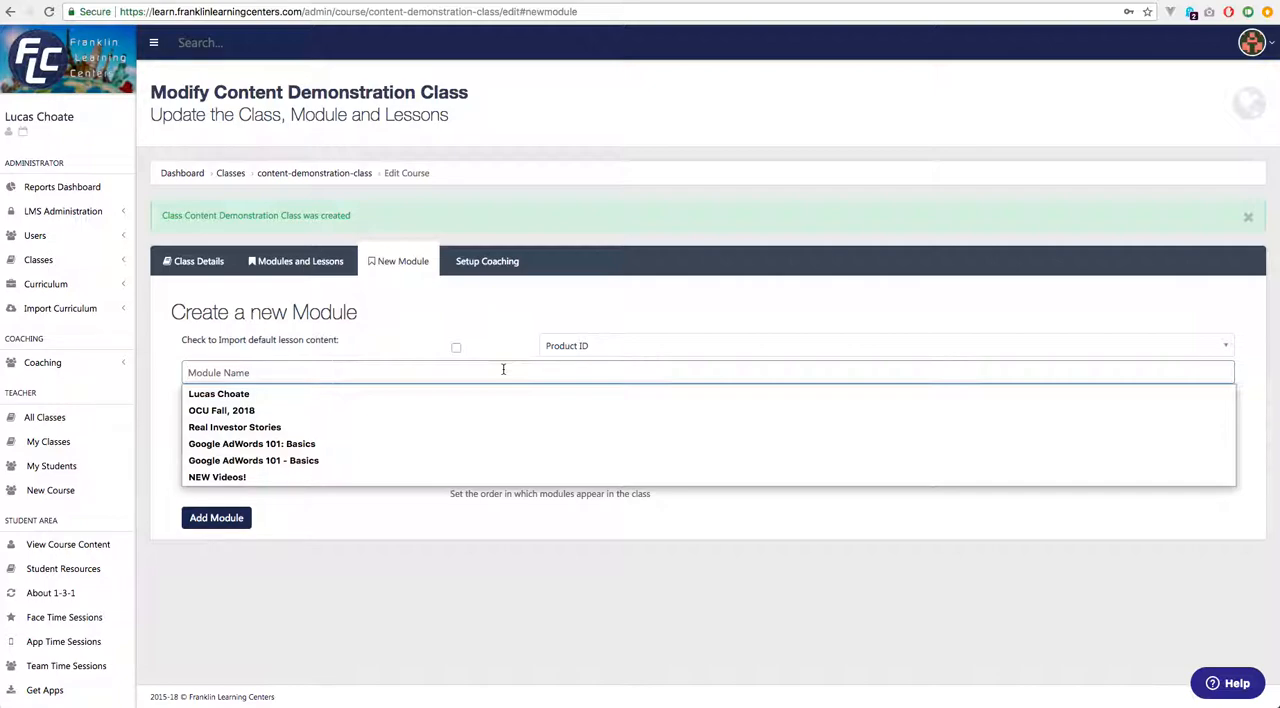
pyautogui.write('Introduction')
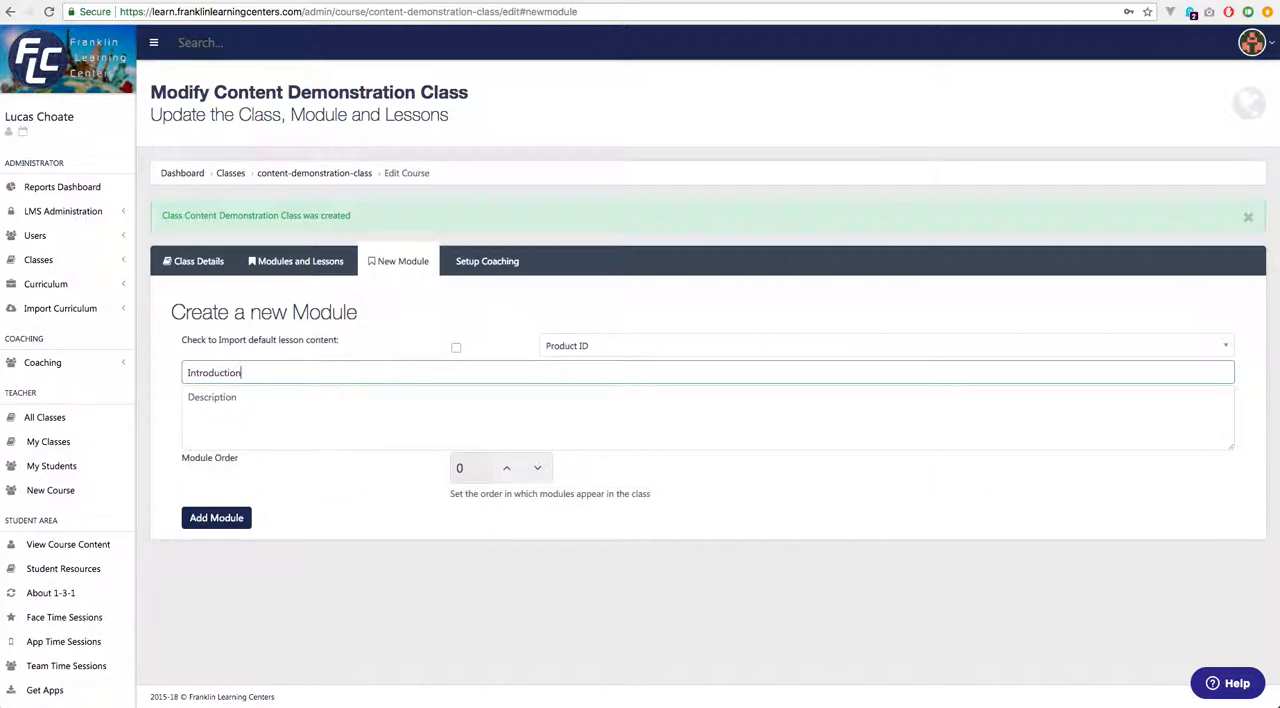
pyautogui.press('Tab')
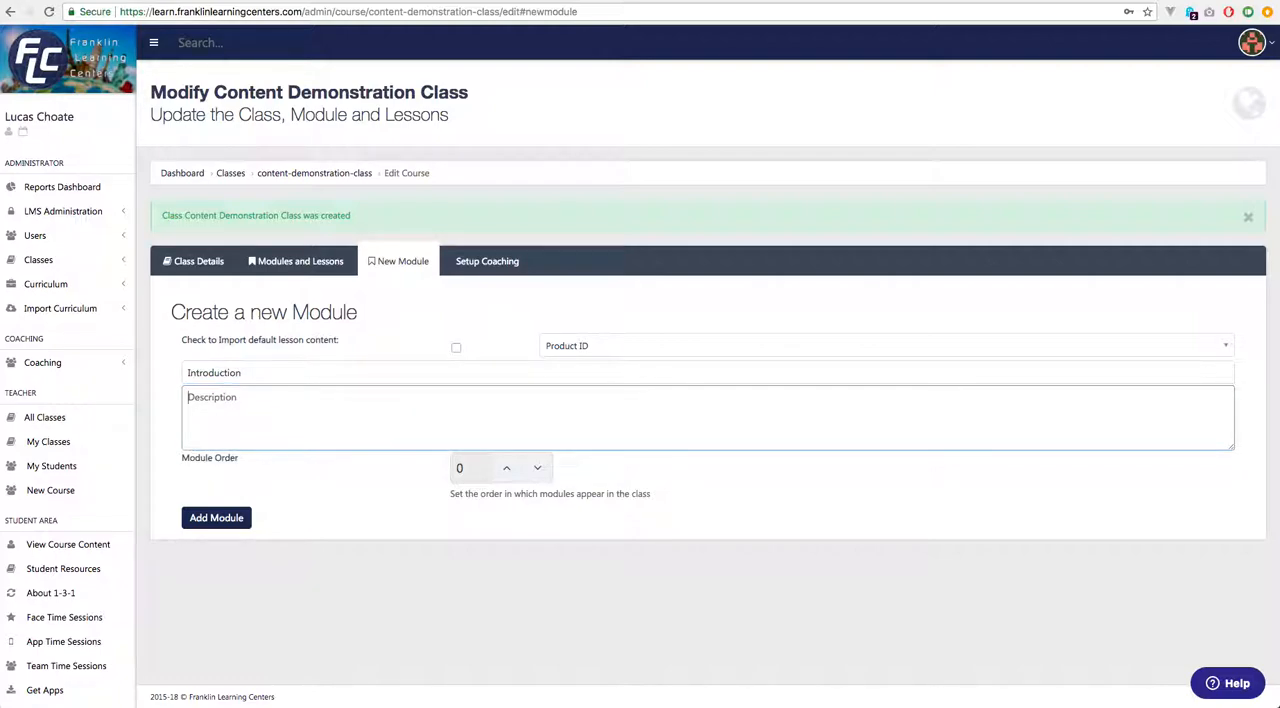
# Describe the module as "We would like to demonstrate how to create and edit content for your class. This unit/Module will guide in that process.".
pyautogui.write('We would like to demonstrato')
pyautogui.press('BackSpace')
pyautogui.write('e how to create and edit content ')
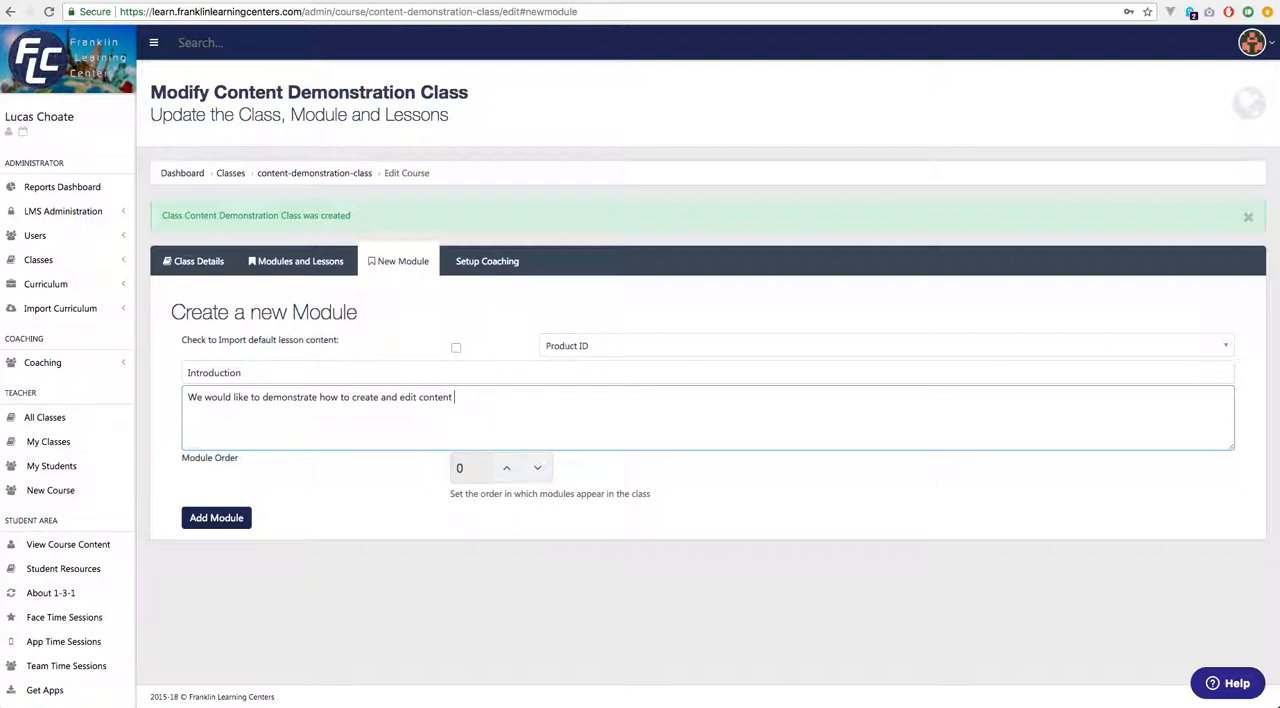
pyautogui.write('for your ca')
pyautogui.write('ss. This unit/Module will guide inth')
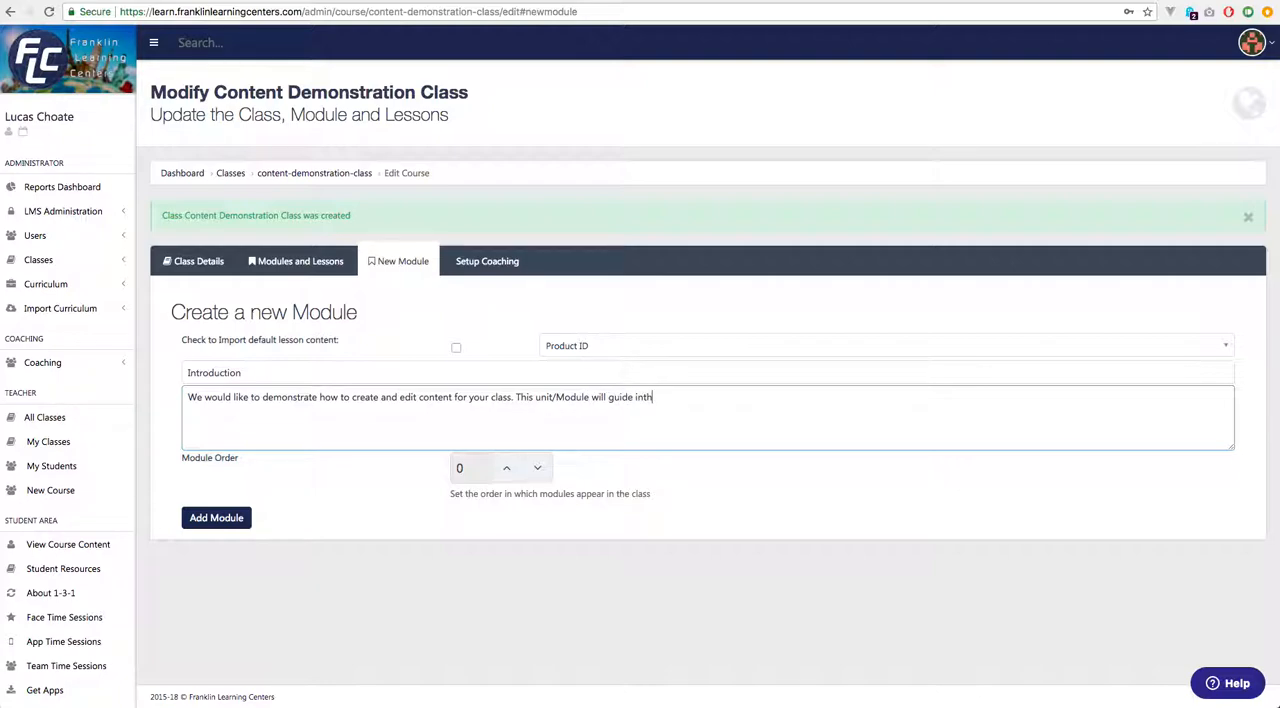
pyautogui.write('a that process.')
# Add the Introduction module to the class with module order 0.
pyautogui.click(498, 475)
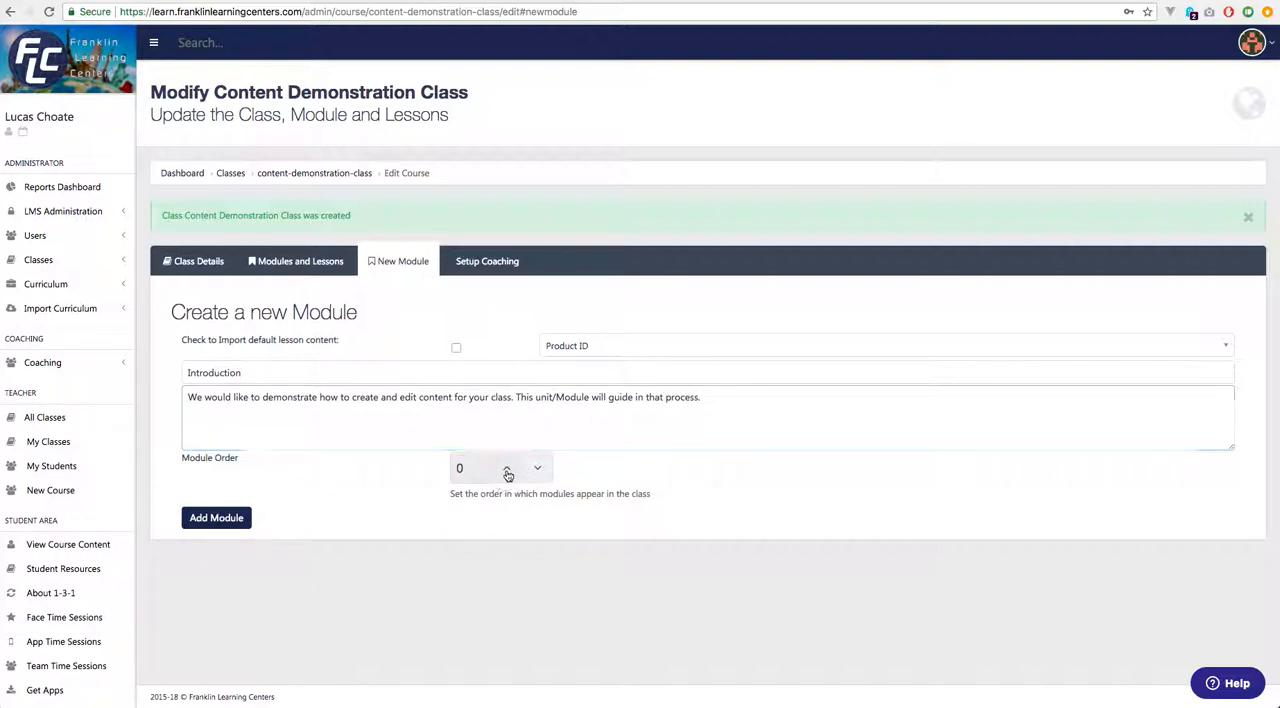
pyautogui.click(470, 474)
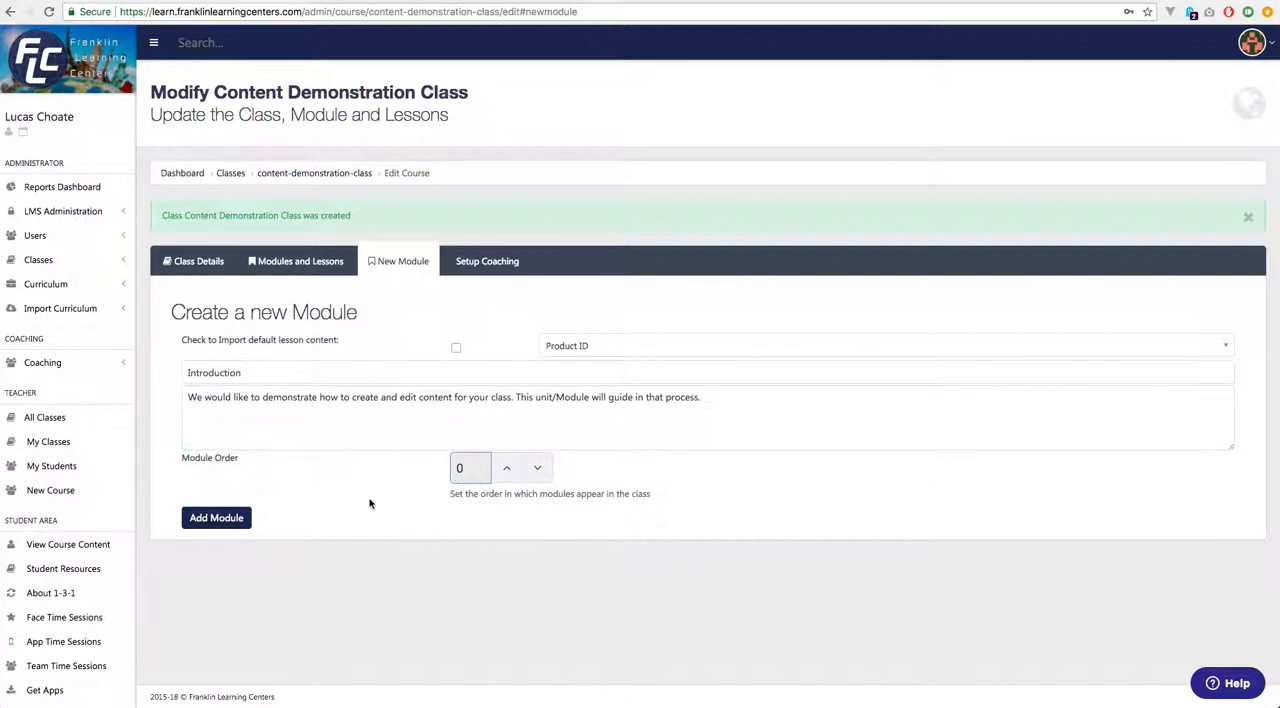
pyautogui.click(216, 518)
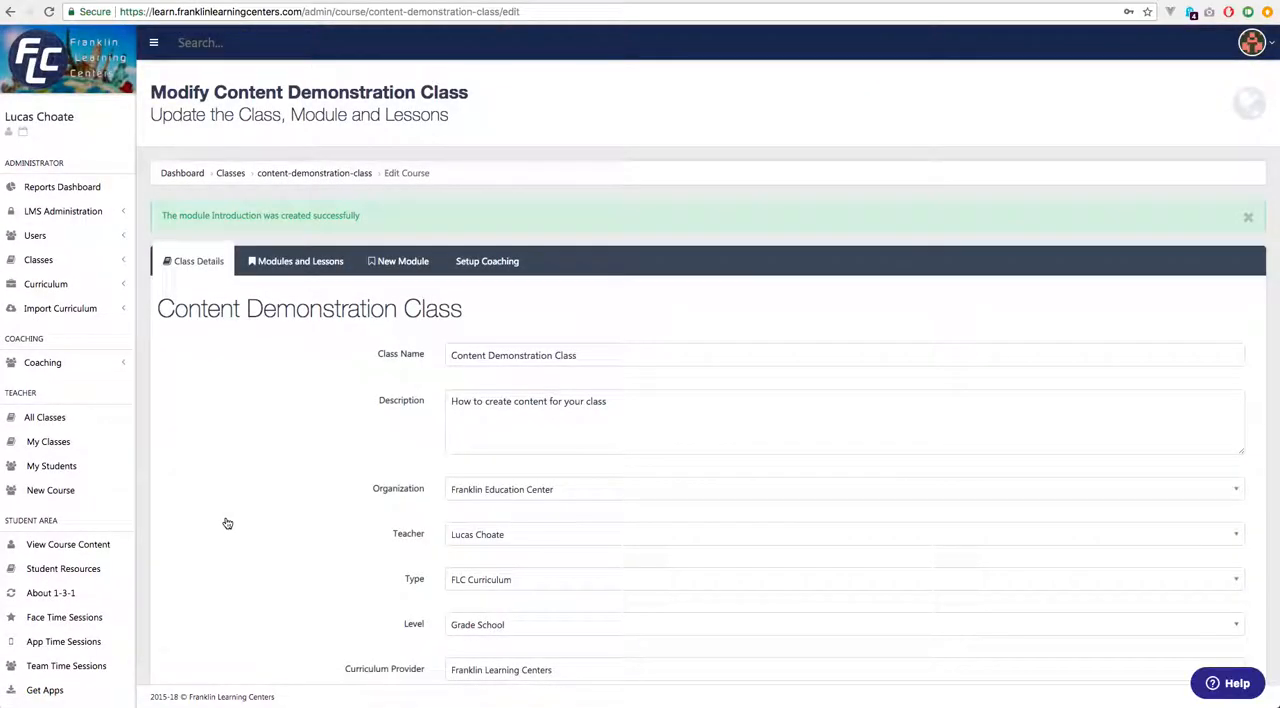
# Expand the Introduction module in the class's modules and lessons and examine its settings and default lesson fields.
pyautogui.click(319, 264)
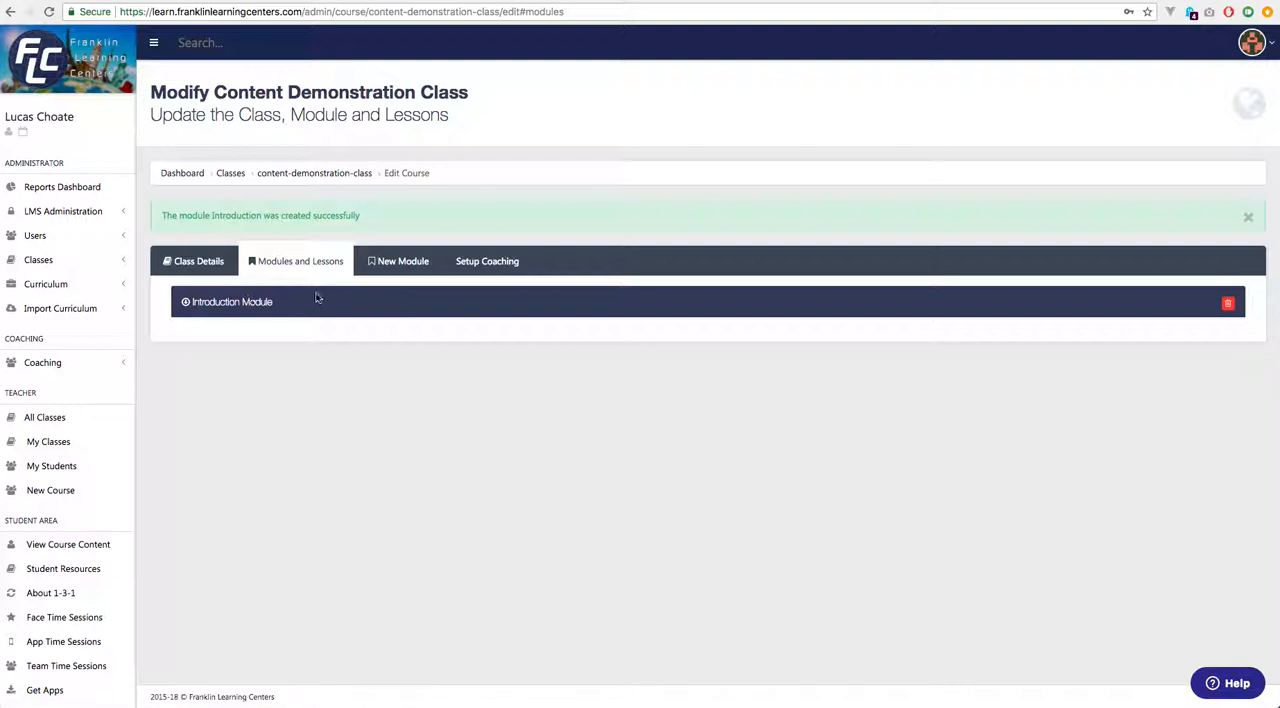
pyautogui.click(238, 303)
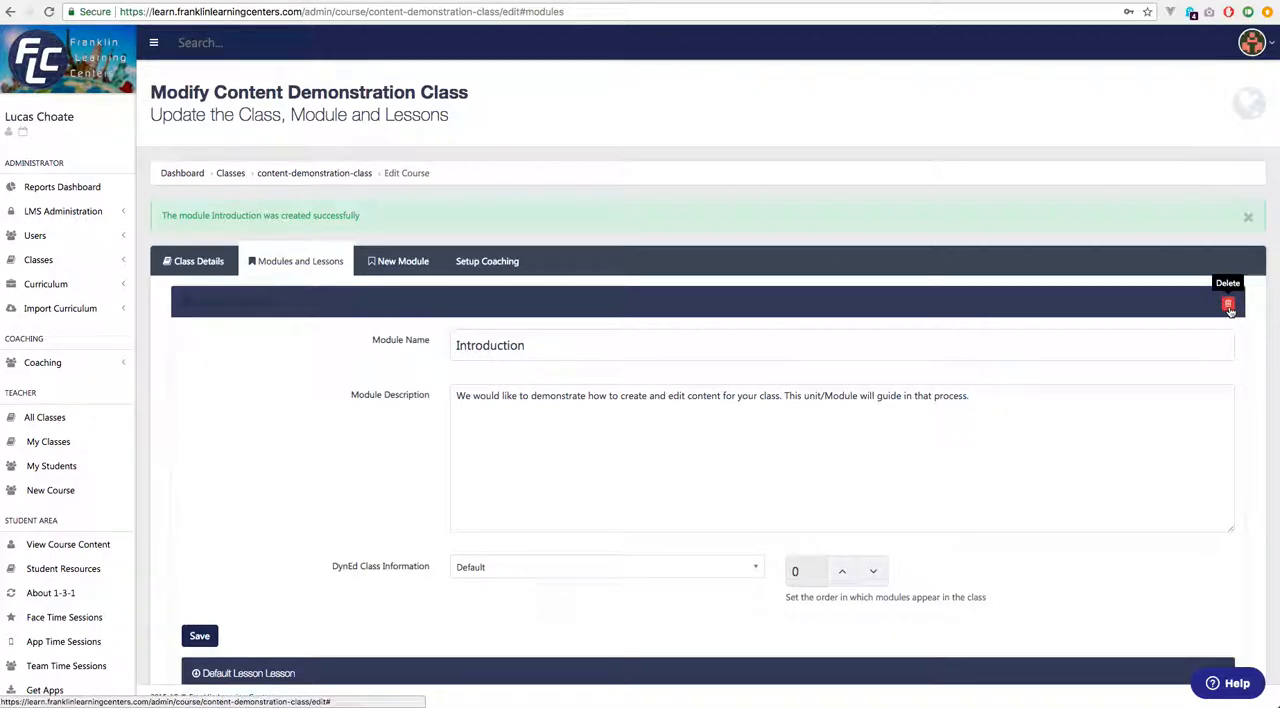
pyautogui.scroll(-2, 571, 266)
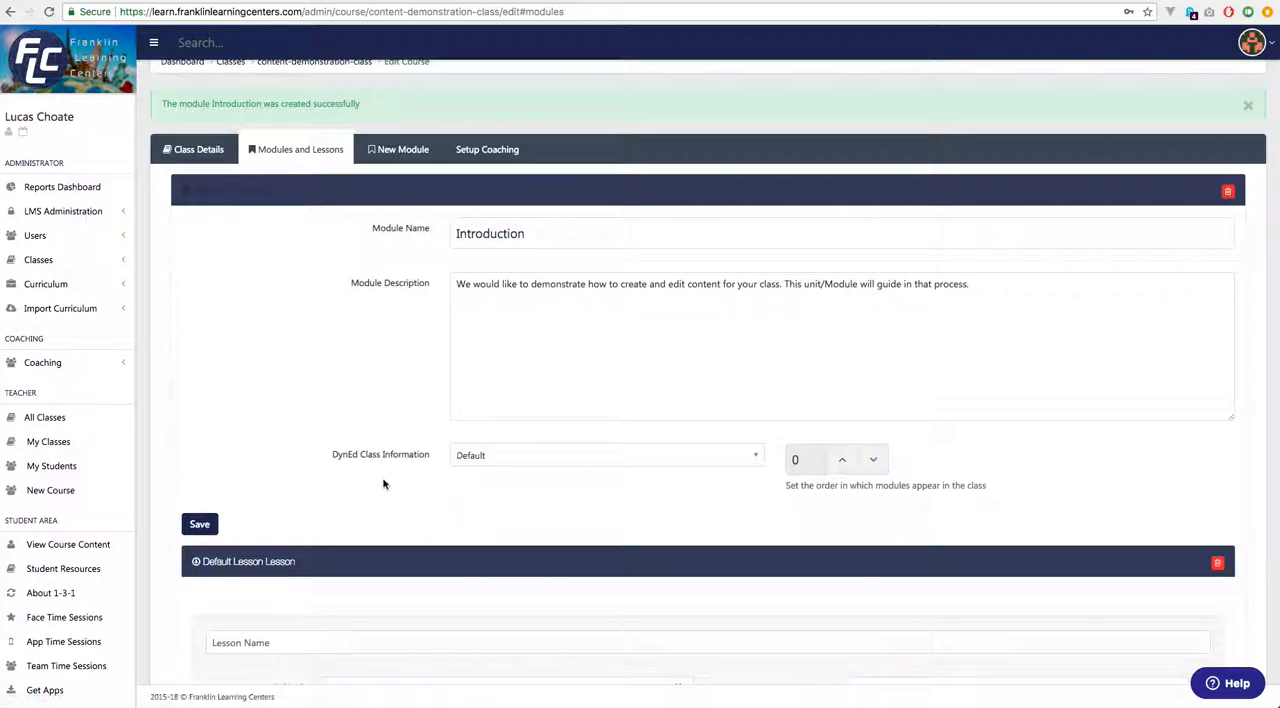
pyautogui.scroll(-2, 386, 482)
pyautogui.scroll(-4, 392, 480)
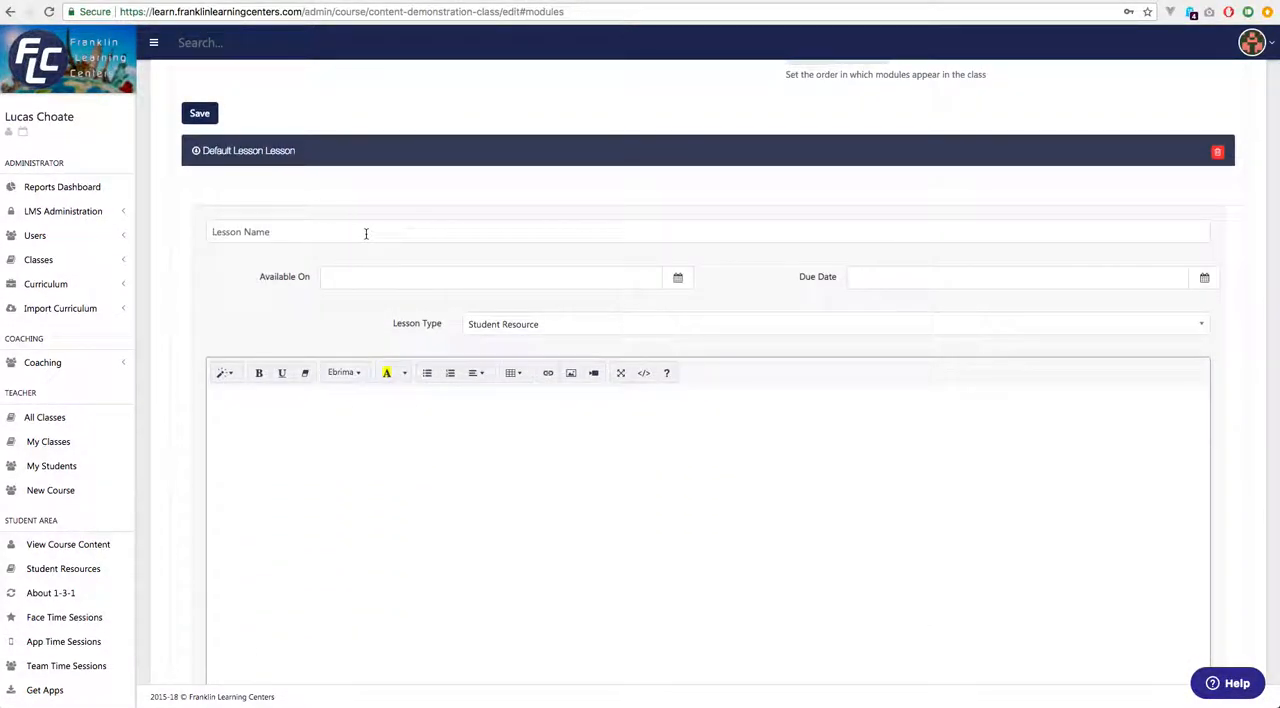
pyautogui.scroll(7, 431, 169)
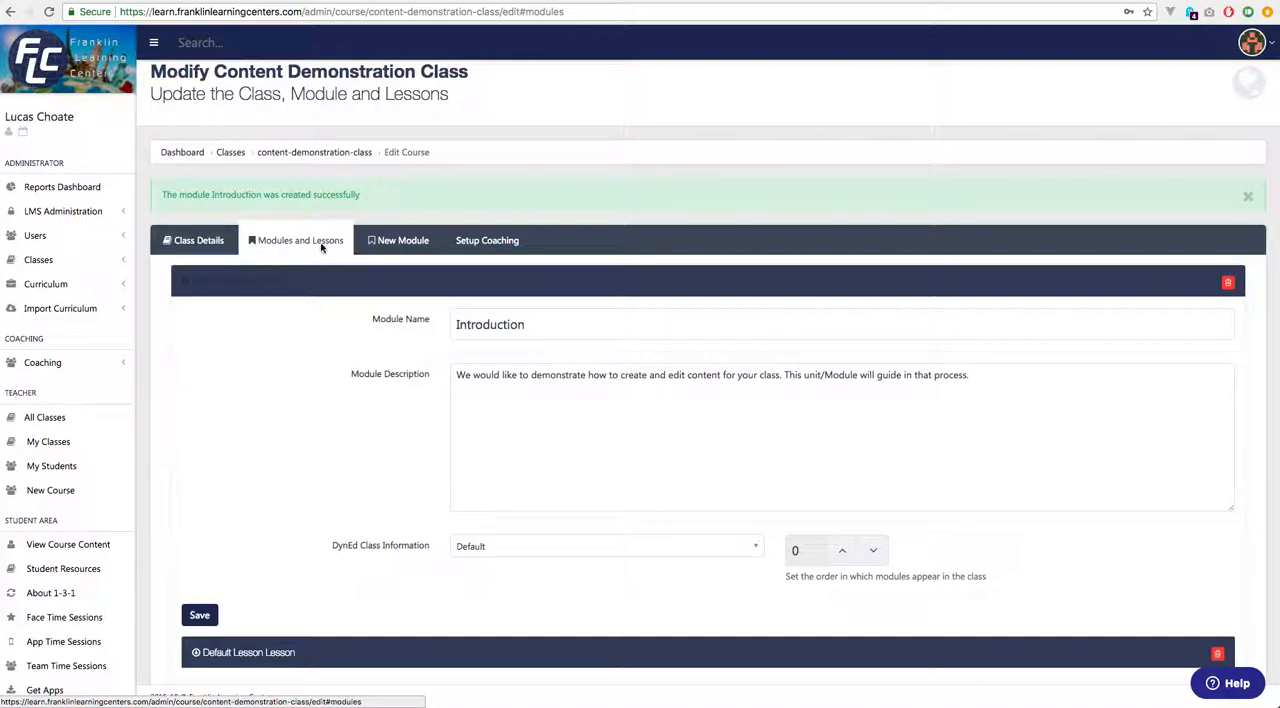
pyautogui.click(250, 283)
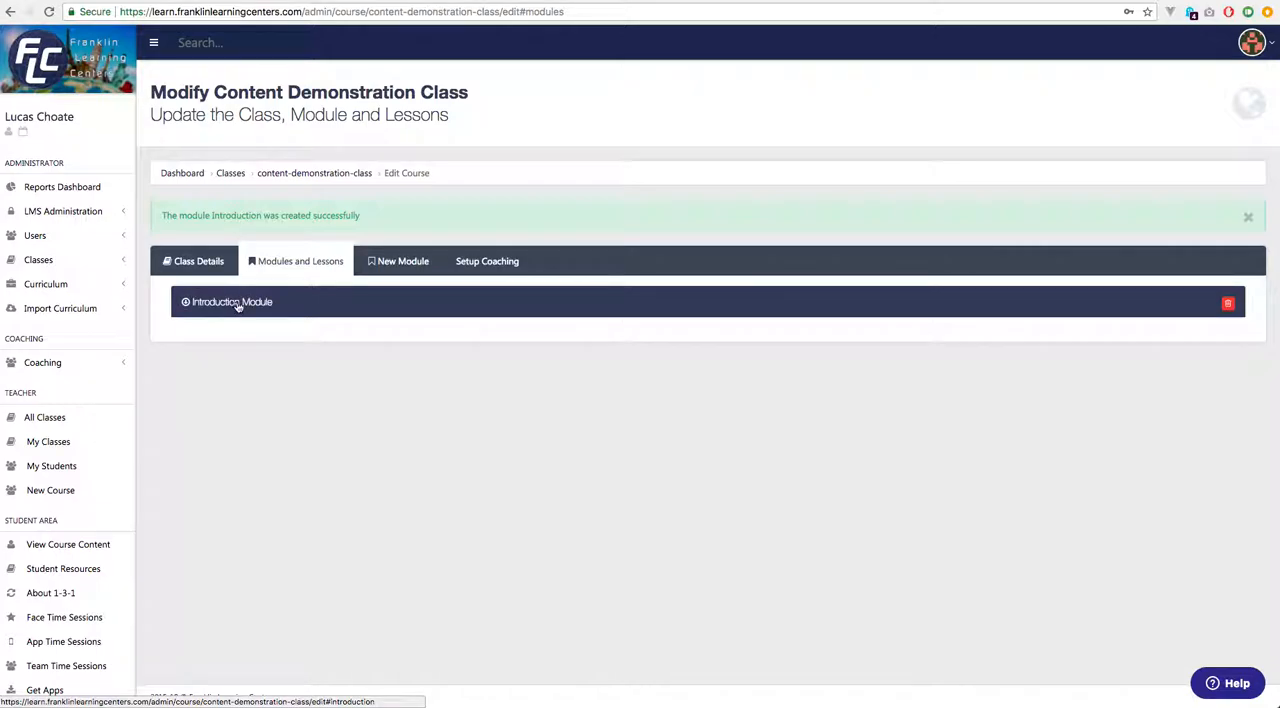
pyautogui.click(238, 303)
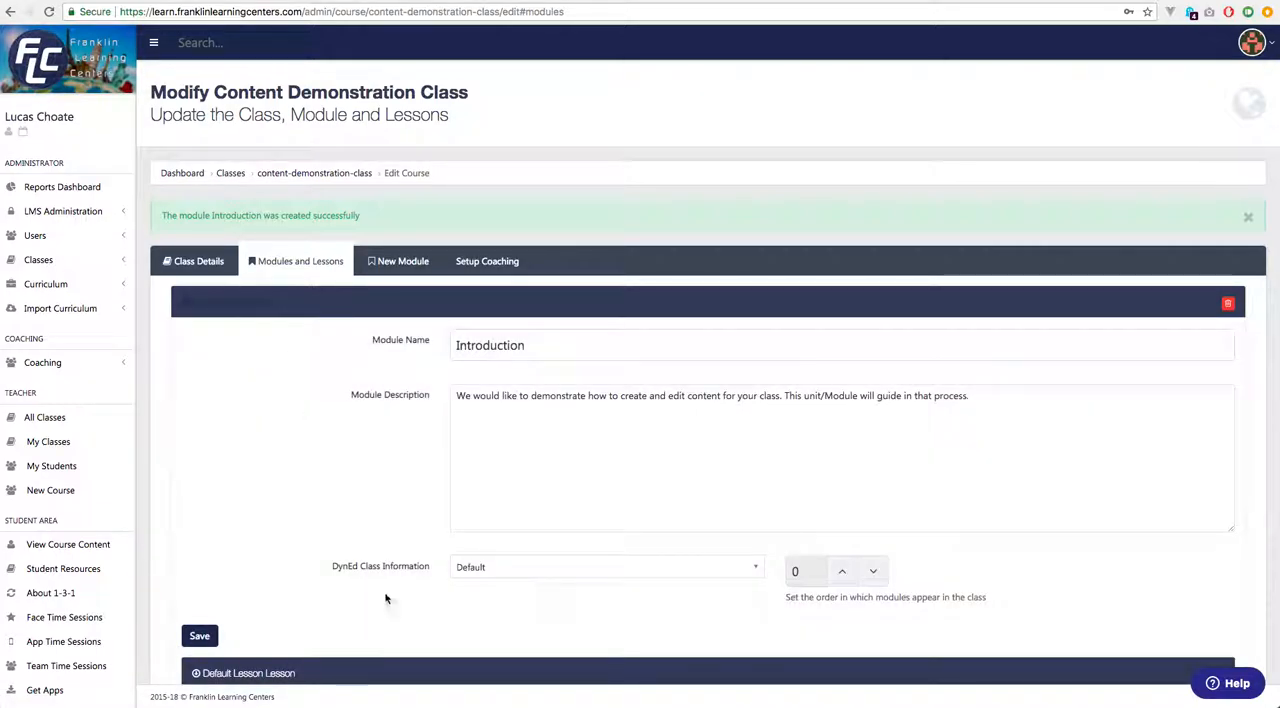
# Name the new lesson "Lesson 1 - Select a class to edit or create a new class".
pyautogui.scroll(-3, 386, 598)
pyautogui.scroll(-5, 386, 598)
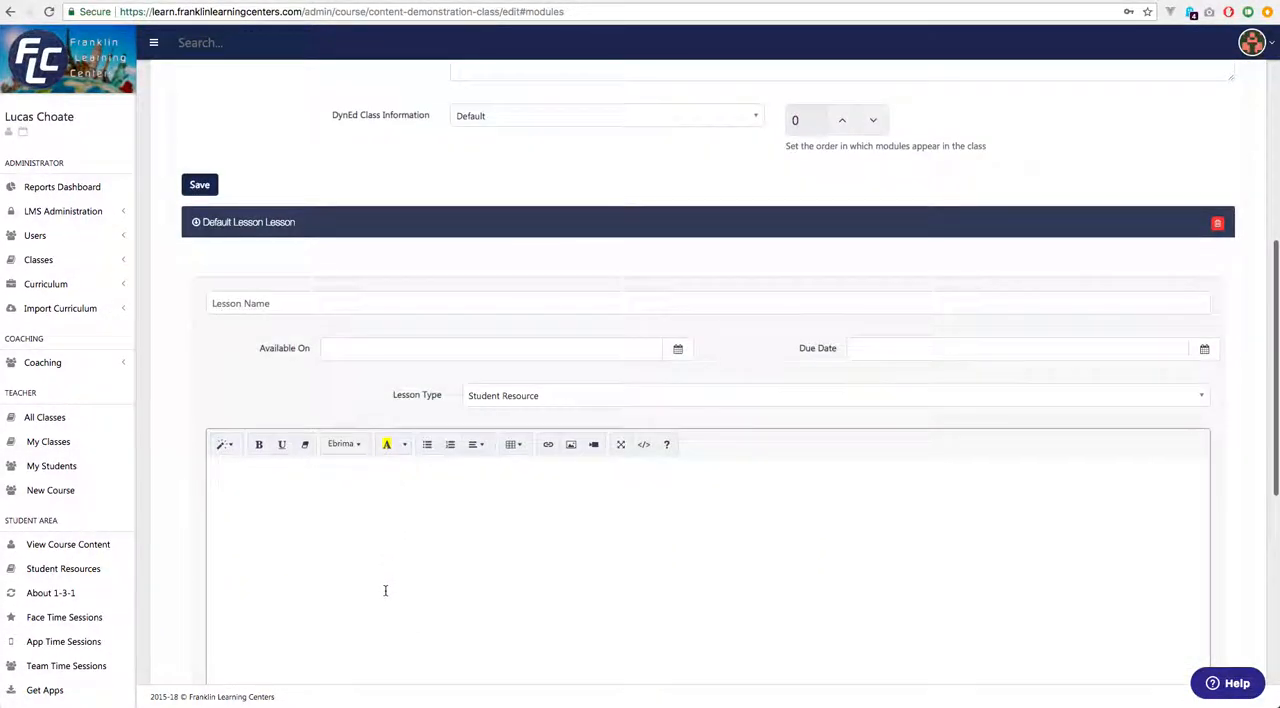
pyautogui.scroll(1, 385, 590)
pyautogui.click(489, 223)
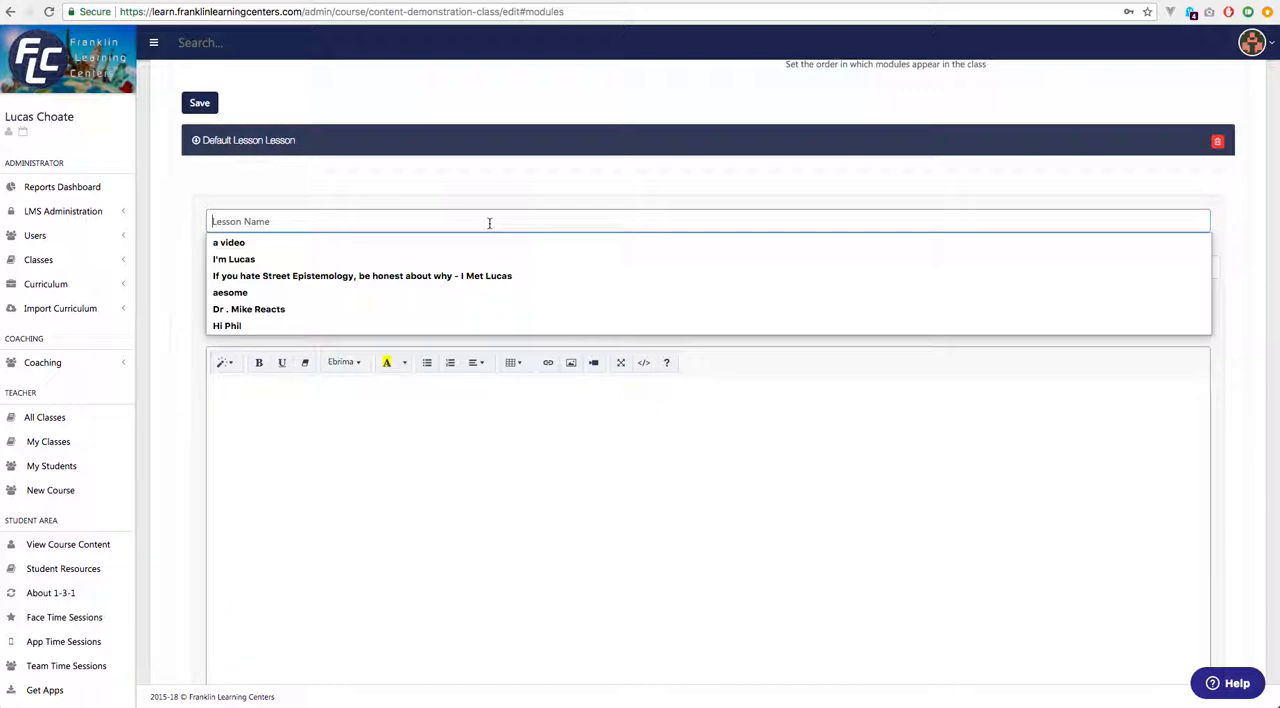
pyautogui.write('Less o')
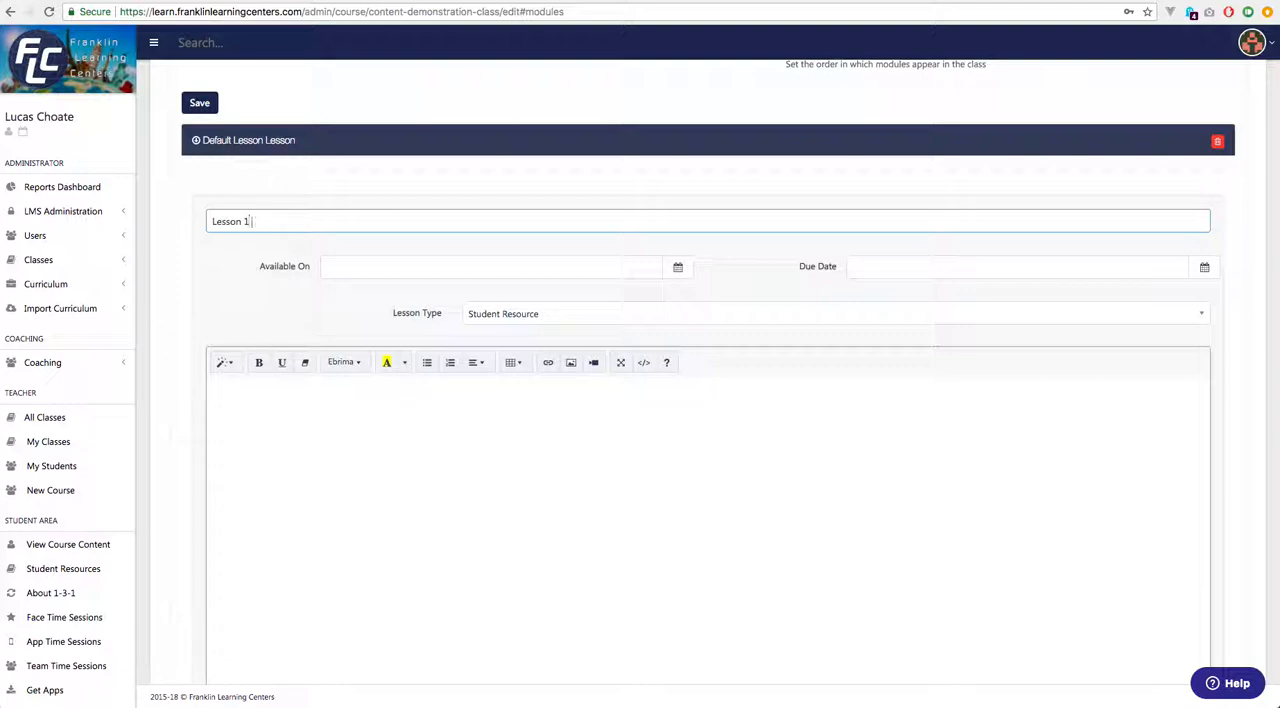
pyautogui.write('n 1 - Cr')
pyautogui.write('Select')
pyautogui.write(' a class to edit i')
pyautogui.press('BackSpace')
pyautogui.write('or to cre')
pyautogui.write('at')
pyautogui.press('BackSpace')
pyautogui.press('BackSpace')
pyautogui.press('BackSpace')
pyautogui.press('BackSpace')
pyautogui.write('create a new class')
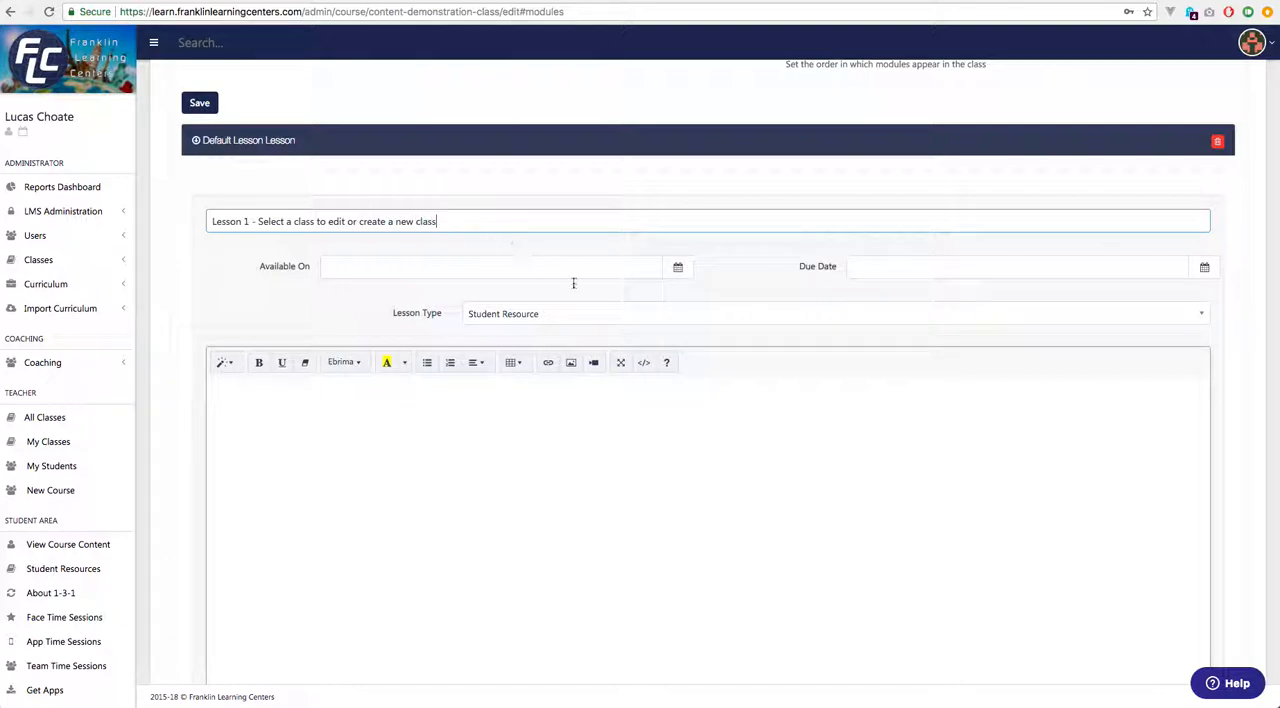
# View the lesson's Available On calendar without picking a date, and choose Student Resource as the lesson type.
pyautogui.click(560, 267)
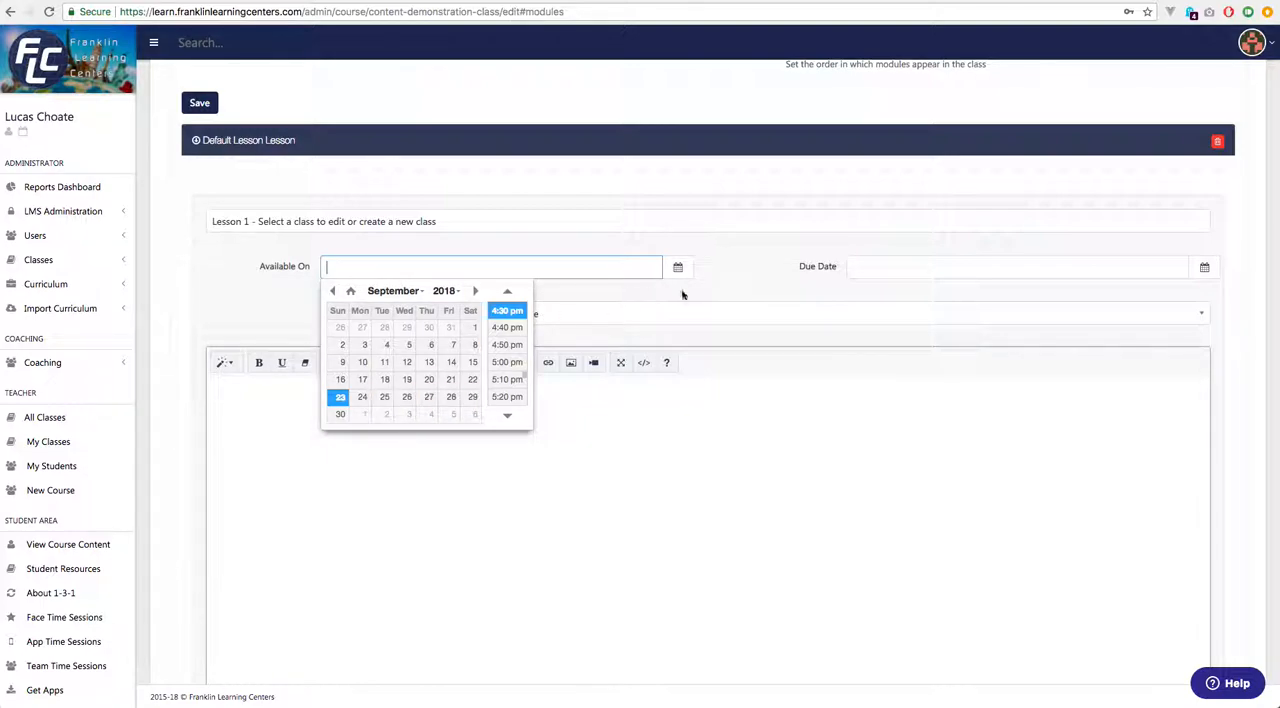
pyautogui.click(740, 286)
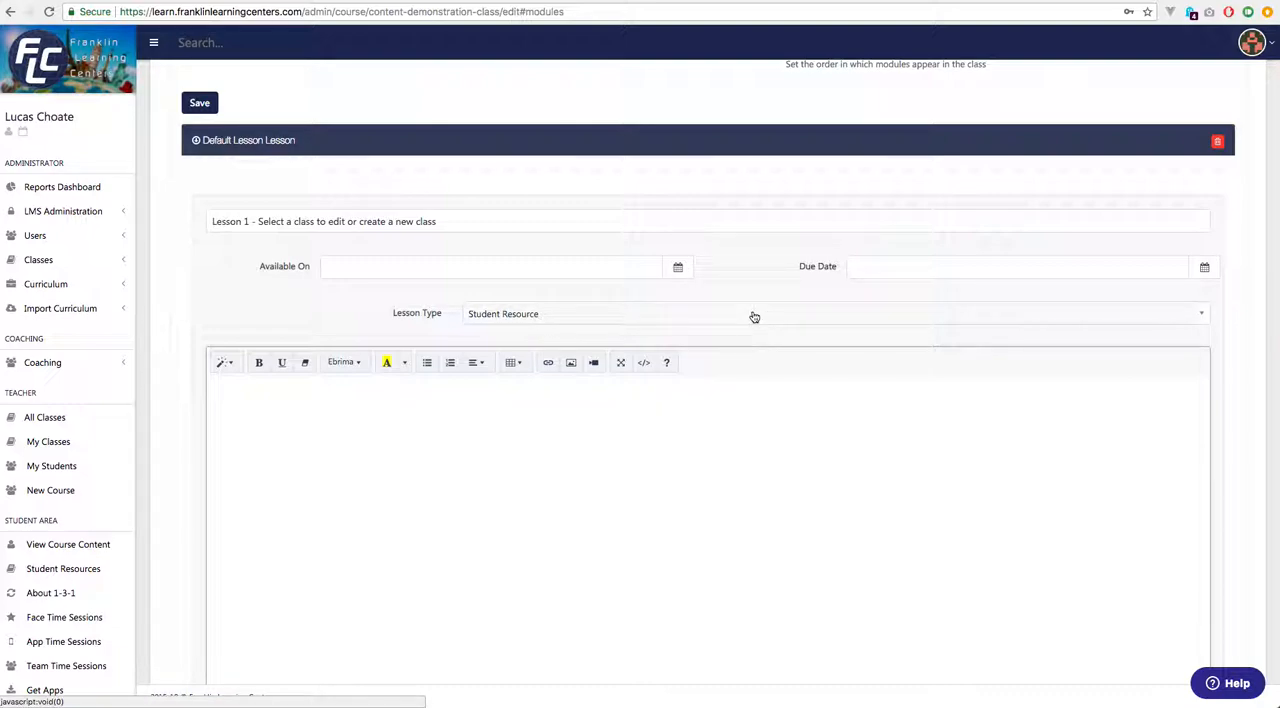
pyautogui.click(702, 317)
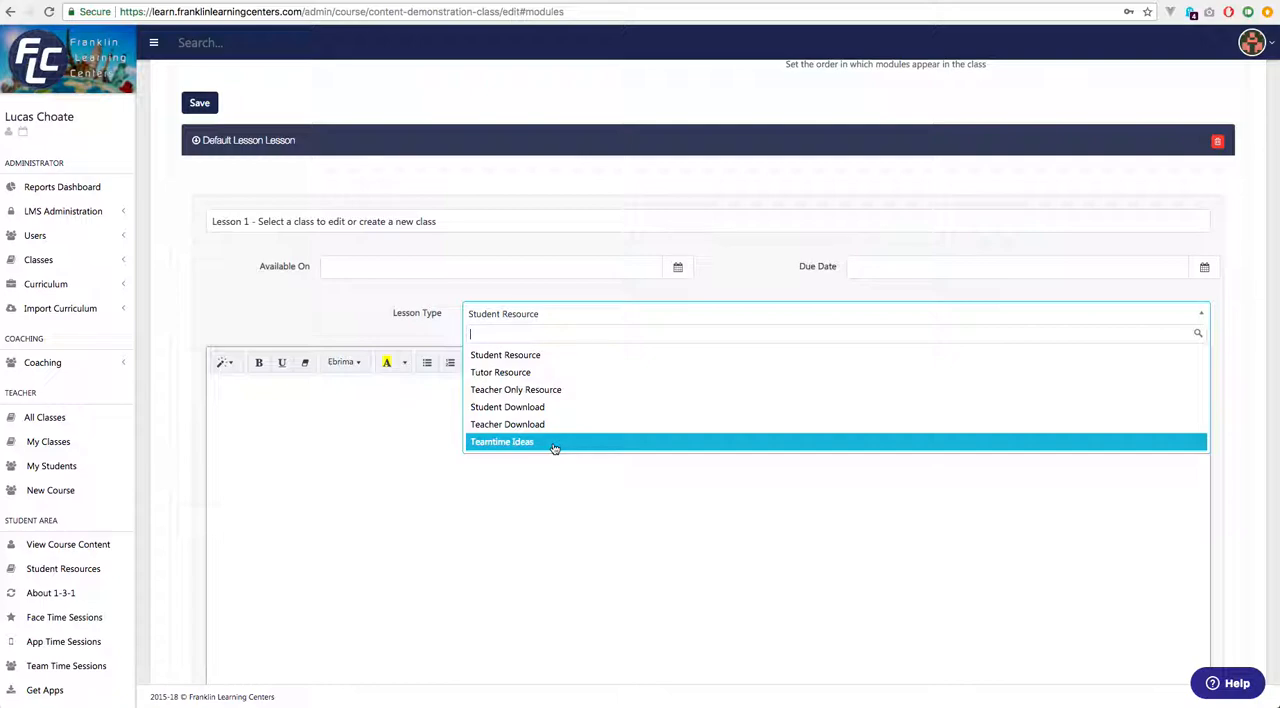
pyautogui.click(503, 358)
# Try out the lesson content editor with the line "What You See IS What You Get Editor", and clear the trial text.
pyautogui.click(624, 388)
pyautogui.scroll(-2, 855, 435)
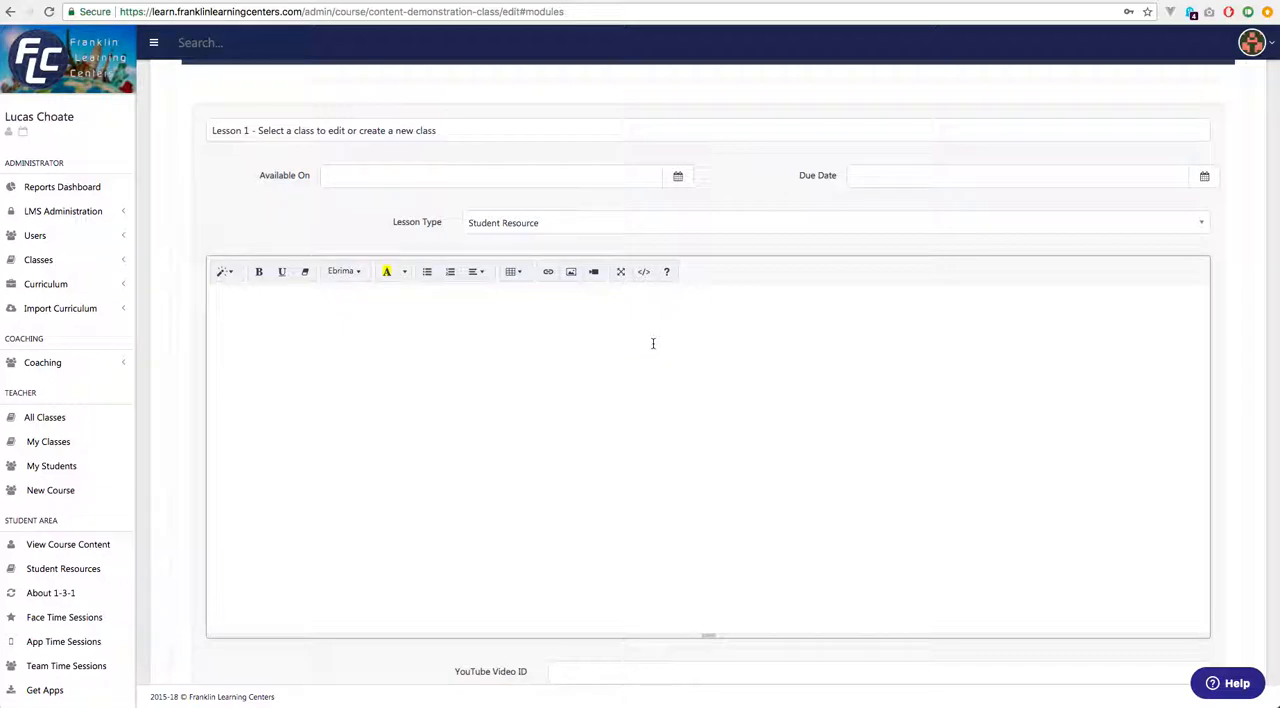
pyautogui.write('What You See IS What You Get Editor ')
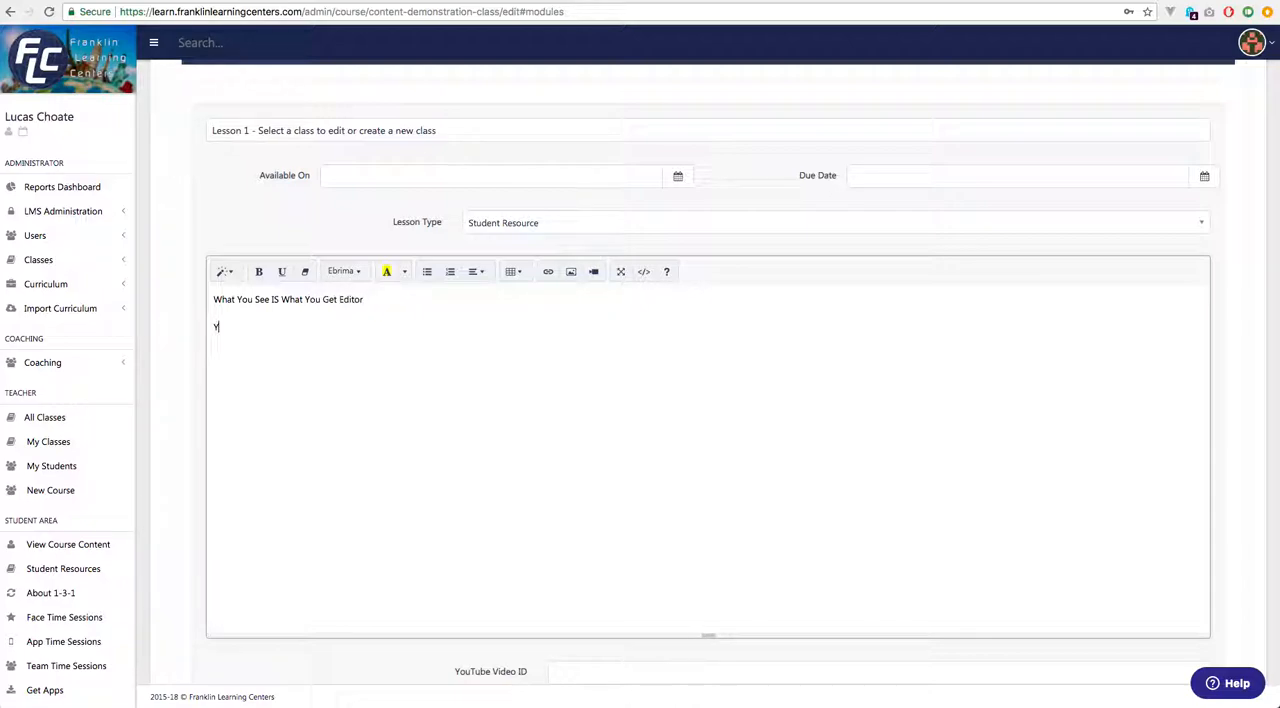
pyautogui.write('WYSIWYG.')
pyautogui.hotkey('shift', 'Home')
pyautogui.hotkey('shift', 'Up')
pyautogui.press('BackSpace')
# Write "Lesson One." and, as a new paragraph, "Create a new class or select a class from the list." in the lesson content.
pyautogui.write('Lesson On')
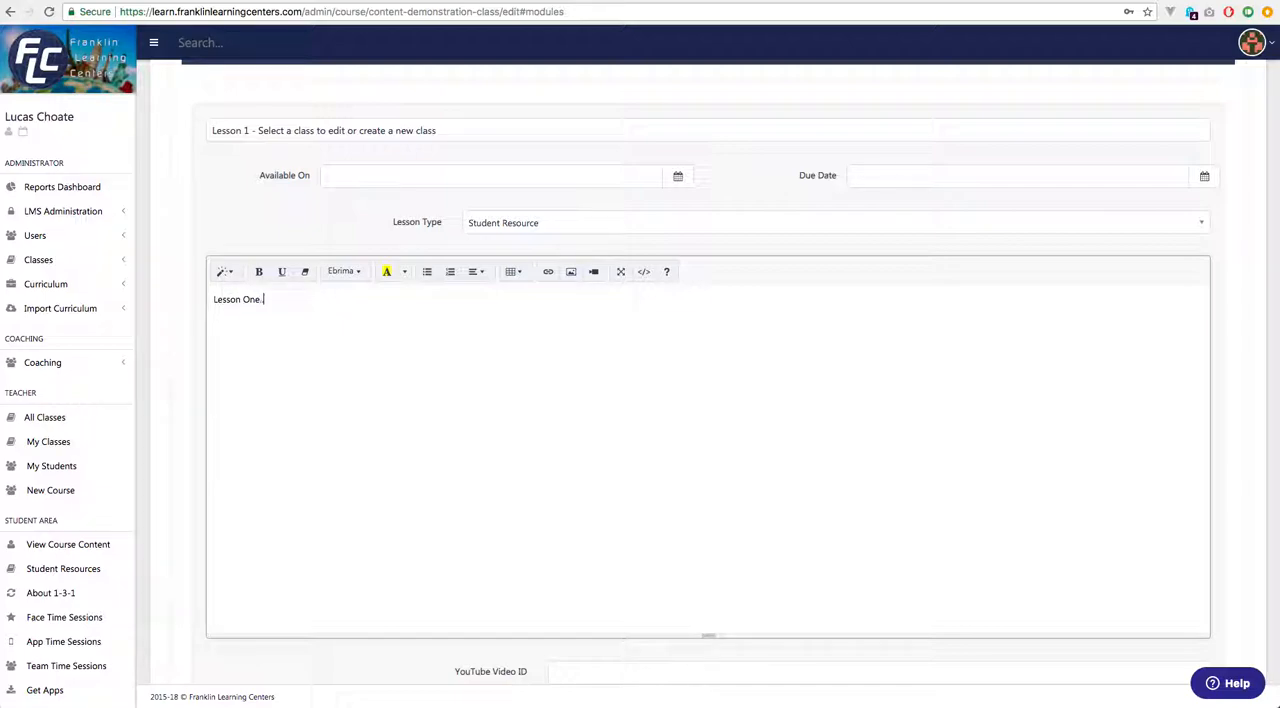
pyautogui.press('Return')
pyautogui.write('Create a new class or select a class from the list.')
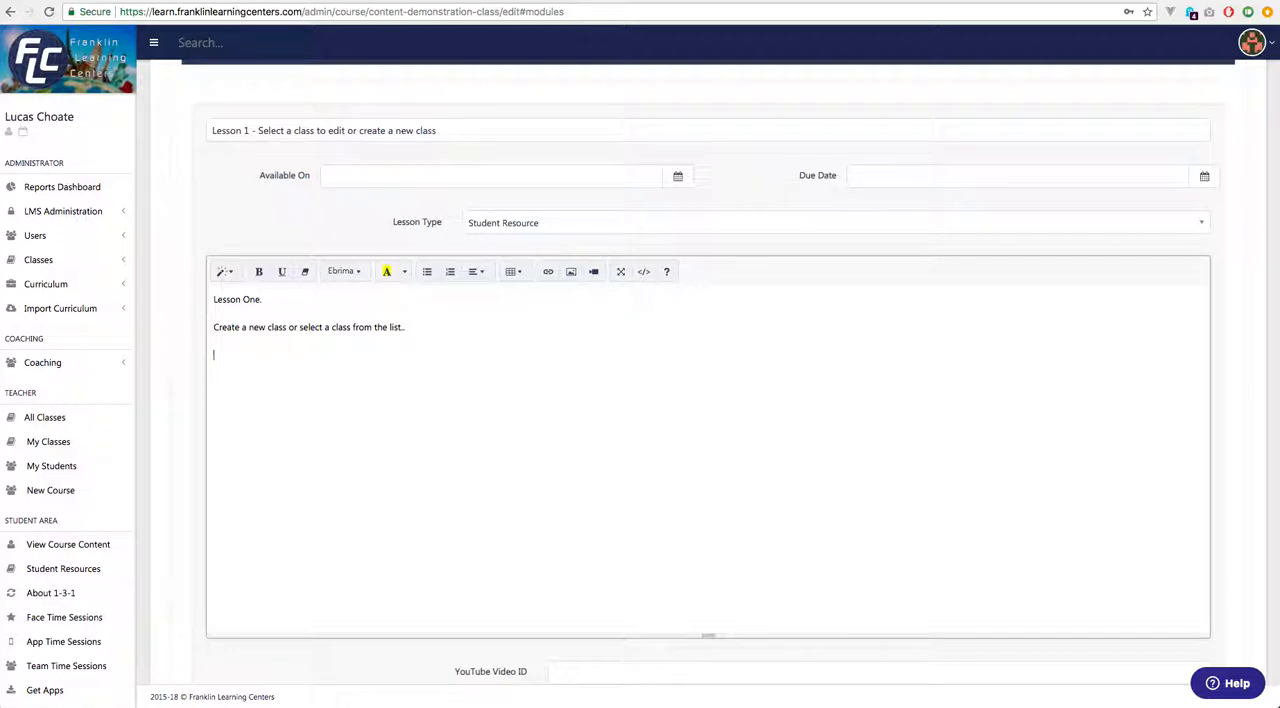
pyautogui.press('Return')
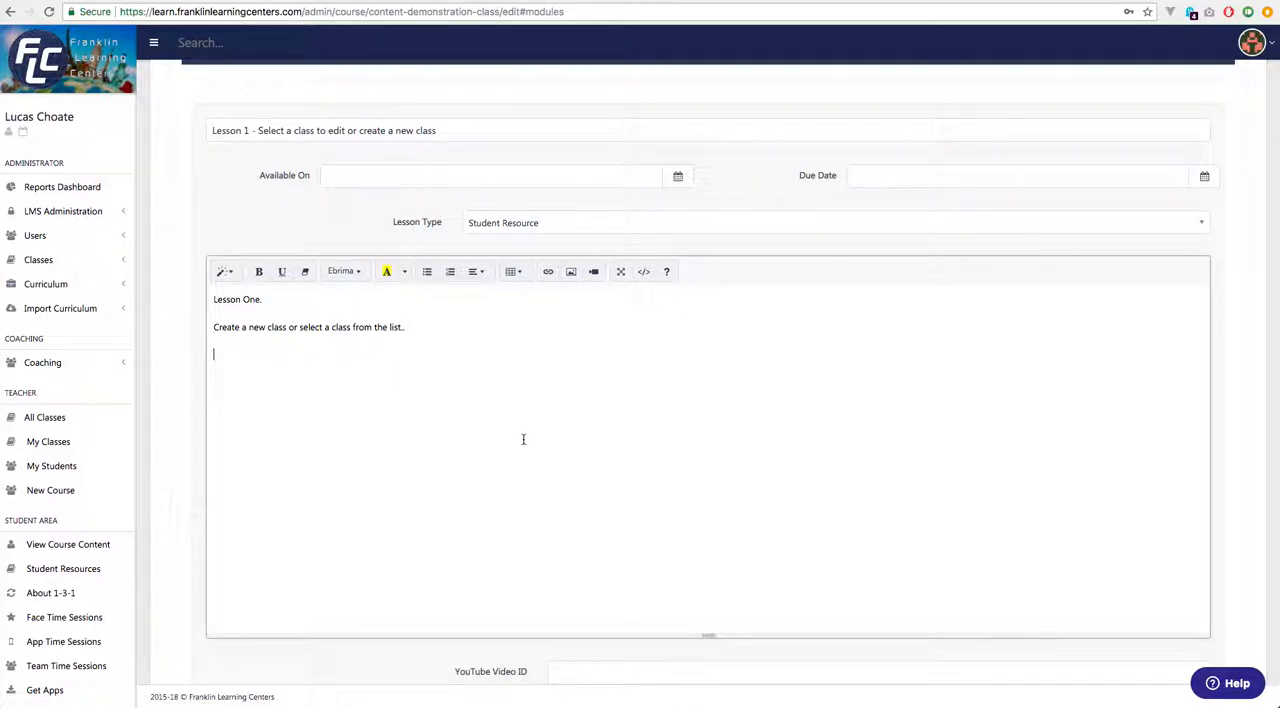
# Switch to Finder and insert the Desktop image "Screen Shot 2018-09-23 at 4.30.06 PM.png" below the text in the lesson content.
pyautogui.press('super+Tab')
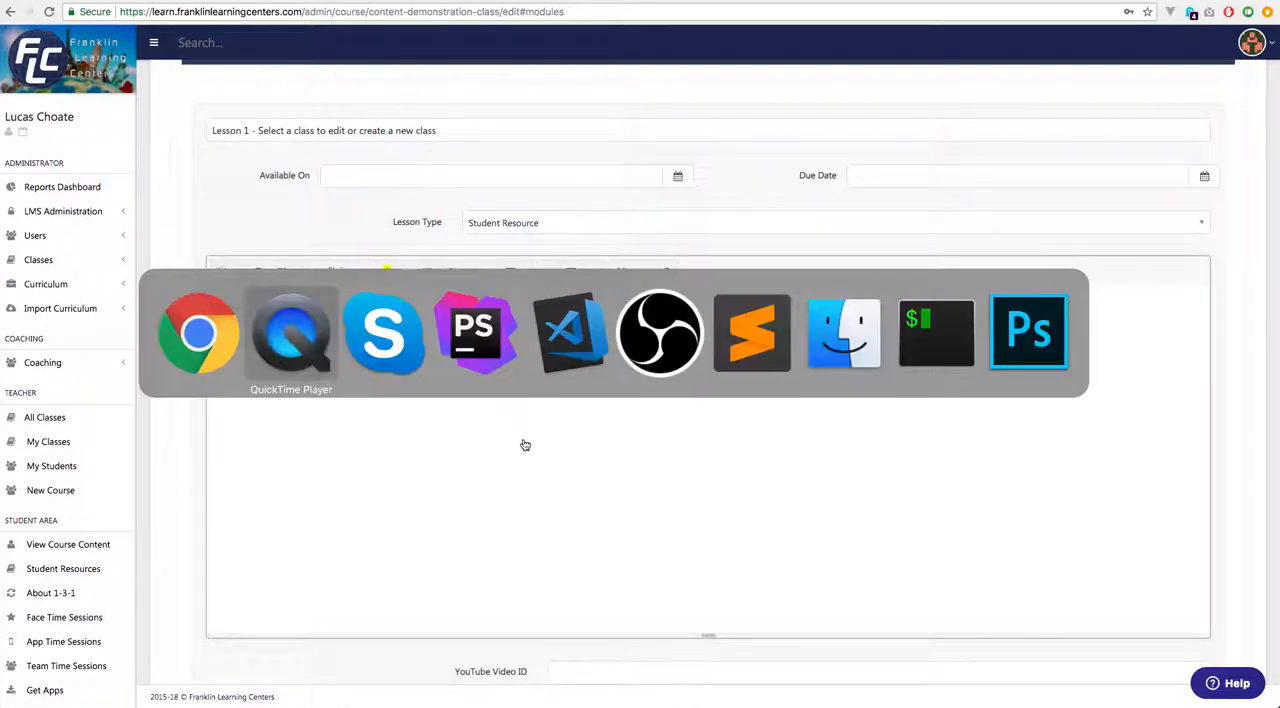
pyautogui.click(845, 352)
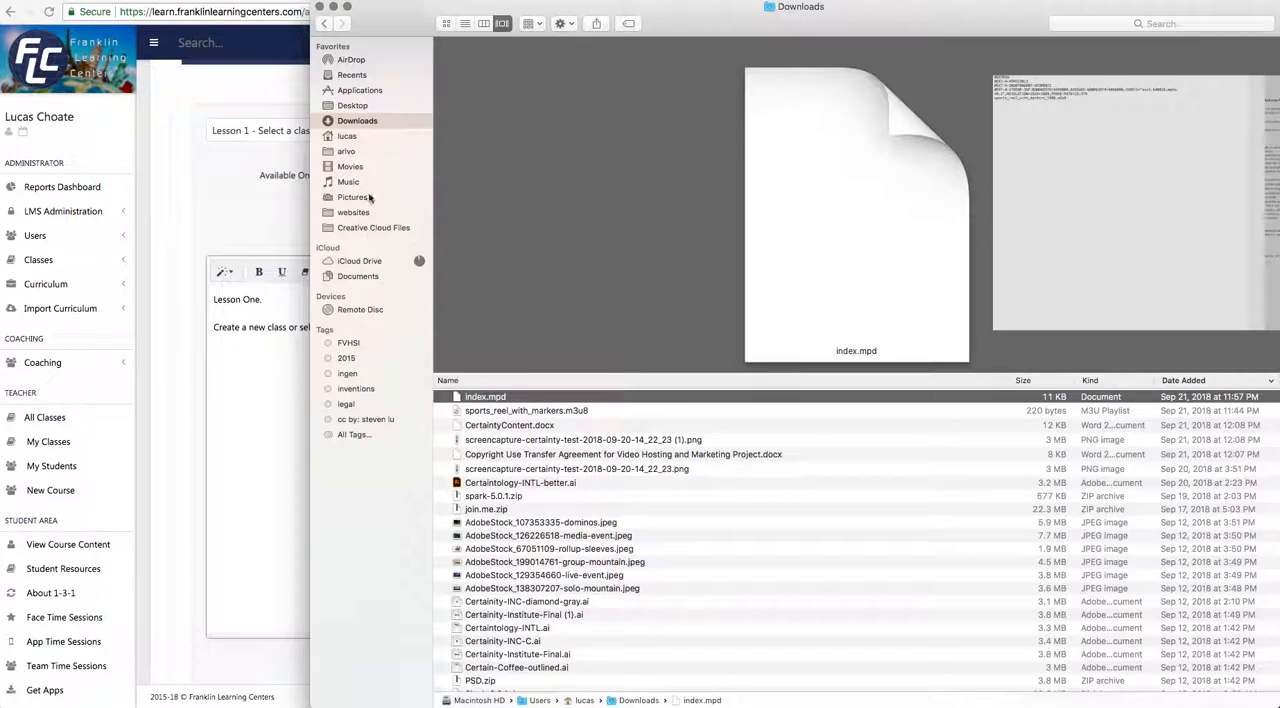
pyautogui.click(358, 107)
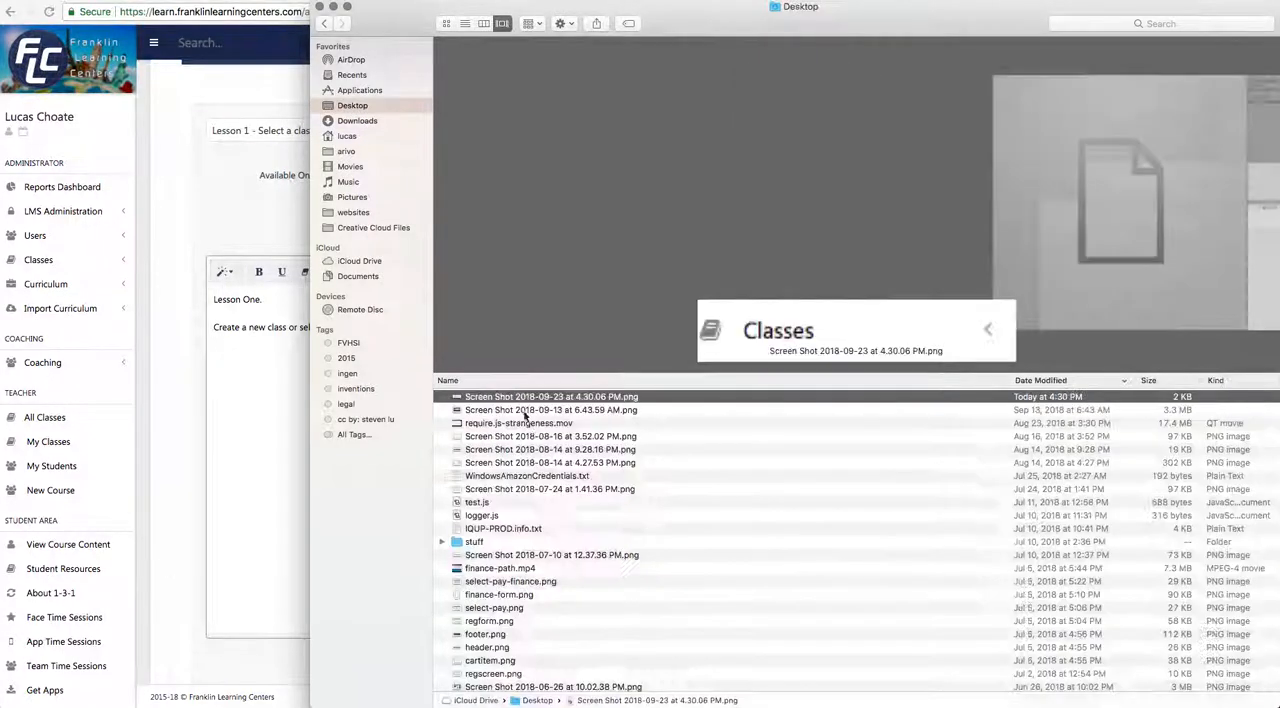
pyautogui.moveTo(528, 400); pyautogui.dragTo(343, 455)
# Reword the end of the instruction sentence to "select a class from the menu on the left.".
pyautogui.click(454, 330)
pyautogui.press('BackSpace')
pyautogui.press('BackSpace')
pyautogui.press('BackSpace')
pyautogui.press('BackSpace')
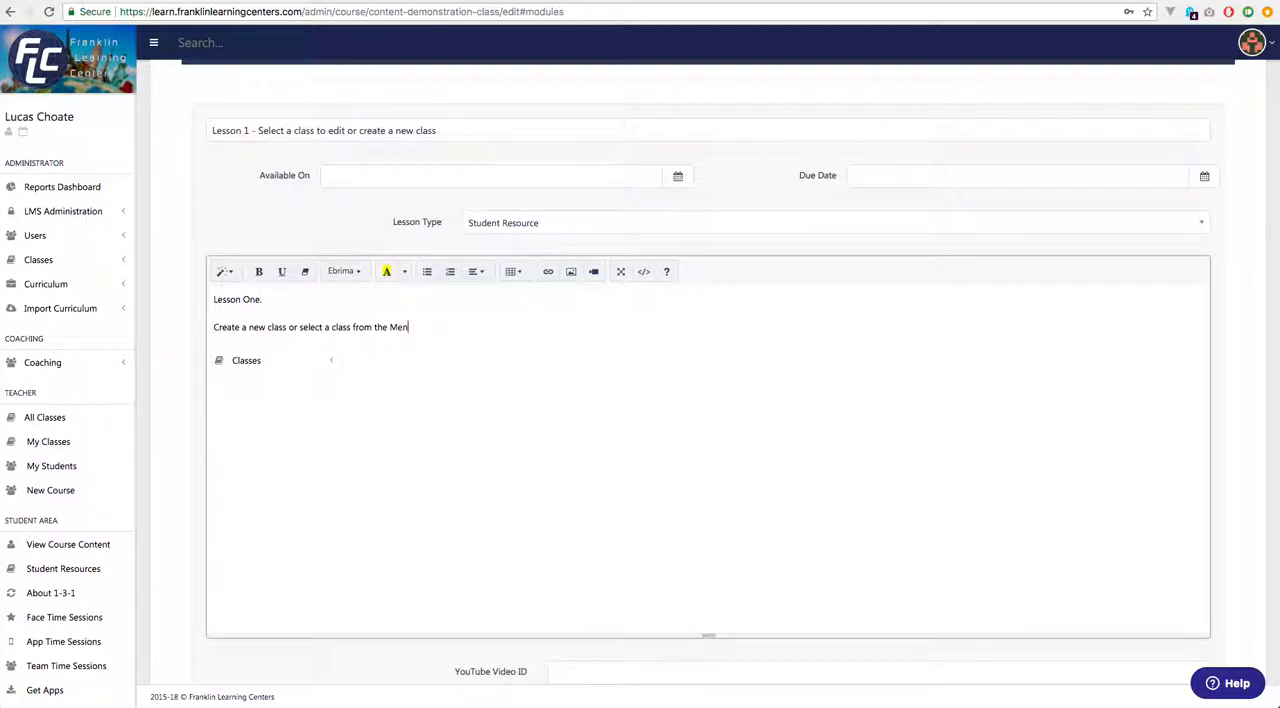
pyautogui.press('BackSpace')
pyautogui.press('BackSpace')
pyautogui.press('BackSpace')
pyautogui.write('menu on the left')
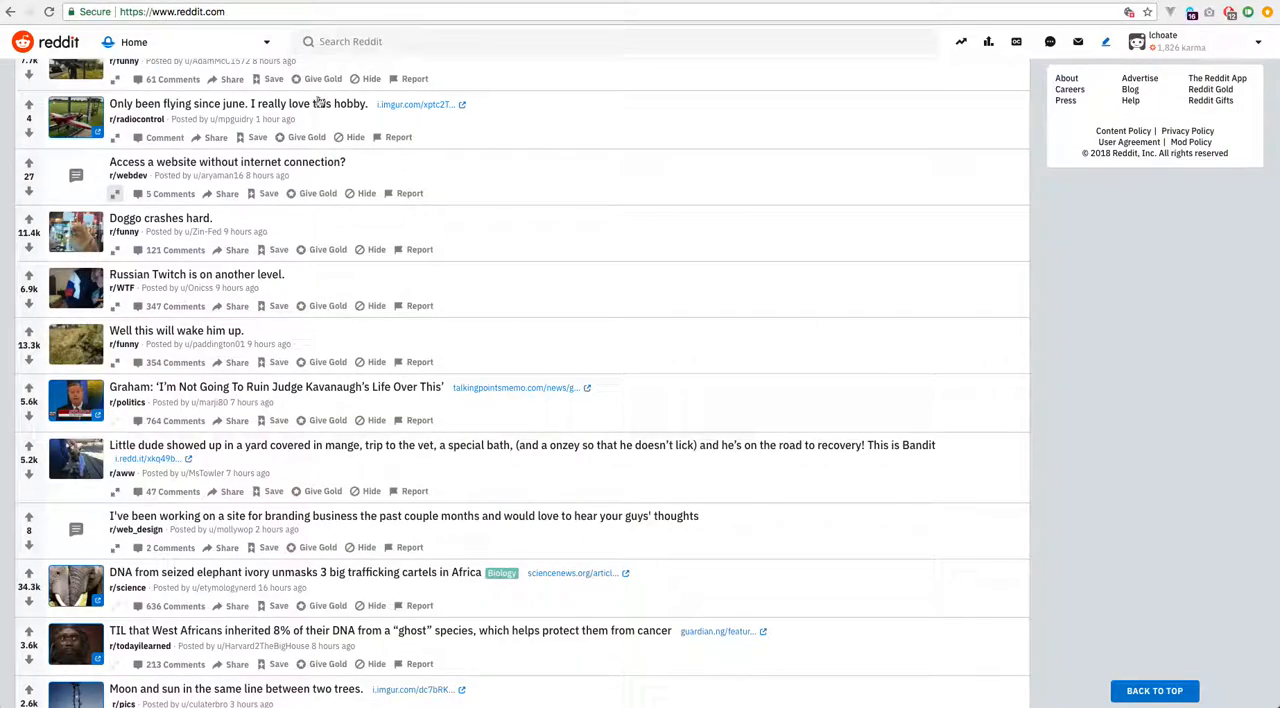
# Look for a copyable picture in the Reddit feed, checking the posts "Doggo crashes hard." and "Well this will wake him up.".
pyautogui.click(114, 250)
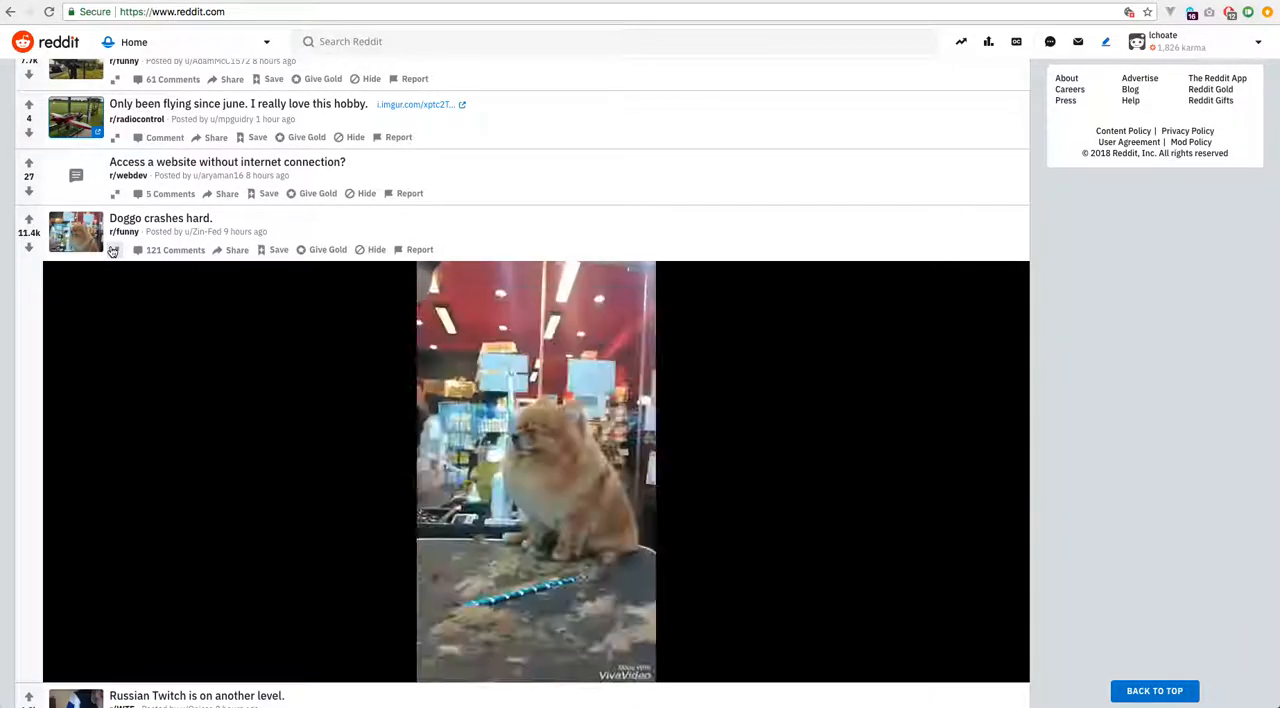
pyautogui.rightClick(565, 402)
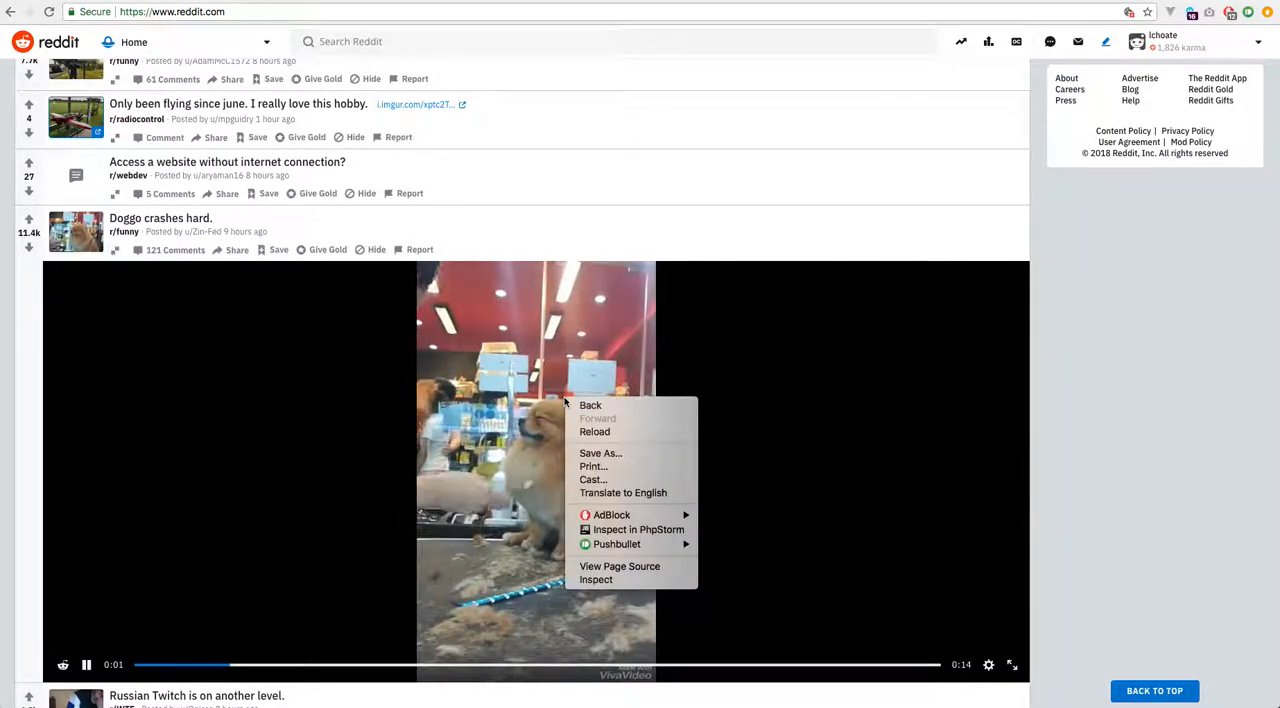
pyautogui.click(117, 252)
pyautogui.click(117, 252)
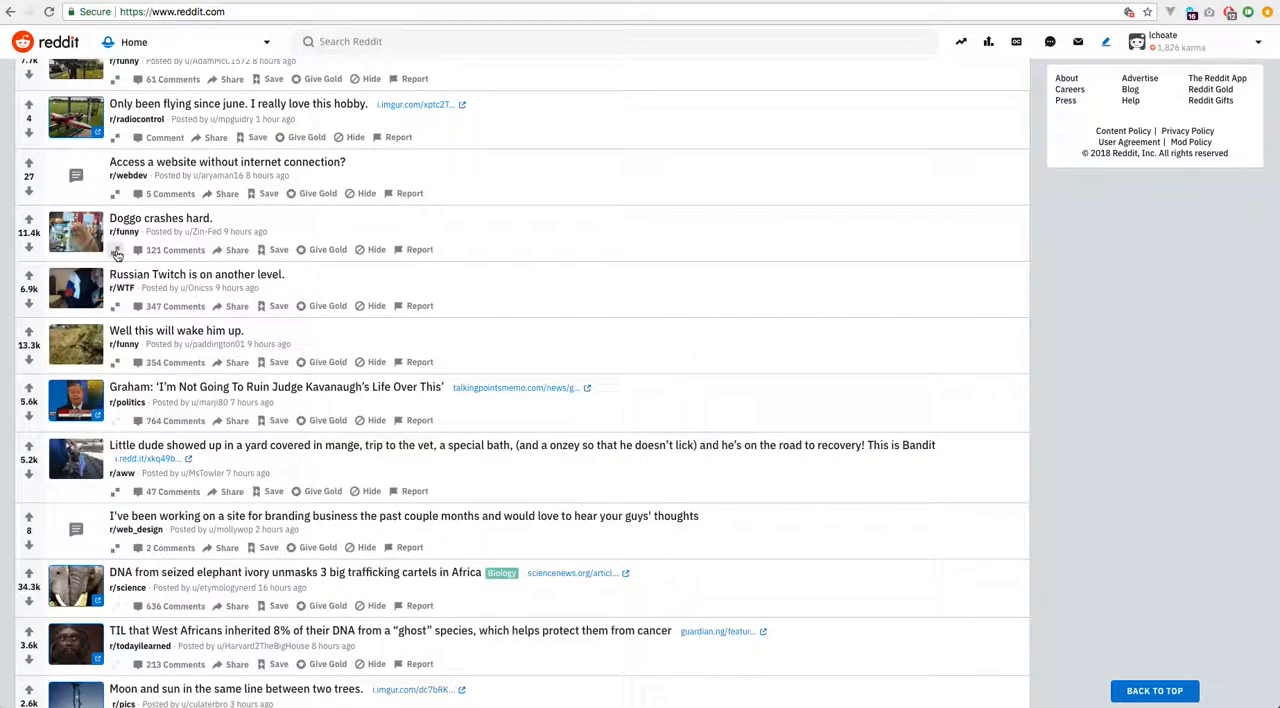
pyautogui.scroll(-1, 165, 378)
pyautogui.click(115, 309)
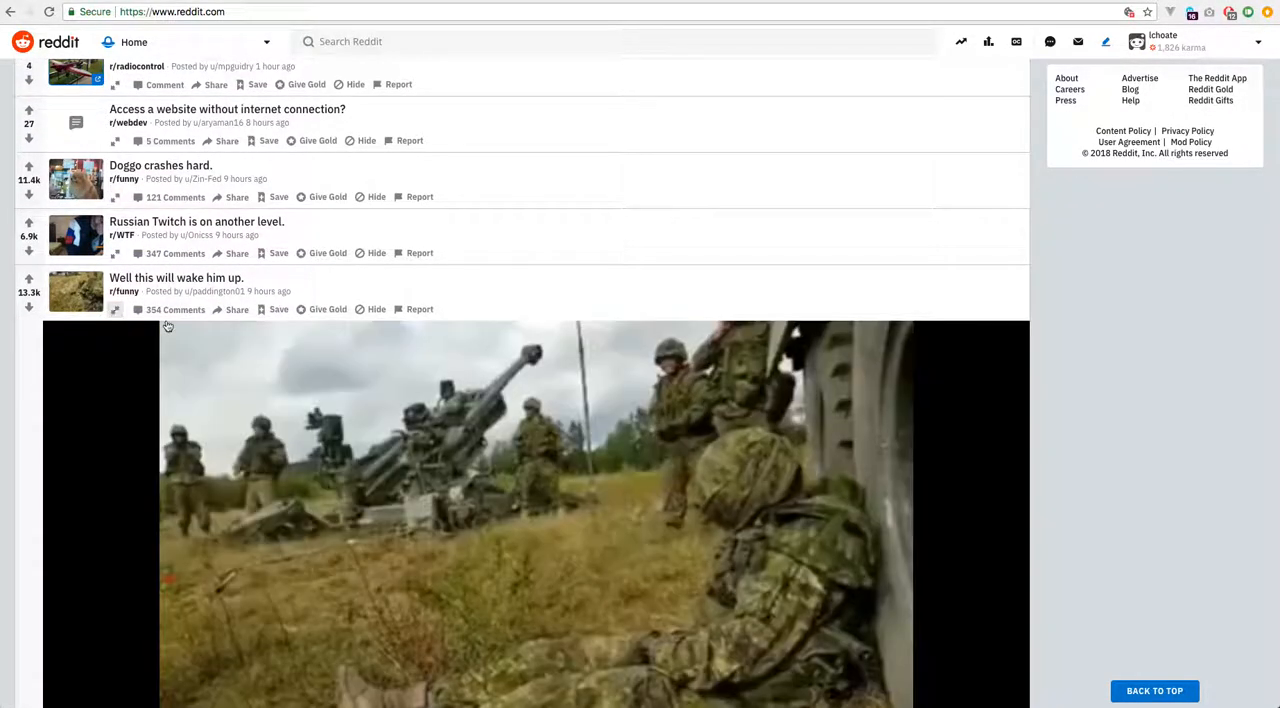
pyautogui.scroll(-4, 334, 366)
pyautogui.rightClick(377, 236)
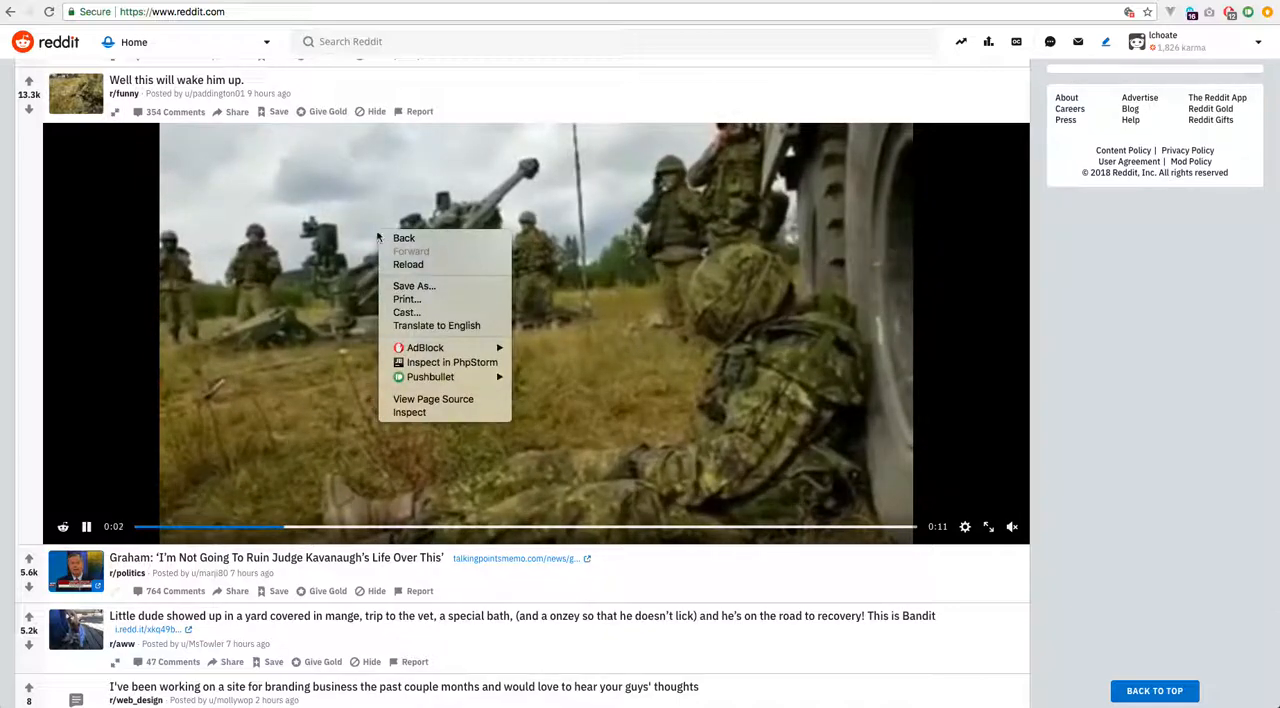
pyautogui.click(115, 111)
pyautogui.click(115, 111)
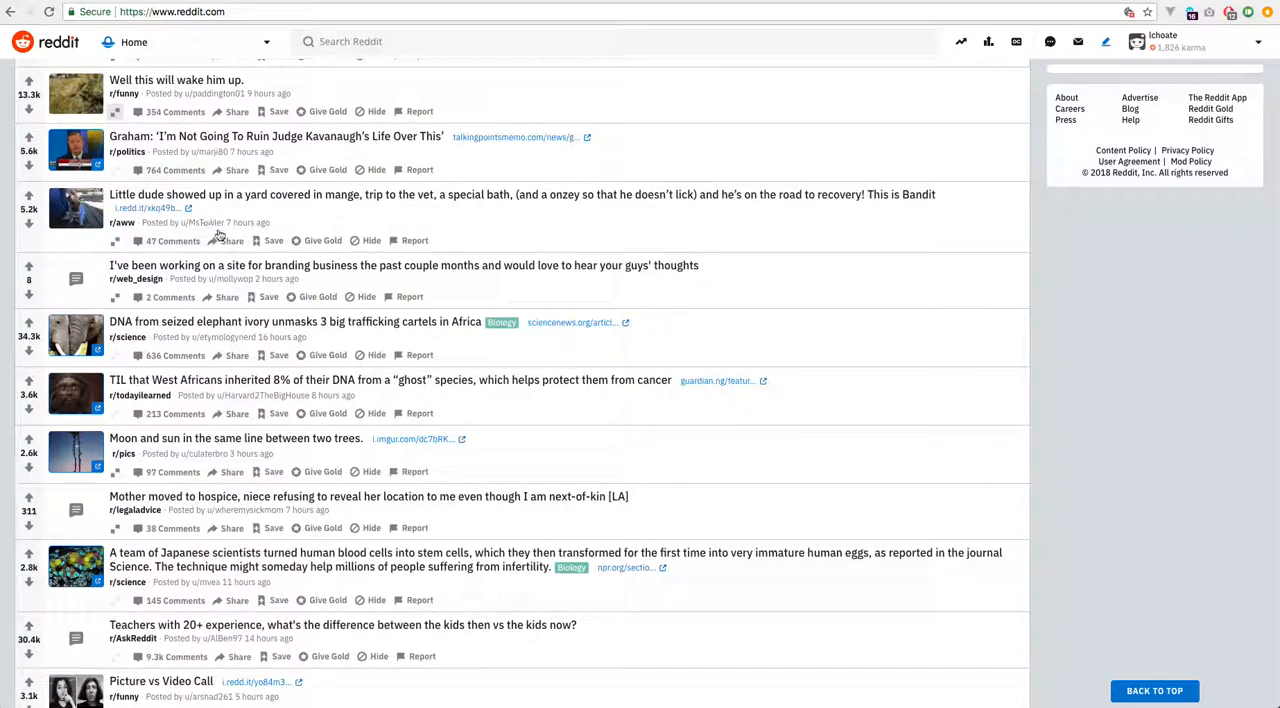
# Open the Reddit post "Moon and sun in the same line between two trees." and copy its image.
pyautogui.scroll(-1, 219, 235)
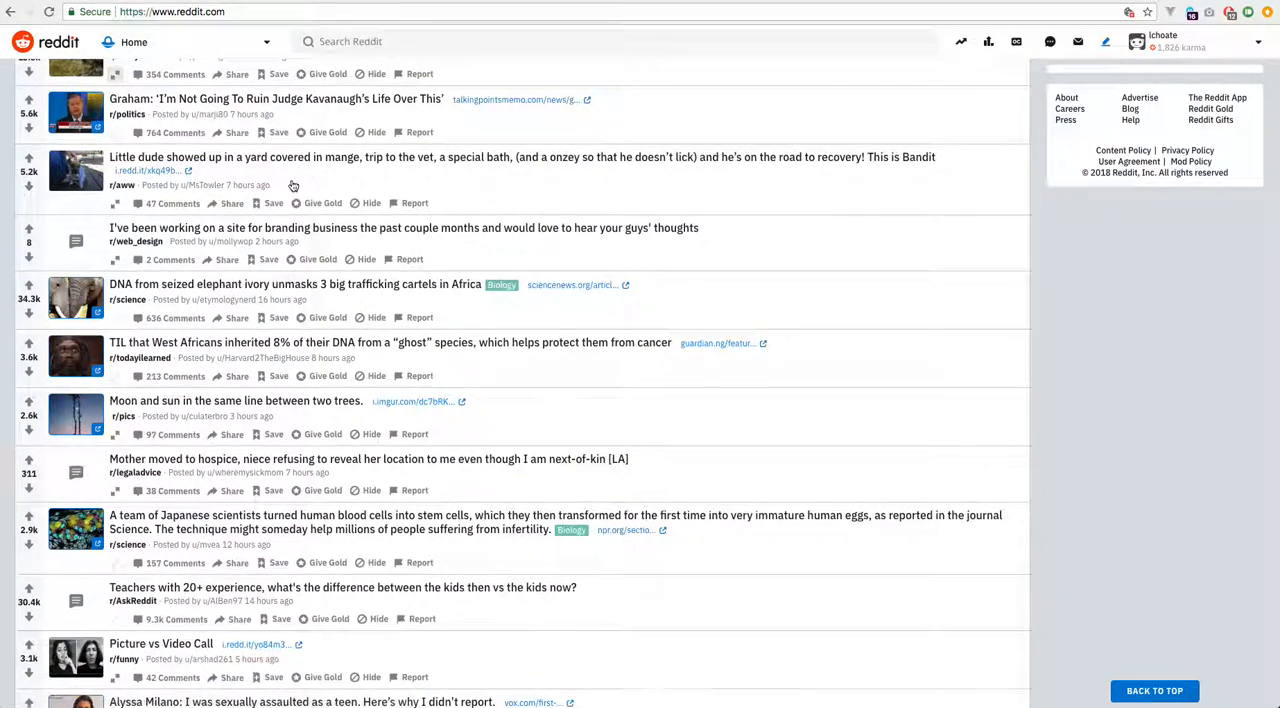
pyautogui.scroll(-1, 293, 186)
pyautogui.click(432, 330)
pyautogui.rightClick(531, 347)
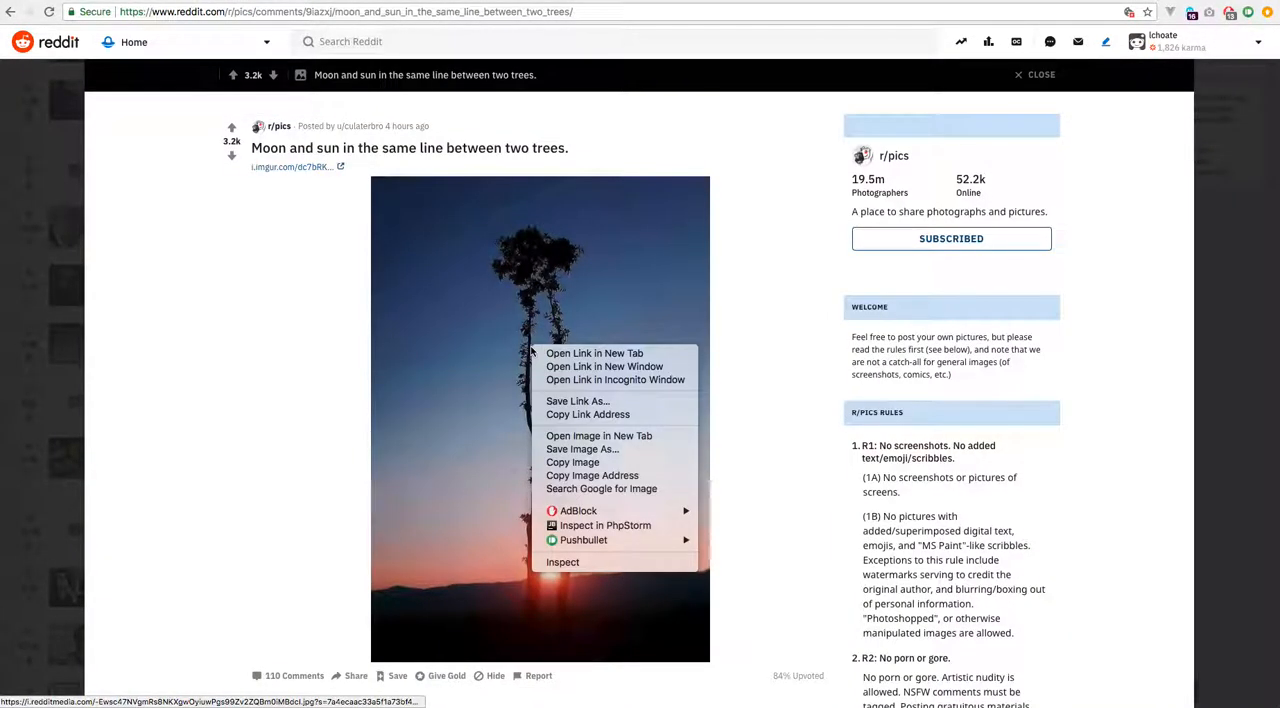
pyautogui.click(640, 465)
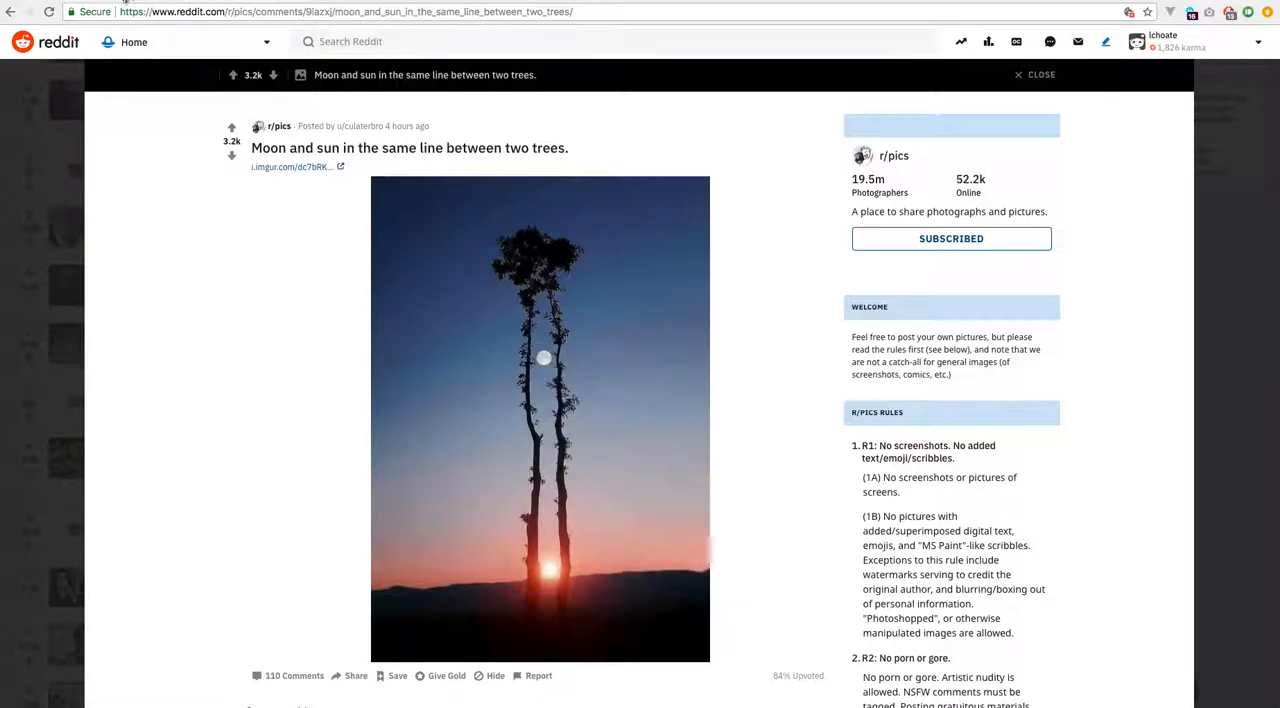
# Return to the class editing page and paste the copied tree photo below the Classes screenshot in the lesson content.
pyautogui.click(450, 1)
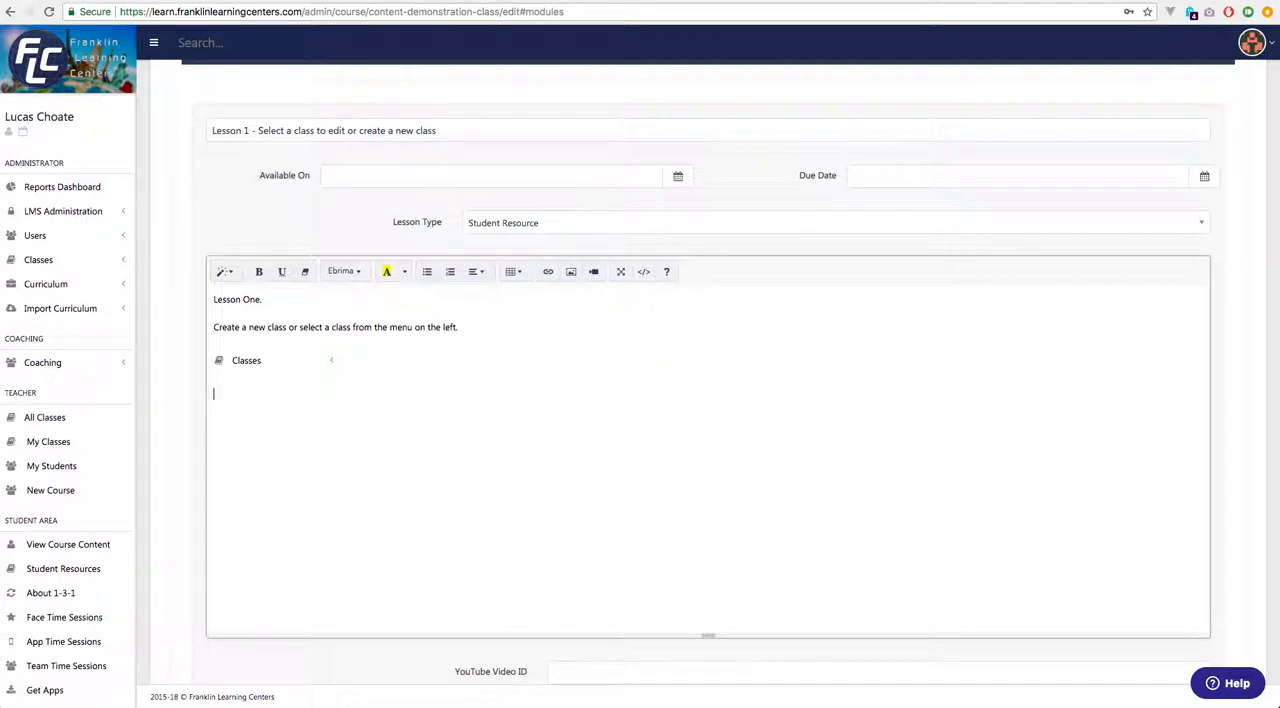
pyautogui.hotkey('ctrl', 'v')
pyautogui.scroll(-2, 629, 378)
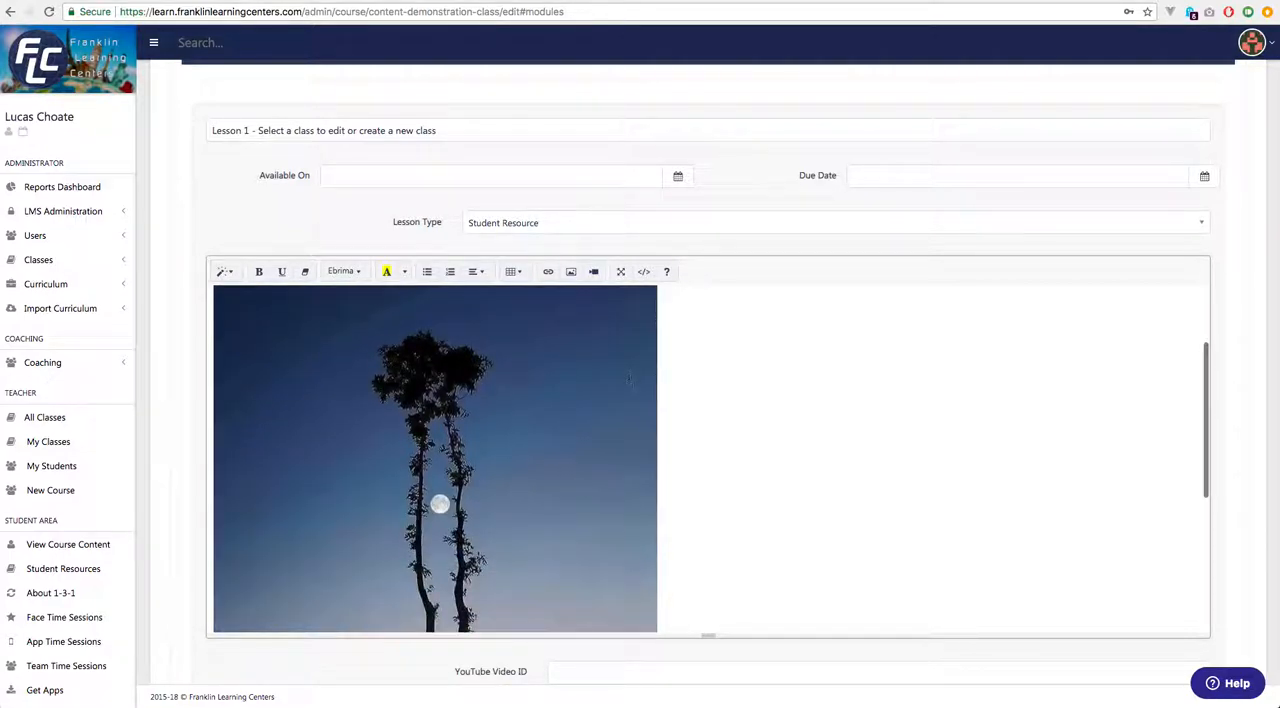
pyautogui.scroll(-3, 629, 378)
pyautogui.scroll(3, 636, 390)
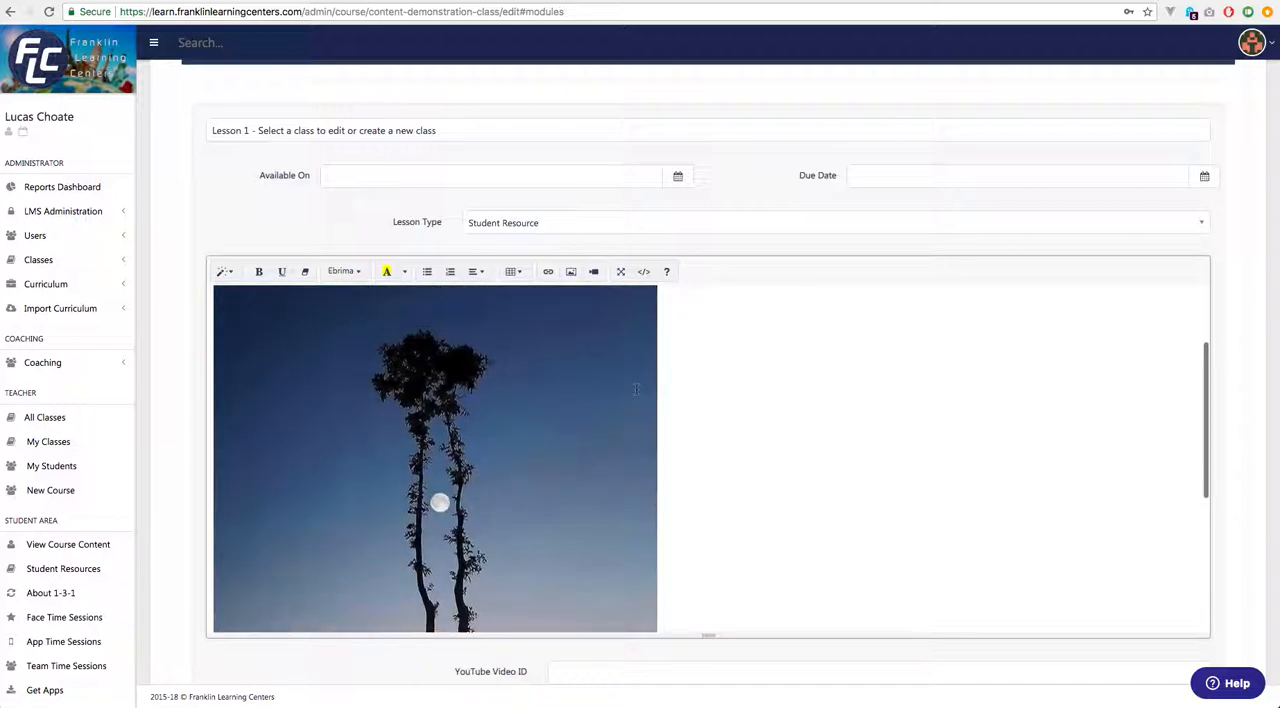
pyautogui.scroll(3, 636, 390)
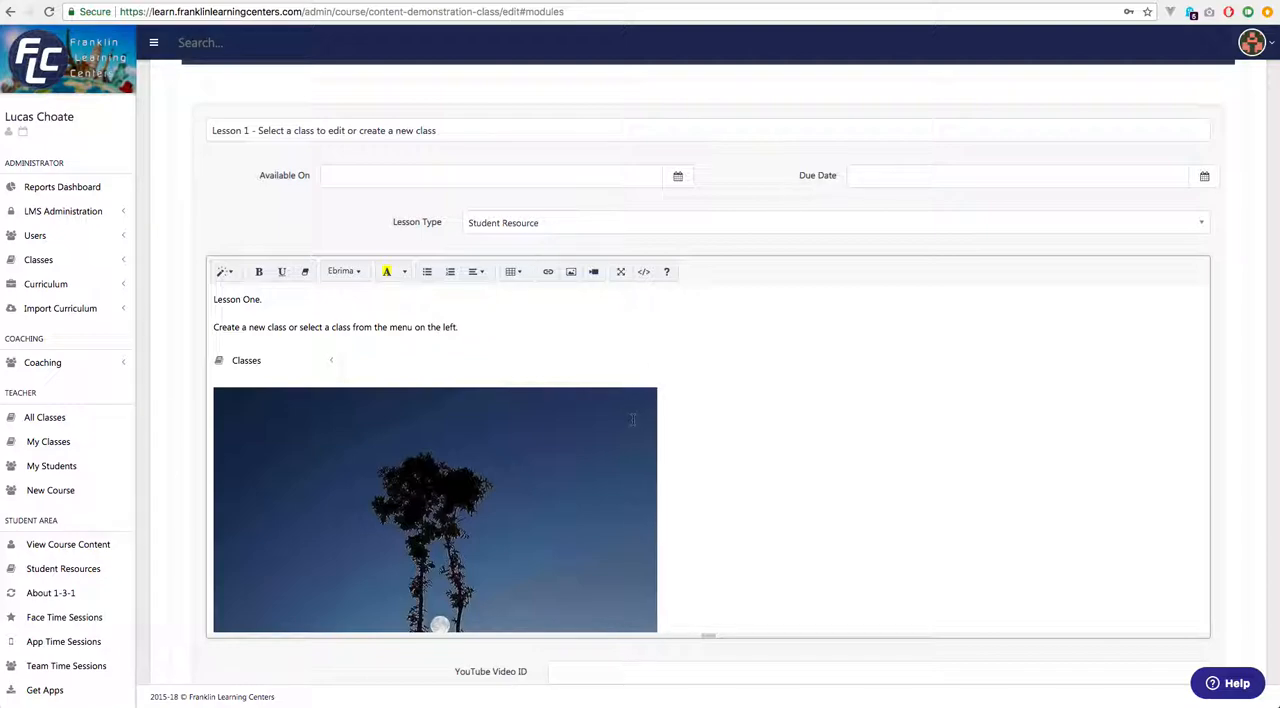
# Review the remaining lesson fields and delete the pasted tree photo from the lesson content.
pyautogui.scroll(-3, 637, 466)
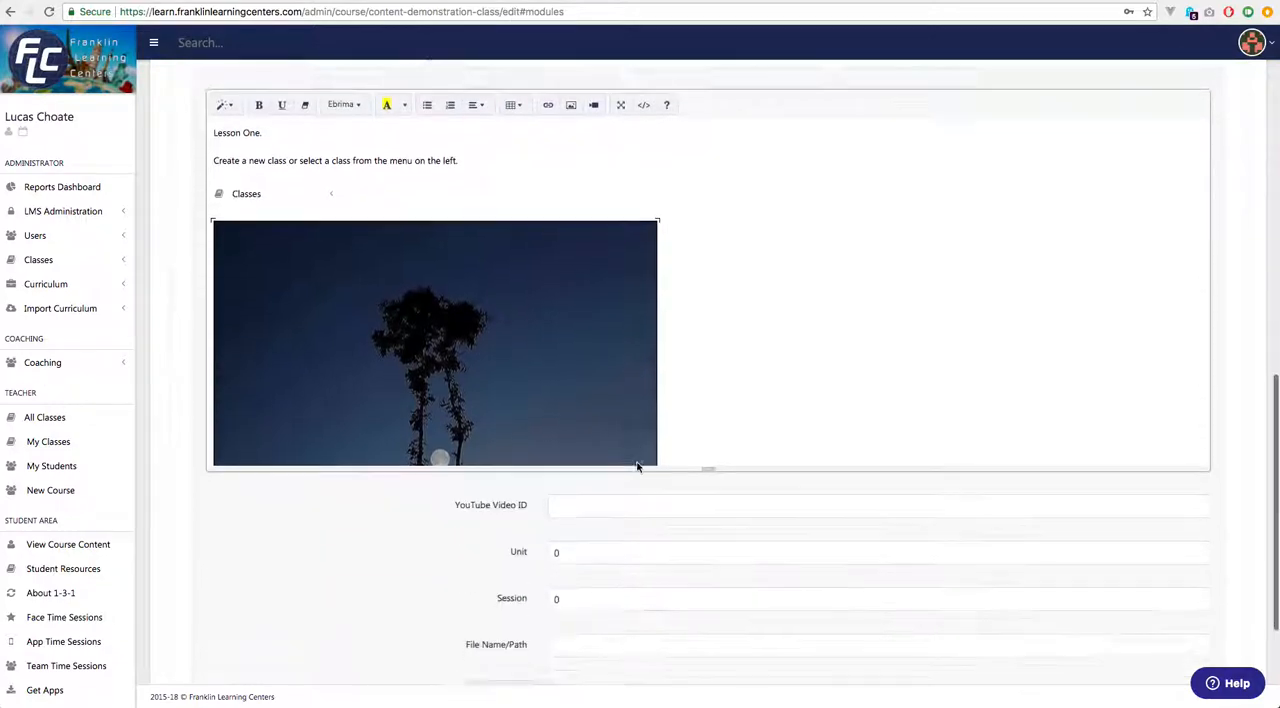
pyautogui.scroll(-5, 637, 466)
pyautogui.scroll(5, 689, 283)
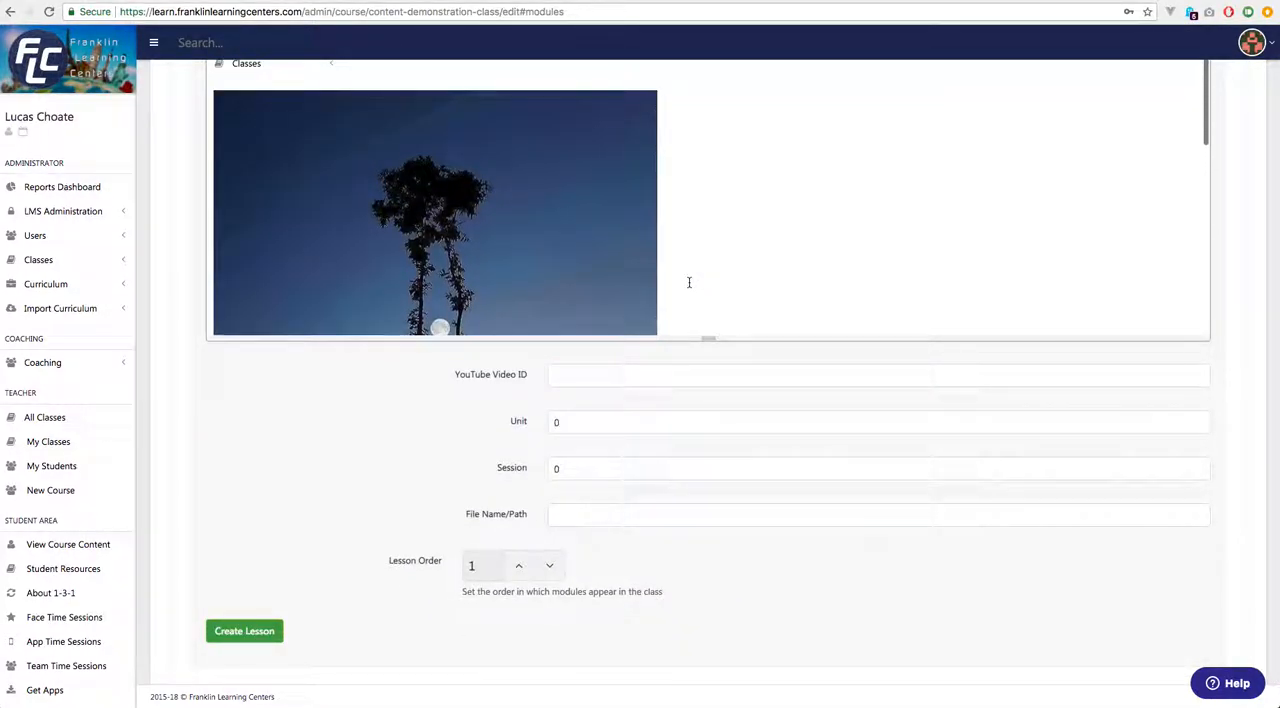
pyautogui.scroll(3, 551, 237)
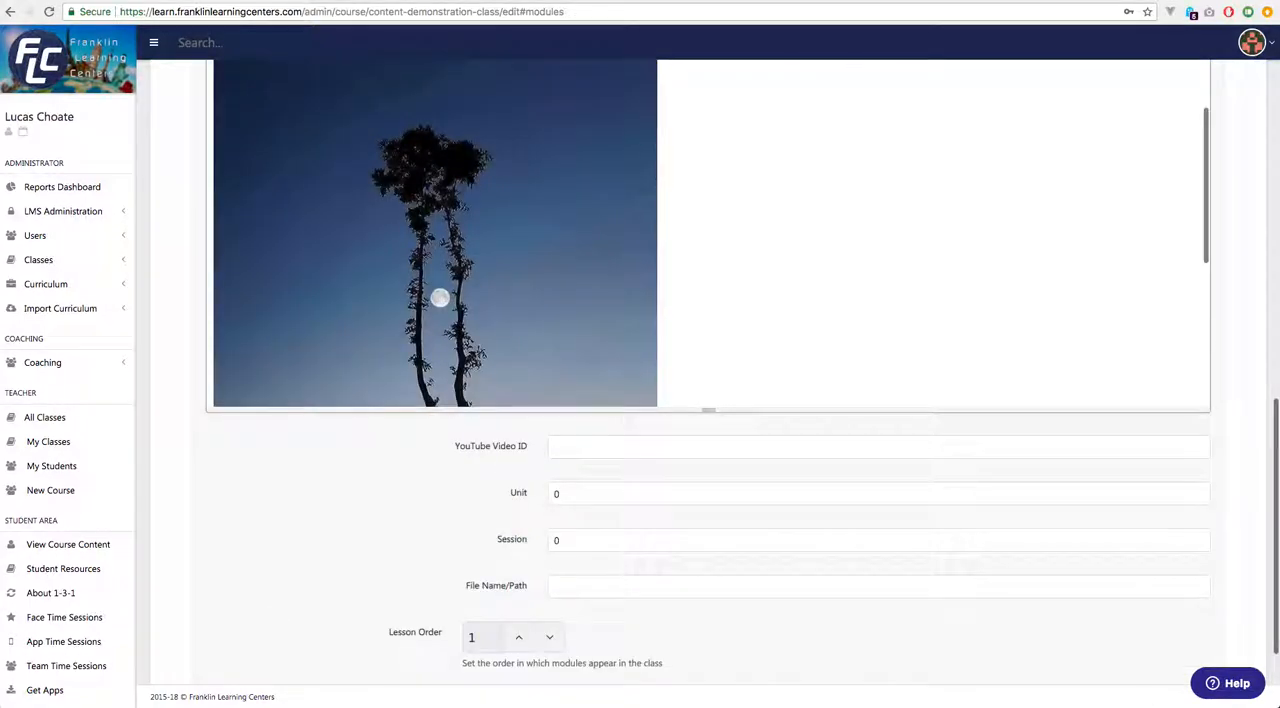
pyautogui.click(663, 210)
pyautogui.press('BackSpace')
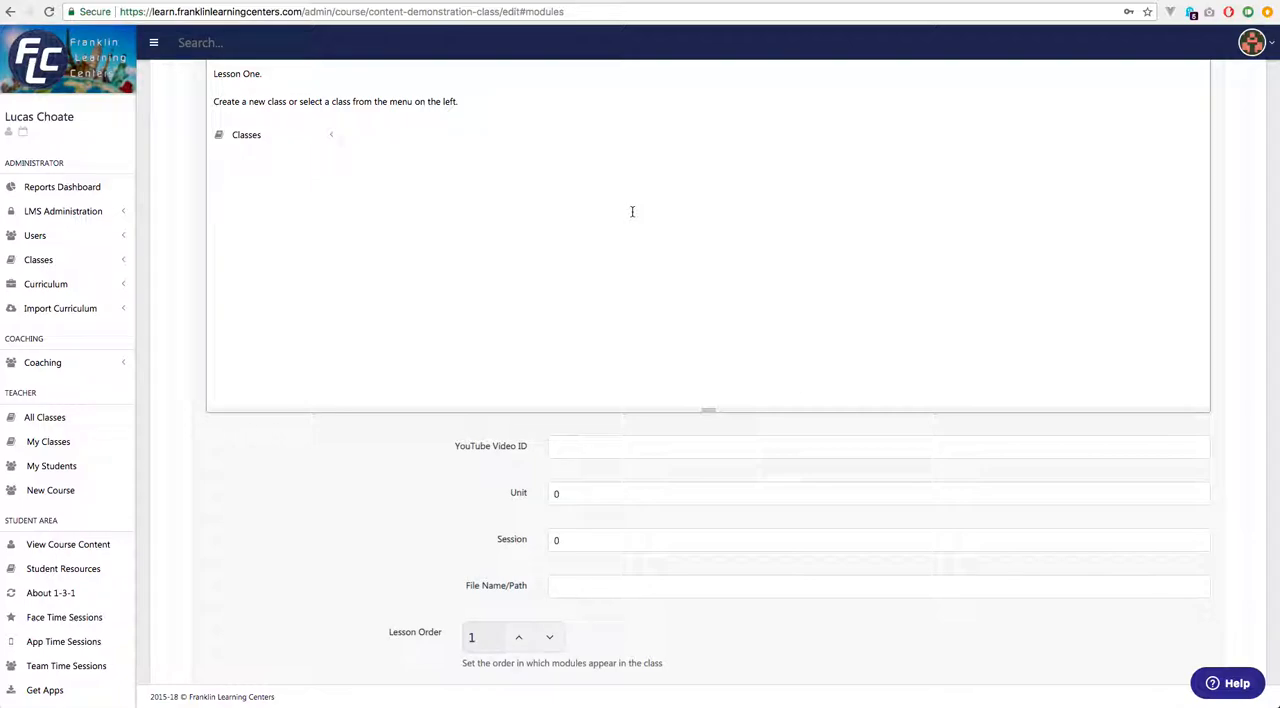
# Expand the Classes menu to show its List and New entries.
pyautogui.click(55, 264)
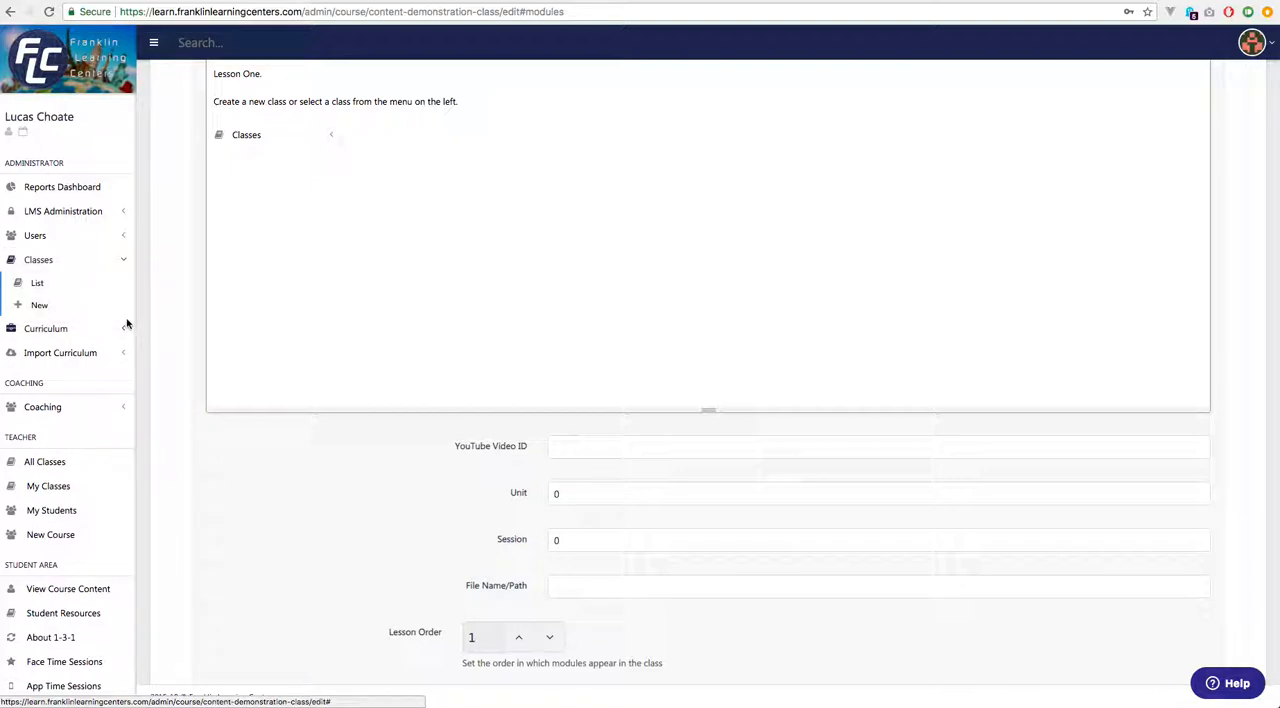
pyautogui.click(30, 284)
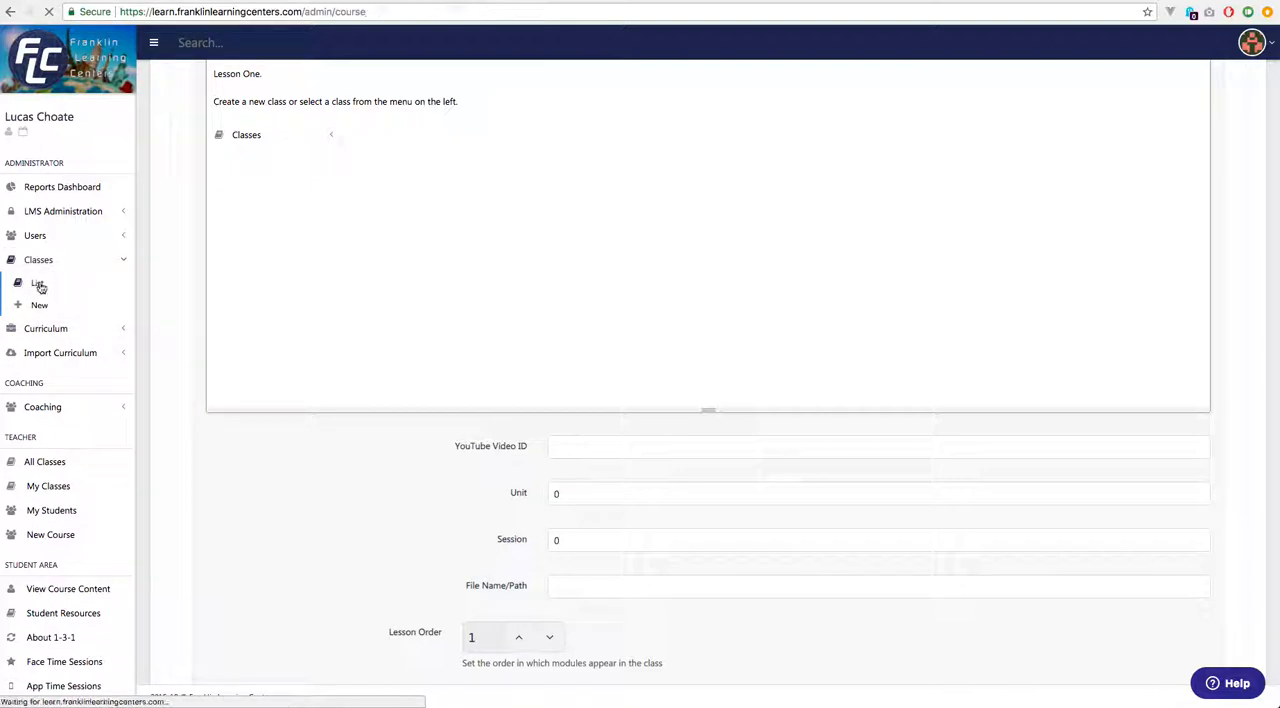
pyautogui.rightClick(41, 284)
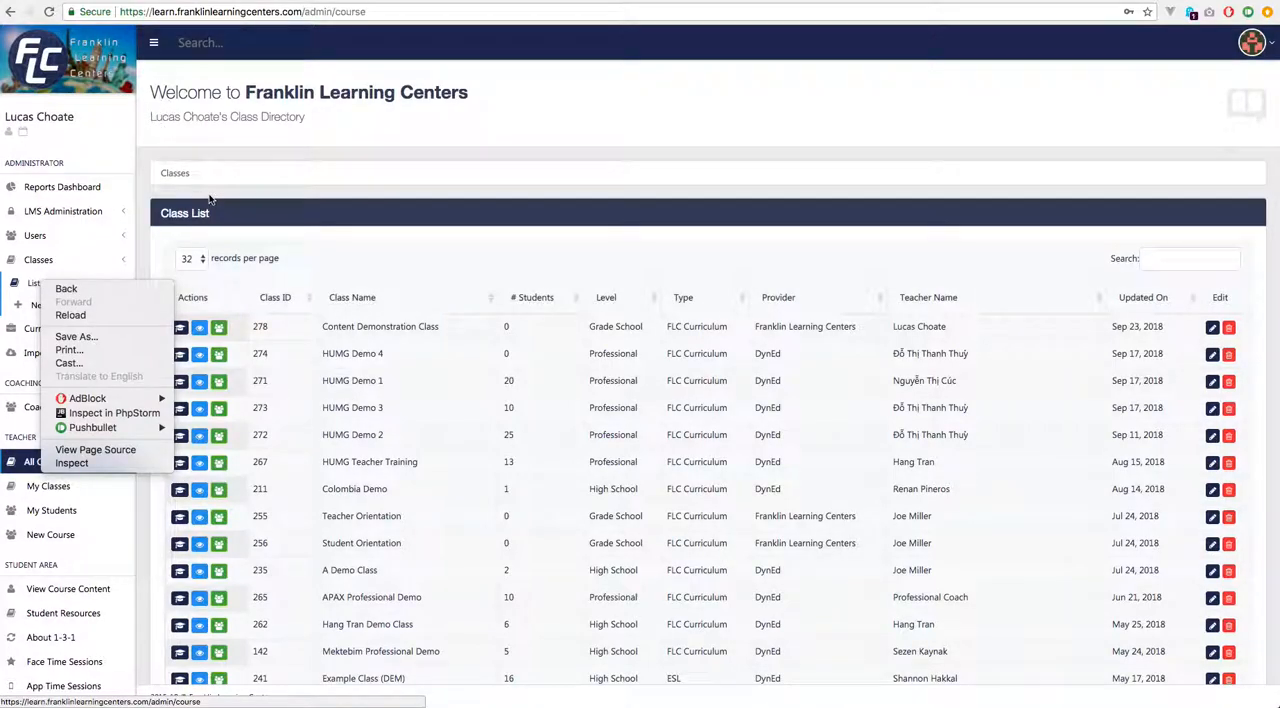
pyautogui.click(210, 200)
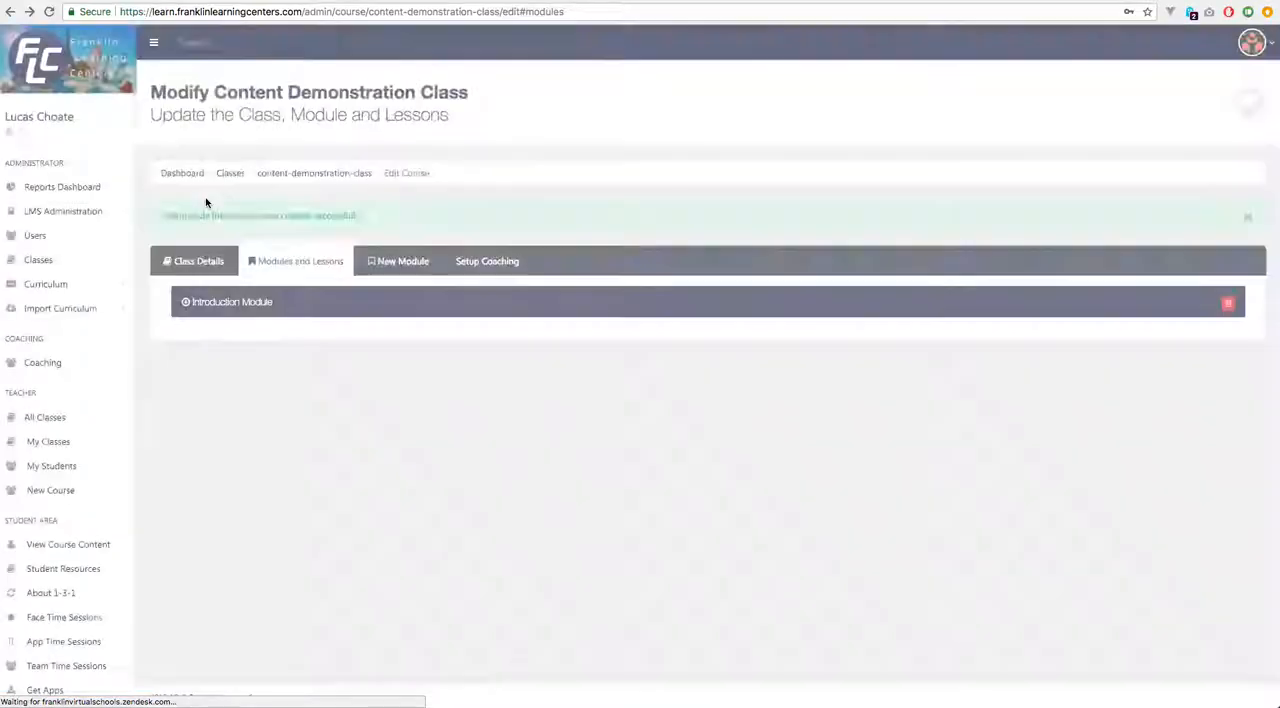
# Reopen the Introduction module, check the draft "Lesson 1 - Select a class to edit or create a new class", and create the lesson.
pyautogui.click(258, 304)
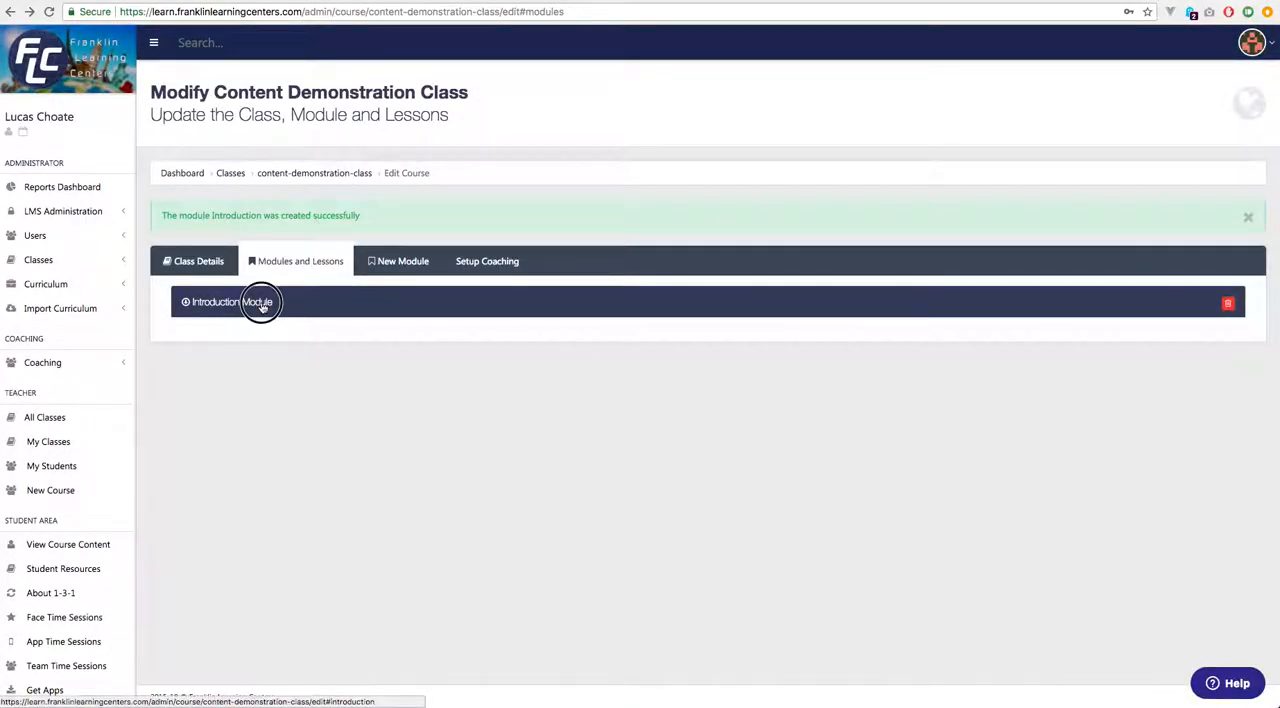
pyautogui.scroll(-5, 336, 390)
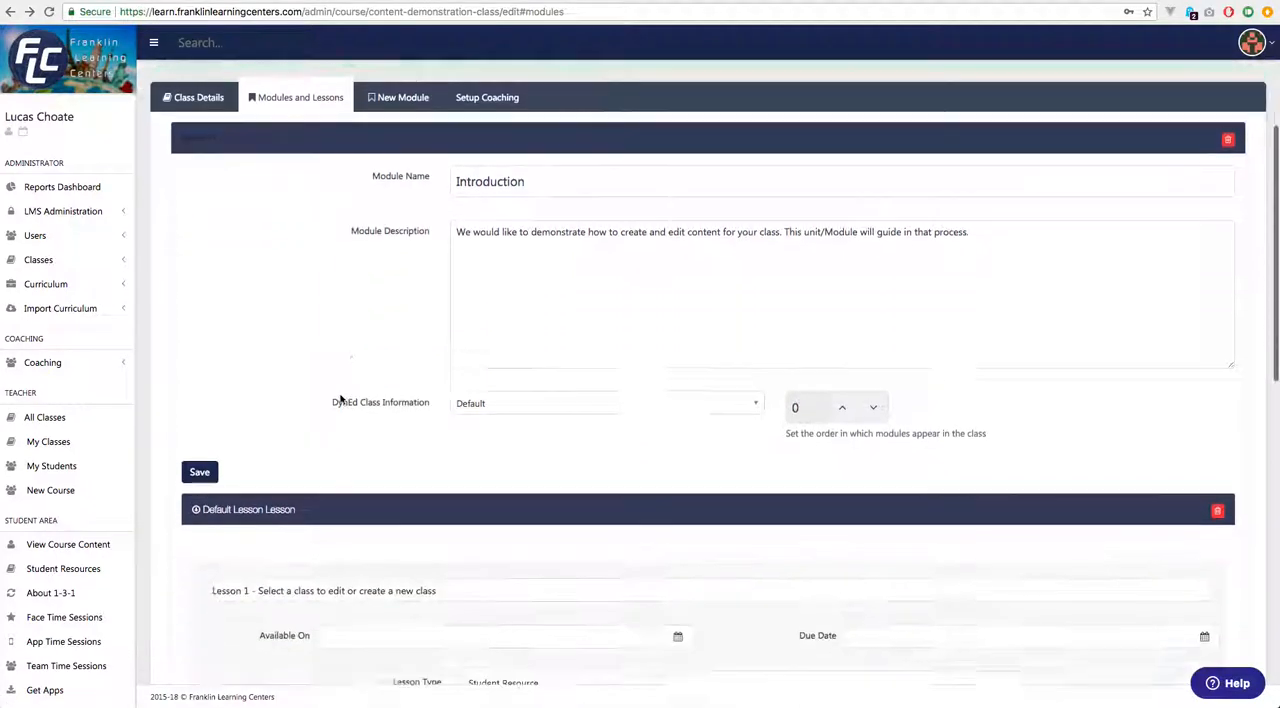
pyautogui.scroll(-3, 395, 478)
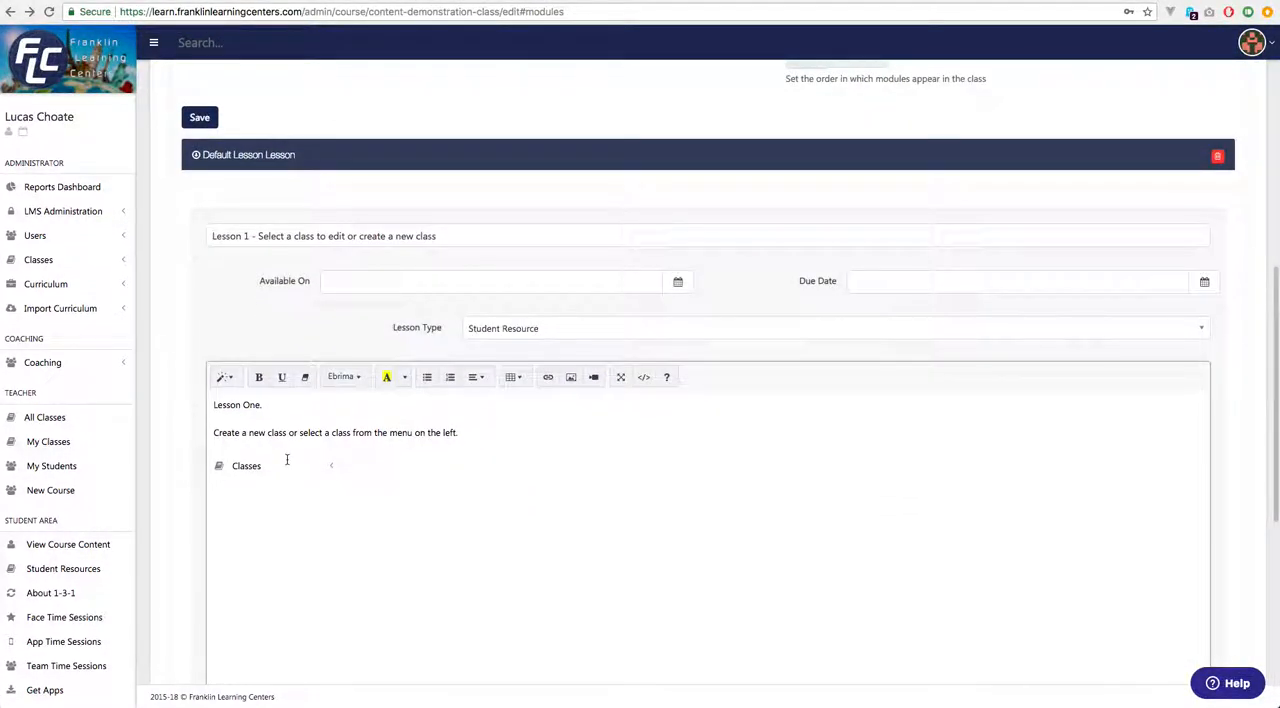
pyautogui.scroll(-9, 500, 500)
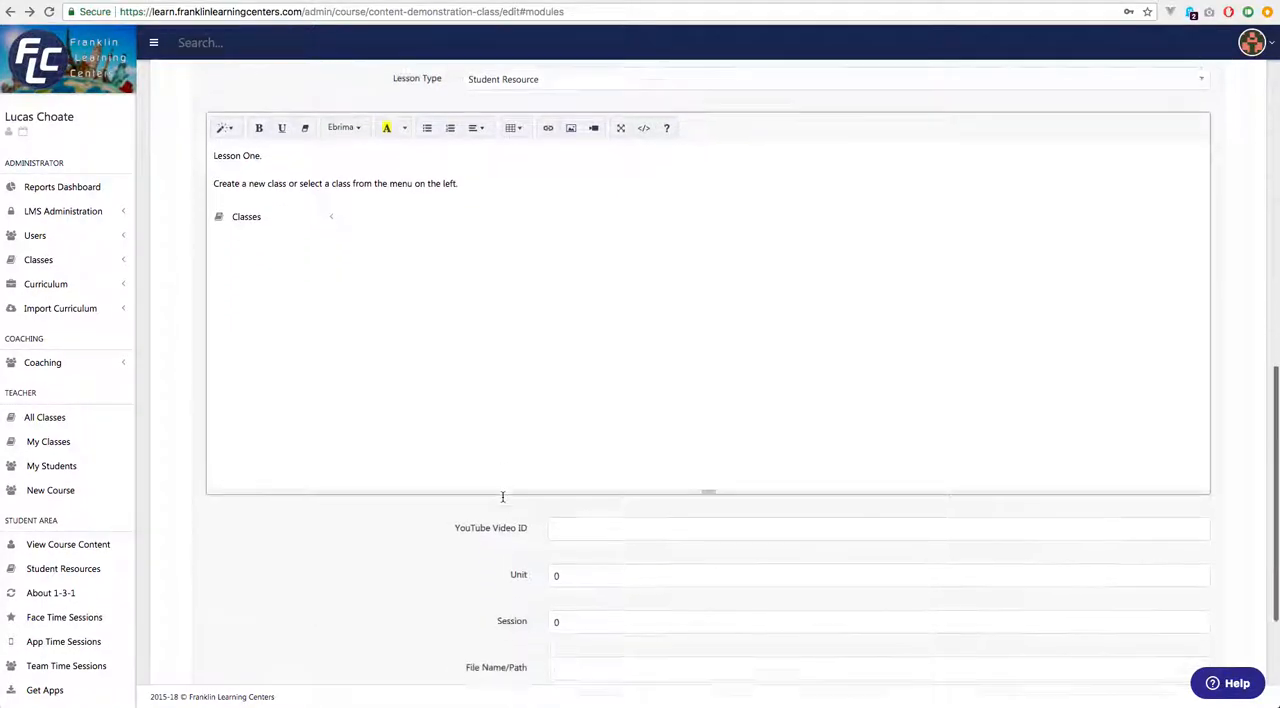
pyautogui.scroll(8, 378, 483)
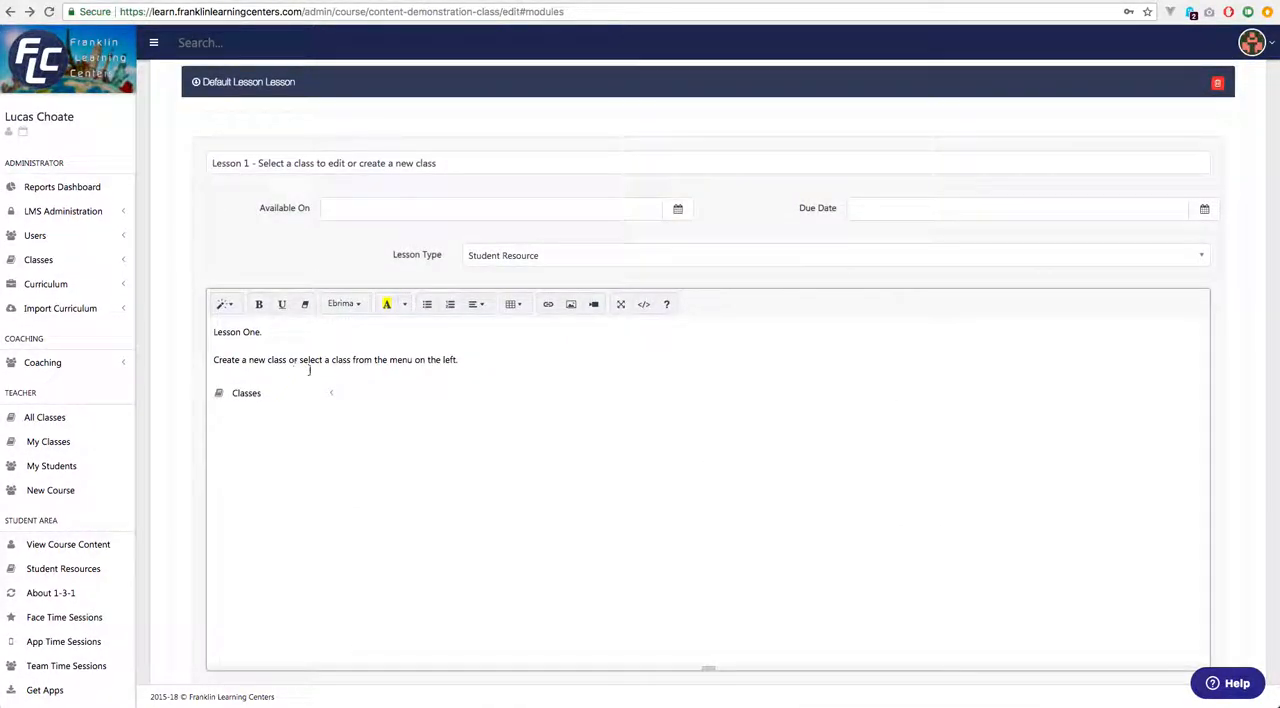
pyautogui.scroll(-8, 374, 397)
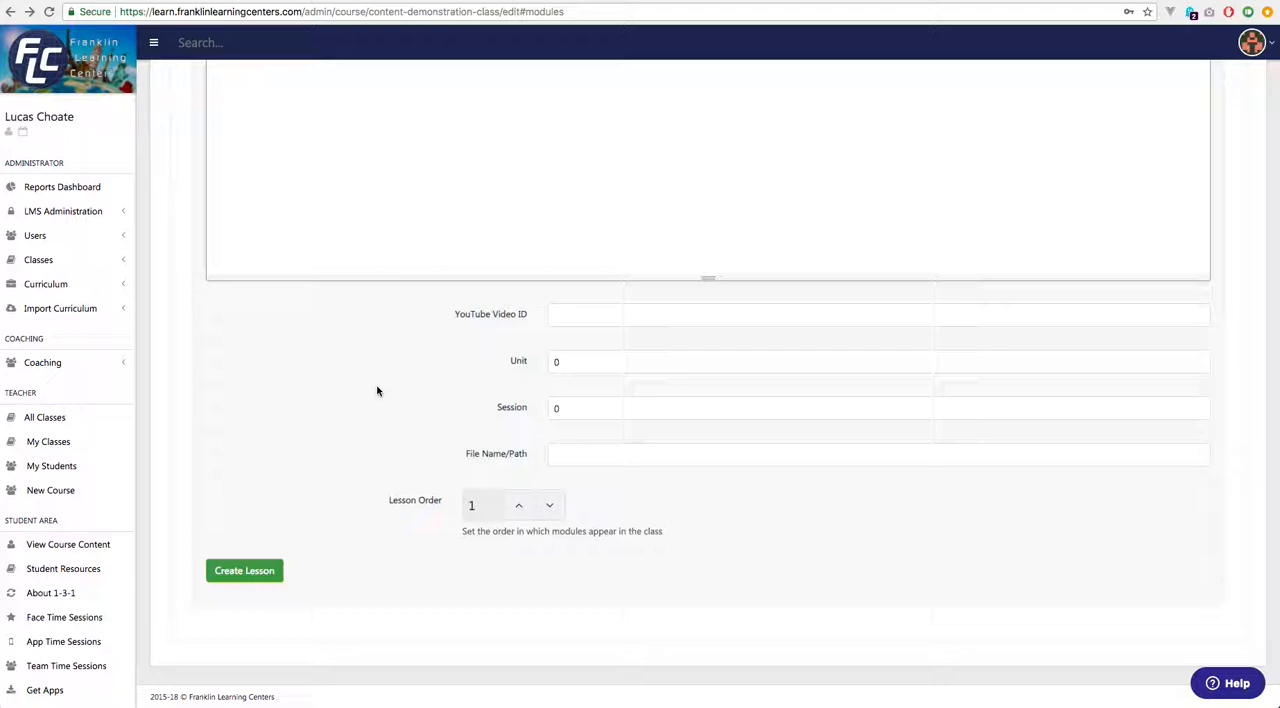
pyautogui.click(247, 572)
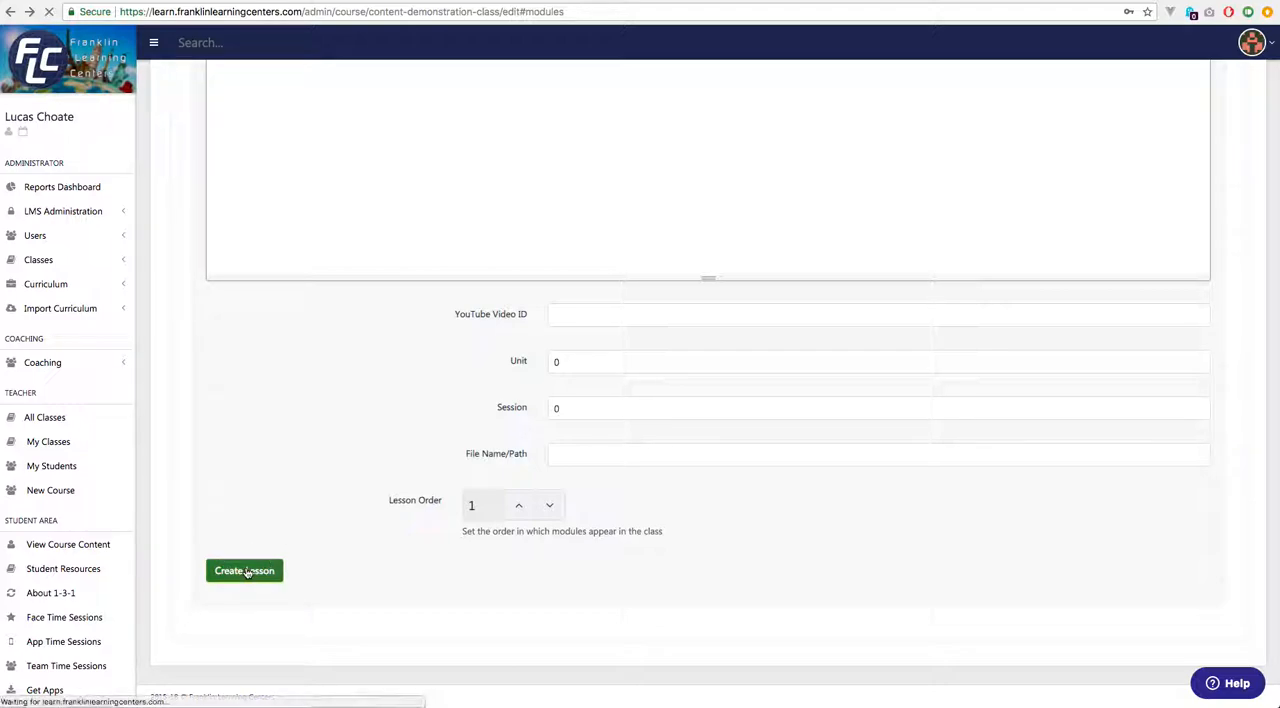
# Return to the class's modules and lessons and open the Default Lesson of the Introduction module for editing.
pyautogui.scroll(-5, 290, 569)
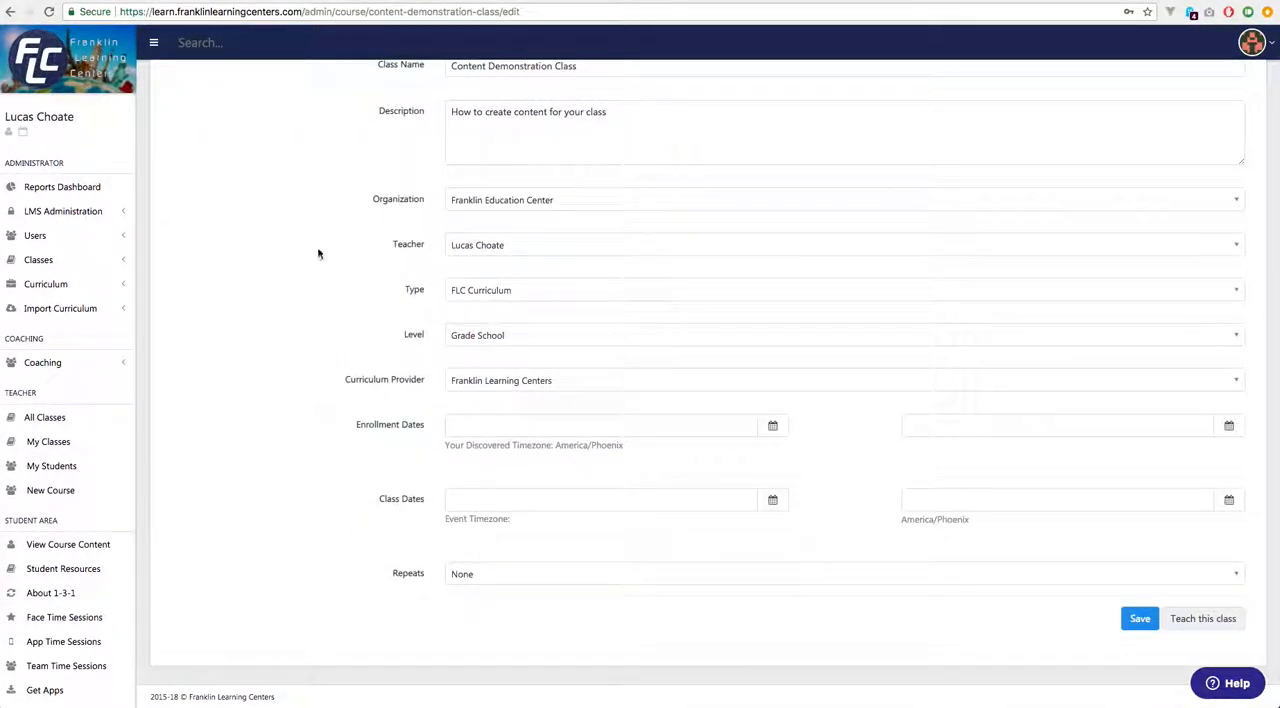
pyautogui.scroll(5, 318, 254)
pyautogui.click(314, 261)
pyautogui.click(289, 316)
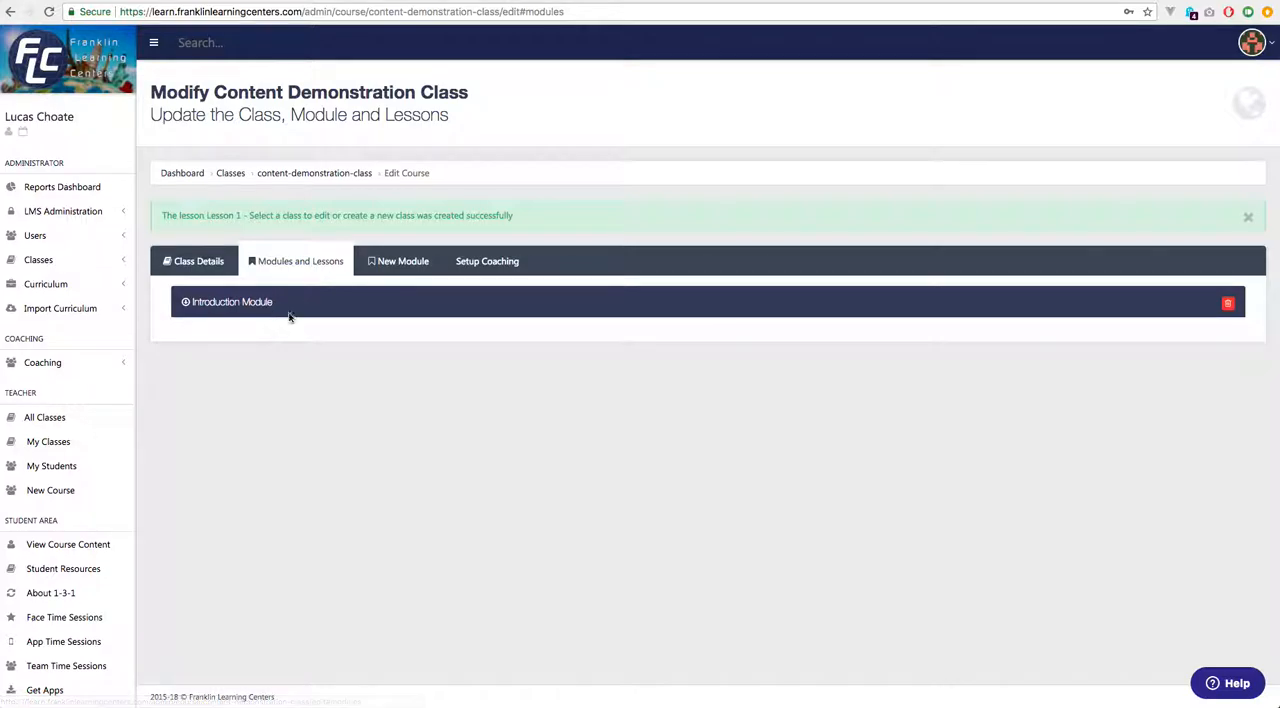
pyautogui.scroll(-4, 349, 514)
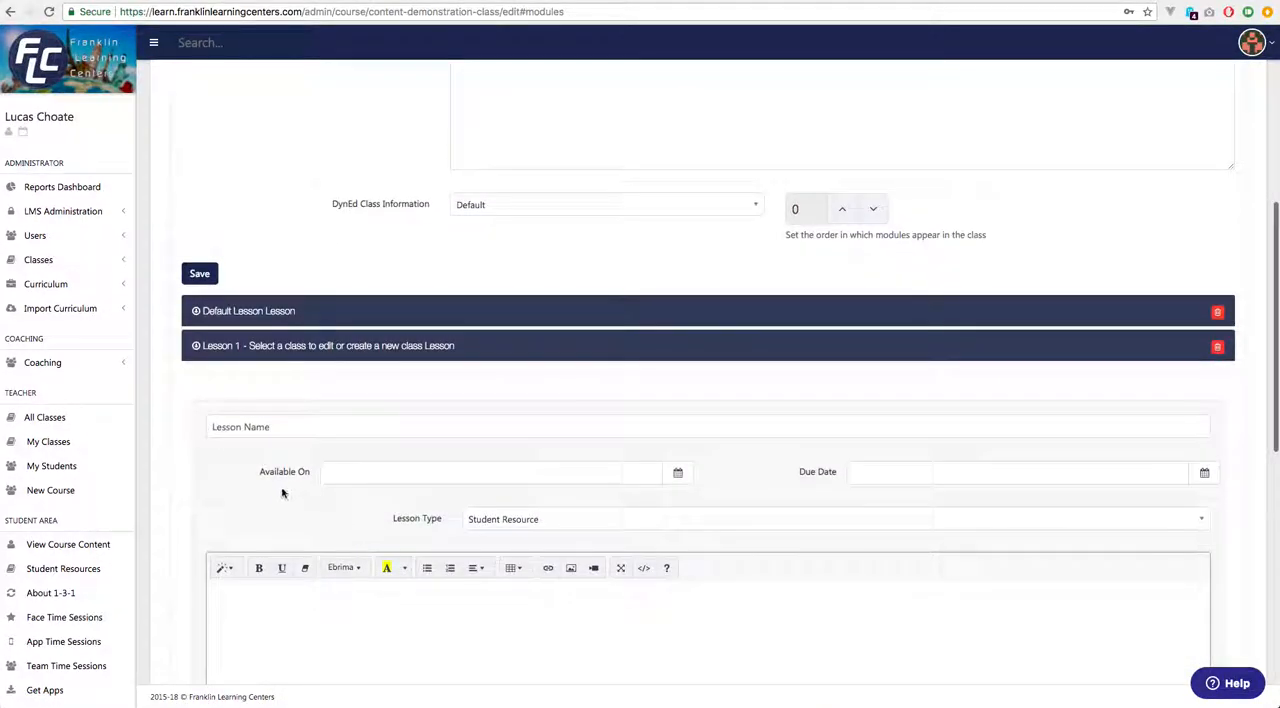
pyautogui.scroll(-2, 285, 450)
pyautogui.click(232, 184)
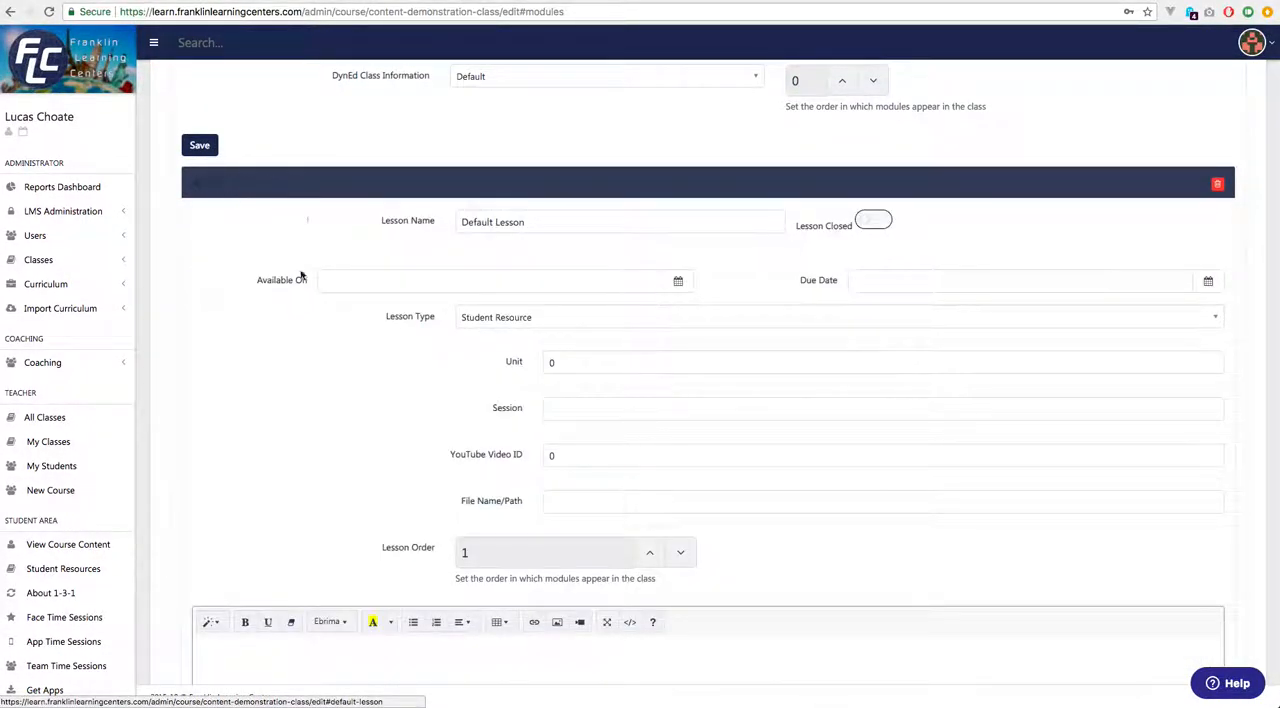
# Rename the Default Lesson as "Create or select a class".
pyautogui.scroll(1, 421, 304)
pyautogui.scroll(-1, 421, 304)
pyautogui.scroll(1, 421, 305)
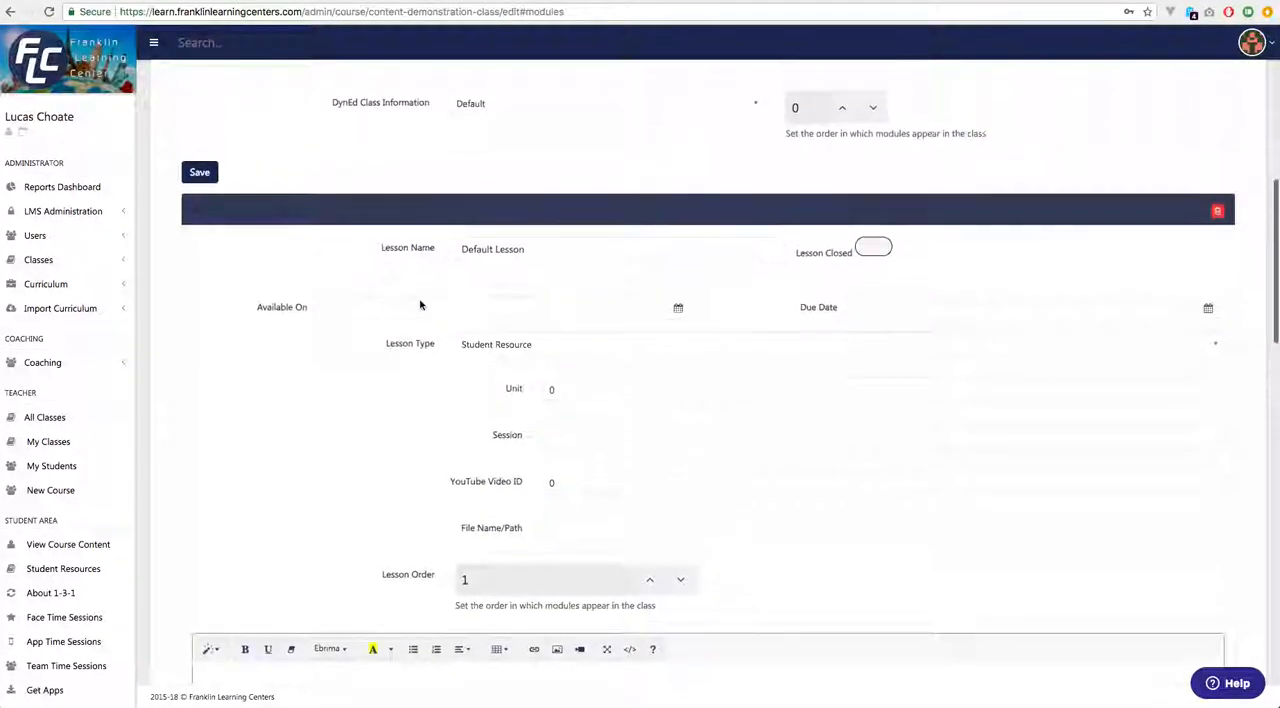
pyautogui.scroll(2, 421, 305)
pyautogui.moveTo(550, 390); pyautogui.dragTo(326, 377)
pyautogui.write('Lesson One')
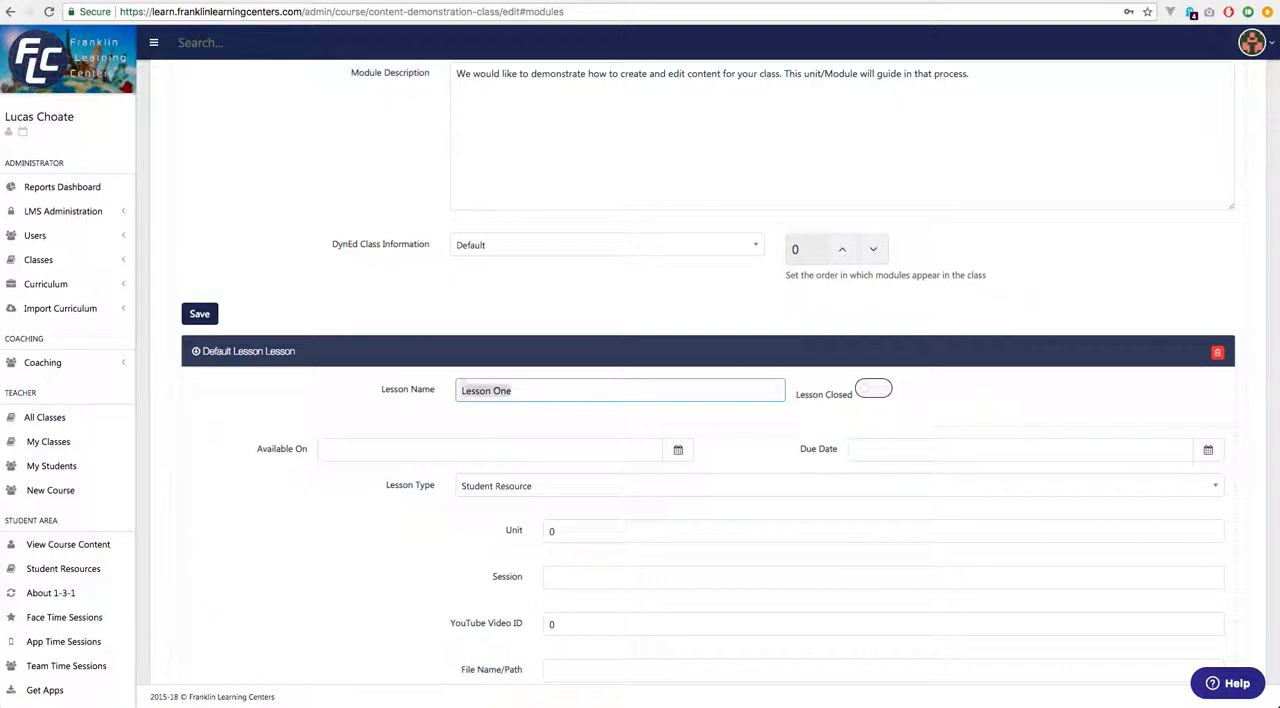
pyautogui.write('Create or select a class')
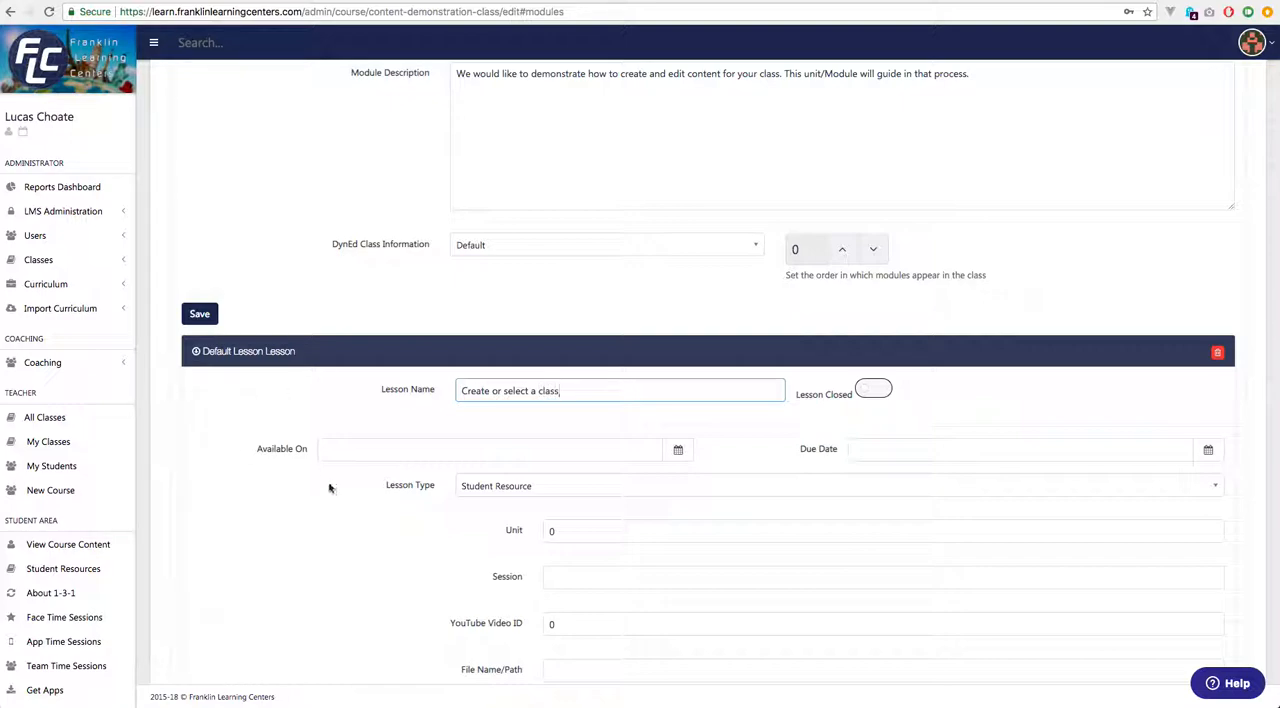
# Place the cursor in the empty lesson content, open the class list in a new tab and capture a screenshot of the Class List table.
pyautogui.scroll(-3, 330, 490)
pyautogui.scroll(-5, 346, 434)
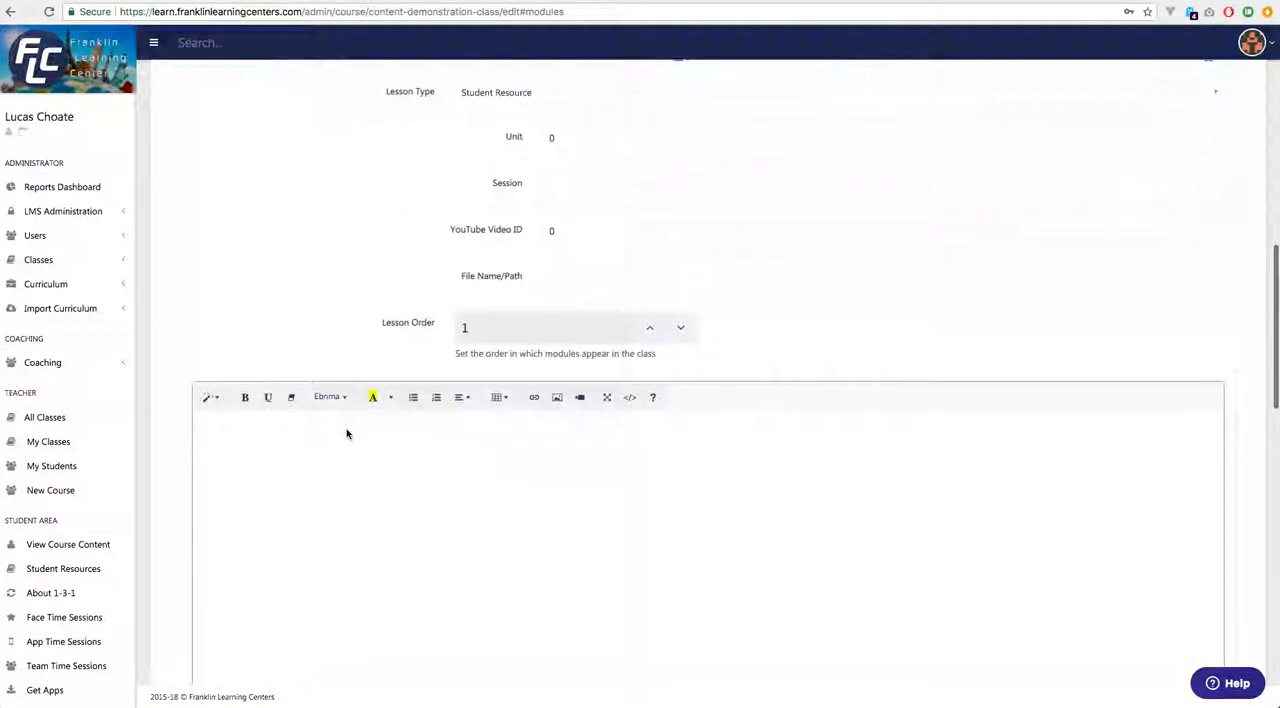
pyautogui.click(346, 429)
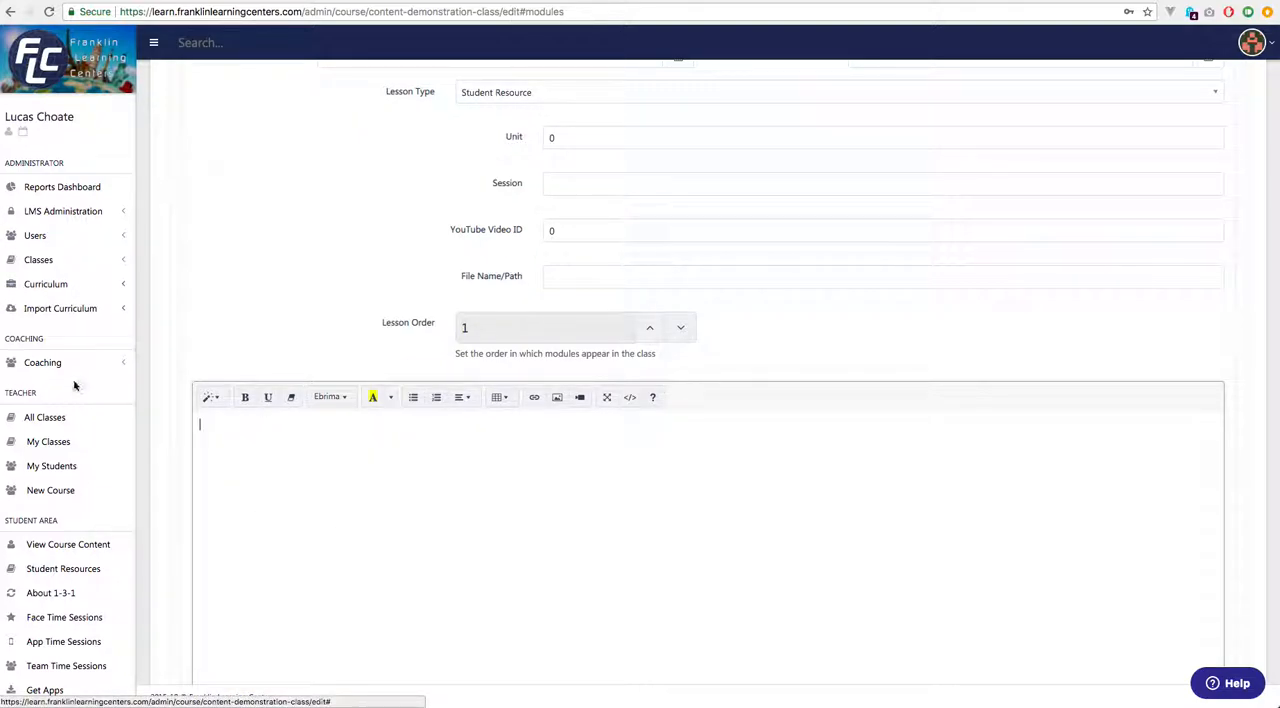
pyautogui.click(125, 263)
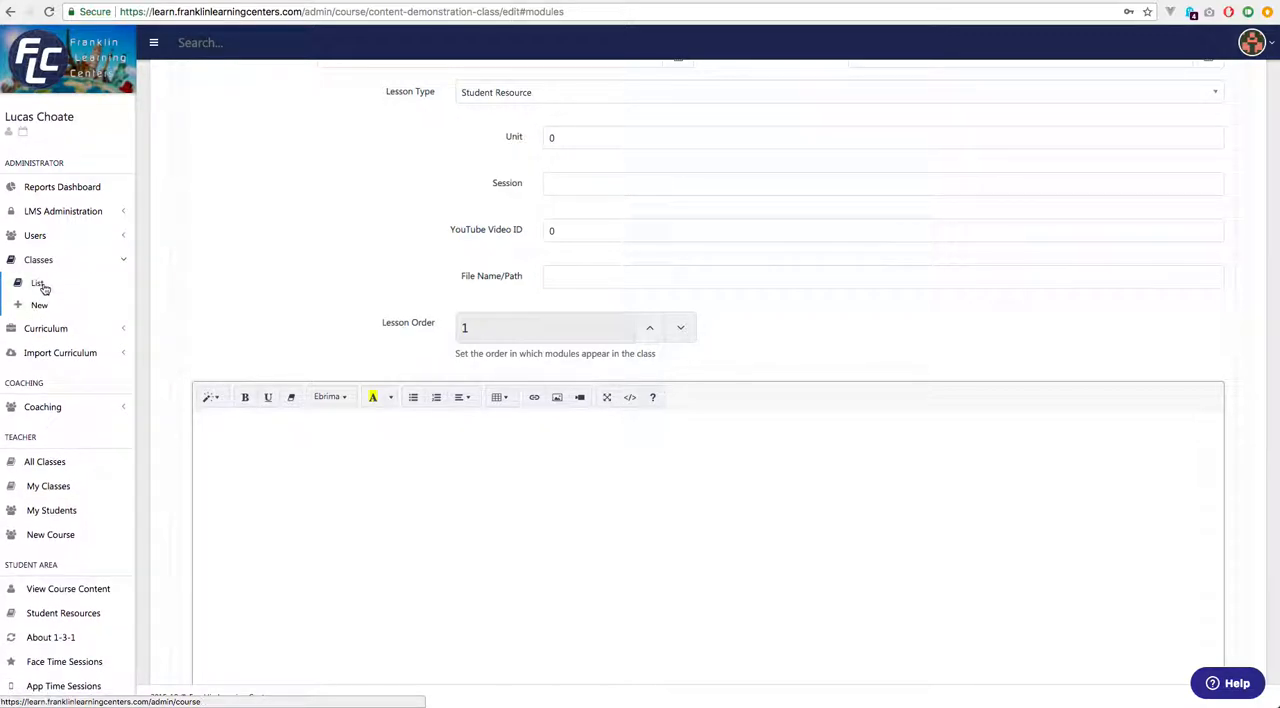
pyautogui.rightClick(44, 289)
pyautogui.click(97, 291)
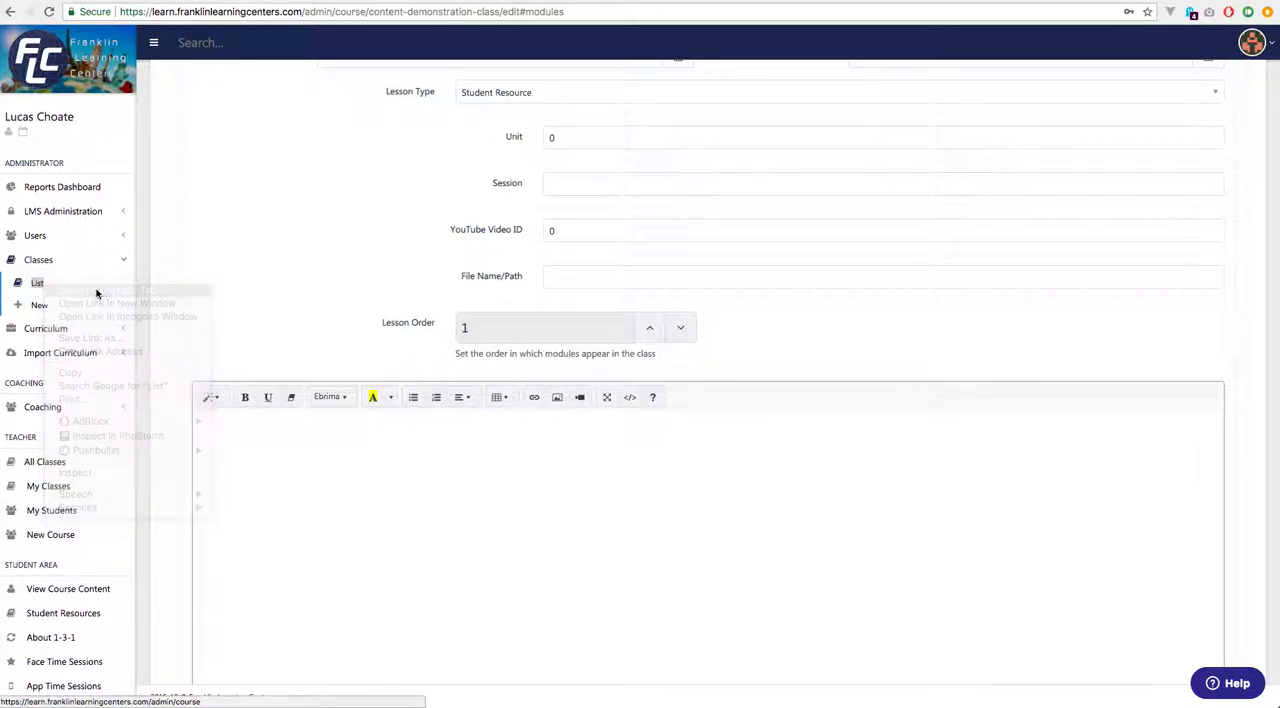
pyautogui.click(1170, 1)
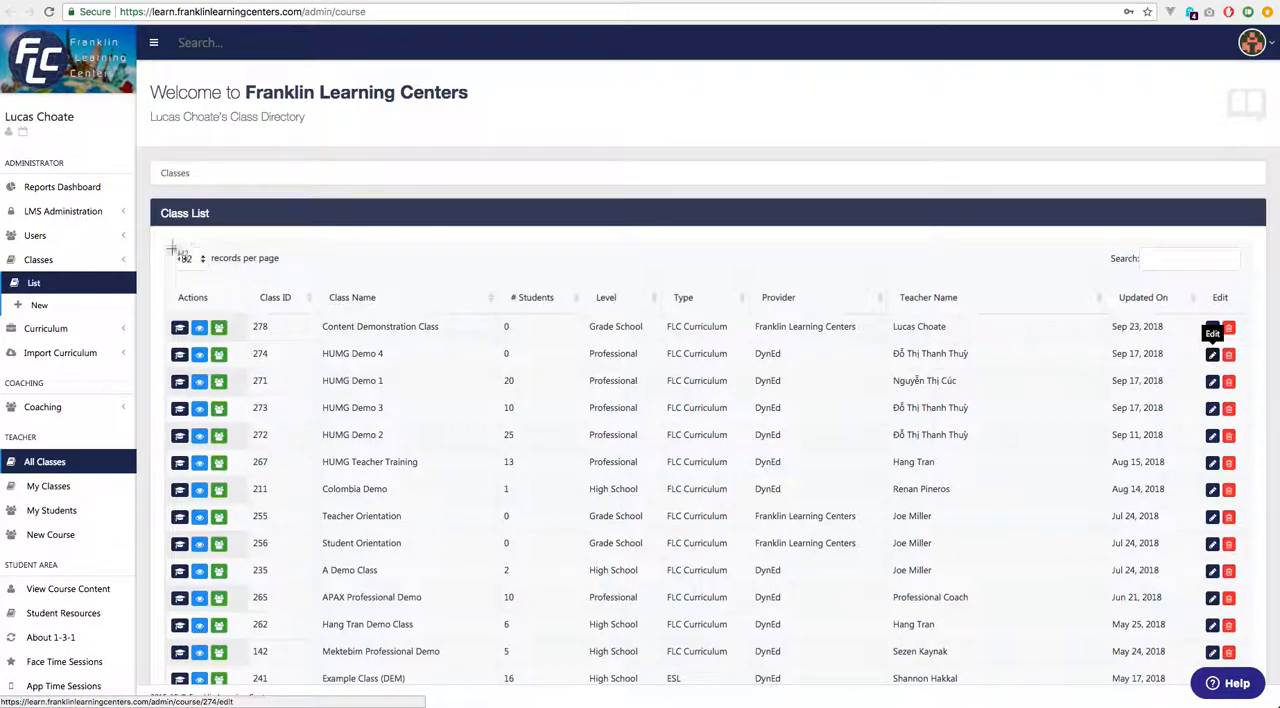
pyautogui.moveTo(148, 196); pyautogui.dragTo(1259, 511)
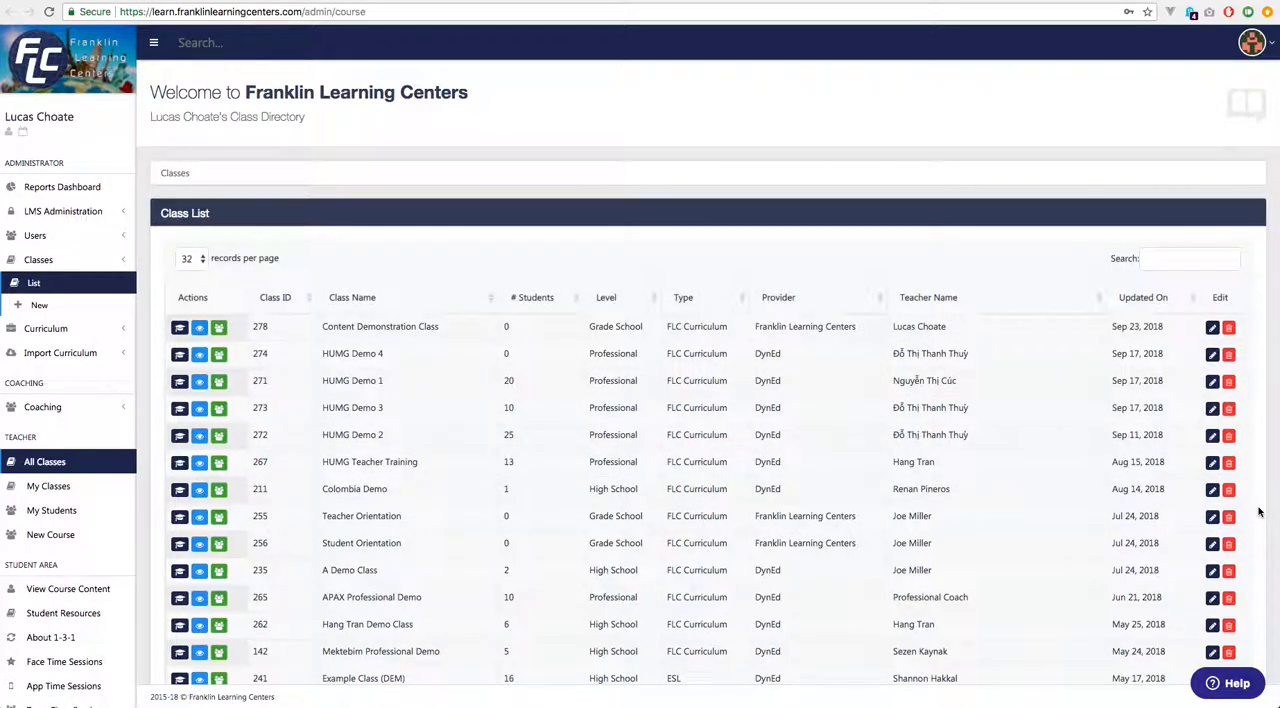
# Open the HUMG Demo 4 class for editing and capture screenshots of its section tabs and the Create a new Module form.
pyautogui.click(1213, 356)
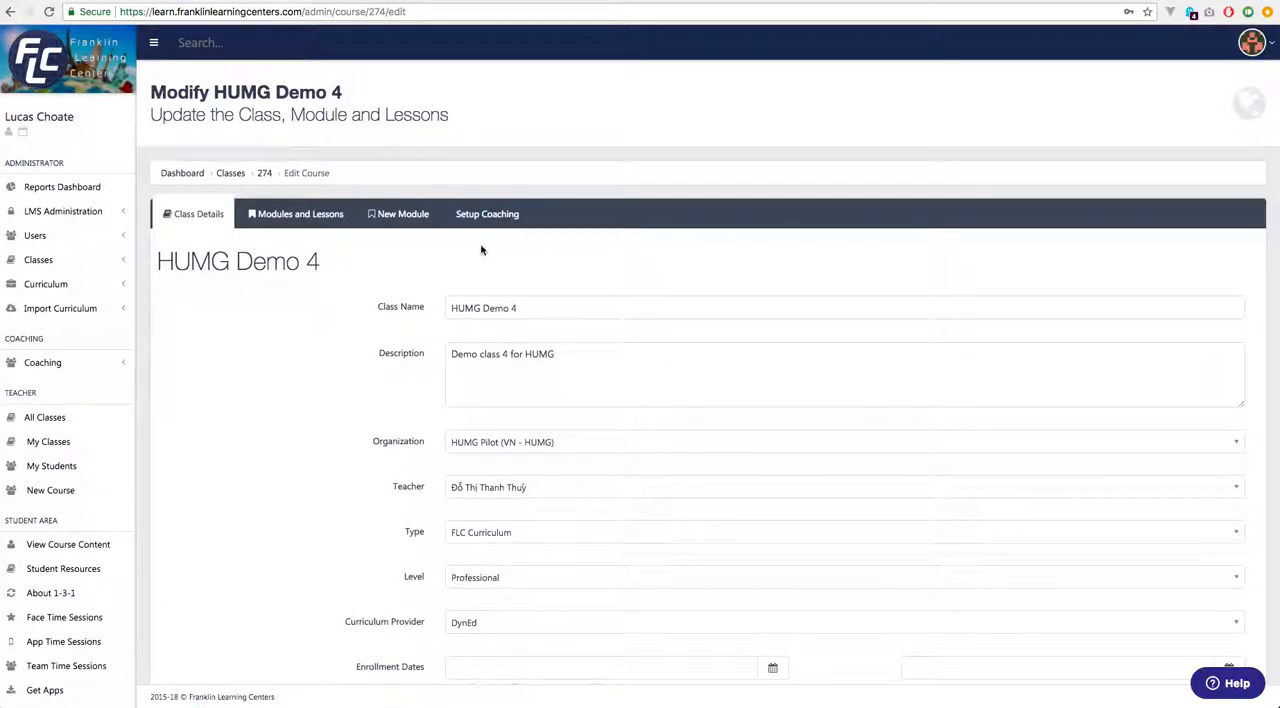
pyautogui.moveTo(145, 186); pyautogui.dragTo(789, 289)
pyautogui.click(310, 216)
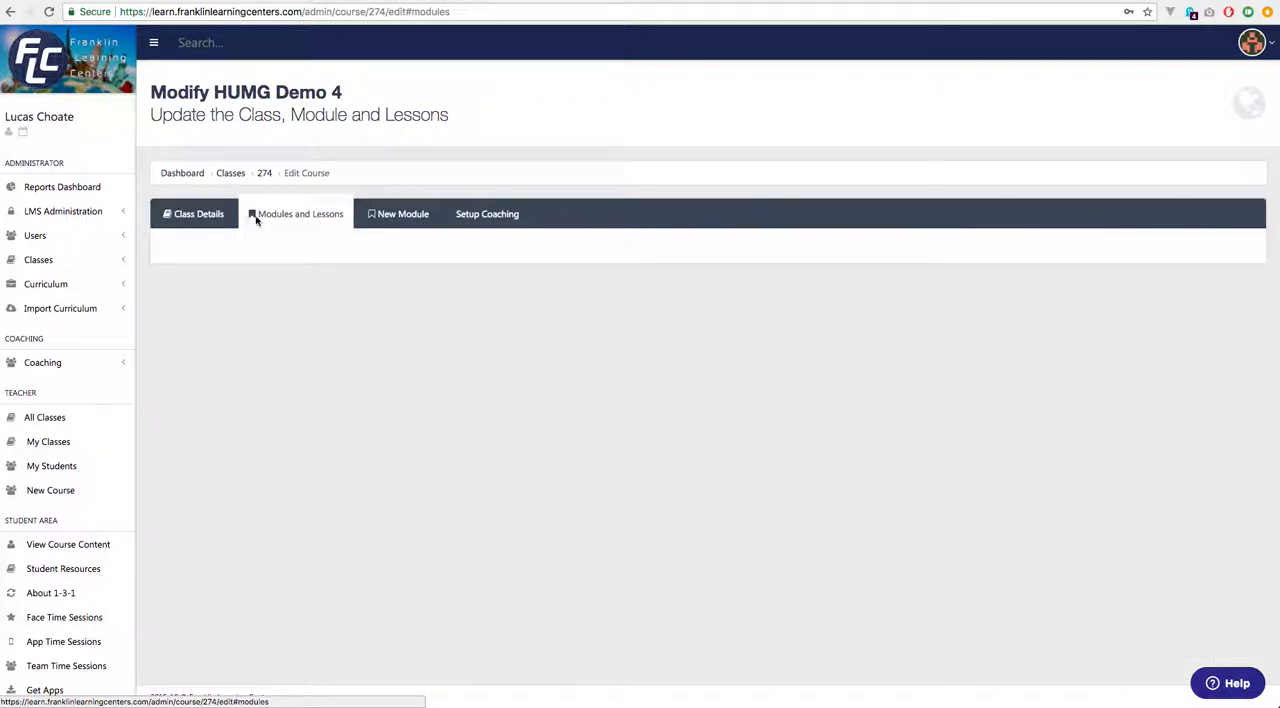
pyautogui.click(400, 218)
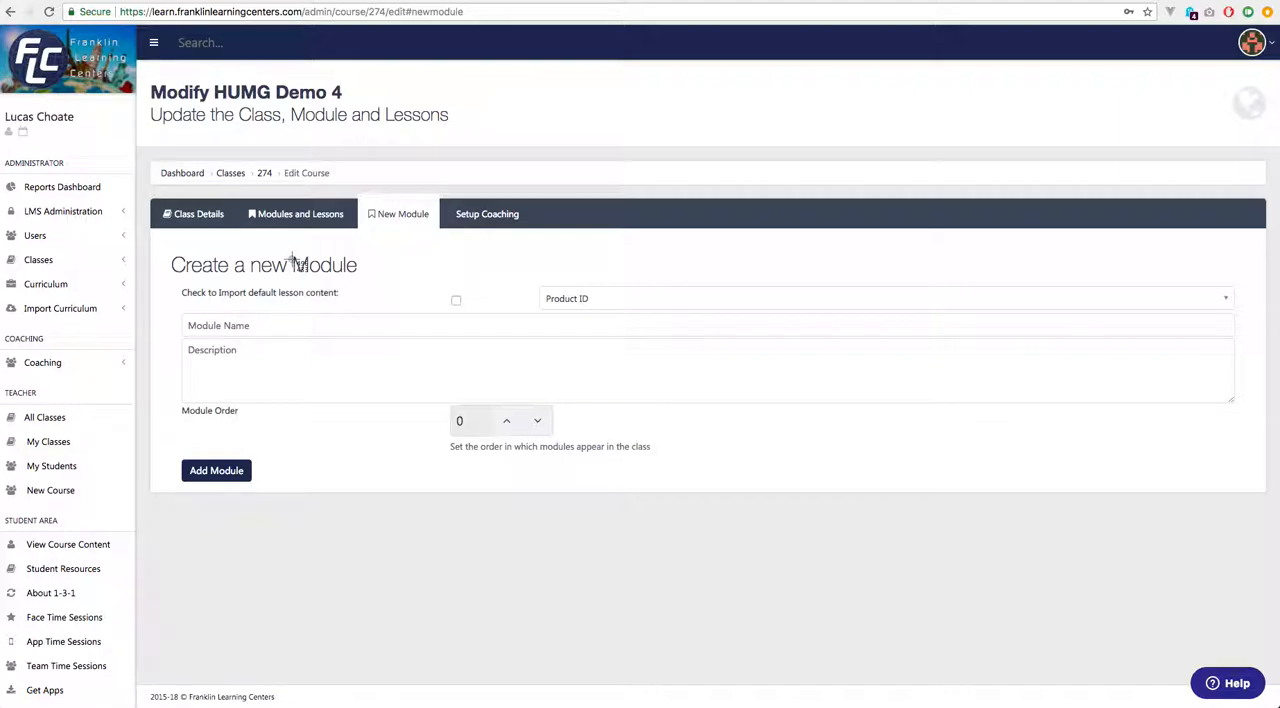
pyautogui.moveTo(148, 156); pyautogui.dragTo(1254, 505)
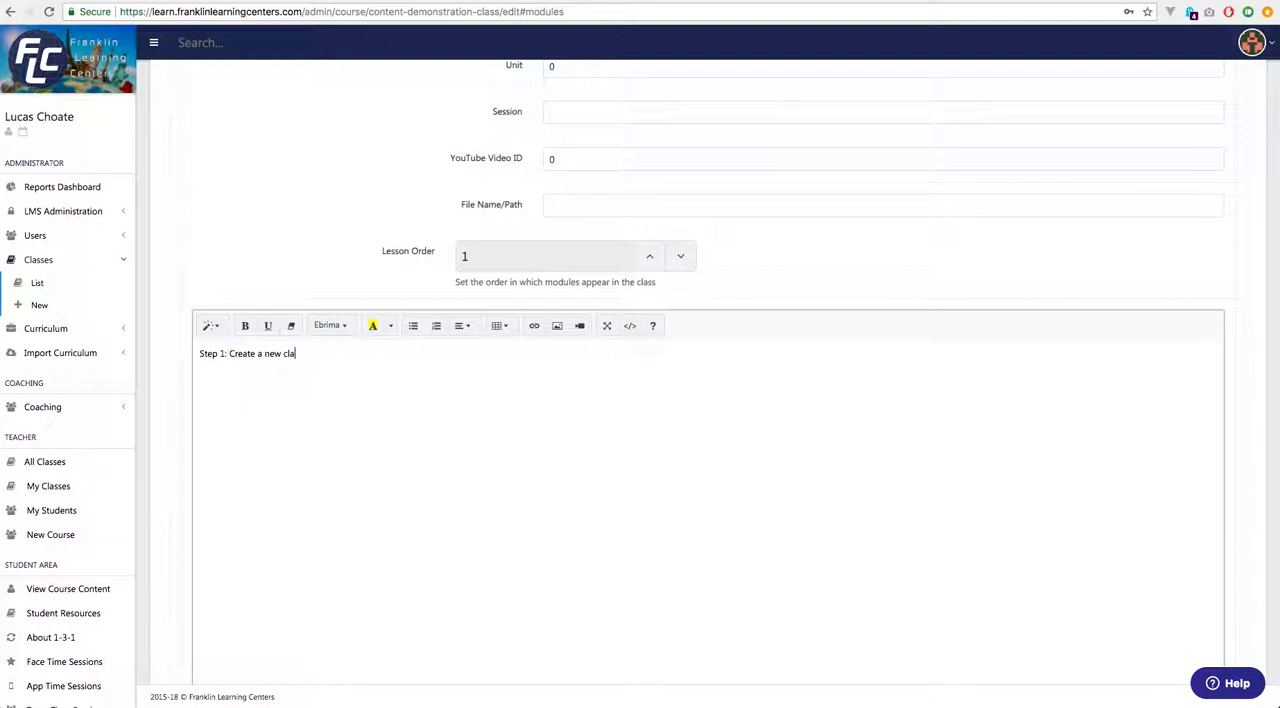
# Write "Step 1: Create a new class or select one from the main menu..." in the lesson content and start a new line.
pyautogui.write('lect one from the main menu')
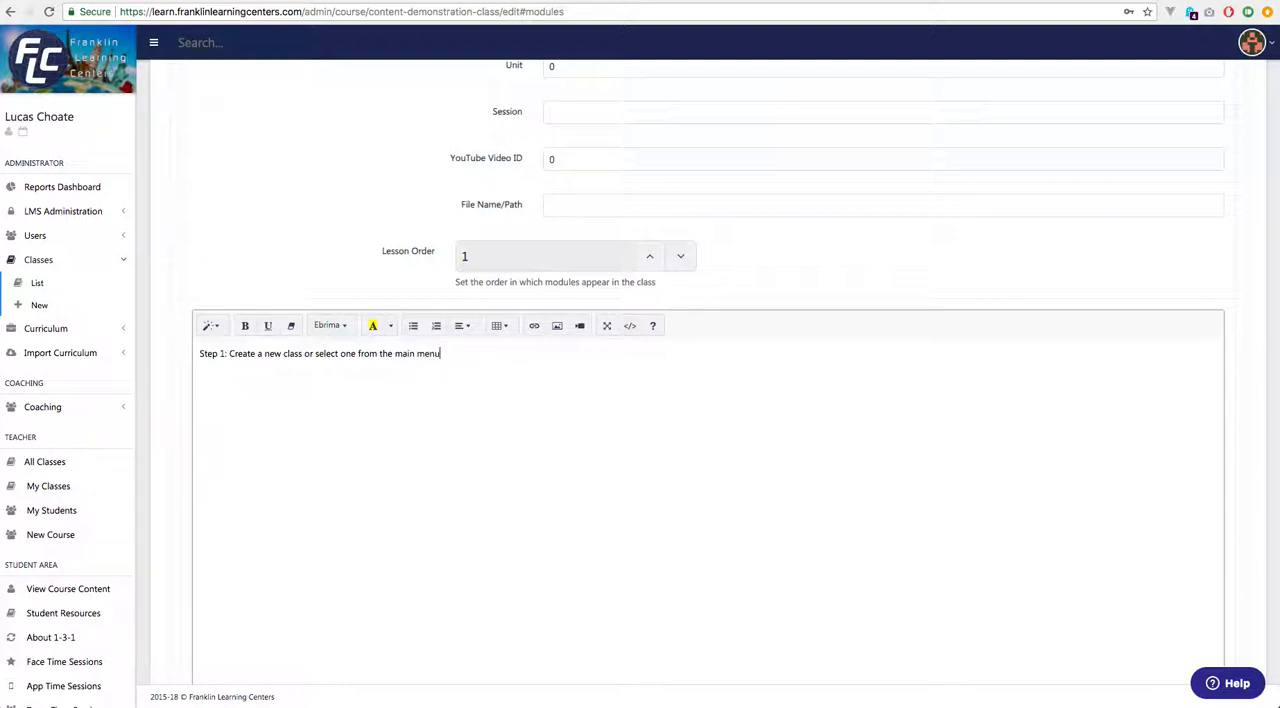
pyautogui.write('...')
pyautogui.press('Return')
# Insert the Desktop screenshots of the collapsed Classes menu (4.30.06 PM) and the expanded one (4.31.41 PM) into the lesson, each on its own line.
pyautogui.press('super+Tab')
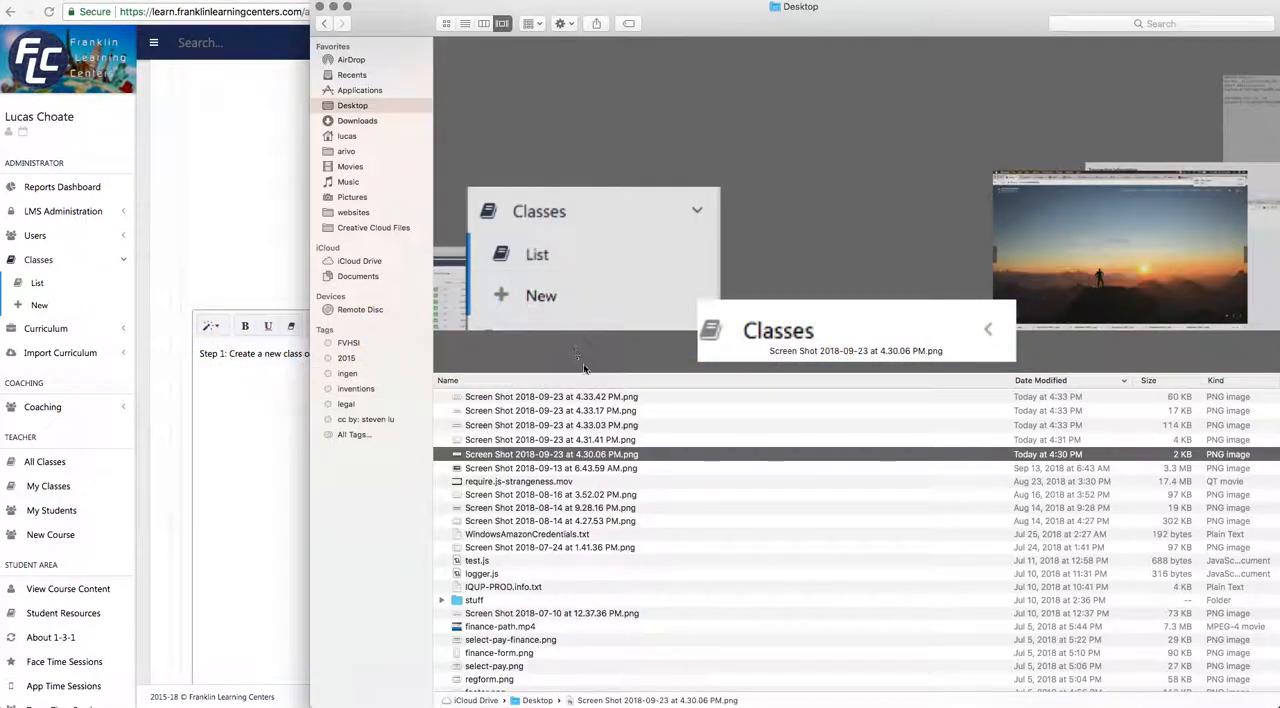
pyautogui.click(553, 455)
pyautogui.moveTo(553, 455); pyautogui.dragTo(277, 395)
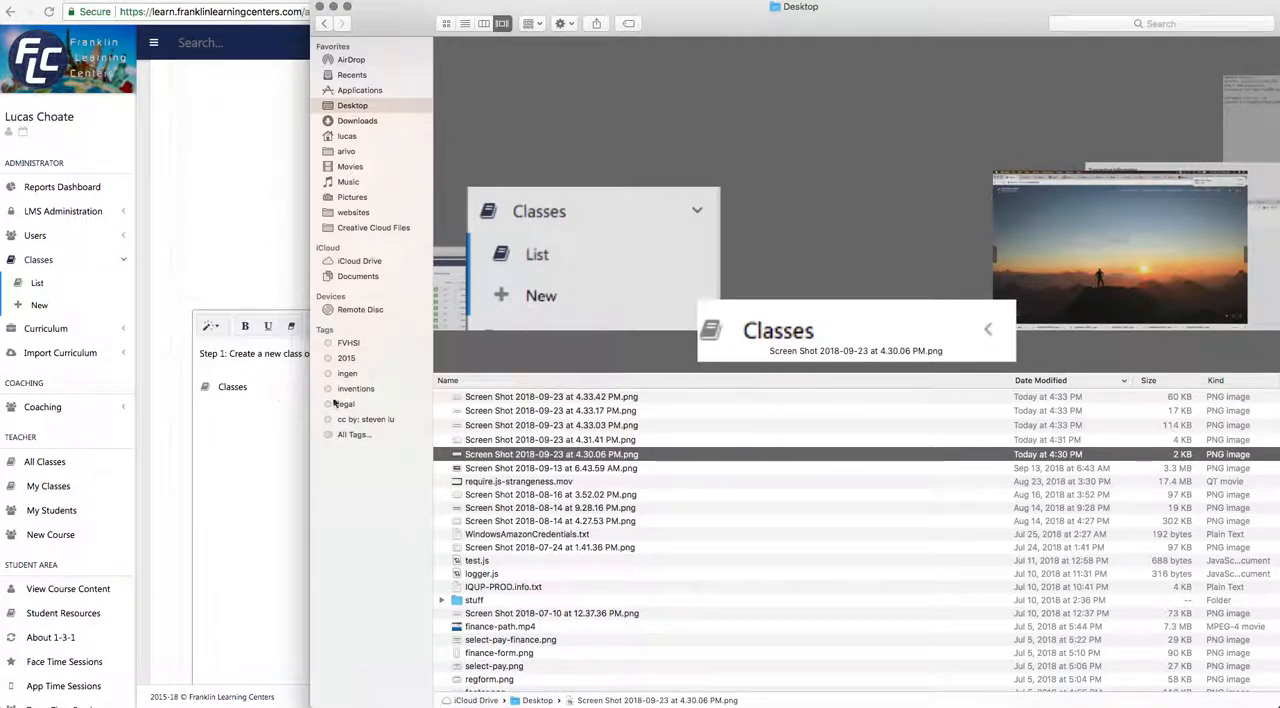
pyautogui.moveTo(574, 446); pyautogui.dragTo(263, 459)
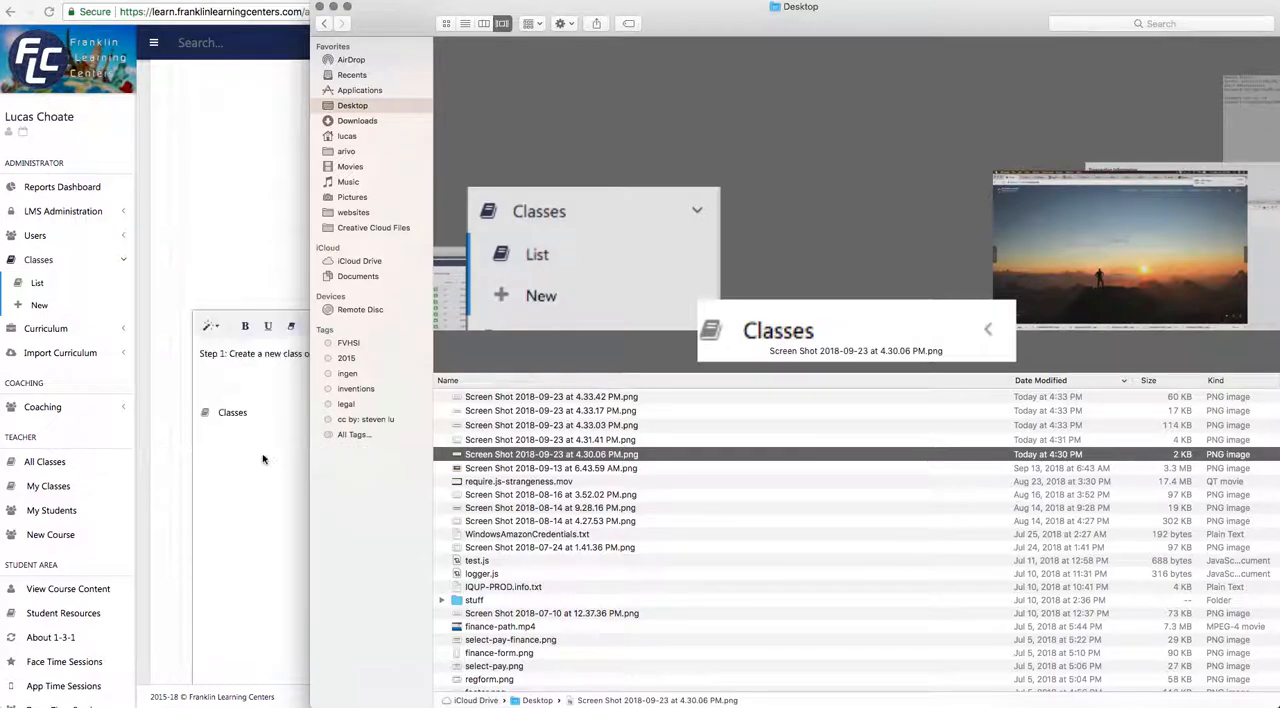
pyautogui.scroll(-1, 254, 486)
pyautogui.click(253, 486)
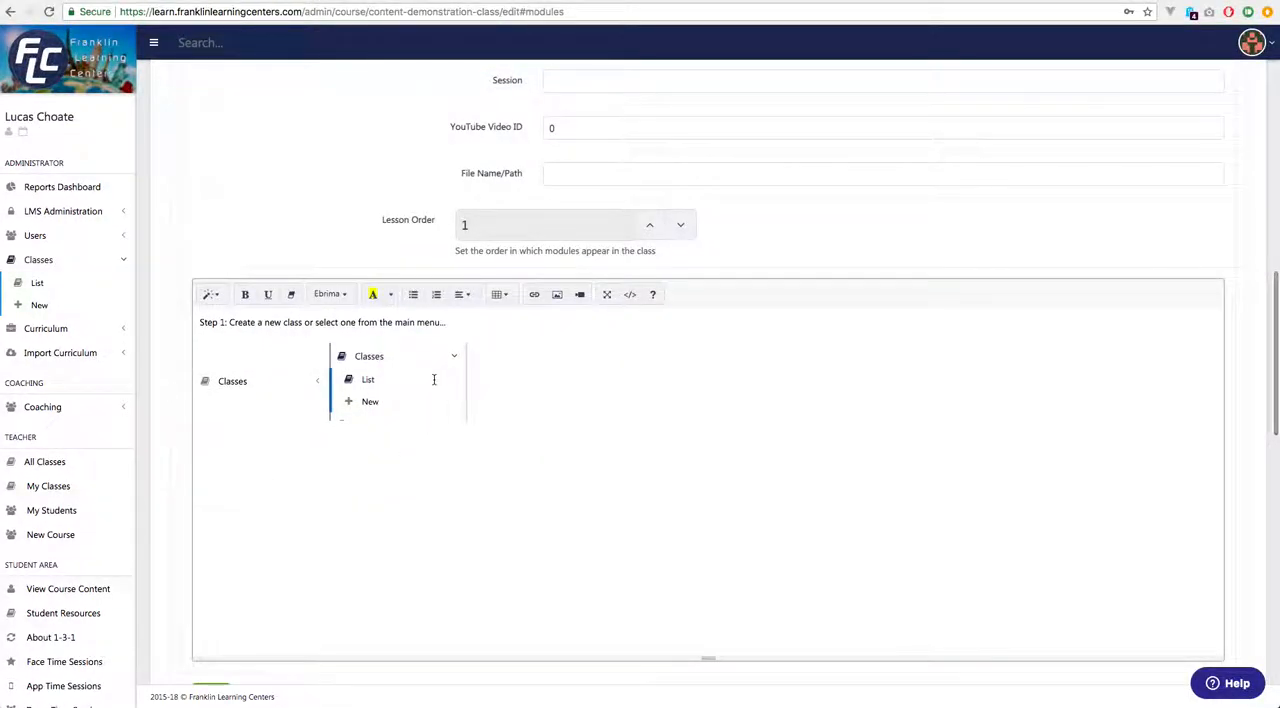
pyautogui.click(518, 371)
pyautogui.press('Left')
pyautogui.press('Return')
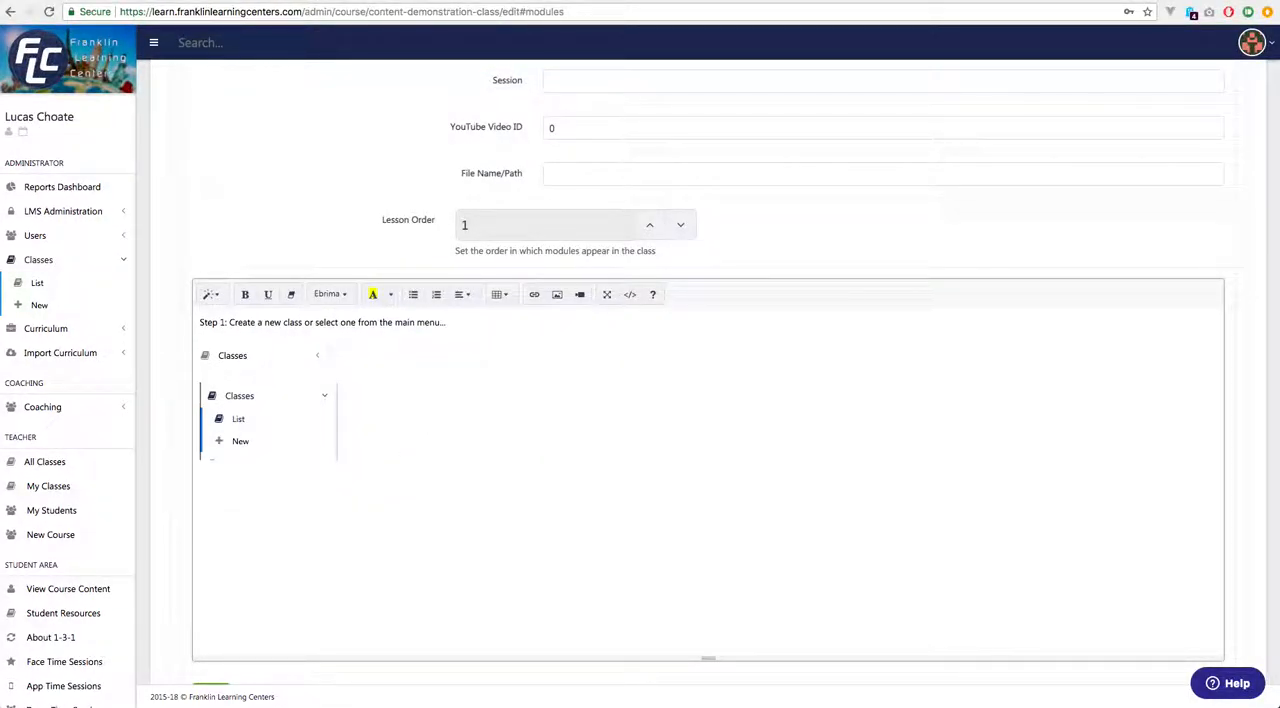
# Add the label "Click Classes:" in front of the collapsed Classes menu screenshot.
pyautogui.press('Up')
pyautogui.write('Click Classes,')
pyautogui.press('BackSpace')
pyautogui.write(': Classes')
# Write "Select New or Pick one from the list:" on a new line between the two Classes menu screenshots.
pyautogui.press('Return')
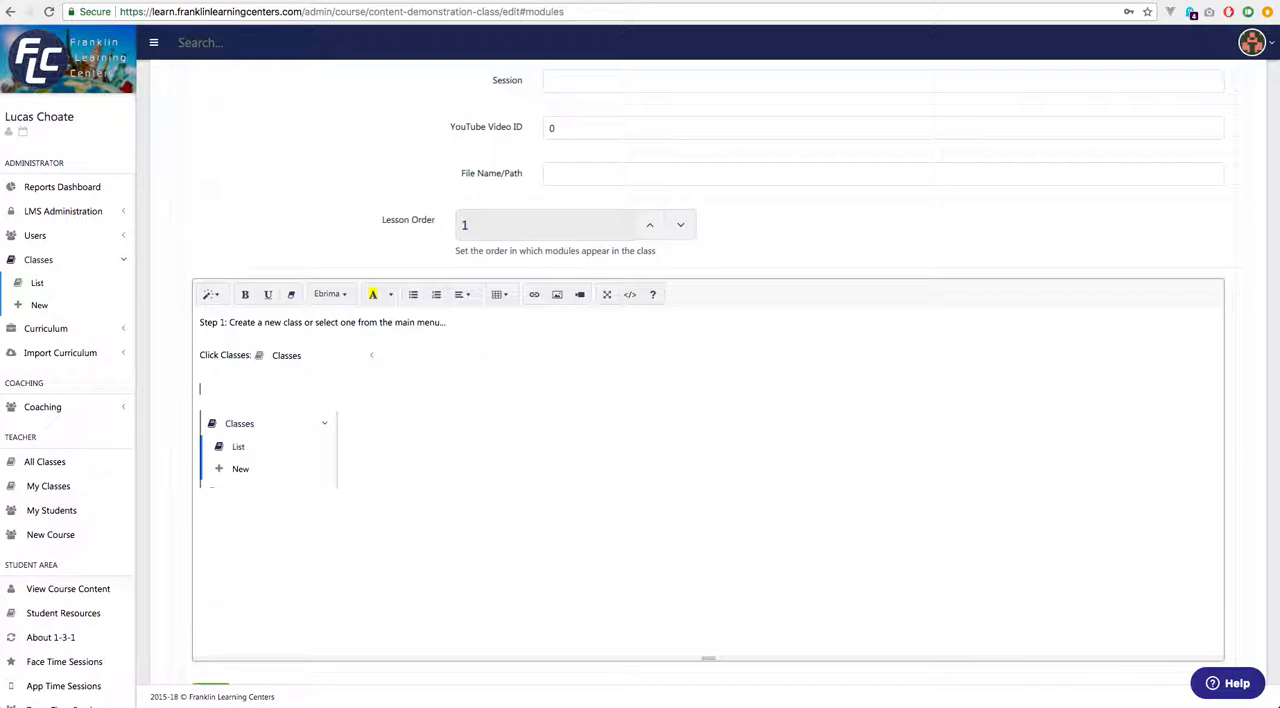
pyautogui.write('Select New or Pick one from the list:')
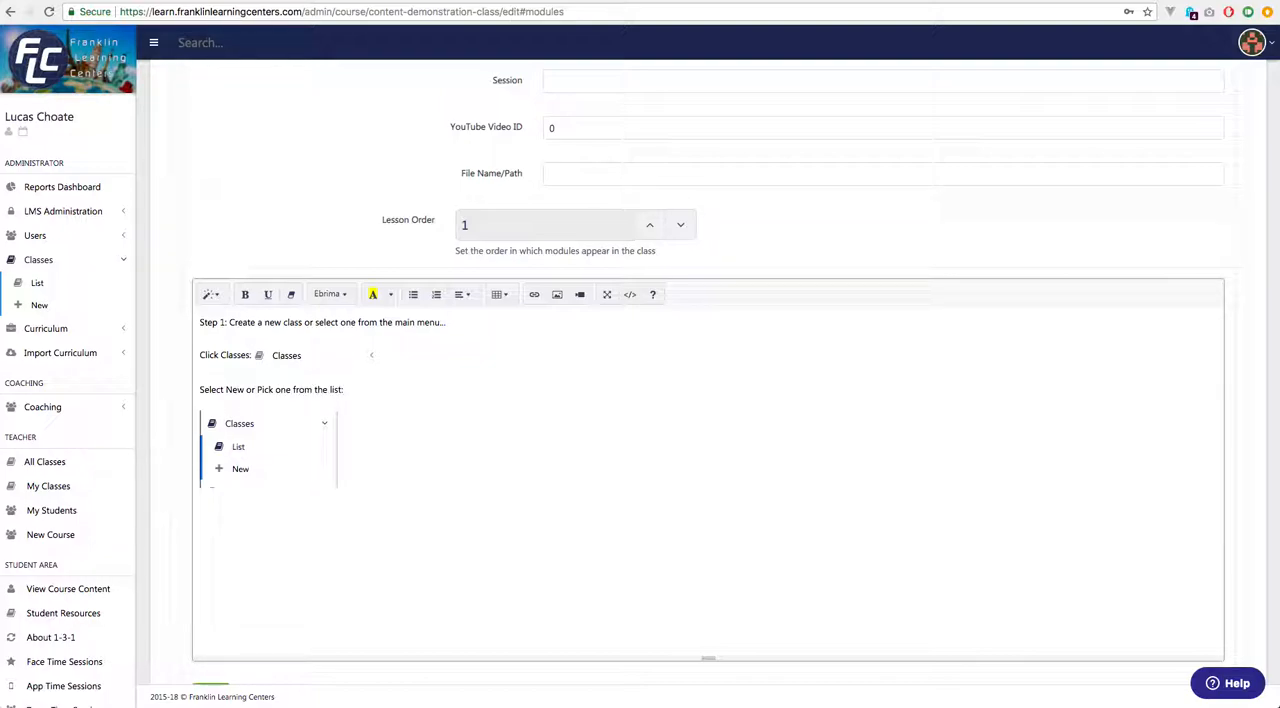
pyautogui.press('super+Tab')
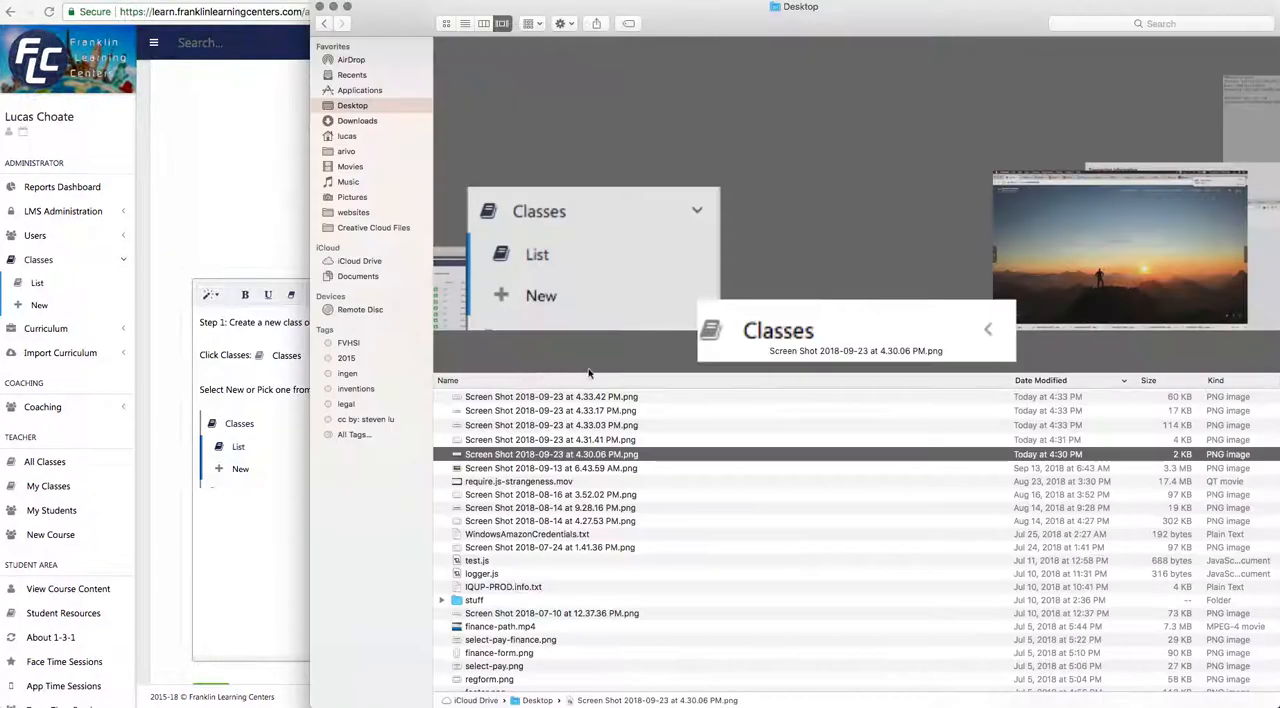
pyautogui.click(587, 430)
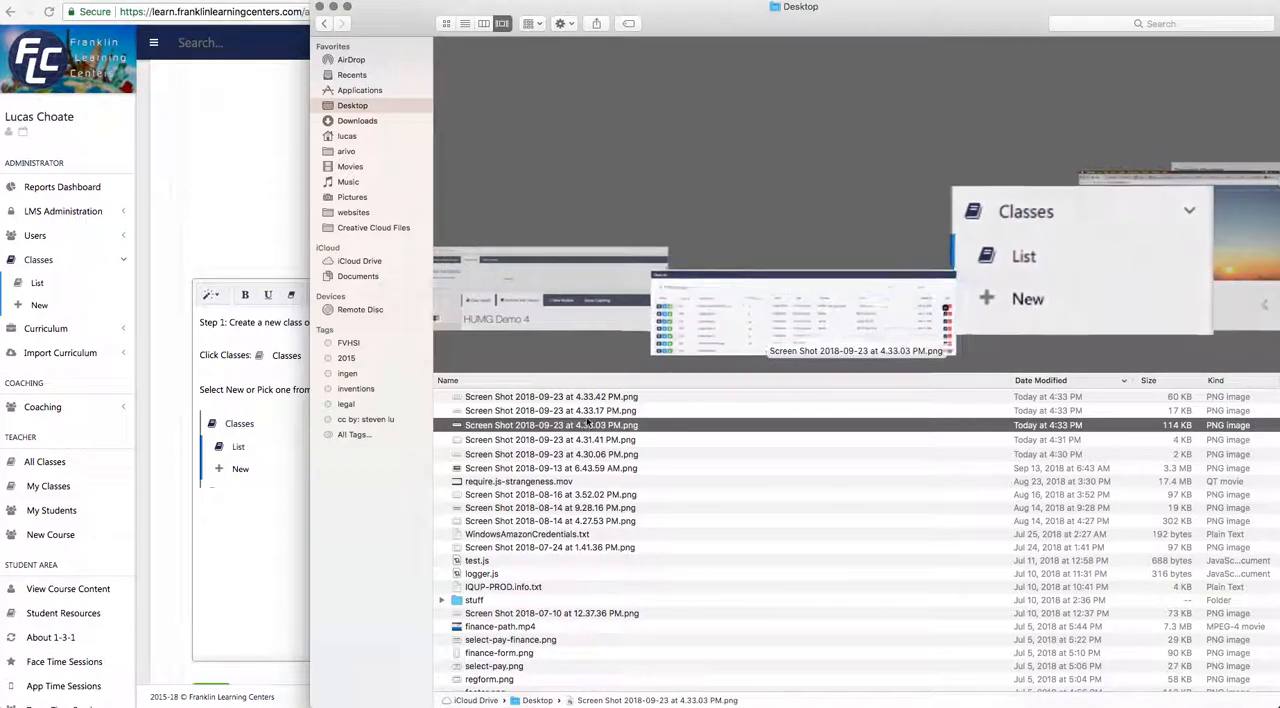
pyautogui.moveTo(587, 430); pyautogui.dragTo(290, 578)
pyautogui.click(258, 383)
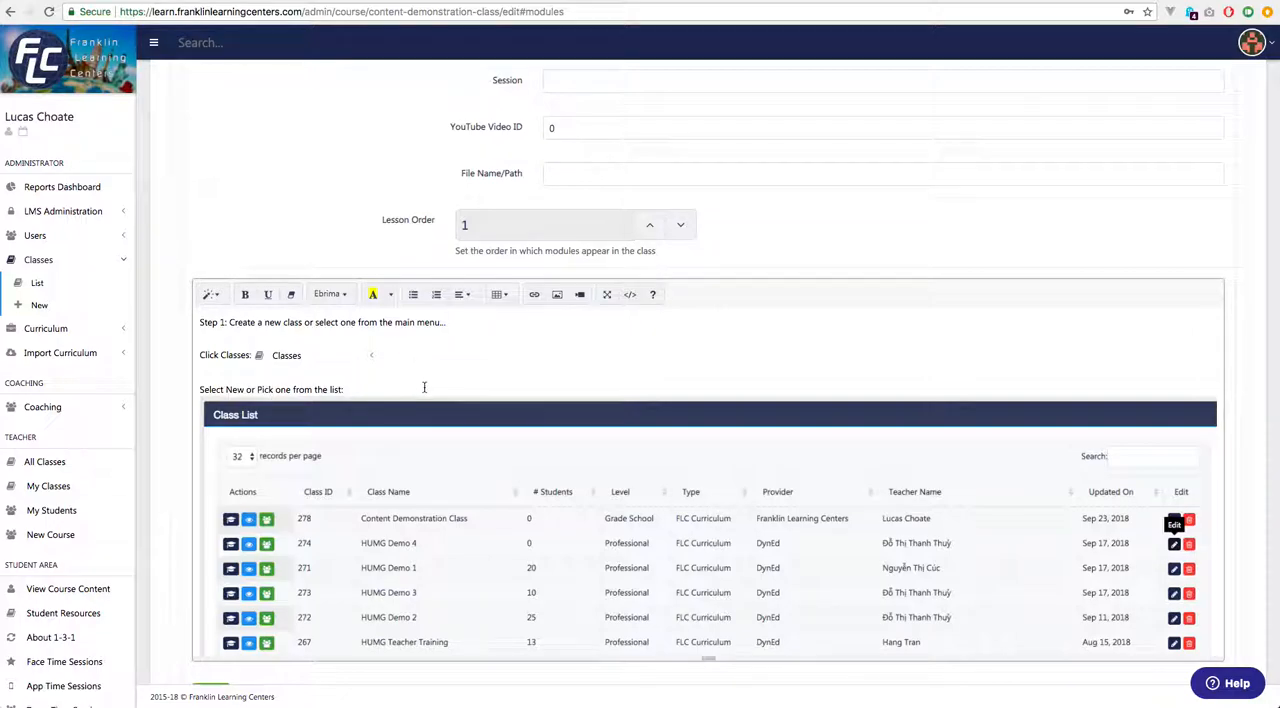
pyautogui.scroll(-5, 520, 432)
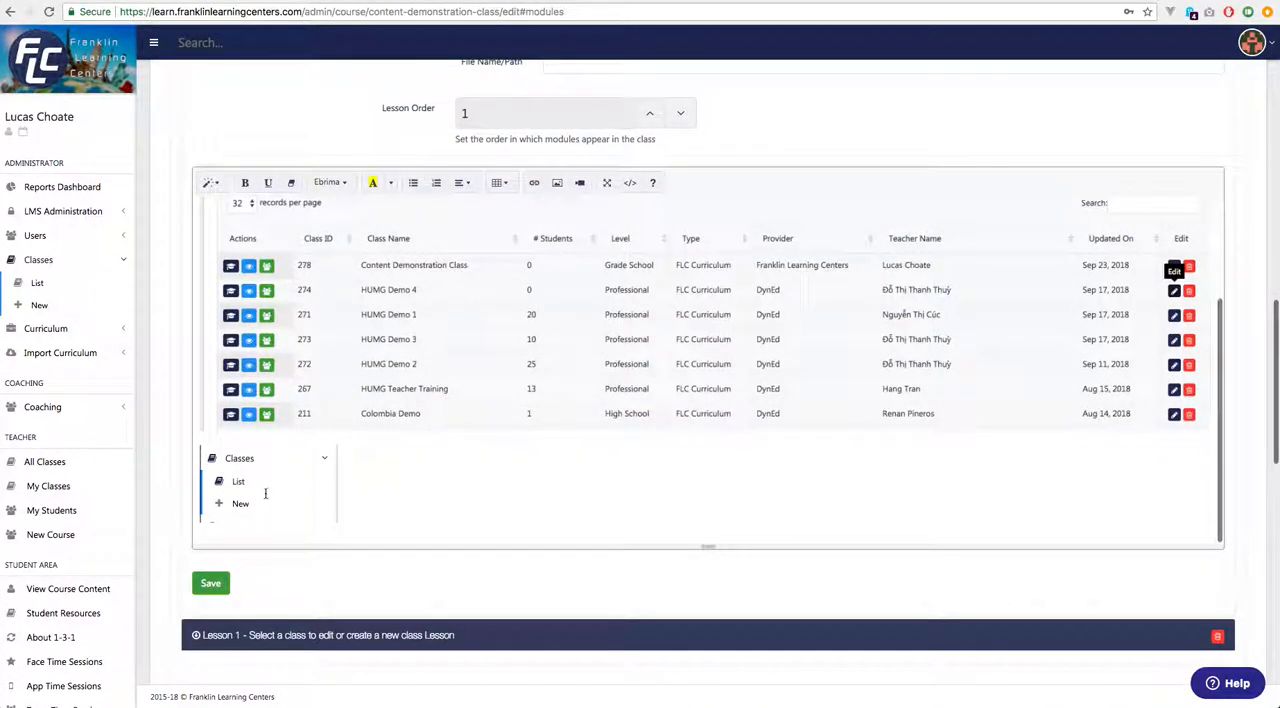
pyautogui.click(388, 330)
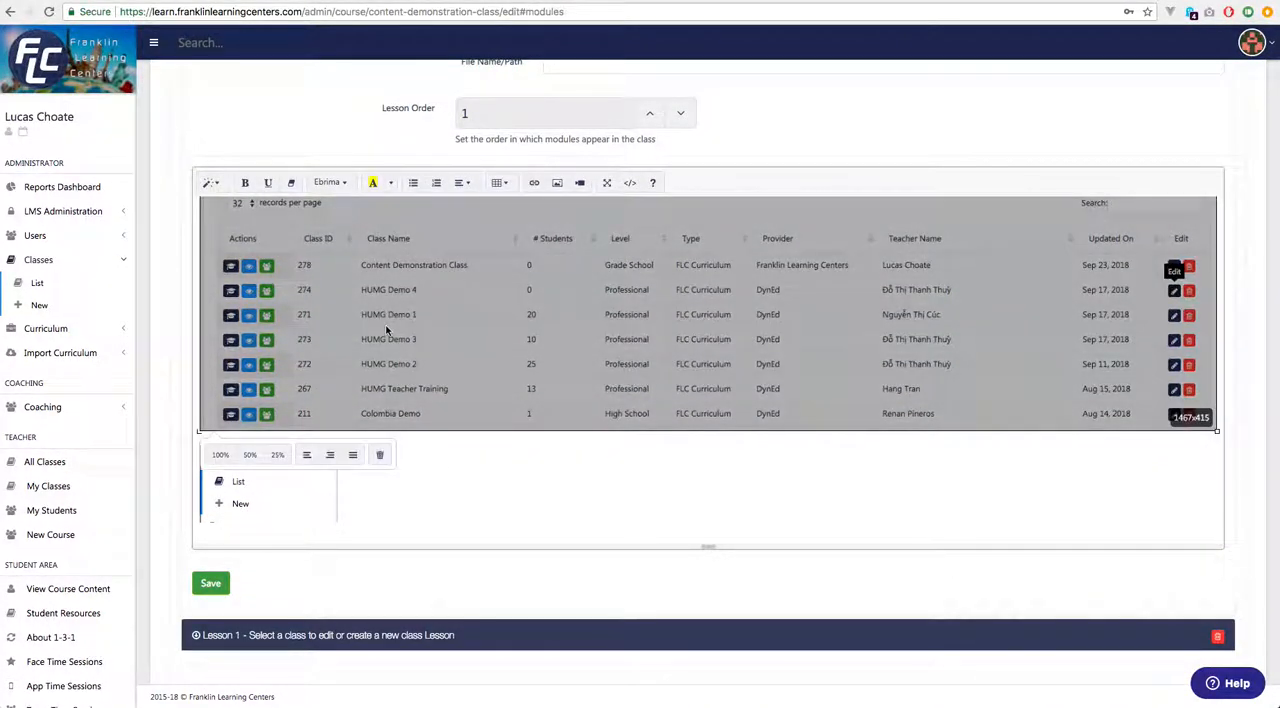
pyautogui.scroll(1, 388, 330)
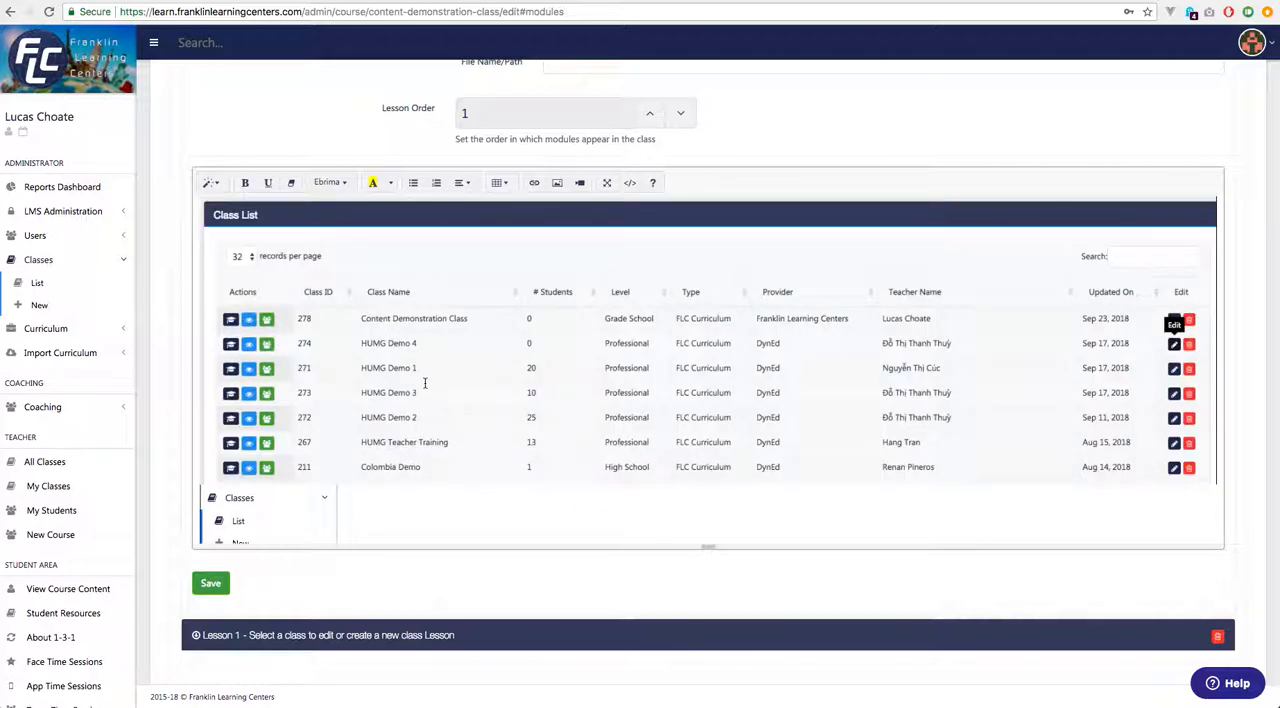
pyautogui.scroll(2, 425, 384)
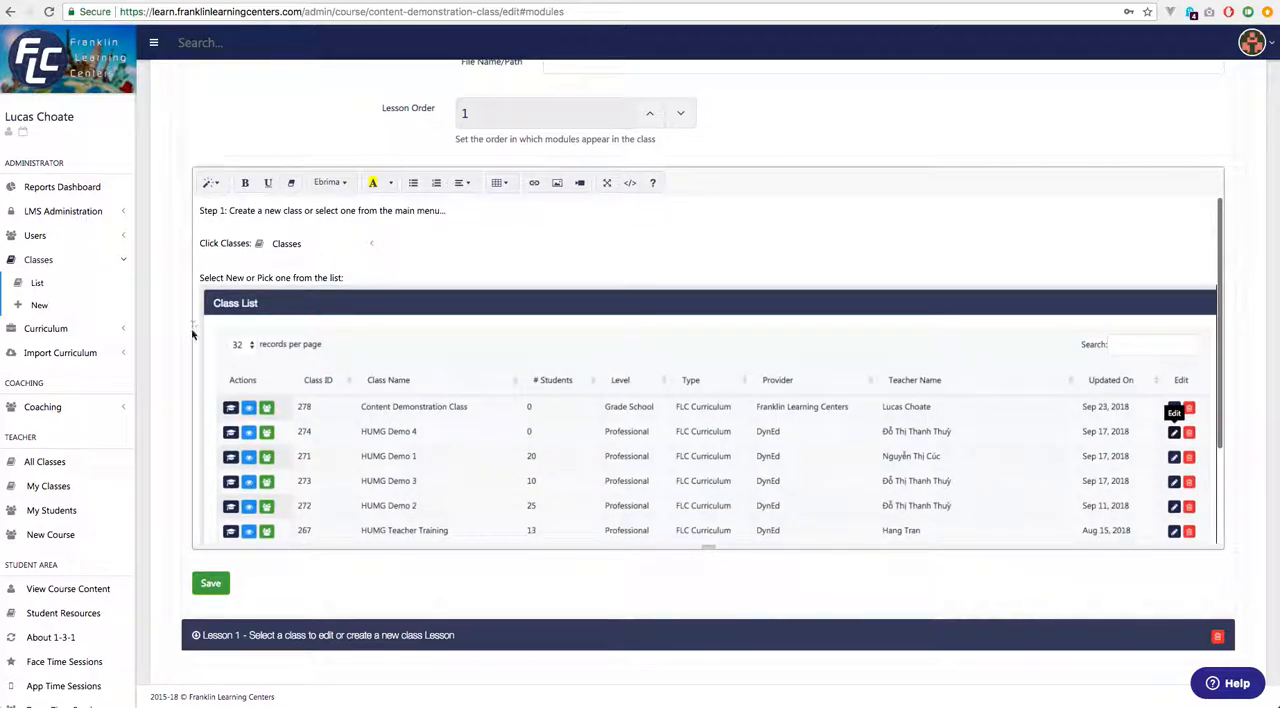
pyautogui.press('Delete')
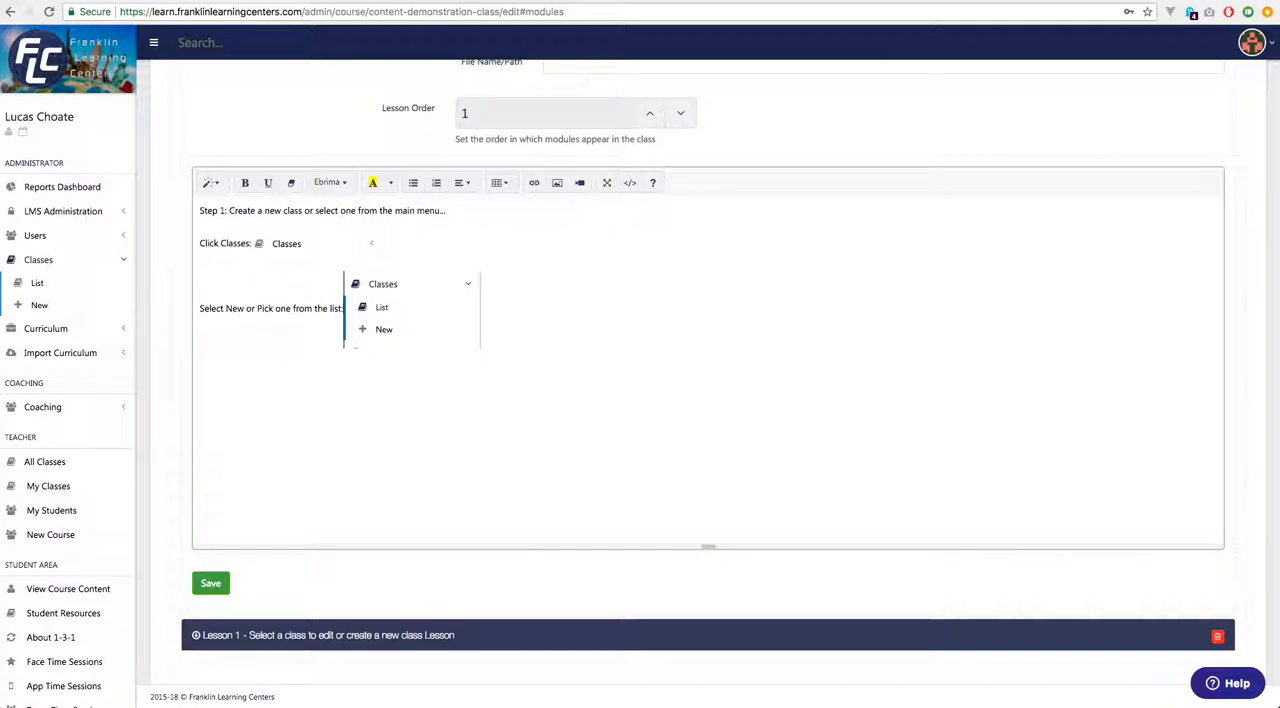
pyautogui.press('Return')
# Insert the Desktop Class List screenshot (4.33.03 PM) on a new line below the expanded Classes menu screenshot.
pyautogui.press('Right')
pyautogui.press('Return')
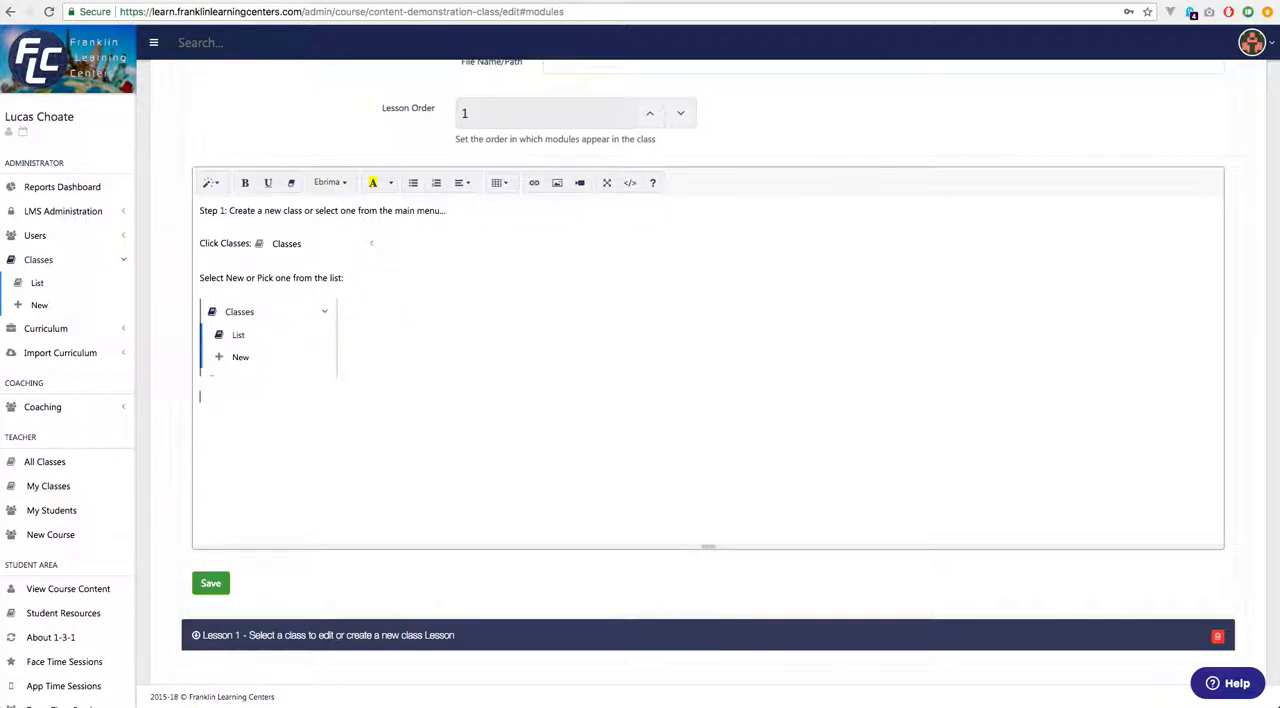
pyautogui.press('super+Tab')
pyautogui.moveTo(568, 427); pyautogui.dragTo(254, 463)
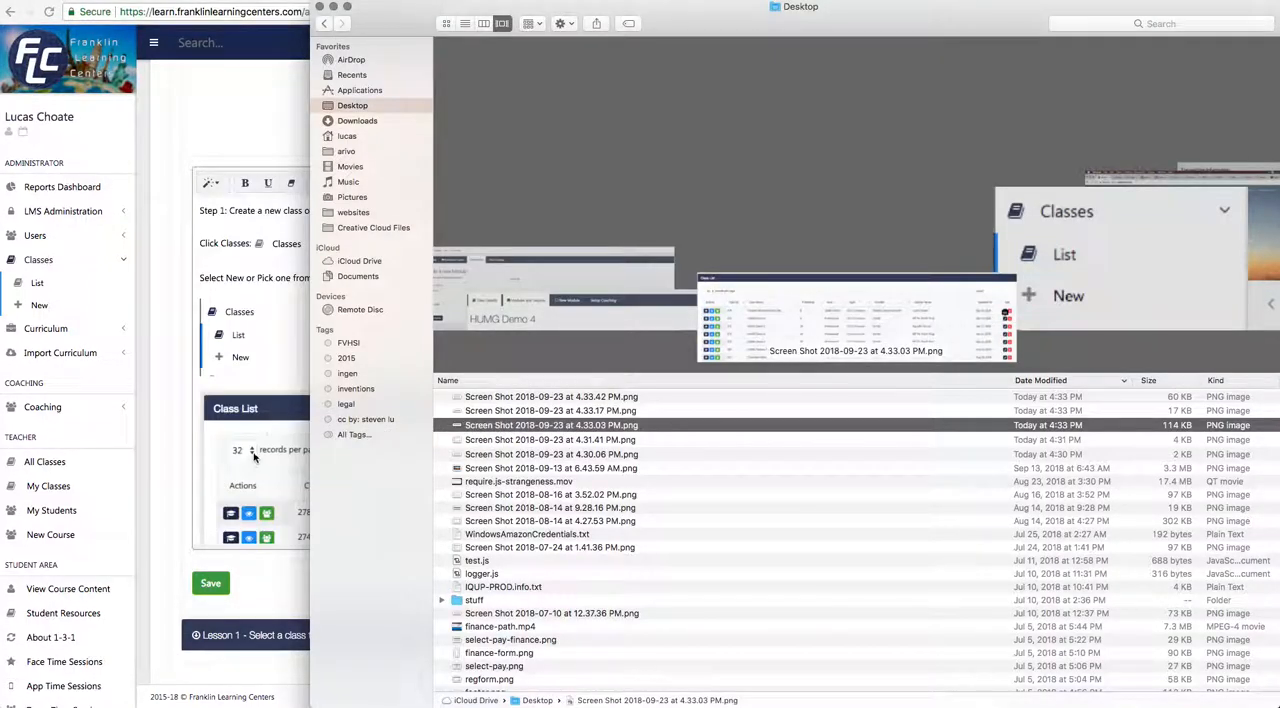
pyautogui.click(279, 384)
pyautogui.scroll(-5, 329, 474)
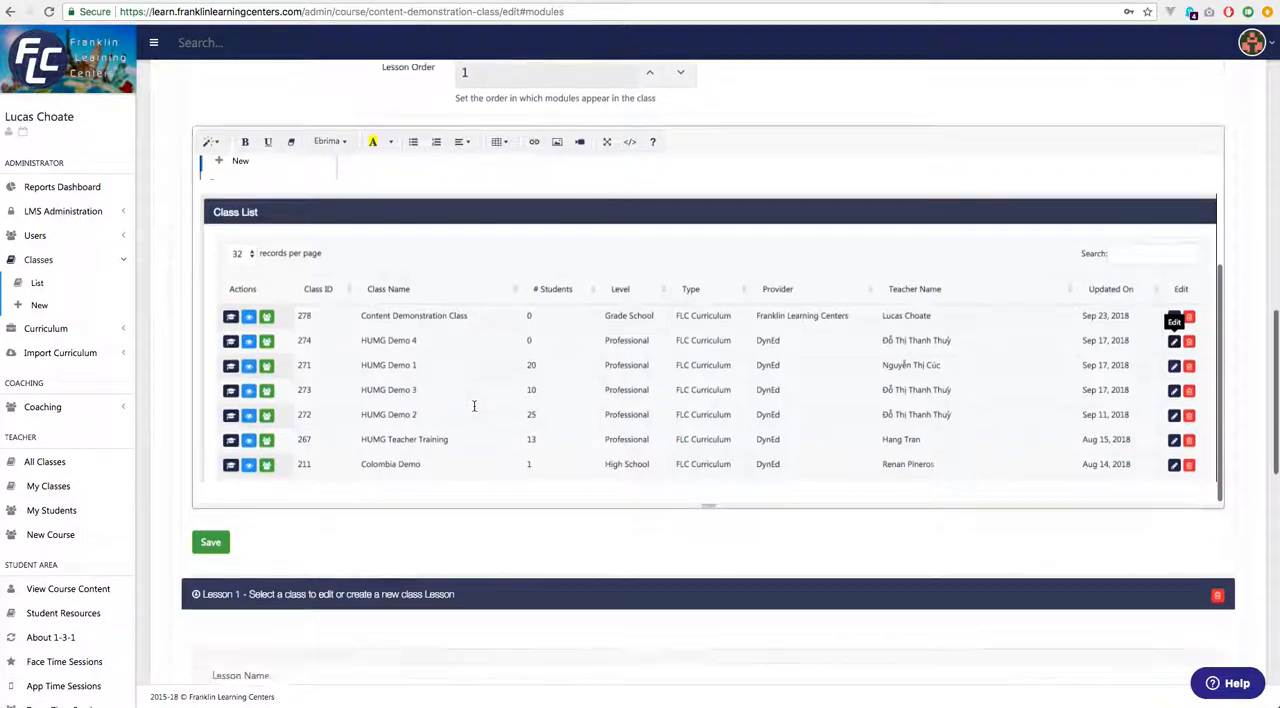
# Write "Then Click the edit button (the red pencil on the right)" on a new line below the Class List screenshot.
pyautogui.click(434, 423)
pyautogui.press('Return')
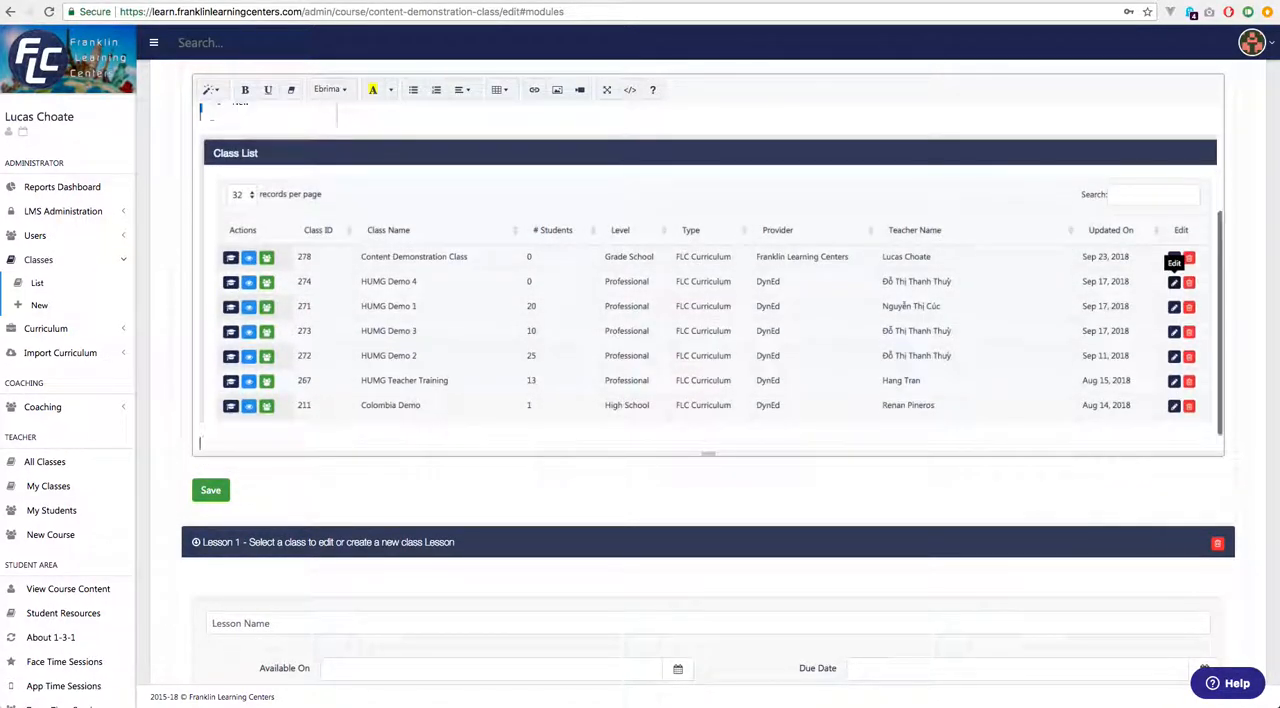
pyautogui.write('Then Click the edit ')
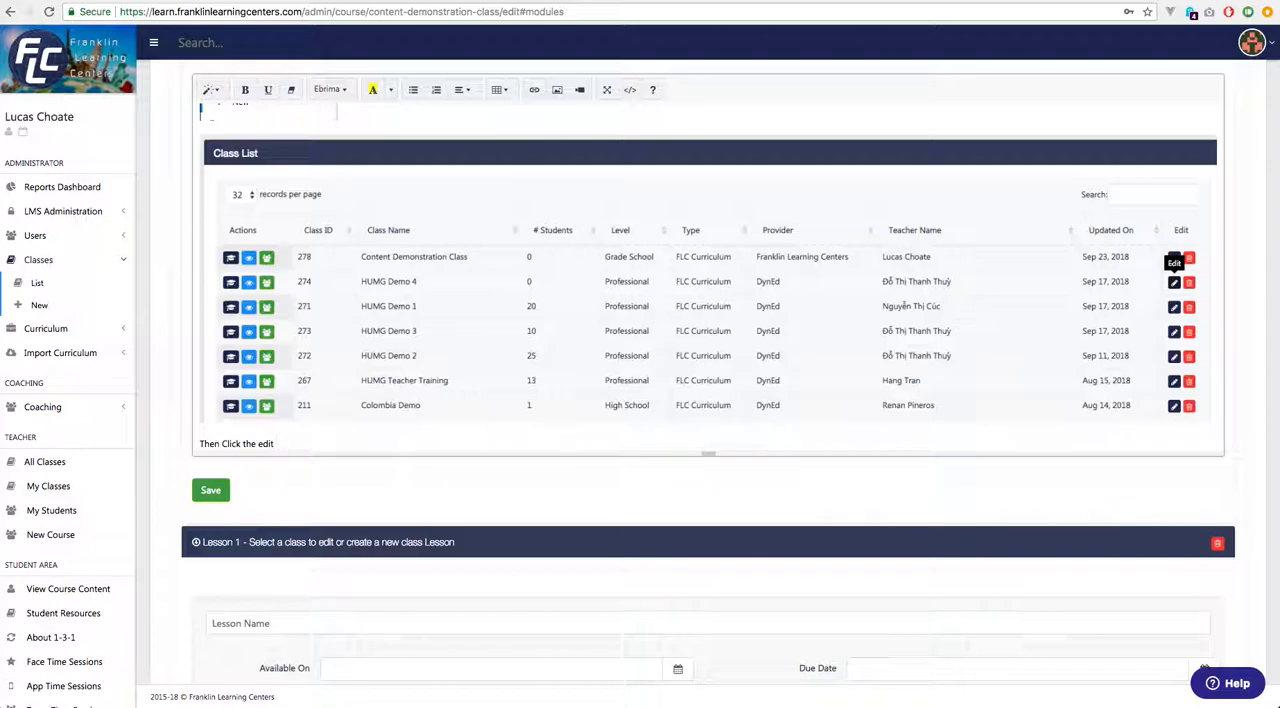
pyautogui.write('button (the red pencil on the righ')
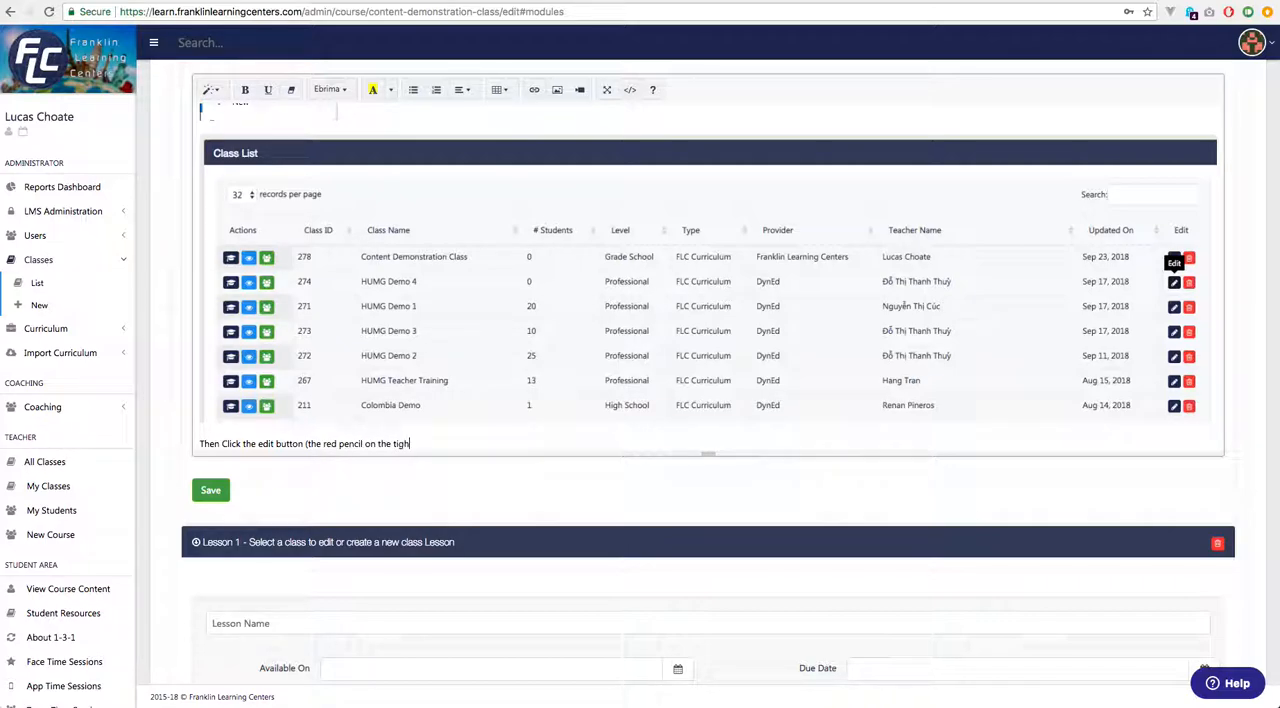
pyautogui.write('t)')
# Insert the Desktop screenshot of the HUMG Demo 4 section tabs (4.33.17 PM) on a new line below the edit button instruction.
pyautogui.press('Return')
pyautogui.press('super+Tab')
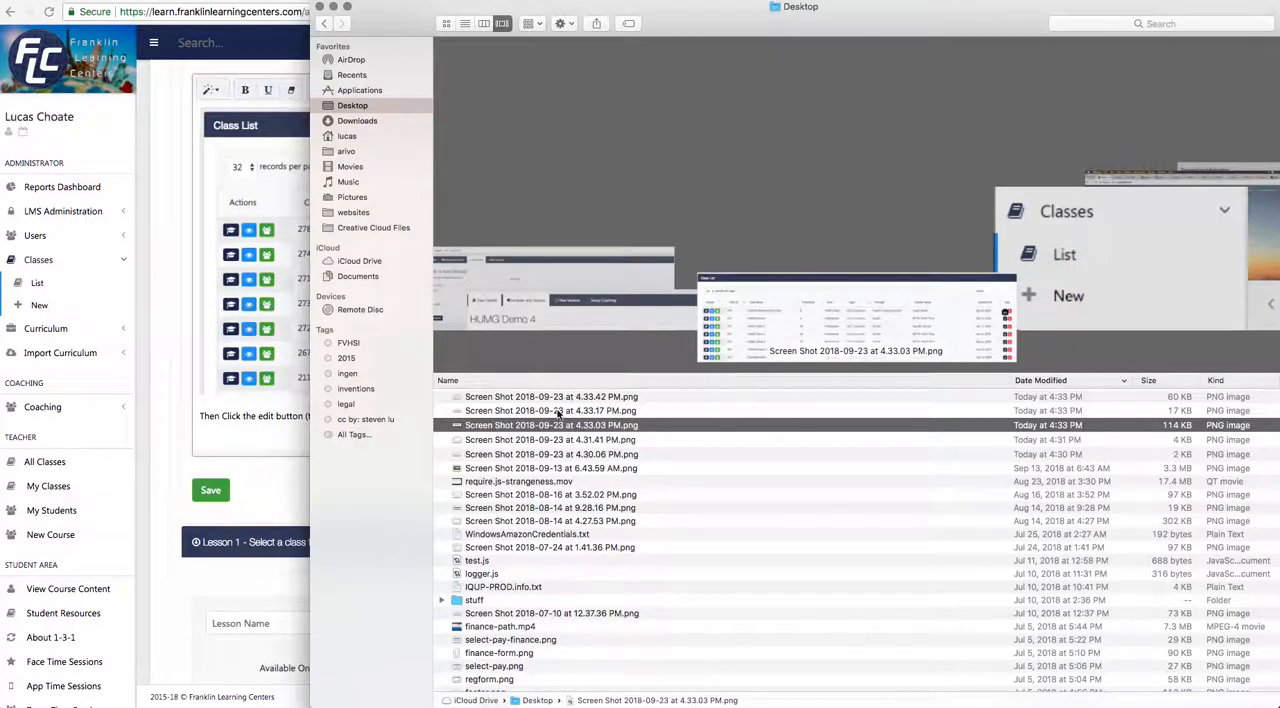
pyautogui.click(524, 411)
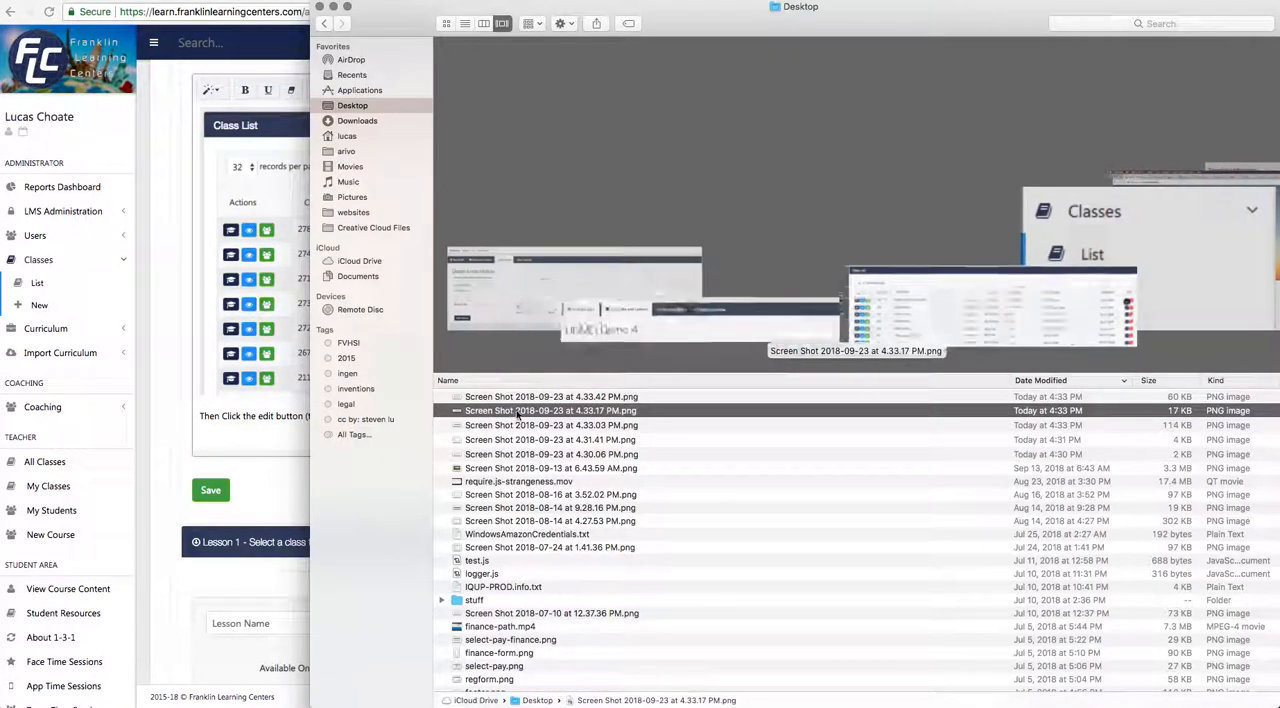
pyautogui.moveTo(524, 413); pyautogui.dragTo(276, 446)
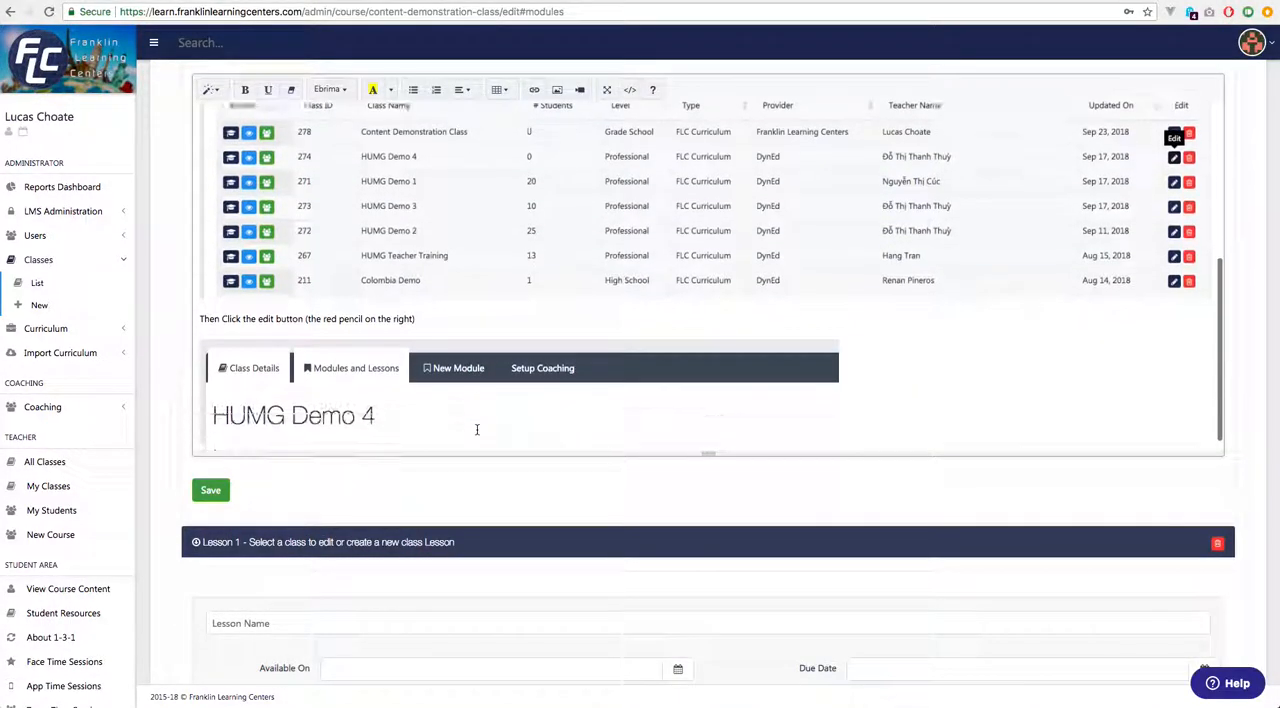
# Write "Now select "New Module" from the tabs bar..." on a new line below the HUMG Demo 4 tabs screenshot.
pyautogui.click(906, 372)
pyautogui.press('Return')
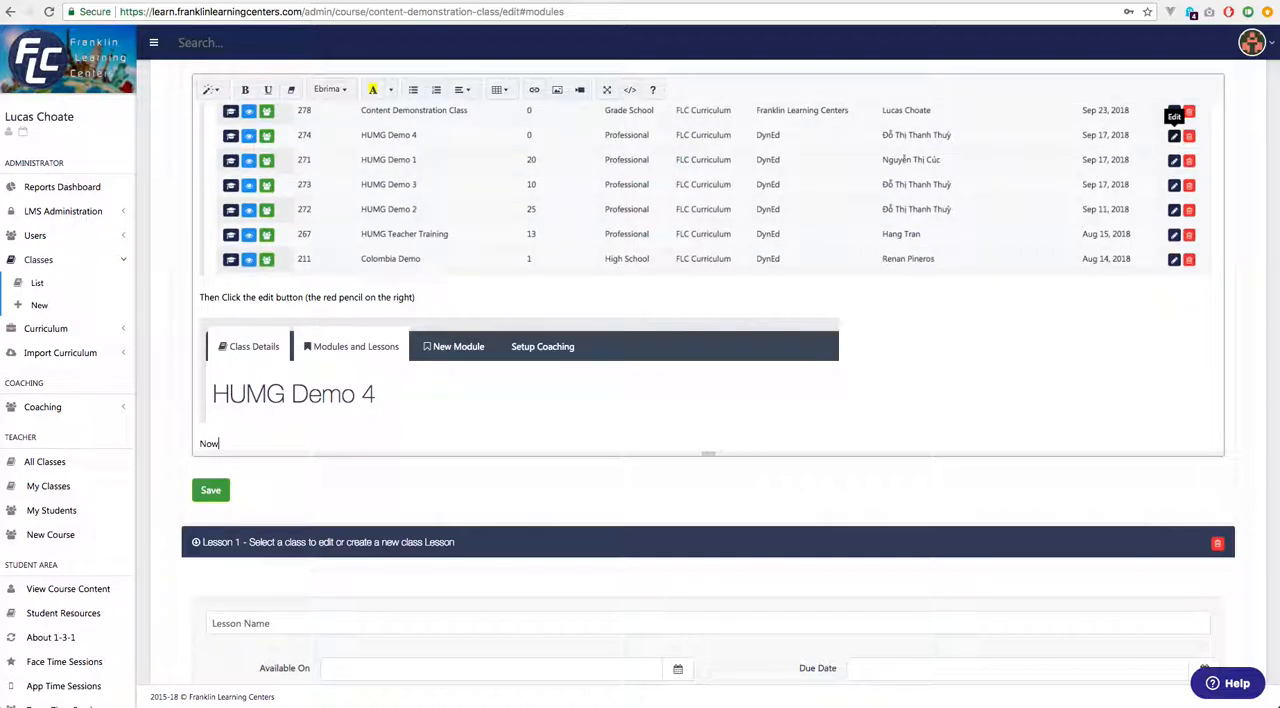
pyautogui.write('Now select "New Module" from the tabs bar...')
# Insert the Desktop screenshot of the Create a new Module form (4.33.42 PM) below the New Module instruction.
pyautogui.press('Return')
pyautogui.press('super+Tab')
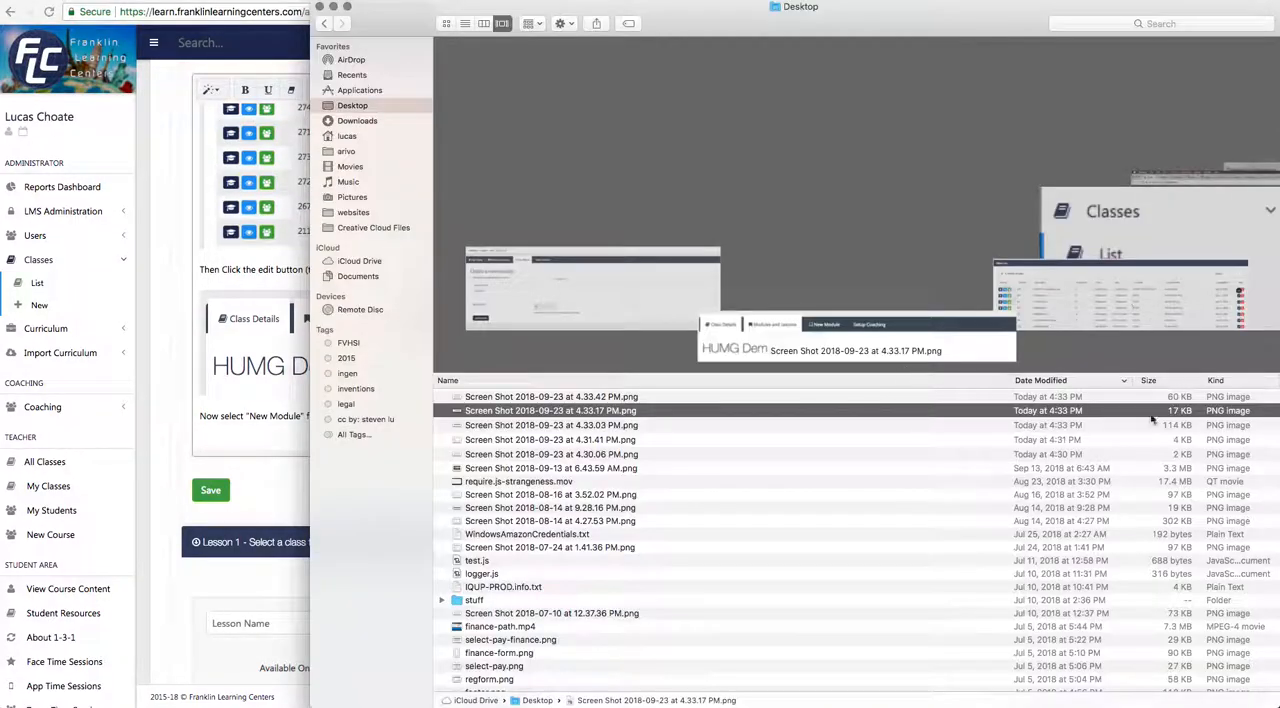
pyautogui.click(716, 397)
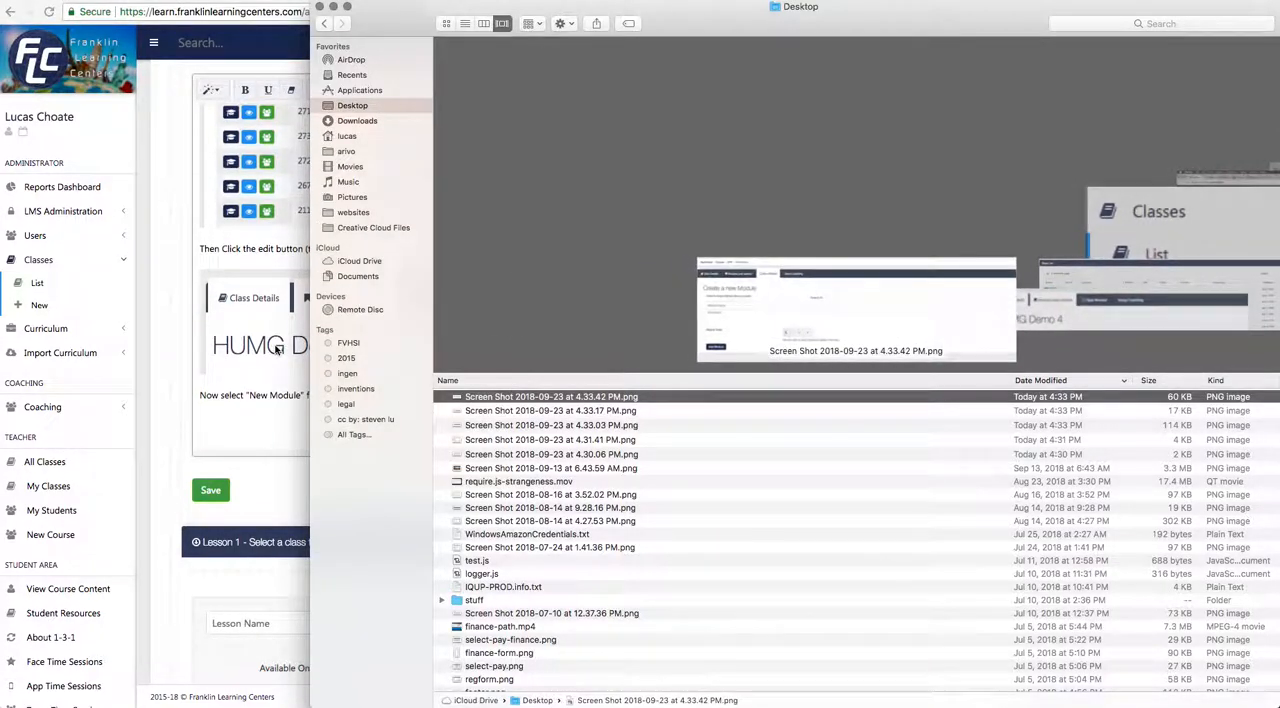
pyautogui.moveTo(817, 370); pyautogui.dragTo(280, 446)
pyautogui.click(279, 440)
pyautogui.scroll(-2, 1080, 422)
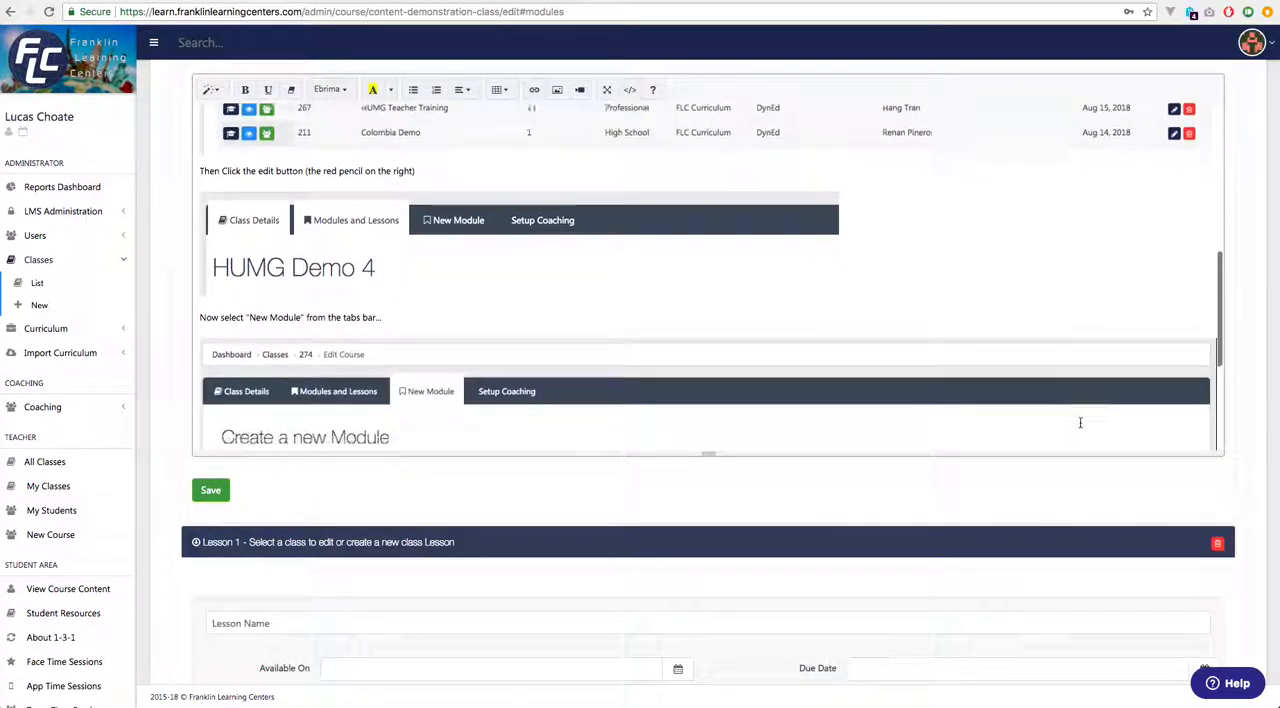
pyautogui.scroll(-4, 1080, 422)
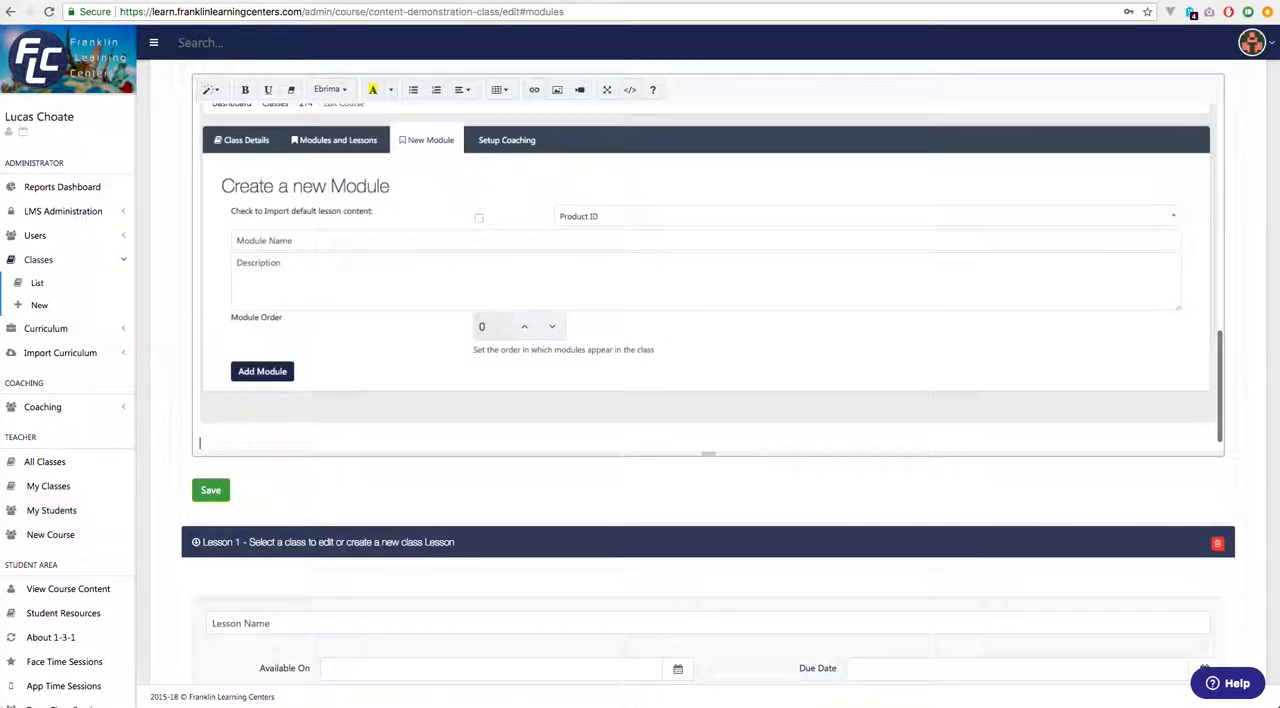
# Write "Now, create a module with a name and description..." below the Create a new Module screenshot.
pyautogui.write('Now')
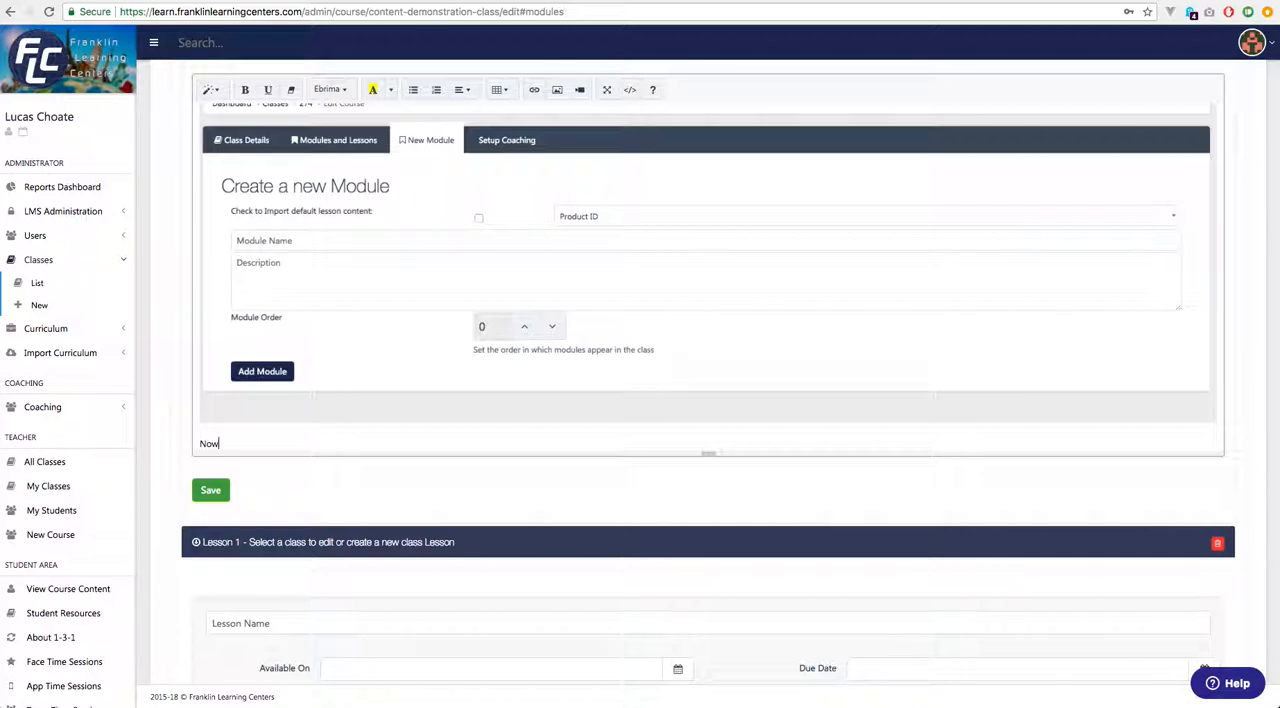
pyautogui.write(', create a module with a neme and description then')
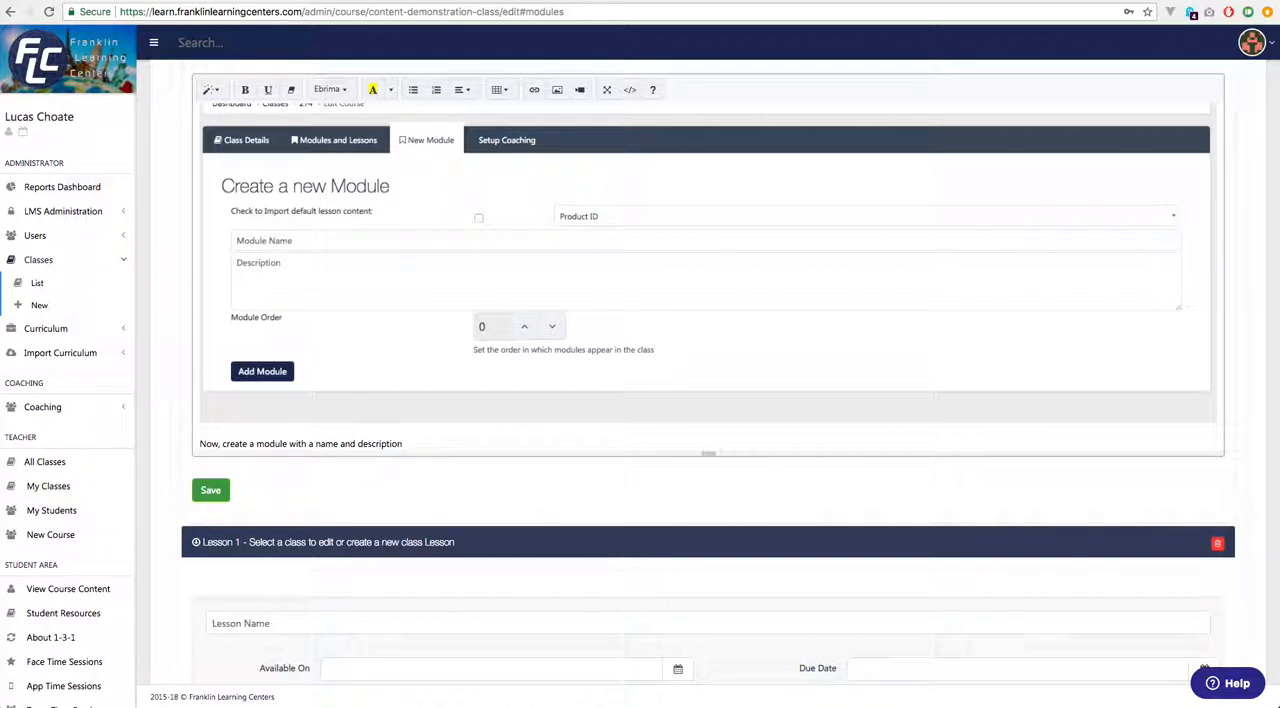
# Add the closing lines "Then, click the "Add Module Button"" and "Create Your next Lesson" at the end of the lesson content.
pyautogui.press('Return')
pyautogui.write('Then')
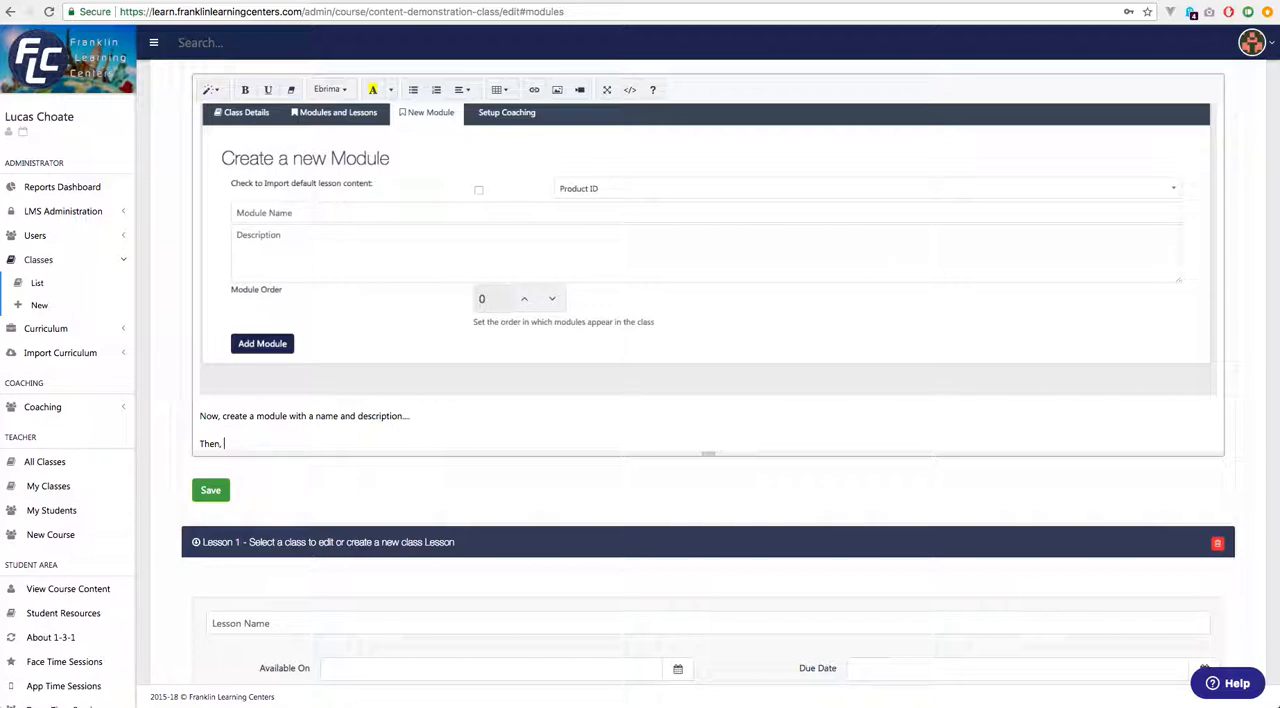
pyautogui.write(', click the "Add Module Button"')
pyautogui.press('Return')
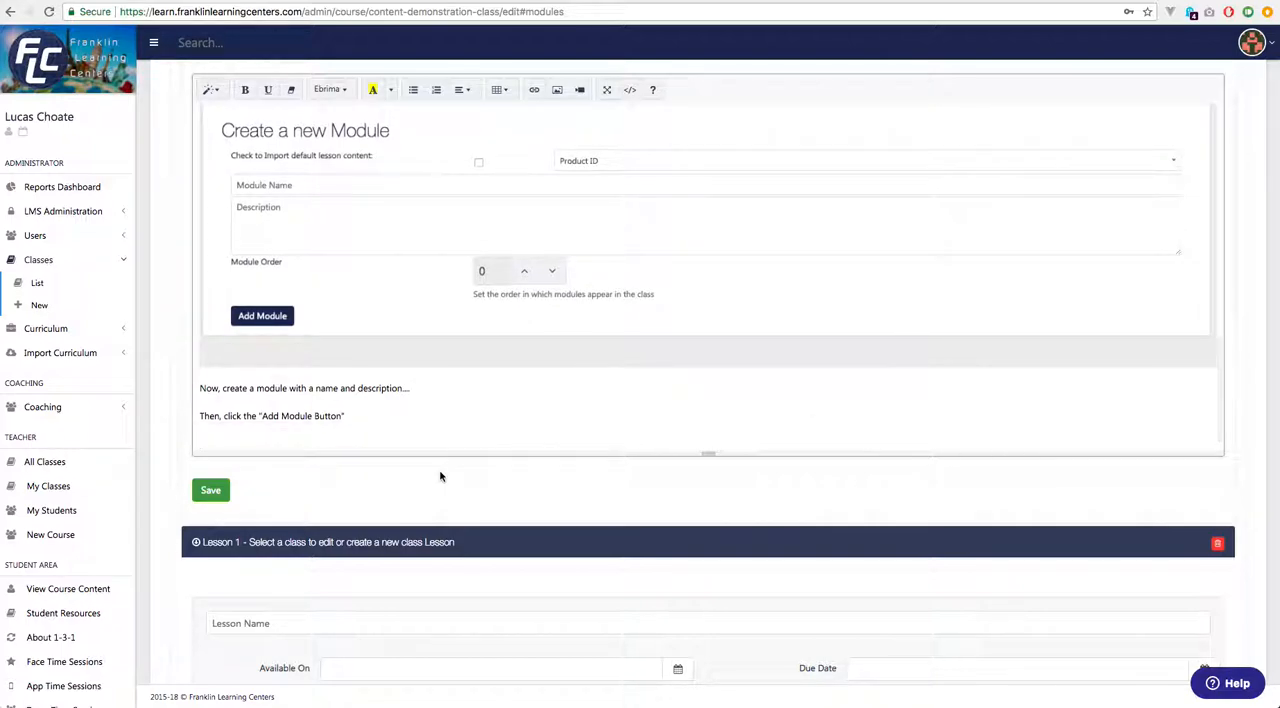
pyautogui.write('Create Your next Lesson')
# Copy the whole content of the Default Lesson, replace the content of "Lesson 1 - Select a class to edit or create a new class" with it, and save.
pyautogui.hotkey('ctrl', 'a')
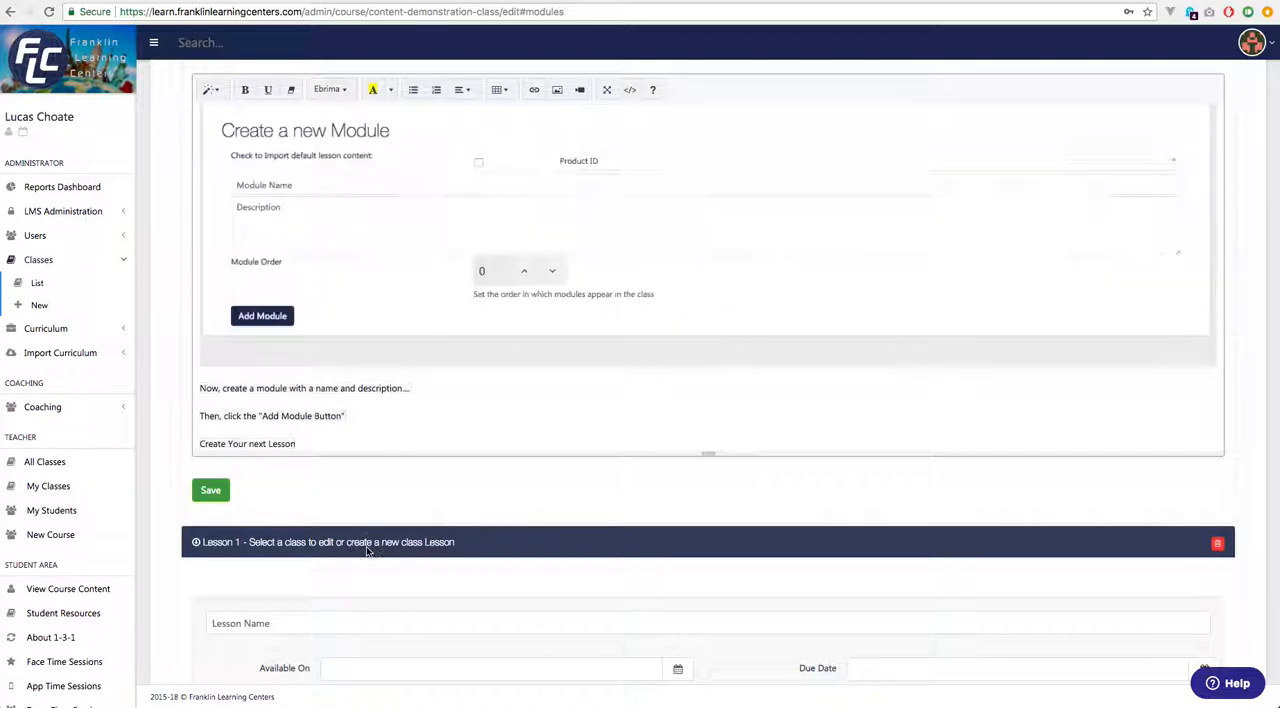
pyautogui.click(375, 543)
pyautogui.scroll(-1, 376, 545)
pyautogui.click(407, 183)
pyautogui.click(231, 121)
pyautogui.scroll(8, 231, 121)
pyautogui.scroll(-7, 294, 366)
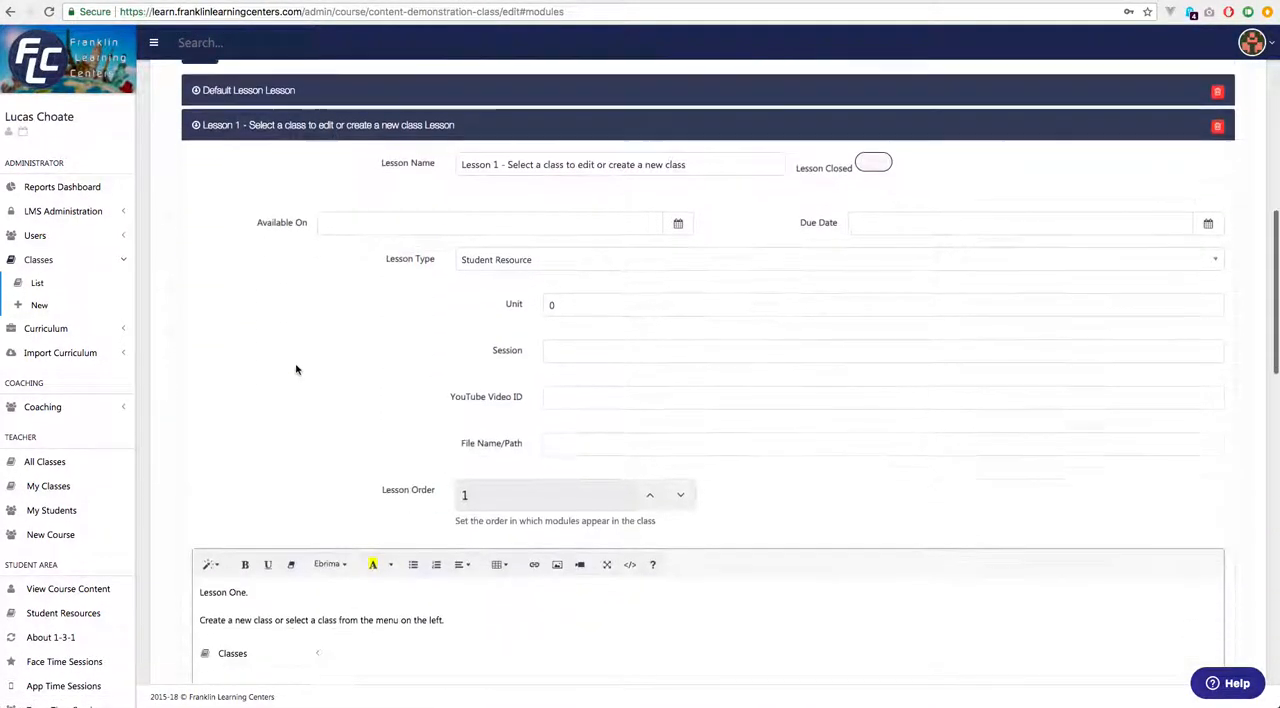
pyautogui.hotkey('ctrl', 'a')
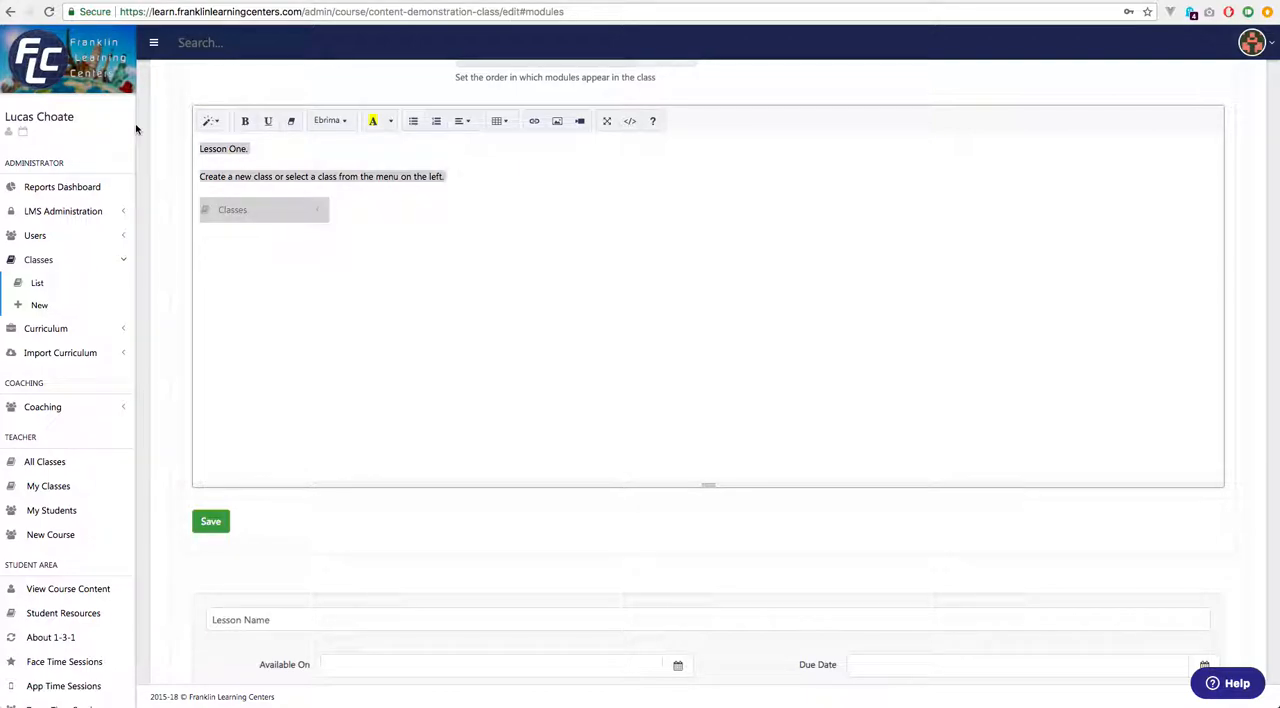
pyautogui.hotkey('ctrl', 'v')
pyautogui.click(213, 521)
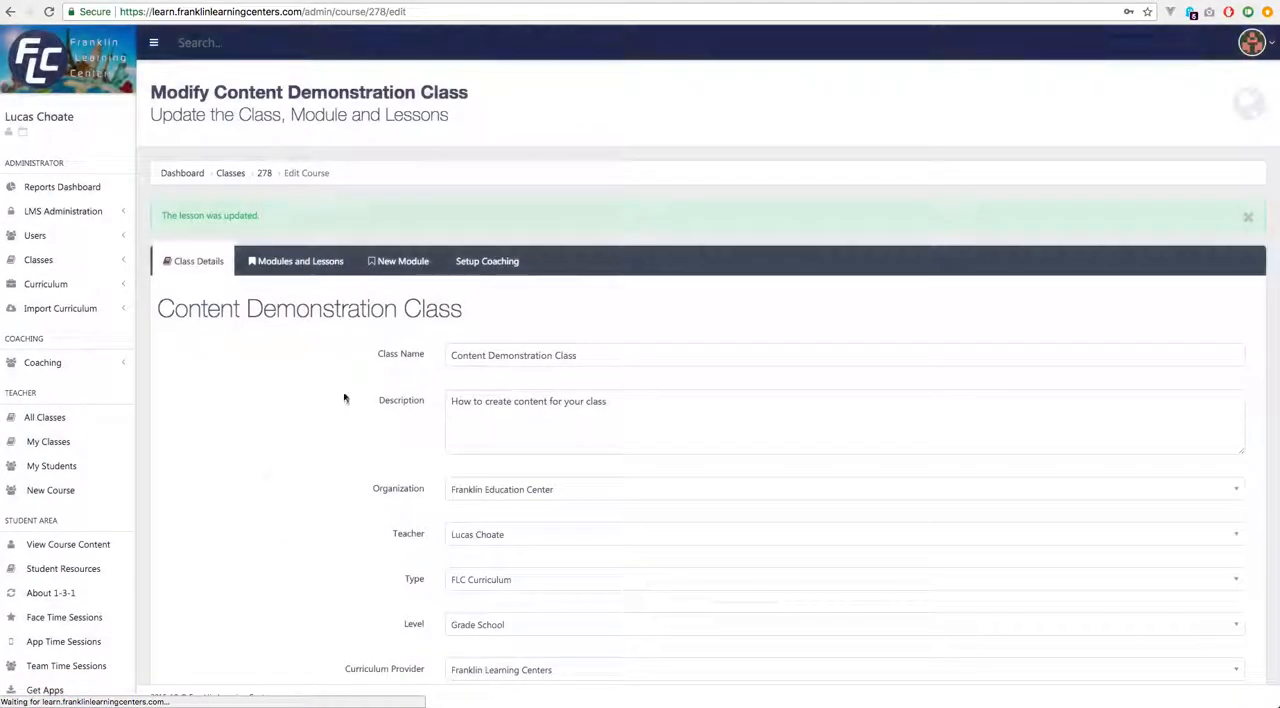
# Delete the Default Lesson from the Introduction module, confirming with the word "delete".
pyautogui.click(318, 265)
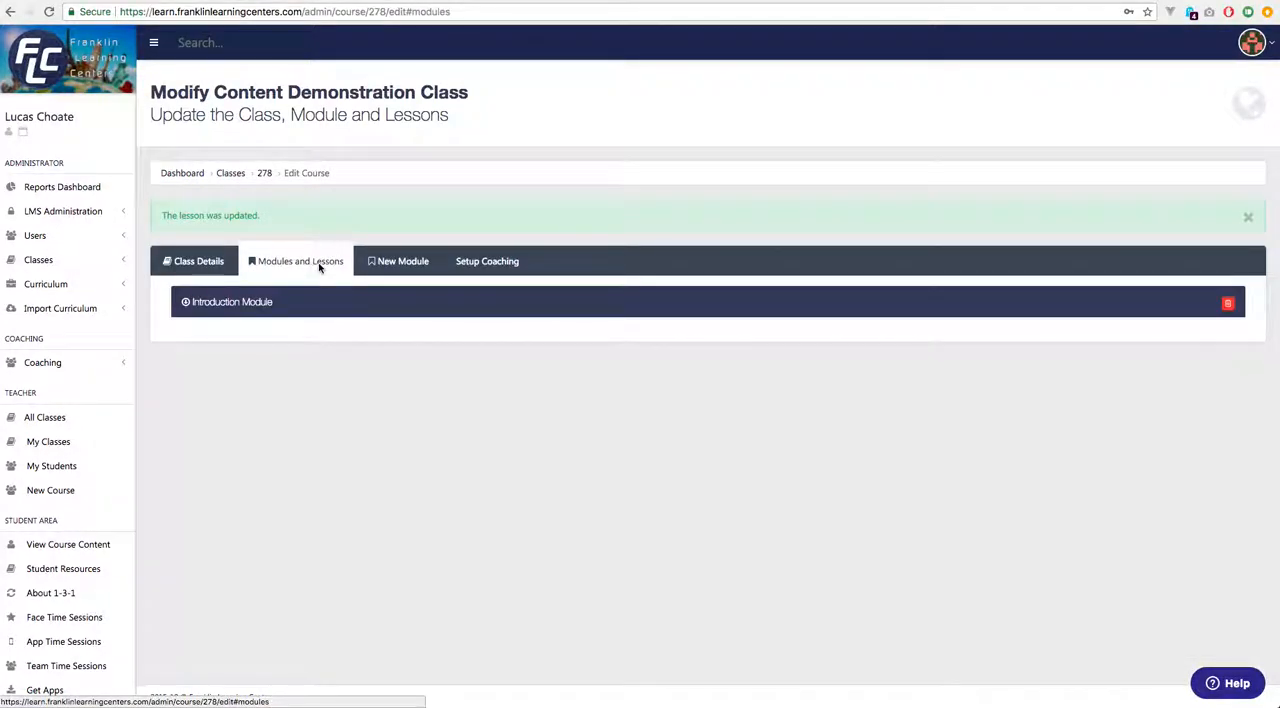
pyautogui.click(233, 303)
pyautogui.scroll(-3, 319, 410)
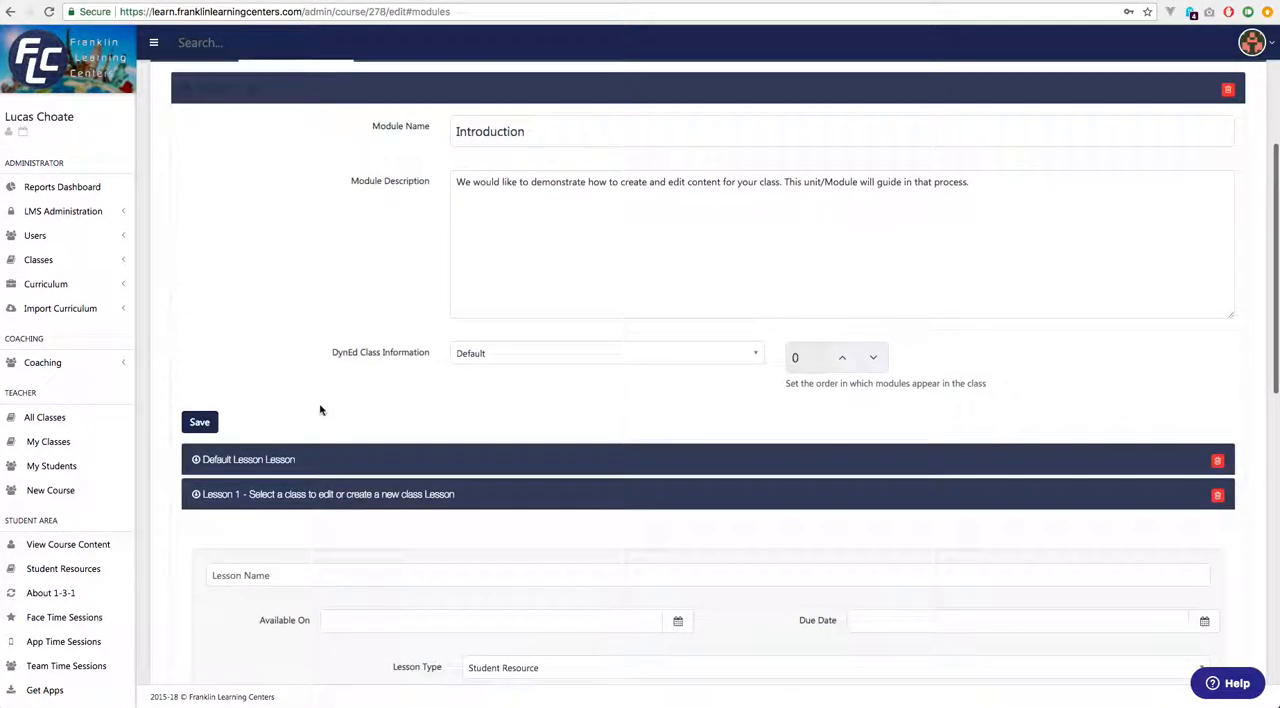
pyautogui.click(1218, 461)
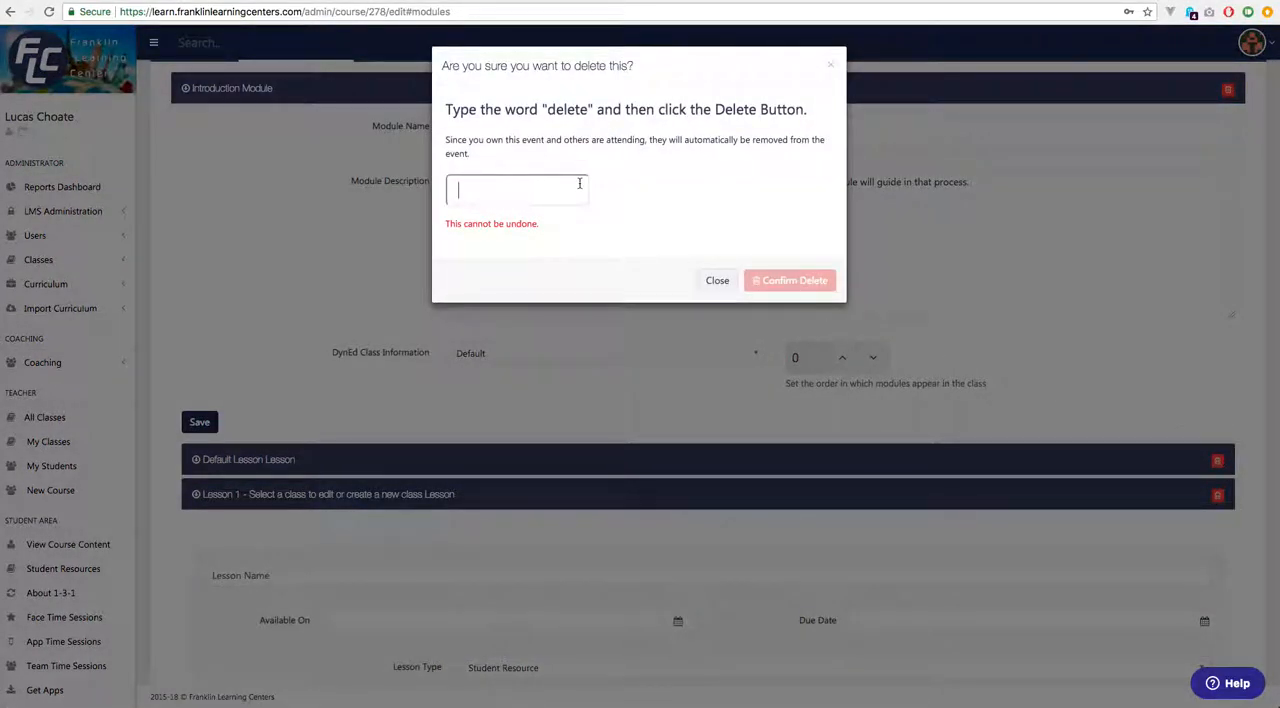
pyautogui.click(579, 183)
pyautogui.write('delete')
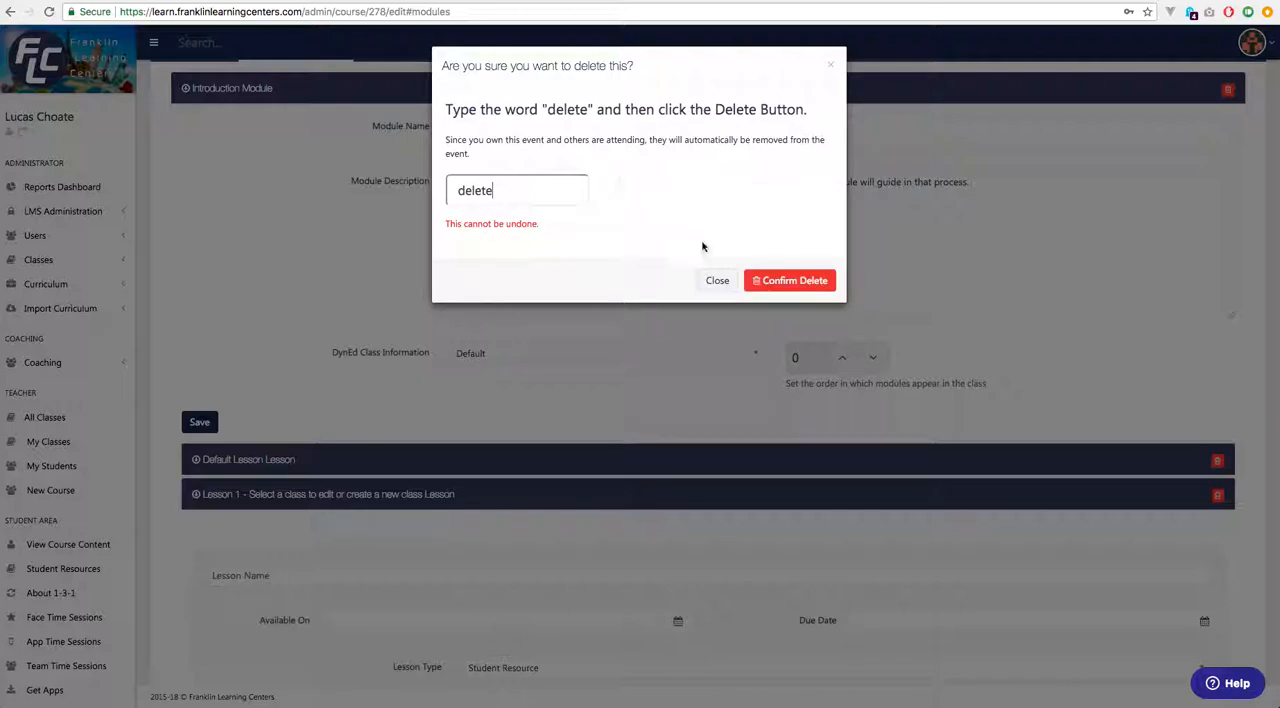
pyautogui.click(792, 284)
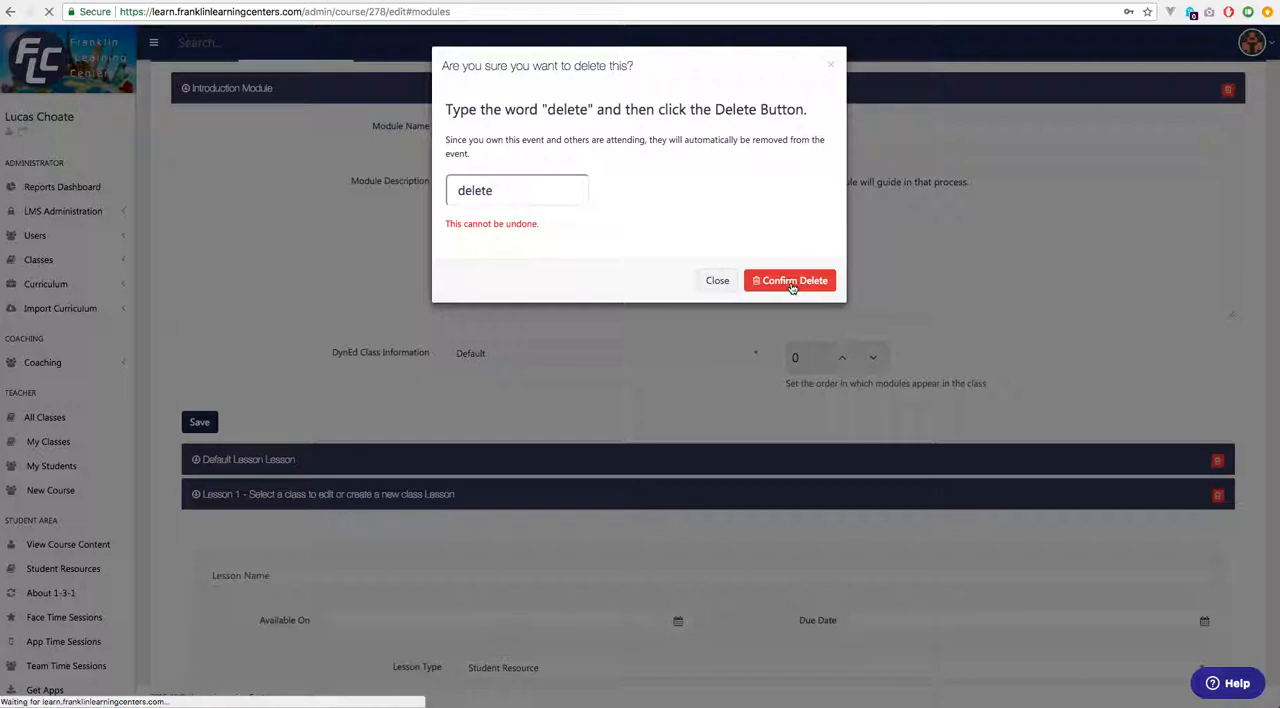
# Open "Lesson 1 - Select a class to edit or create a new class" in the Introduction module and check its content.
pyautogui.scroll(-1, 786, 341)
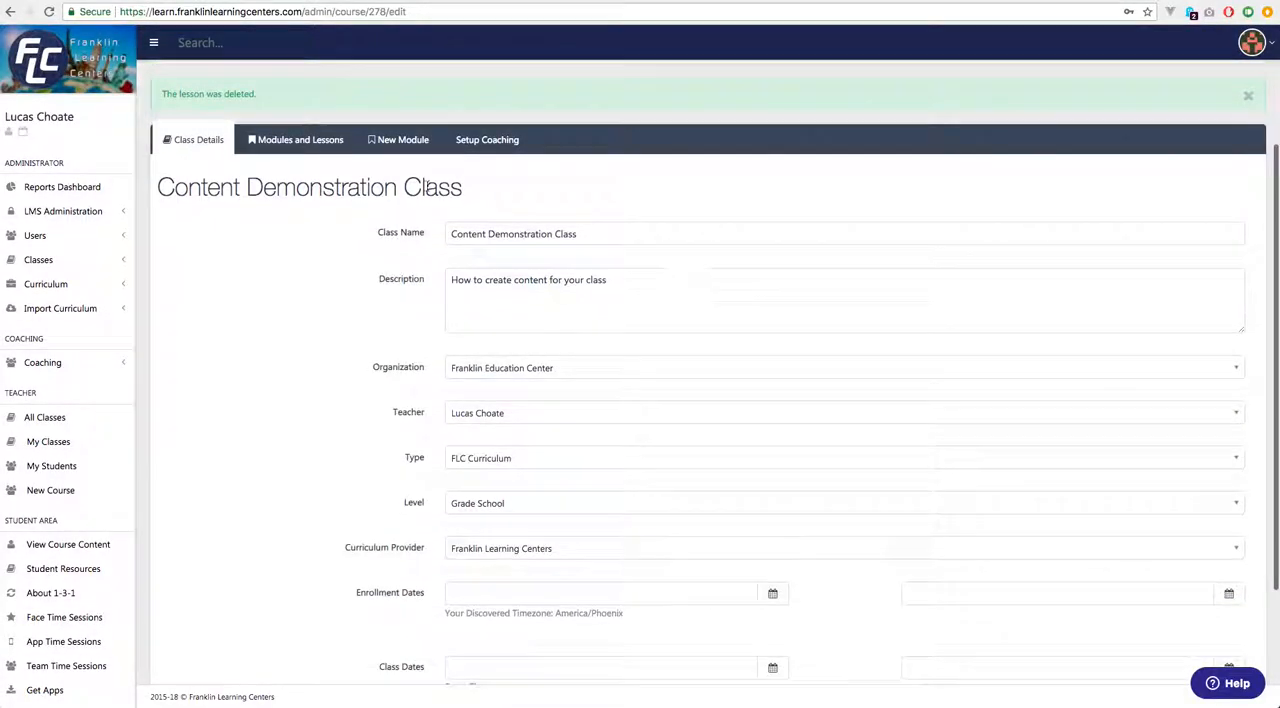
pyautogui.click(300, 145)
pyautogui.click(240, 300)
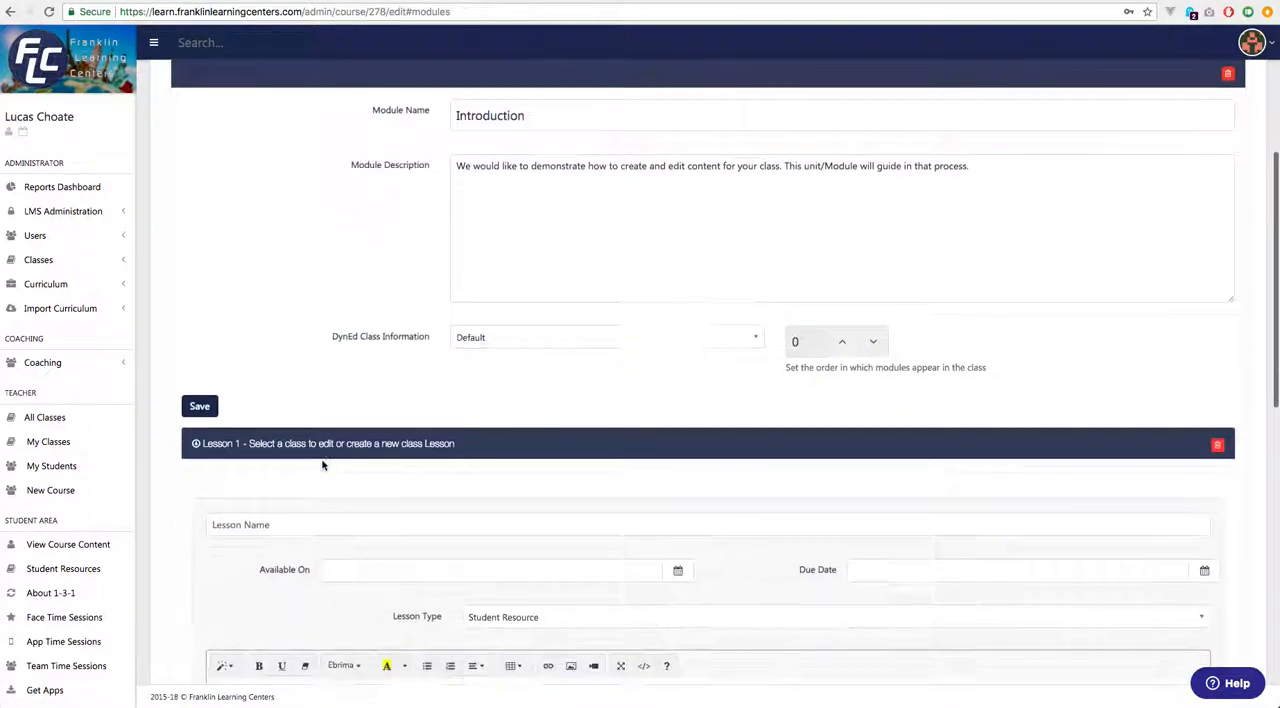
pyautogui.click(337, 442)
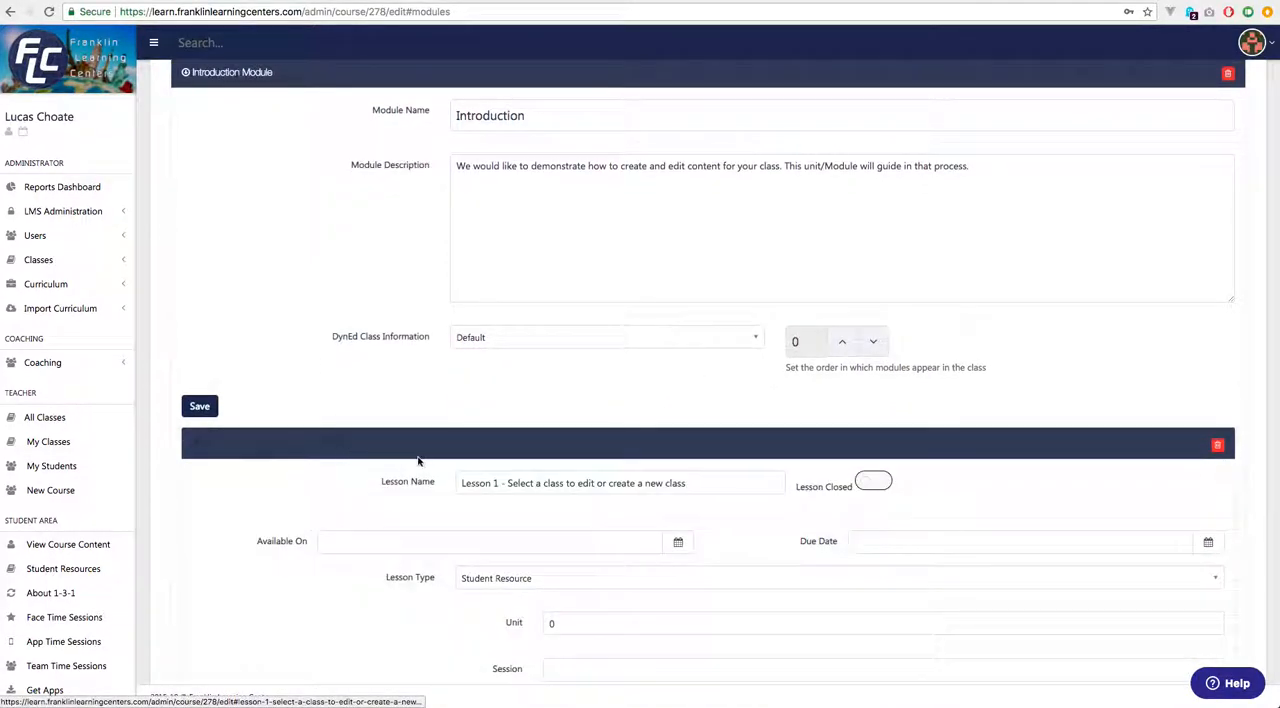
pyautogui.scroll(-3, 392, 460)
pyautogui.scroll(-5, 385, 448)
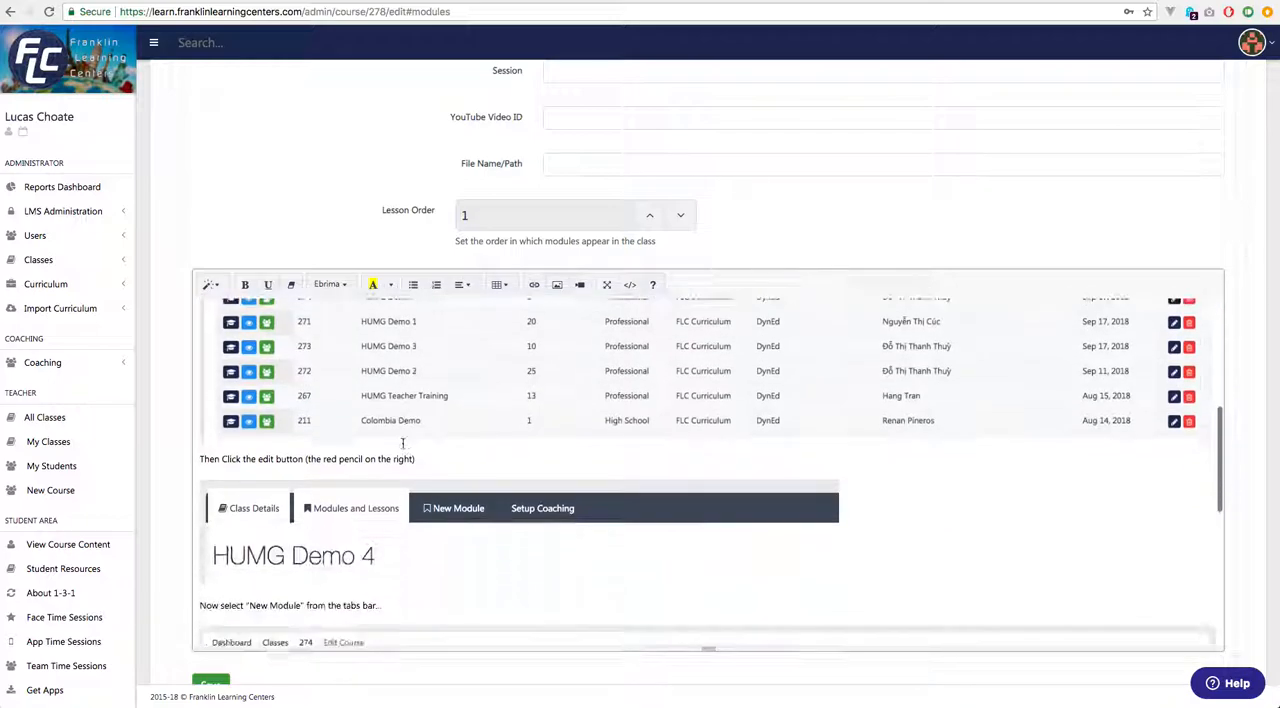
pyautogui.scroll(-2, 402, 443)
pyautogui.scroll(6, 402, 443)
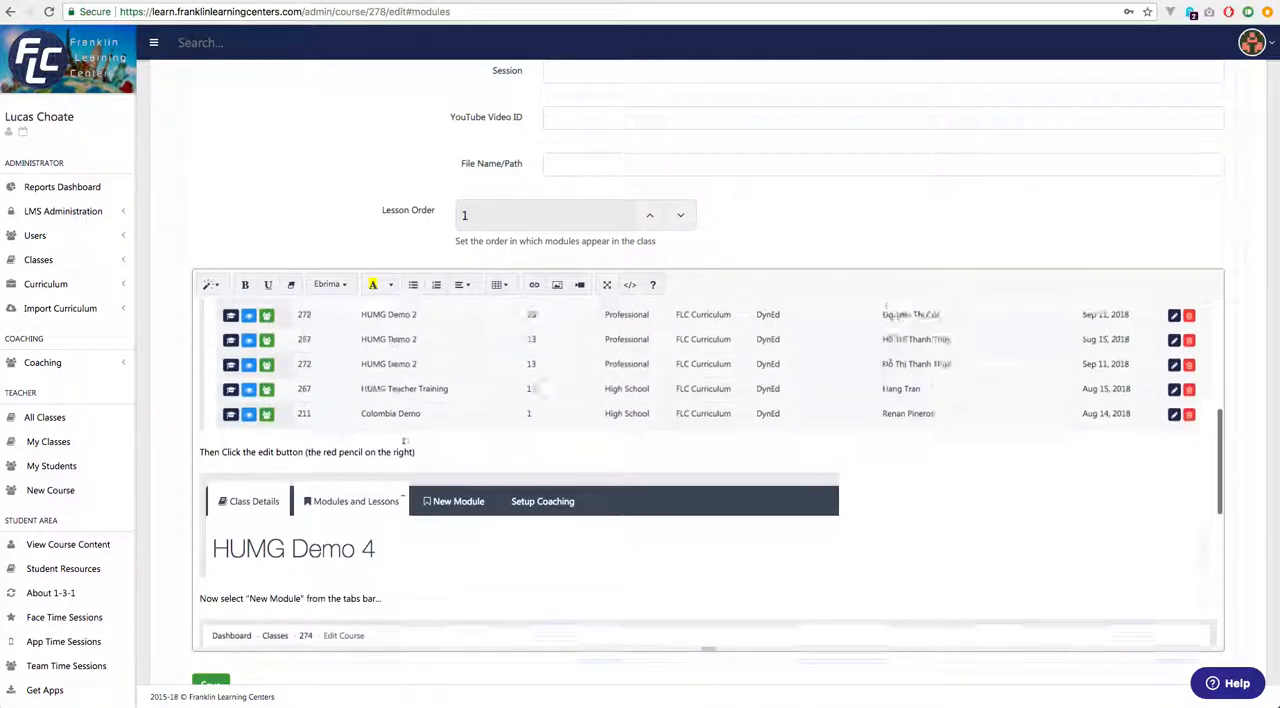
pyautogui.scroll(2, 390, 400)
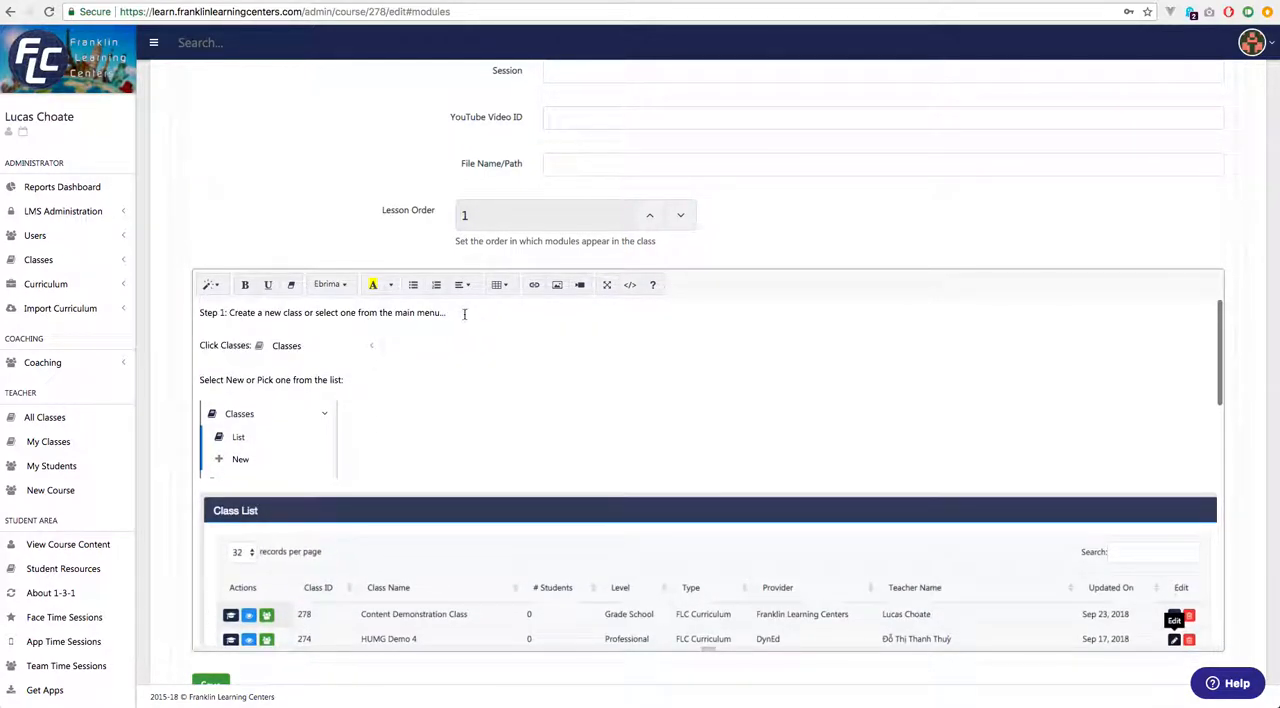
# Put "Step 1:" on its own line above "Create a new class or select one from the main menu..." and format it as h1.
pyautogui.press('Return')
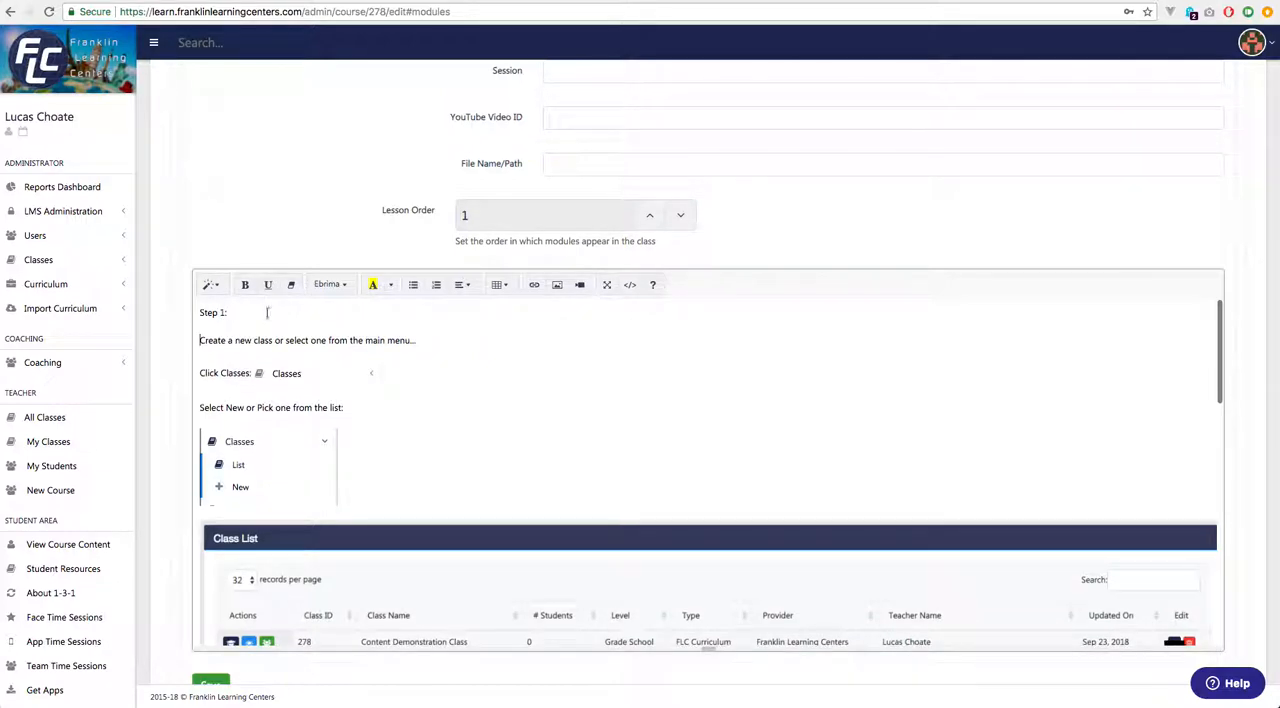
pyautogui.moveTo(259, 314); pyautogui.dragTo(198, 313)
pyautogui.click(210, 285)
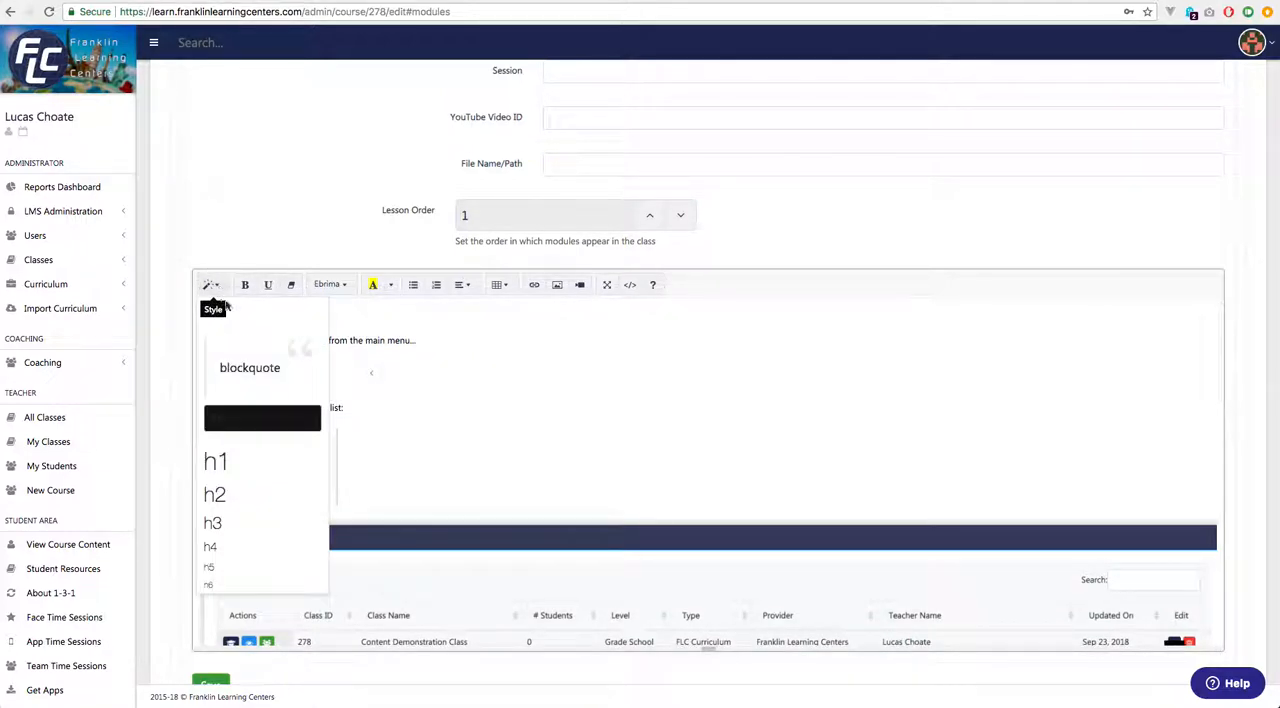
pyautogui.click(248, 468)
pyautogui.click(425, 364)
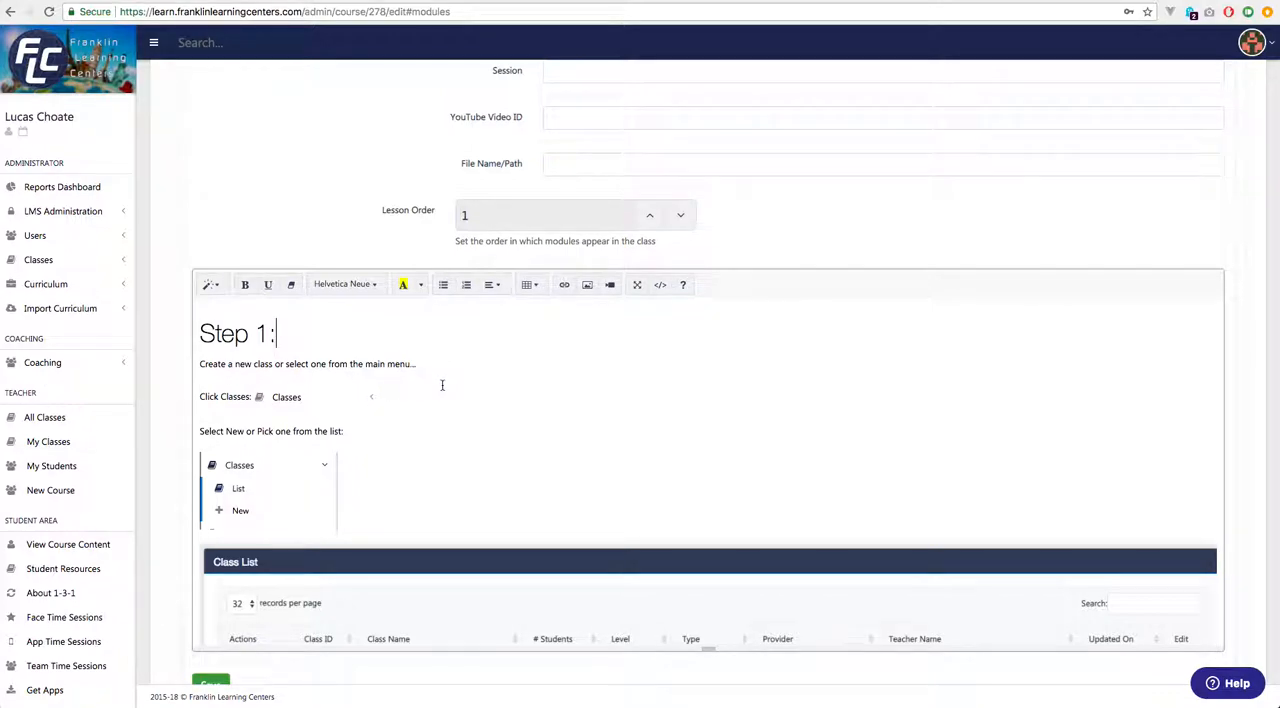
# Format "Select New or Pick one from the list:" as h2 and add "Step 2:" on a line above it within the heading.
pyautogui.scroll(-1, 442, 385)
pyautogui.scroll(1, 443, 382)
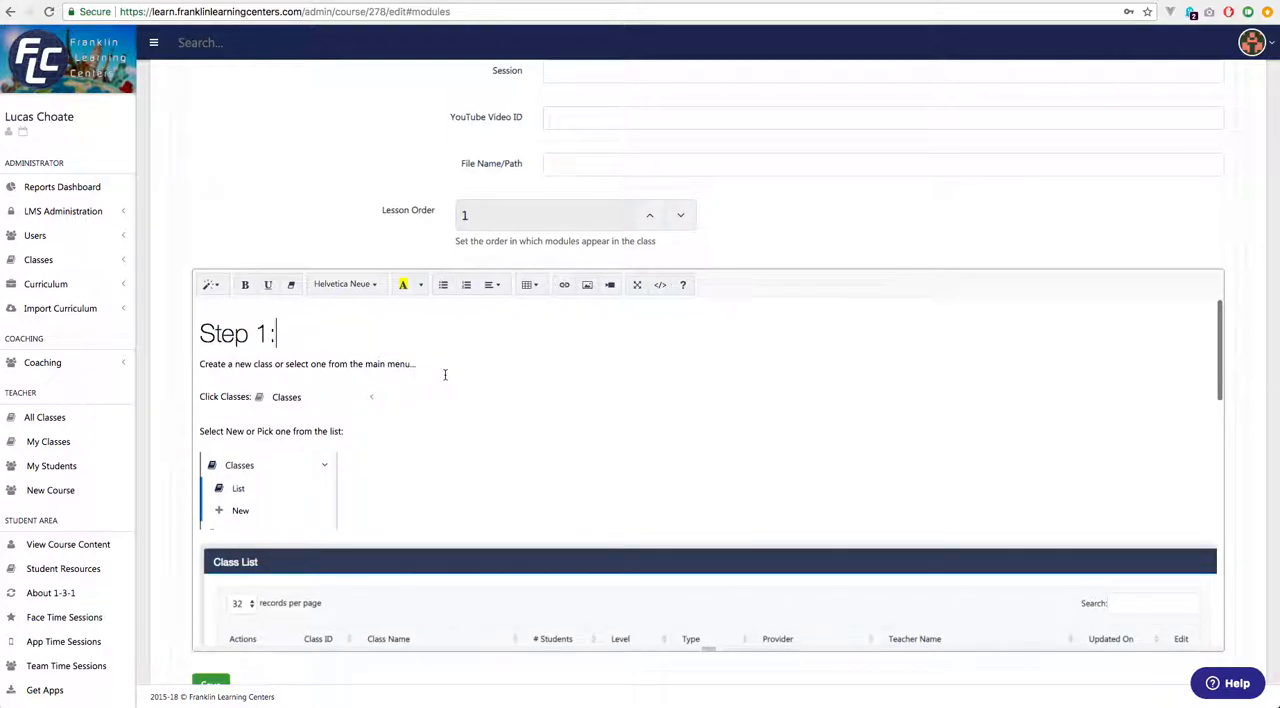
pyautogui.moveTo(344, 431); pyautogui.dragTo(197, 433)
pyautogui.click(211, 285)
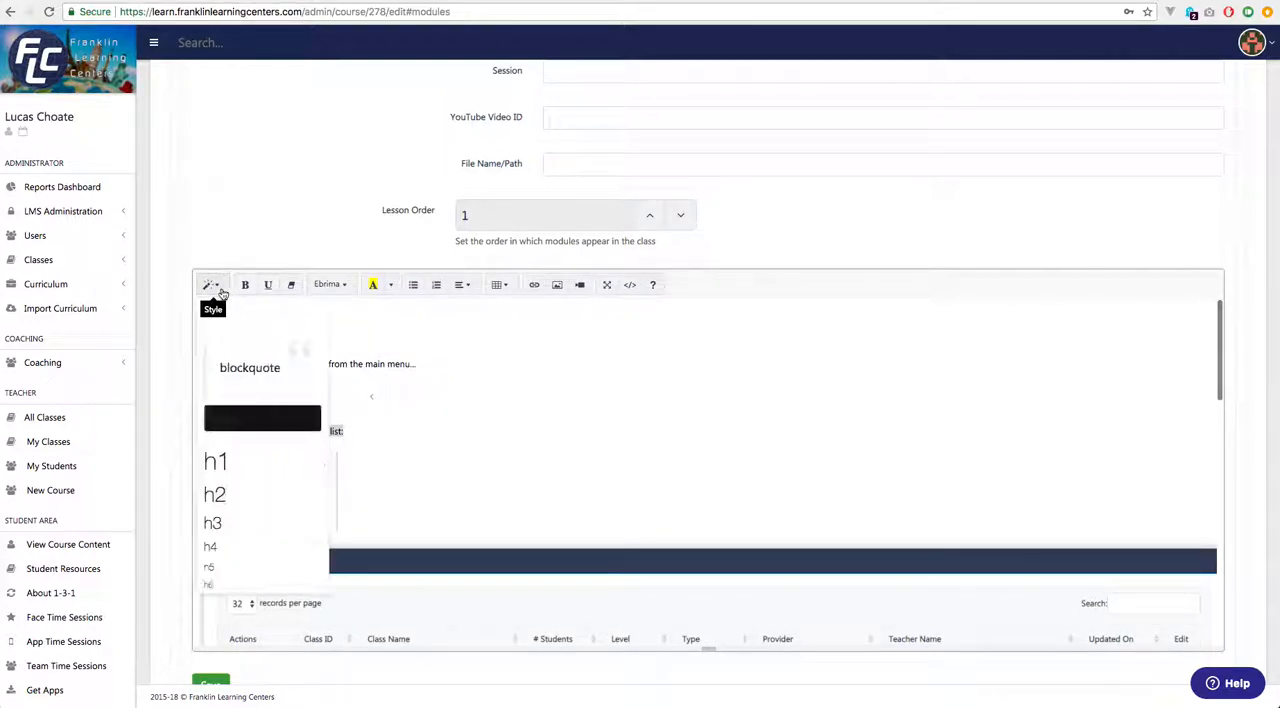
pyautogui.click(243, 503)
pyautogui.click(528, 440)
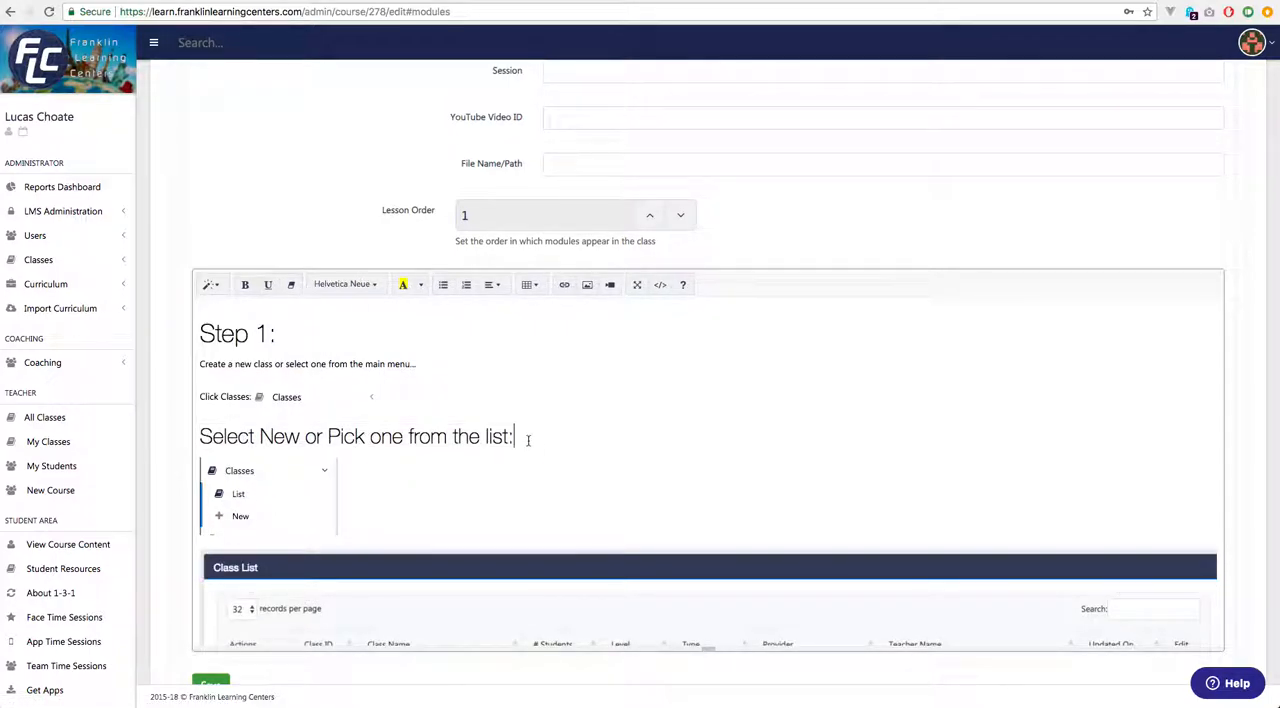
pyautogui.write('N')
pyautogui.press('BackSpace')
pyautogui.write('Step 2:')
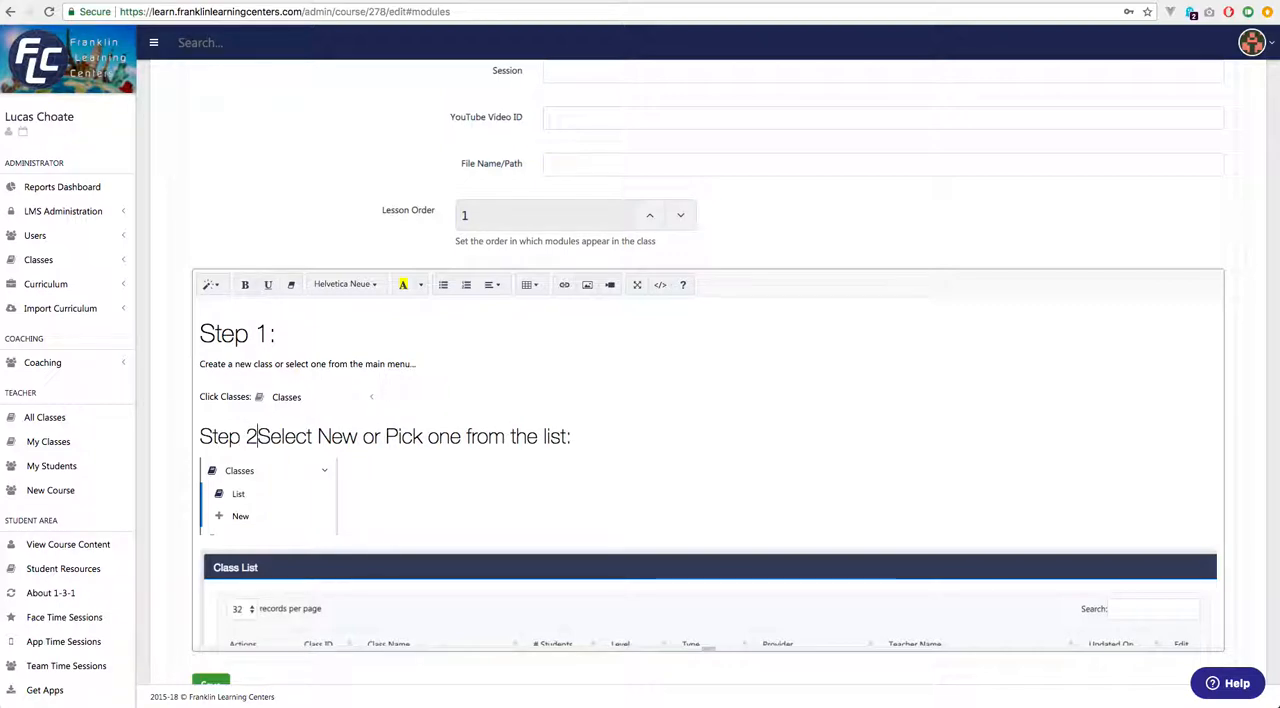
pyautogui.press('Return')
# Try the Classes menu screenshot below the Step 2 heading at 25% and at 50% size.
pyautogui.scroll(-5, 660, 437)
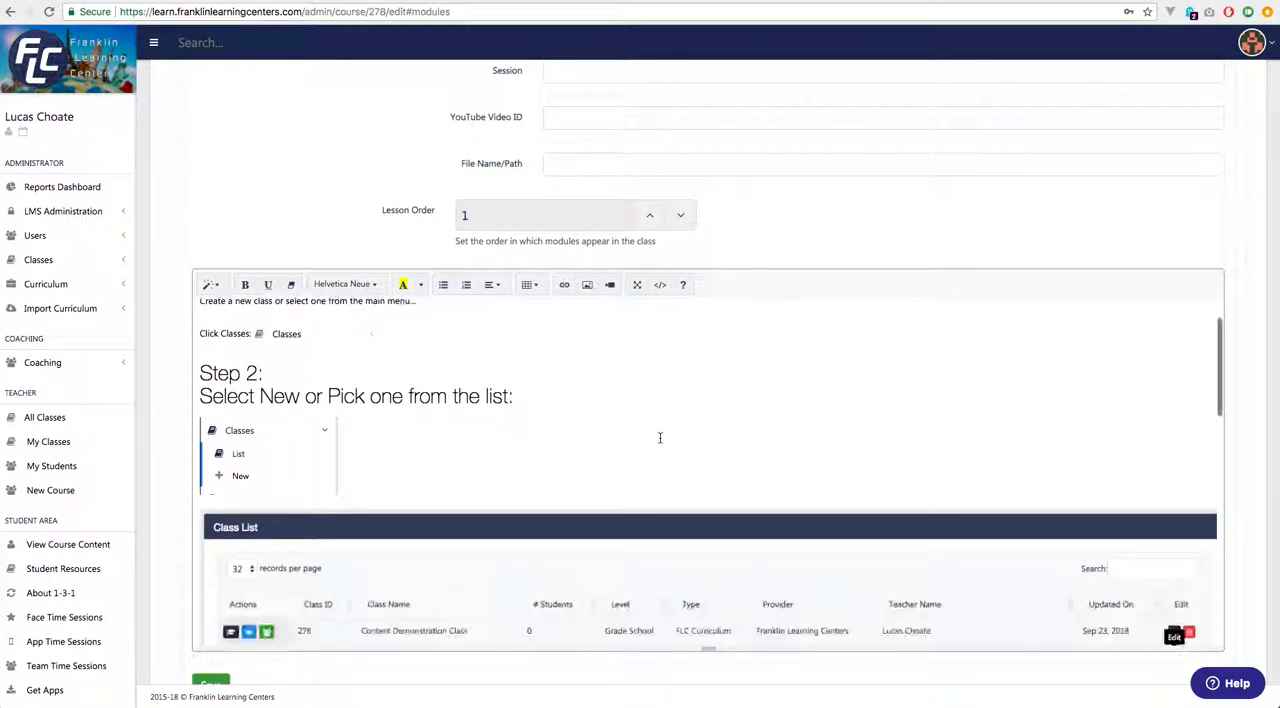
pyautogui.scroll(-2, 660, 437)
pyautogui.scroll(5, 657, 437)
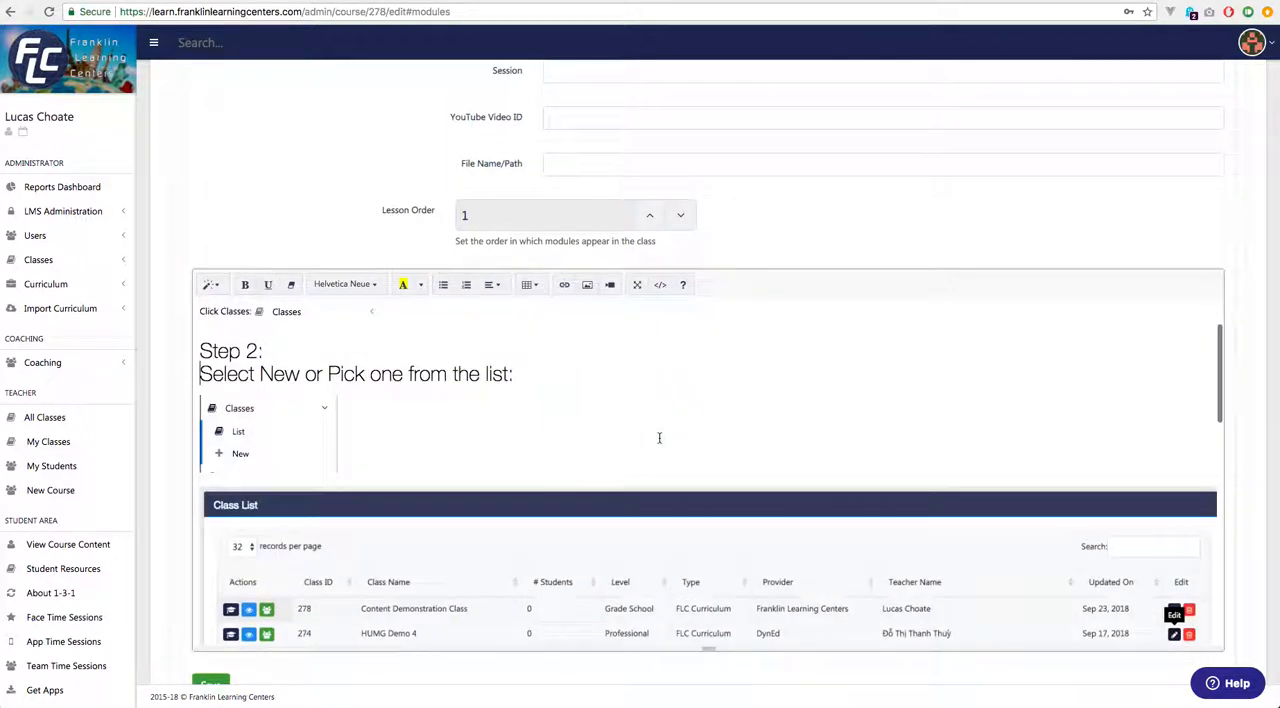
pyautogui.click(566, 468)
pyautogui.click(290, 428)
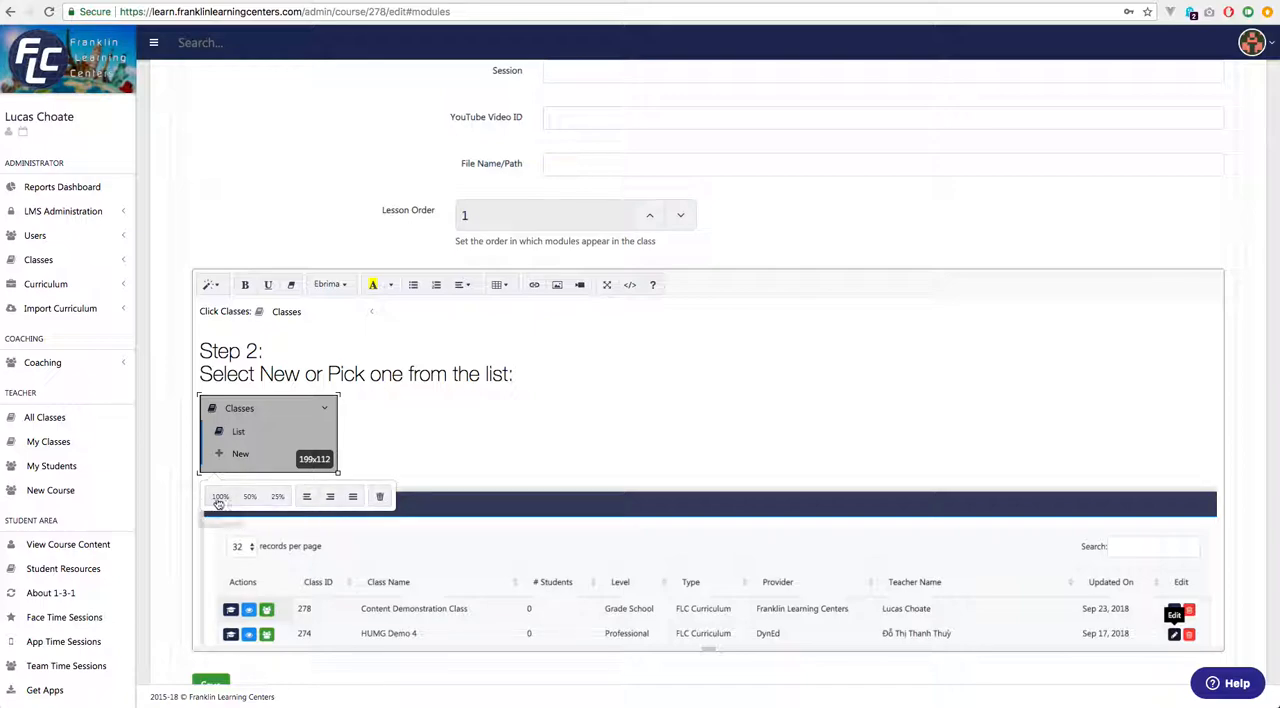
pyautogui.click(277, 497)
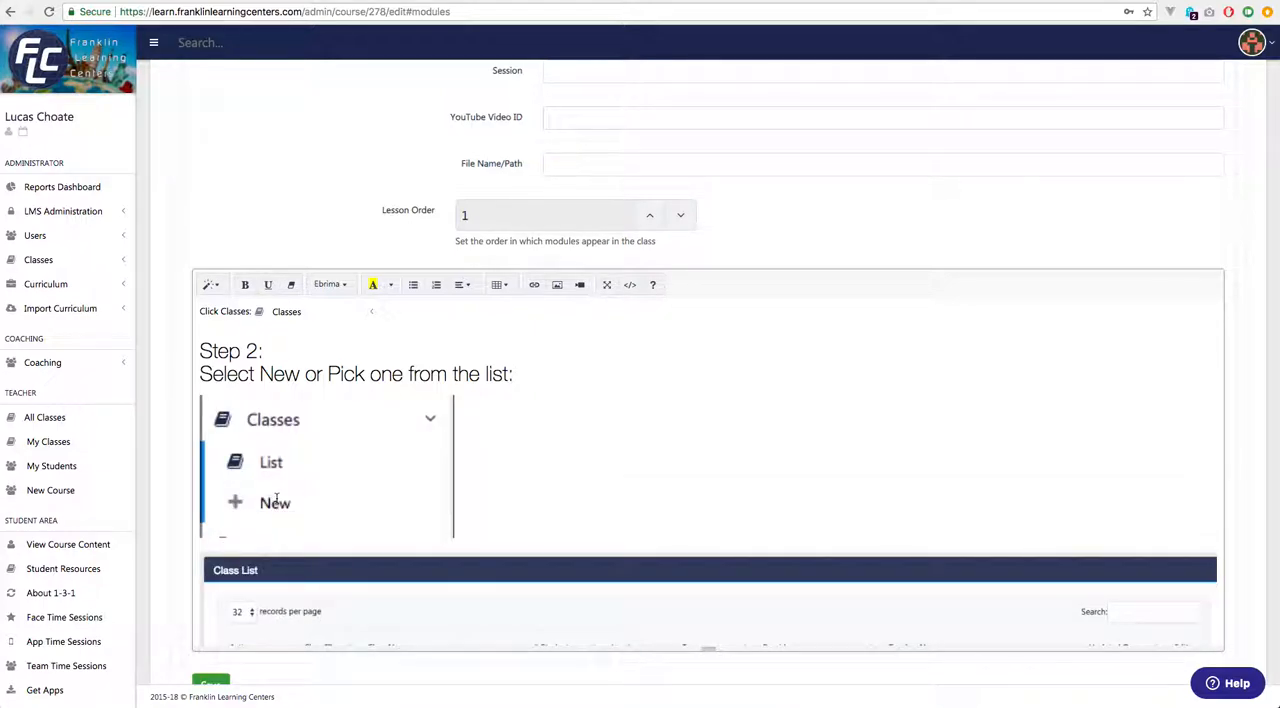
pyautogui.click(360, 443)
pyautogui.click(249, 562)
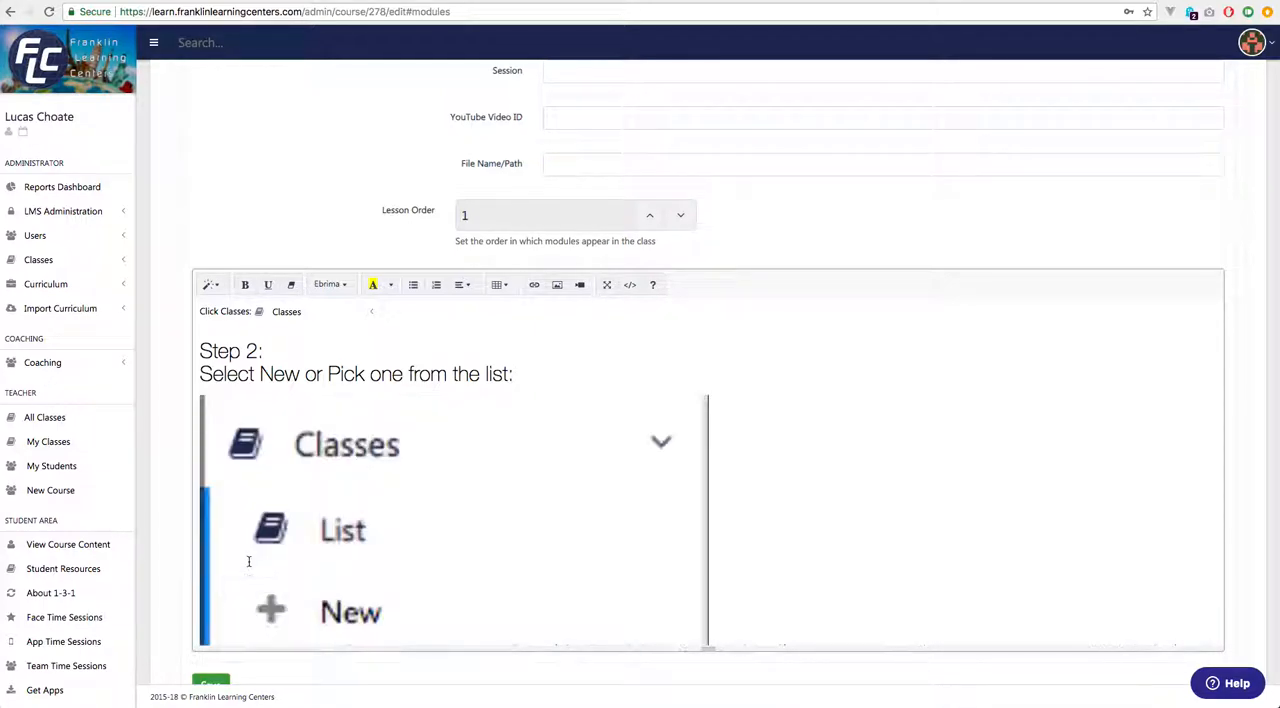
# Resize the Classes menu screenshot below the Step 2 heading to 100%.
pyautogui.click(265, 584)
pyautogui.scroll(-5, 433, 507)
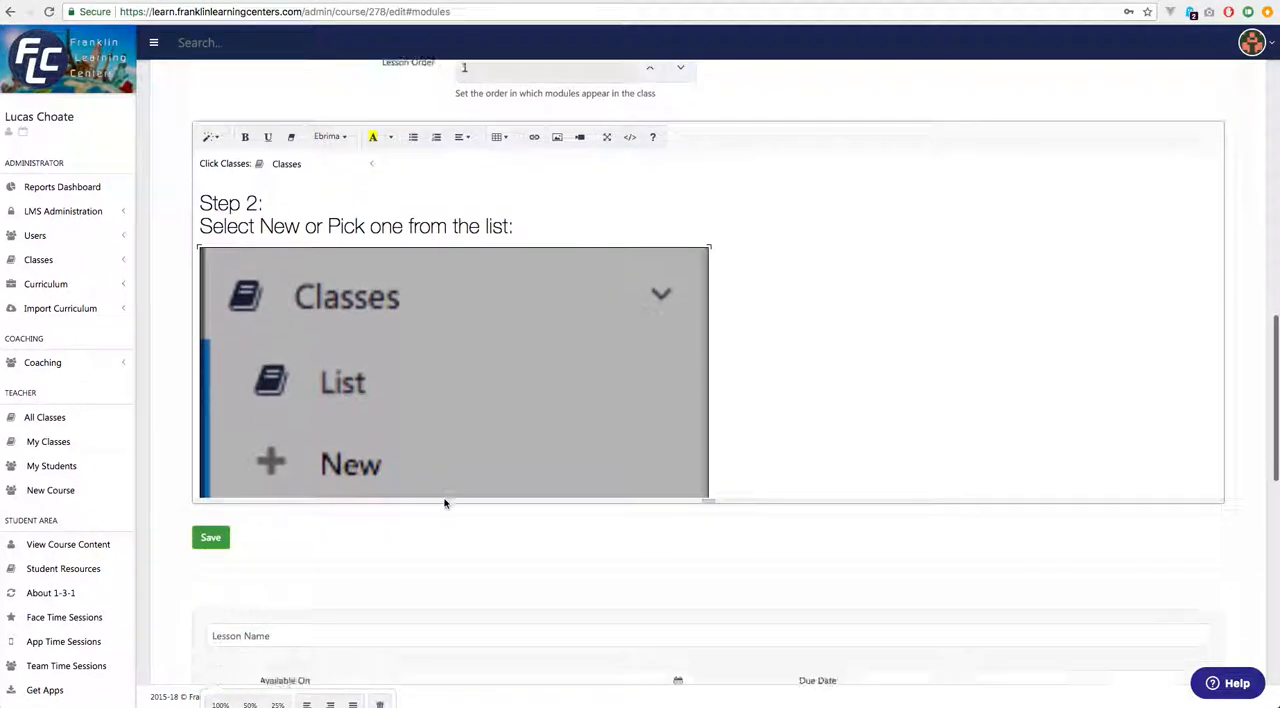
pyautogui.scroll(-3, 691, 301)
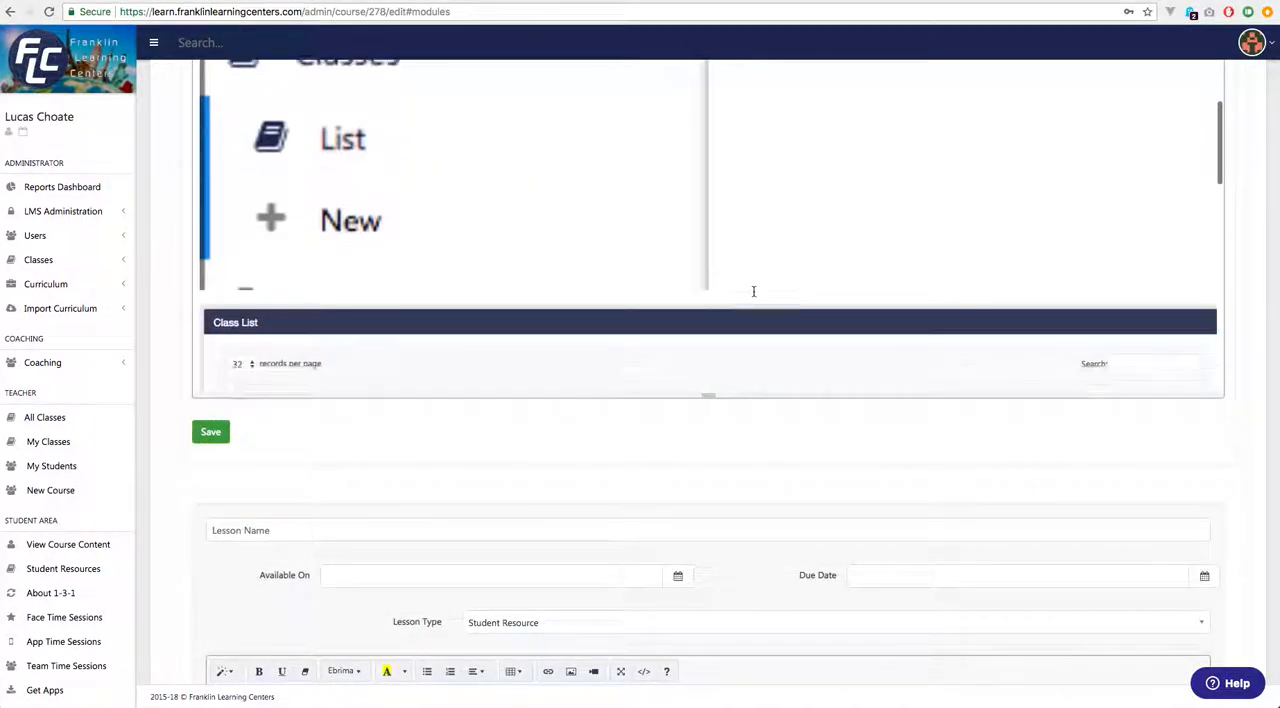
pyautogui.click(383, 190)
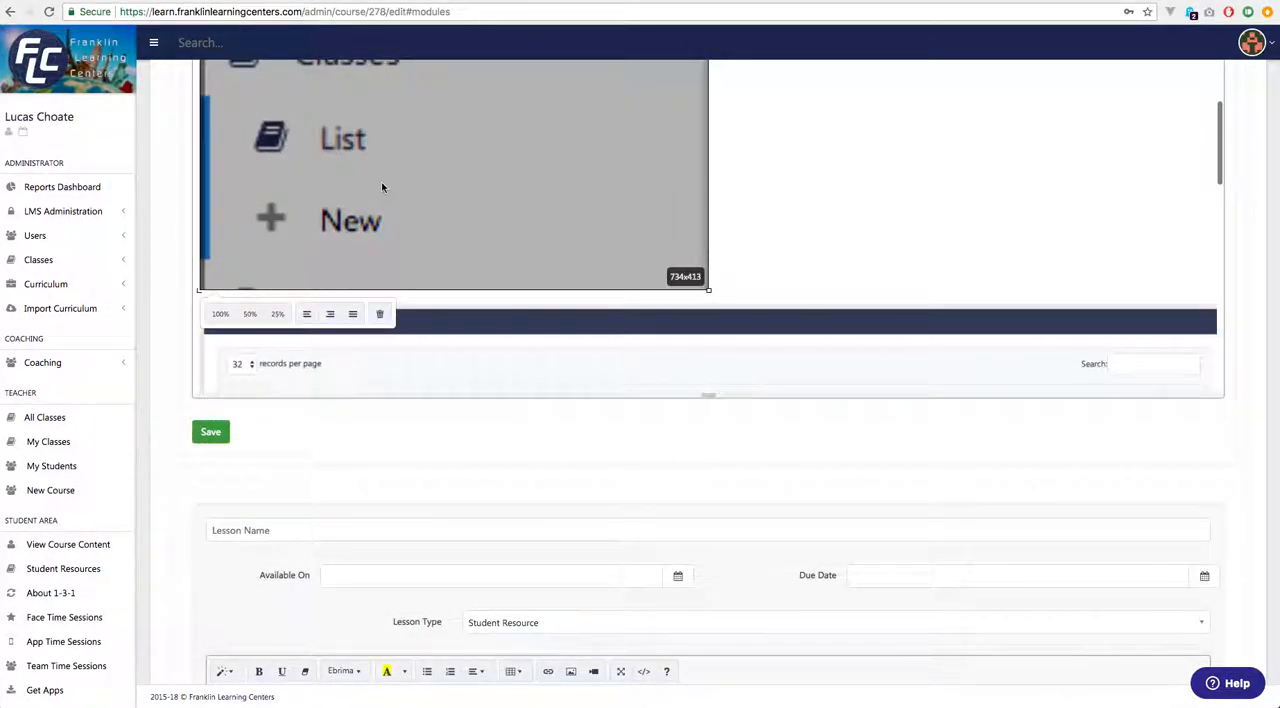
pyautogui.click(221, 316)
# Extend the height of the Lesson 1 content editor to fit the full Classes menu screenshot.
pyautogui.scroll(2, 966, 228)
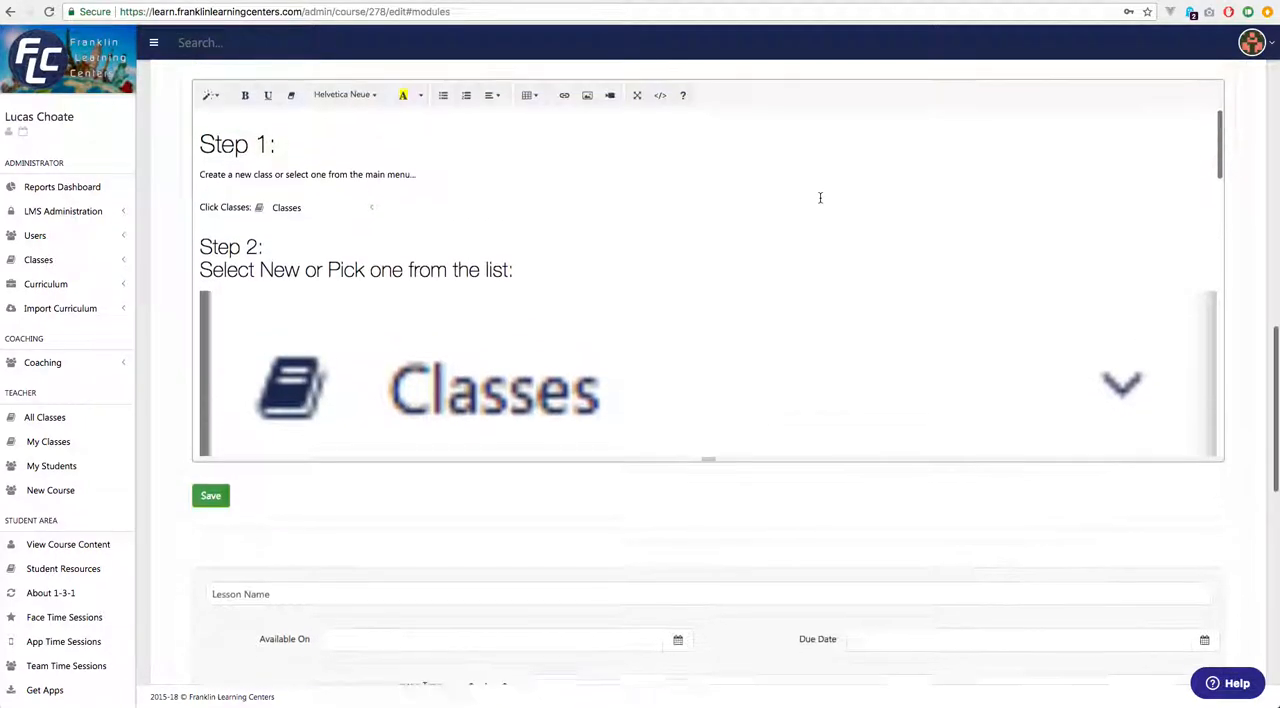
pyautogui.click(800, 337)
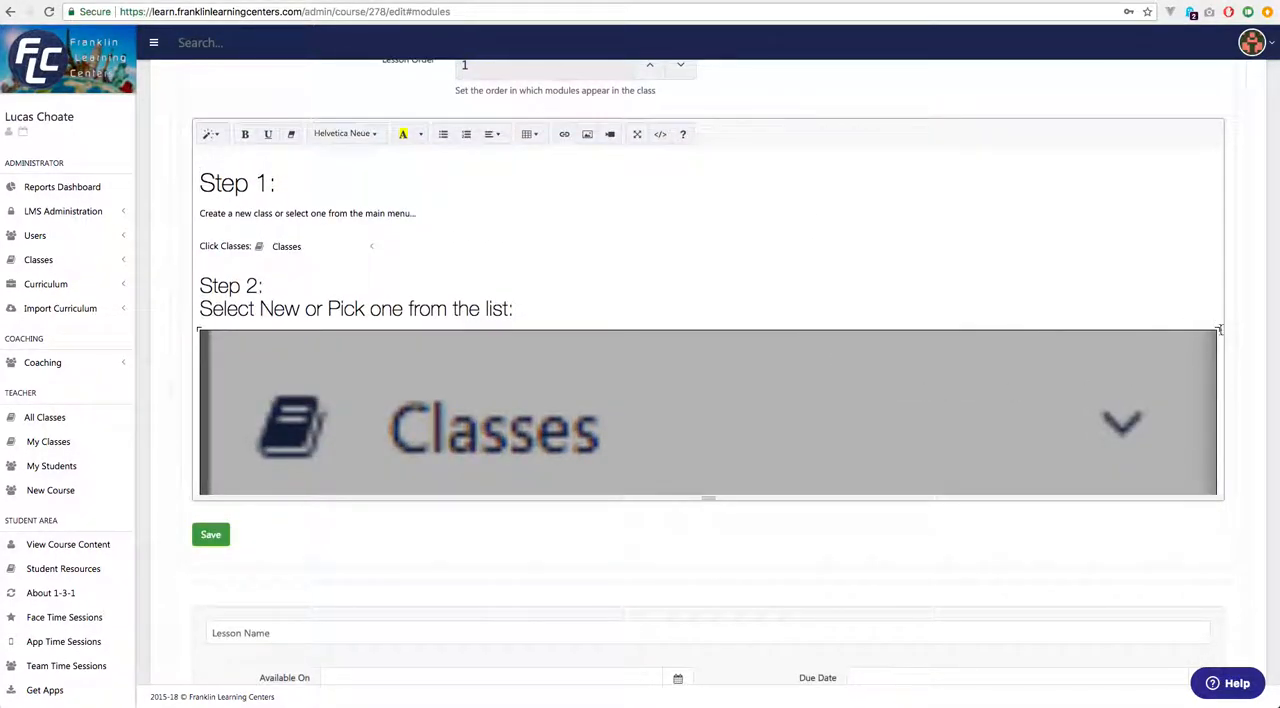
pyautogui.scroll(-5, 403, 449)
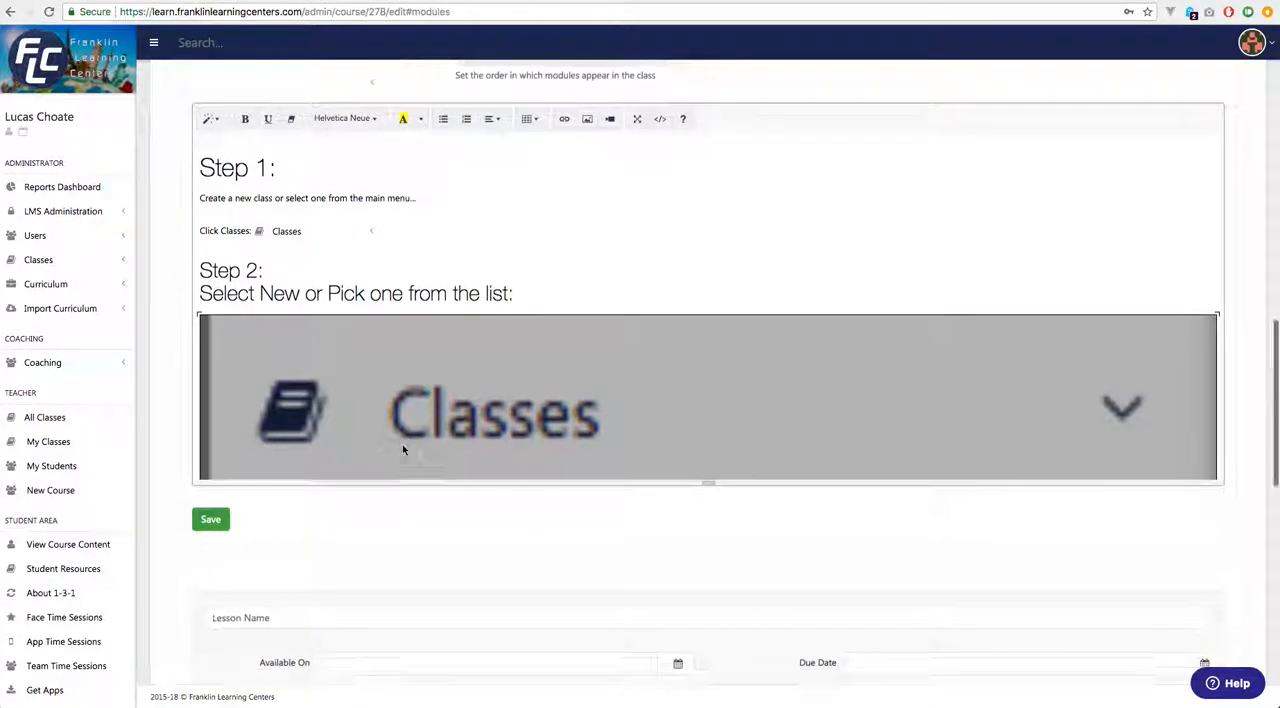
pyautogui.moveTo(711, 117); pyautogui.dragTo(717, 662)
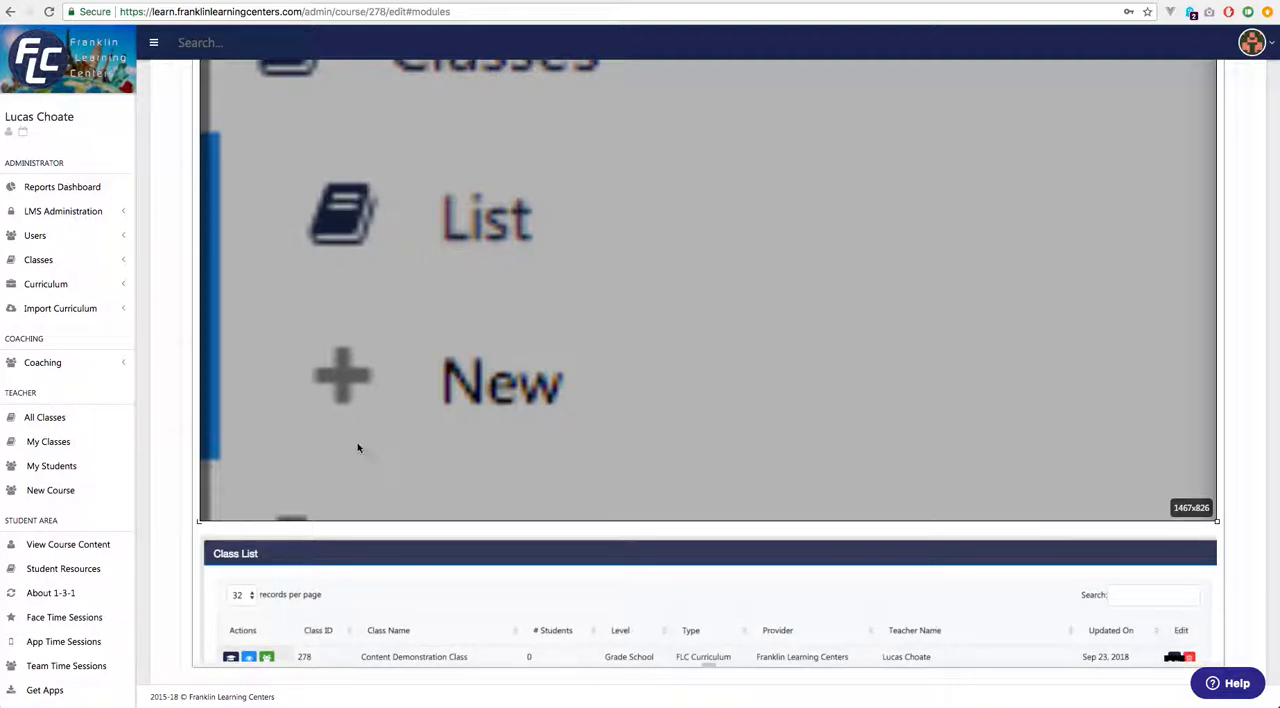
# Try to shrink the Classes menu screenshot below the Step 2 heading by its lower corner.
pyautogui.scroll(5, 338, 456)
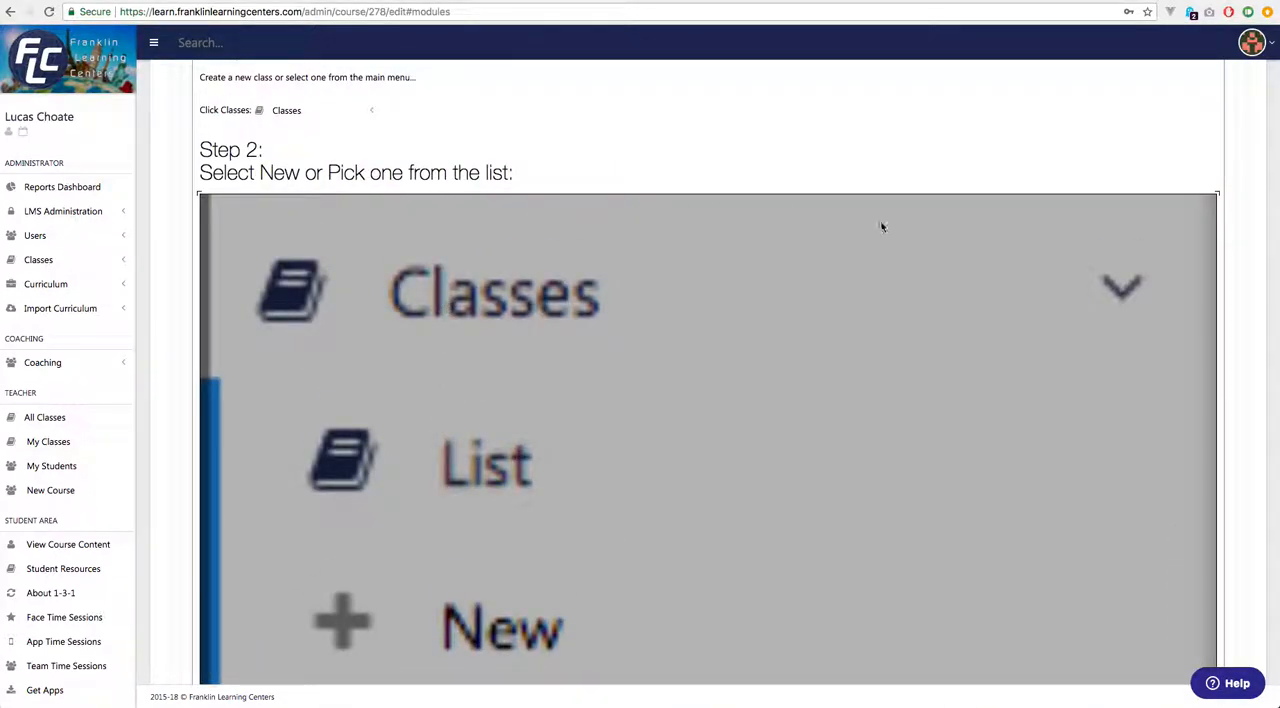
pyautogui.scroll(-8, 580, 497)
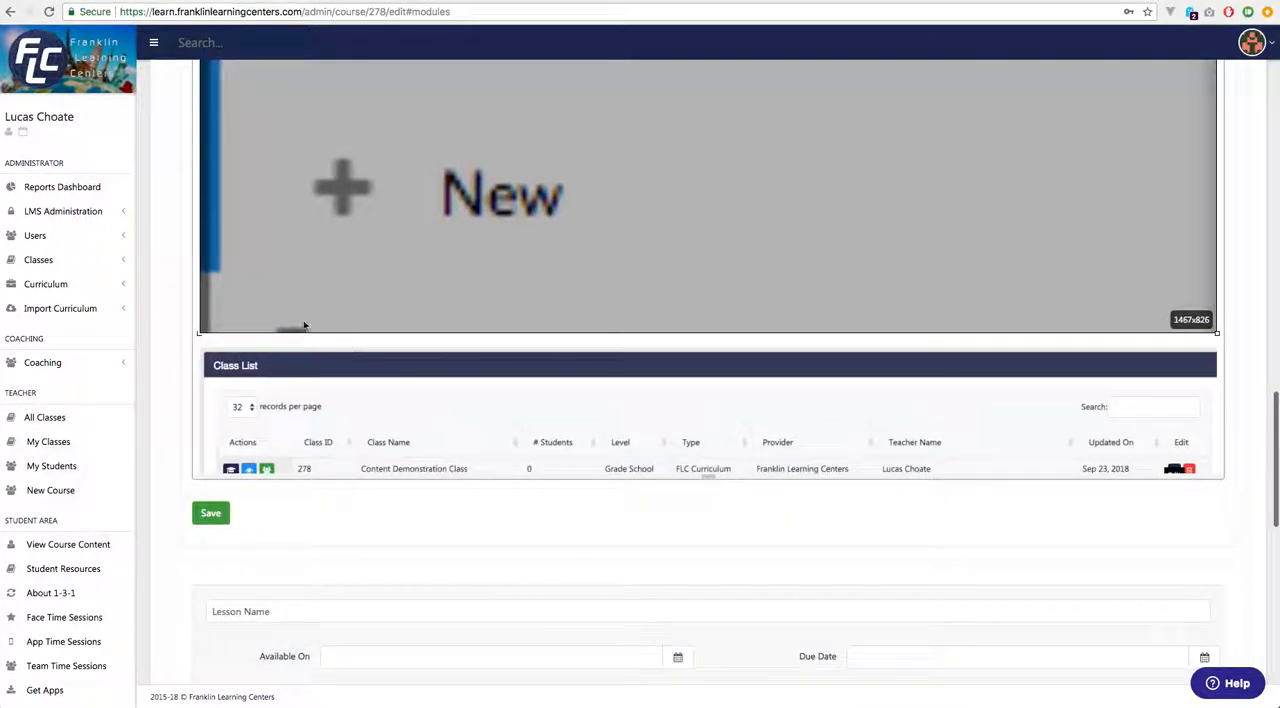
pyautogui.scroll(10, 575, 180)
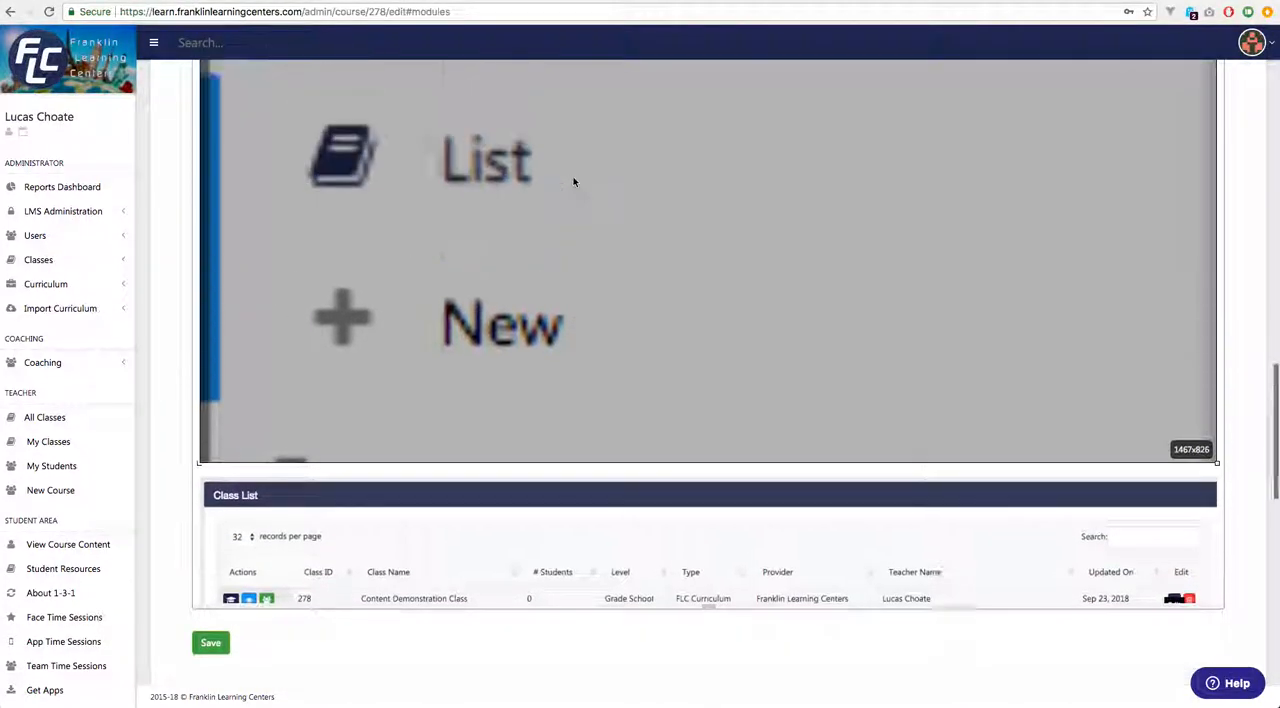
pyautogui.scroll(-7, 564, 418)
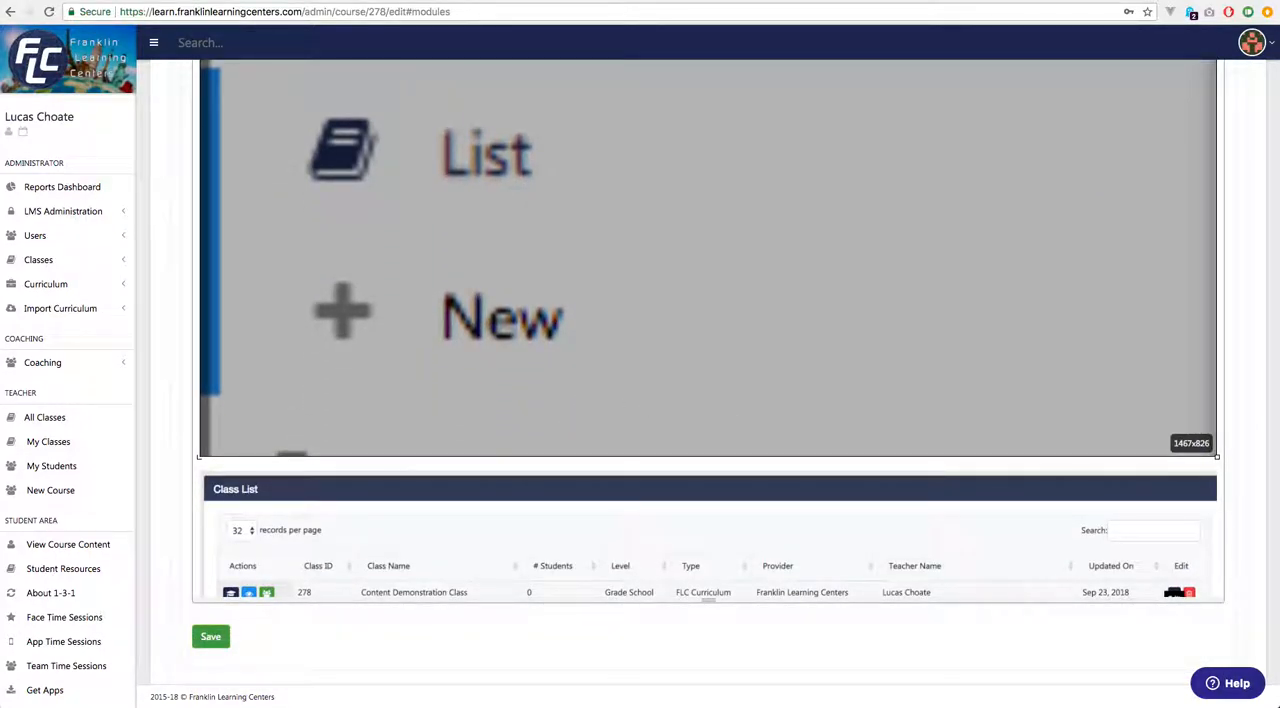
pyautogui.moveTo(1218, 457); pyautogui.dragTo(190, 210)
pyautogui.scroll(10, 500, 375)
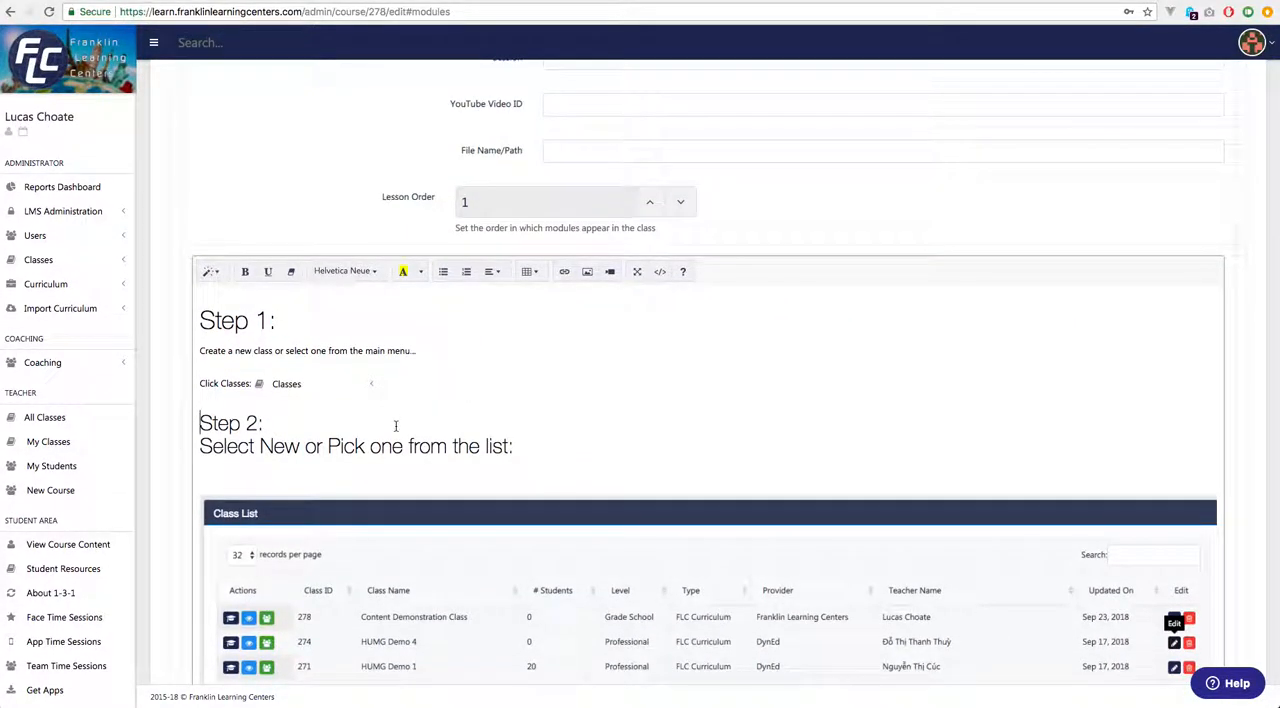
# Save the formatted Lesson 1 content.
pyautogui.scroll(-5, 396, 426)
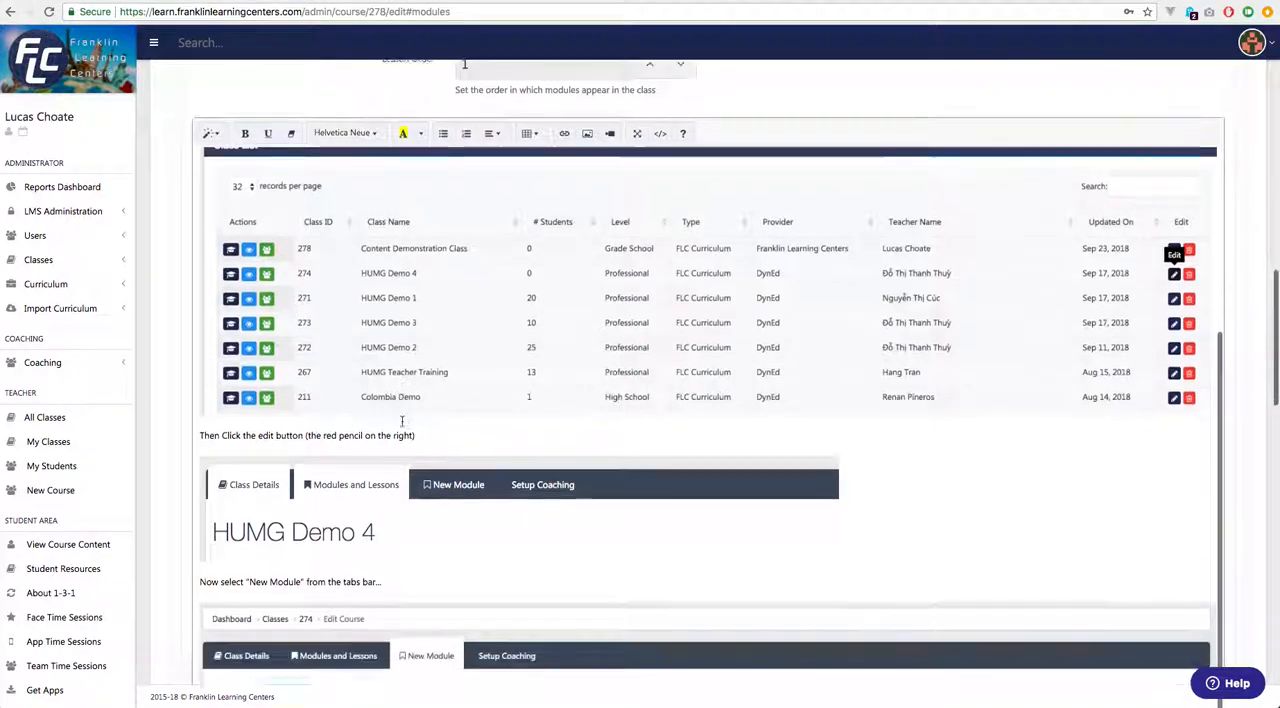
pyautogui.scroll(-9, 402, 421)
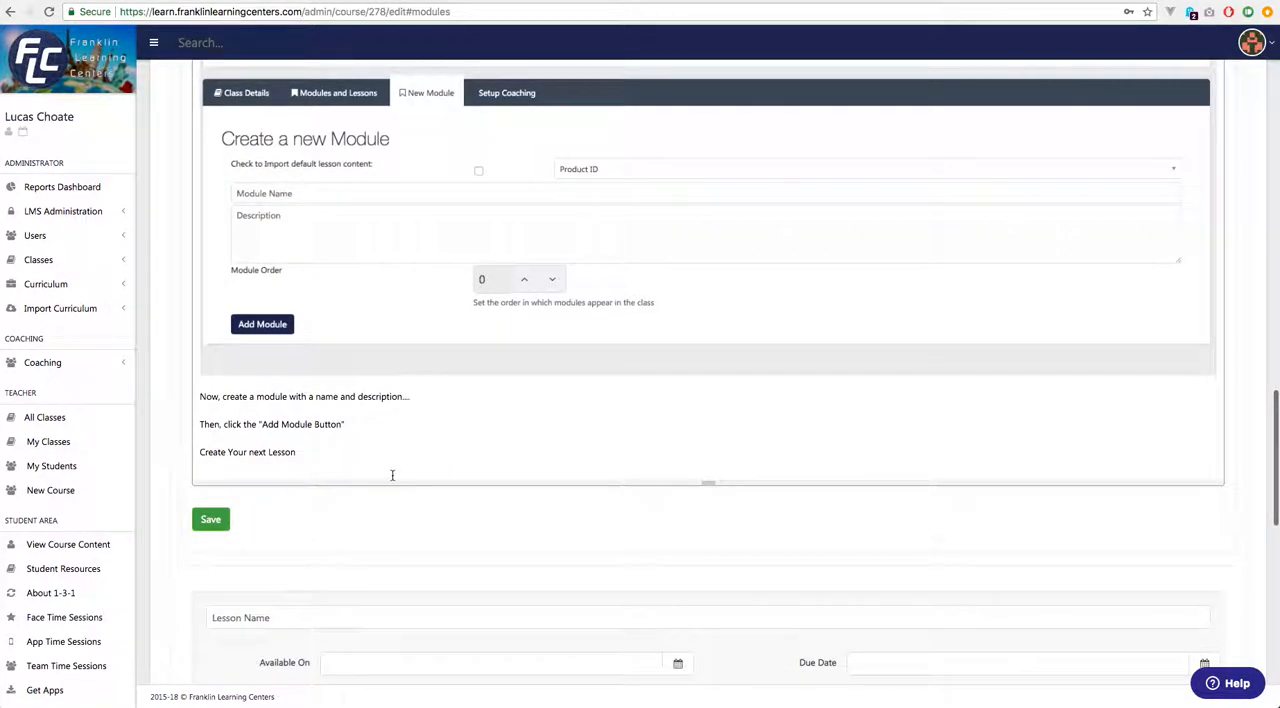
pyautogui.click(213, 521)
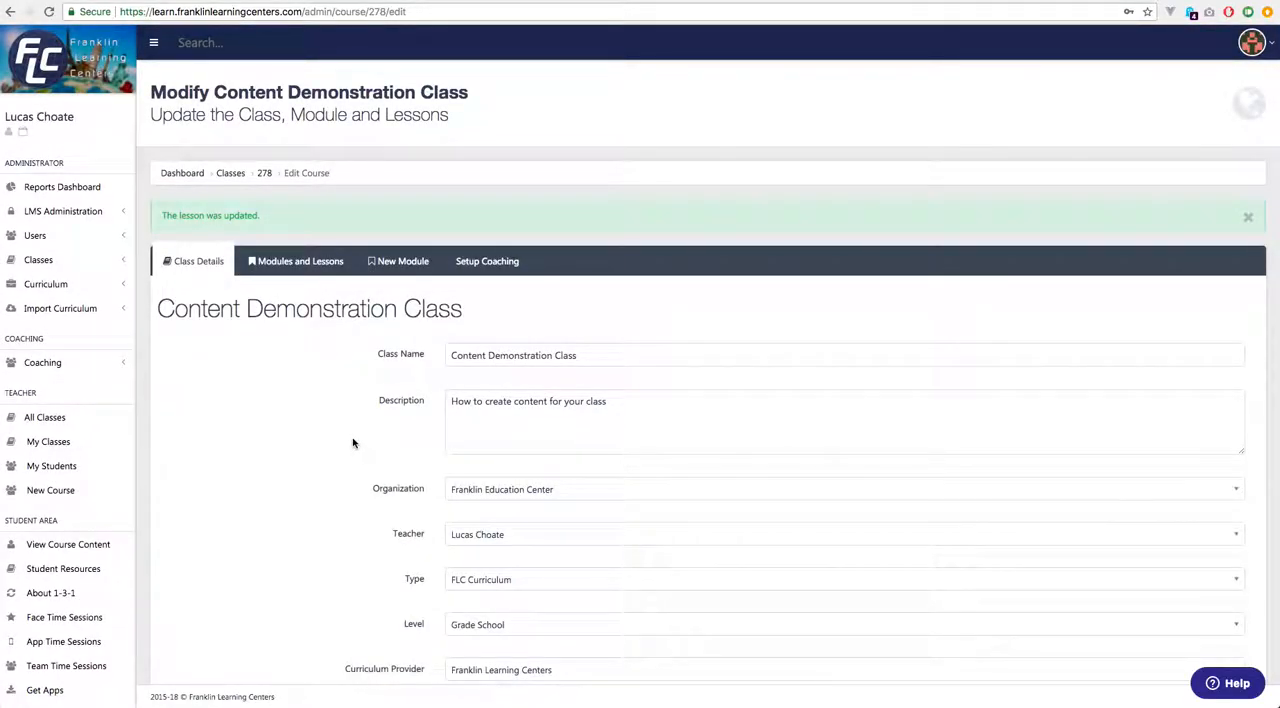
# Reopen Lesson 1 in the Introduction module for editing.
pyautogui.click(314, 261)
pyautogui.click(224, 306)
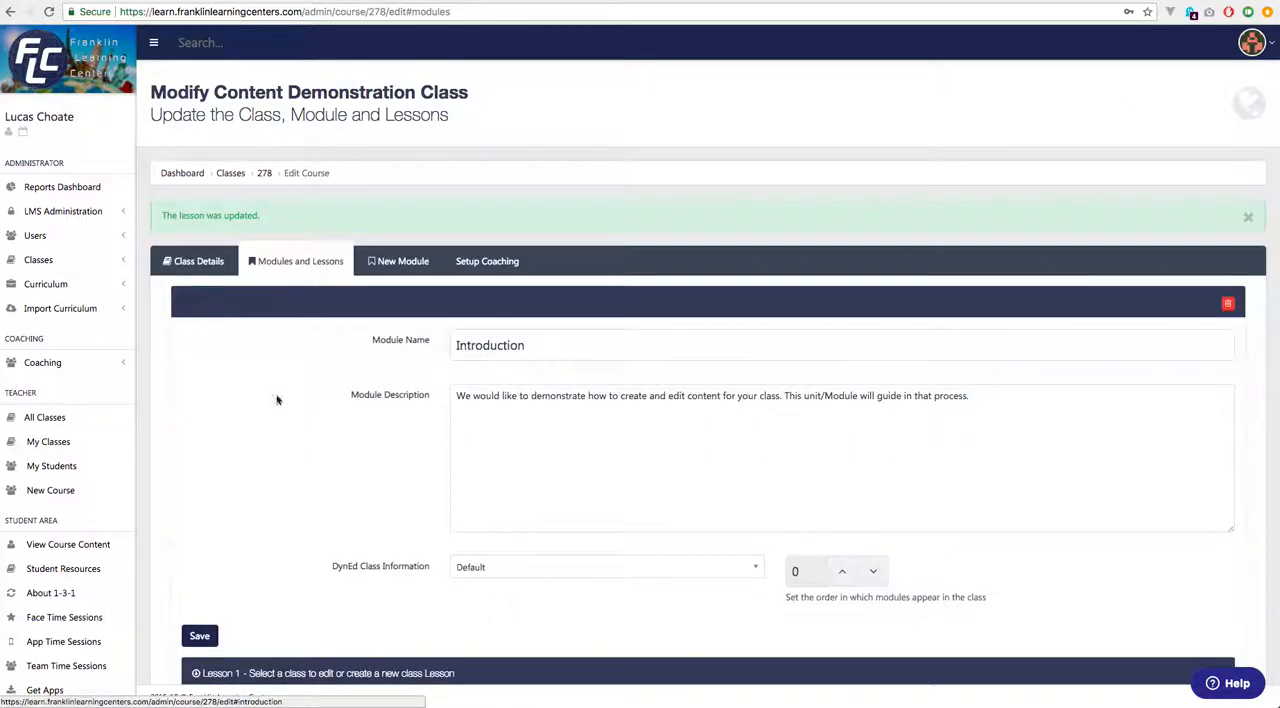
pyautogui.scroll(-4, 290, 420)
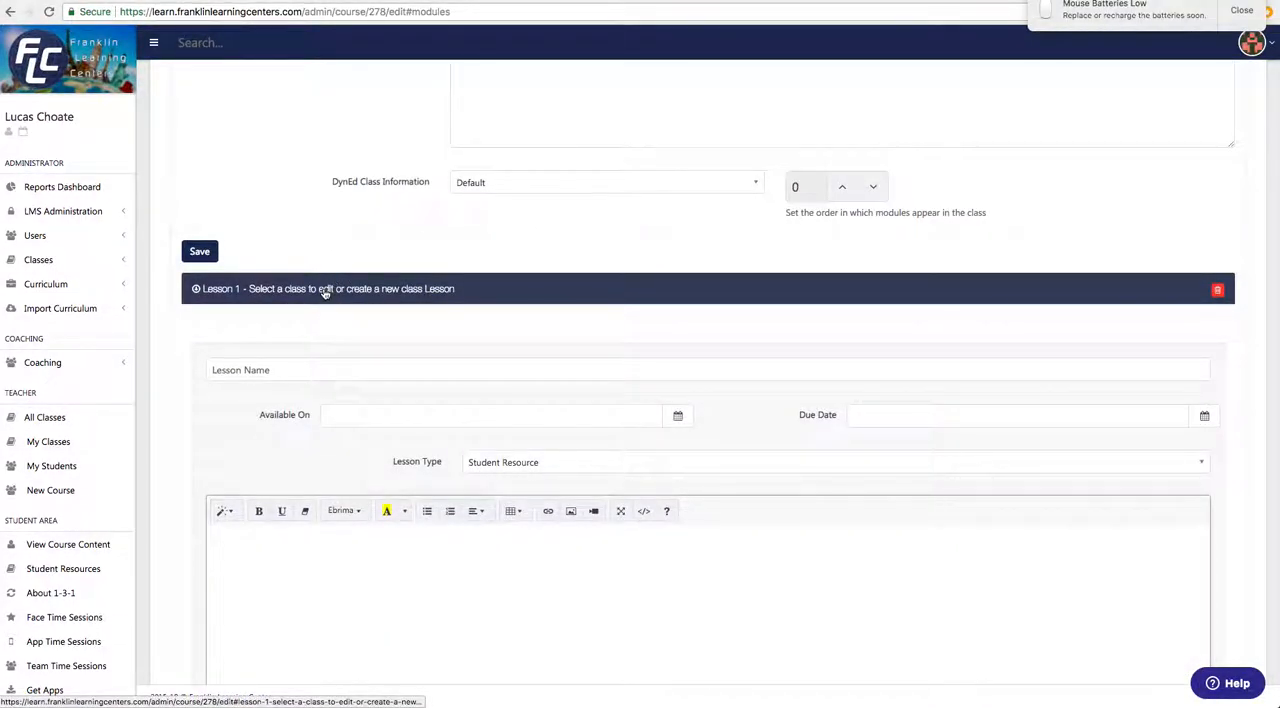
pyautogui.scroll(-4, 309, 323)
pyautogui.scroll(-3, 307, 324)
pyautogui.scroll(7, 308, 328)
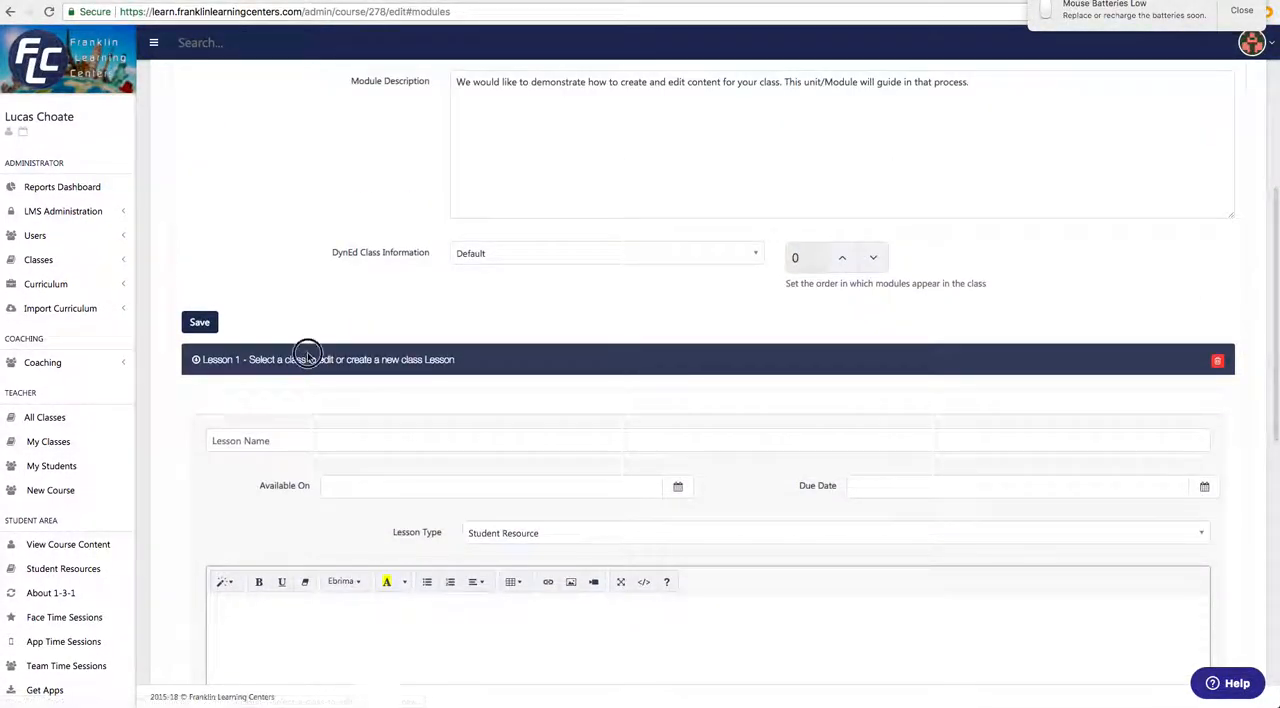
pyautogui.click(306, 360)
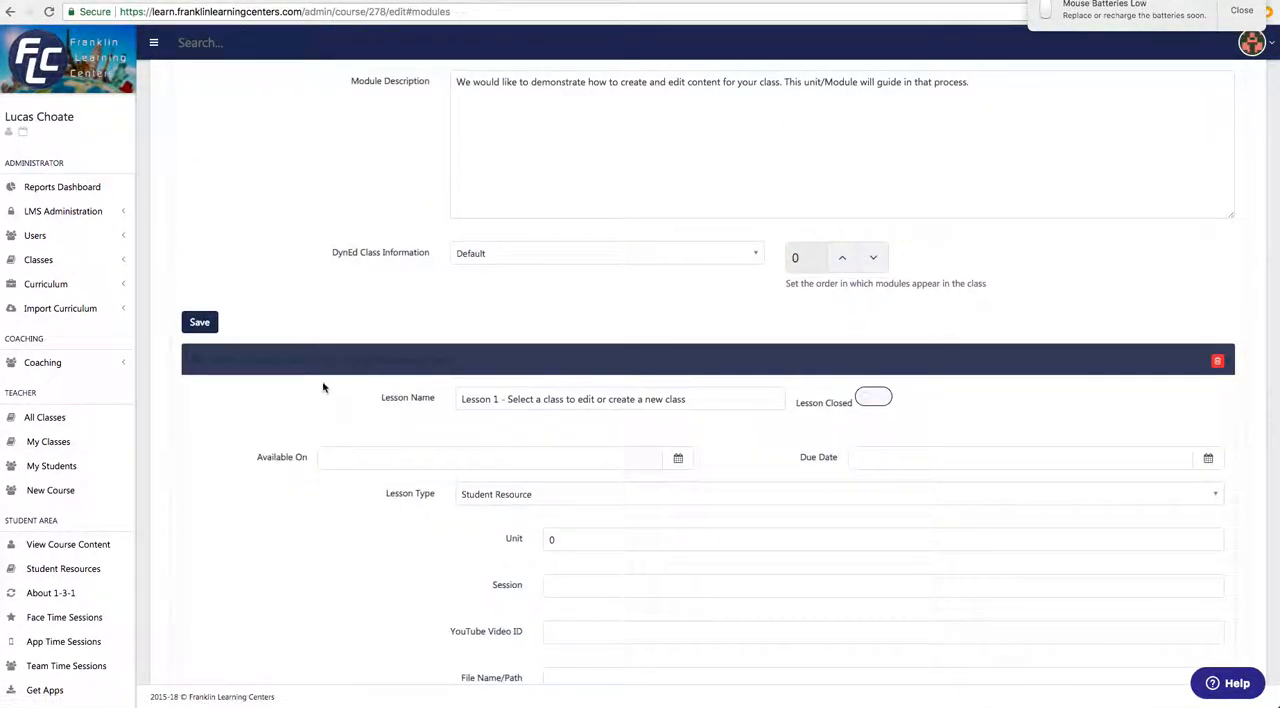
# Set both the Unit and the Session of Lesson 1 to 1.
pyautogui.scroll(-1, 321, 387)
pyautogui.scroll(-3, 321, 387)
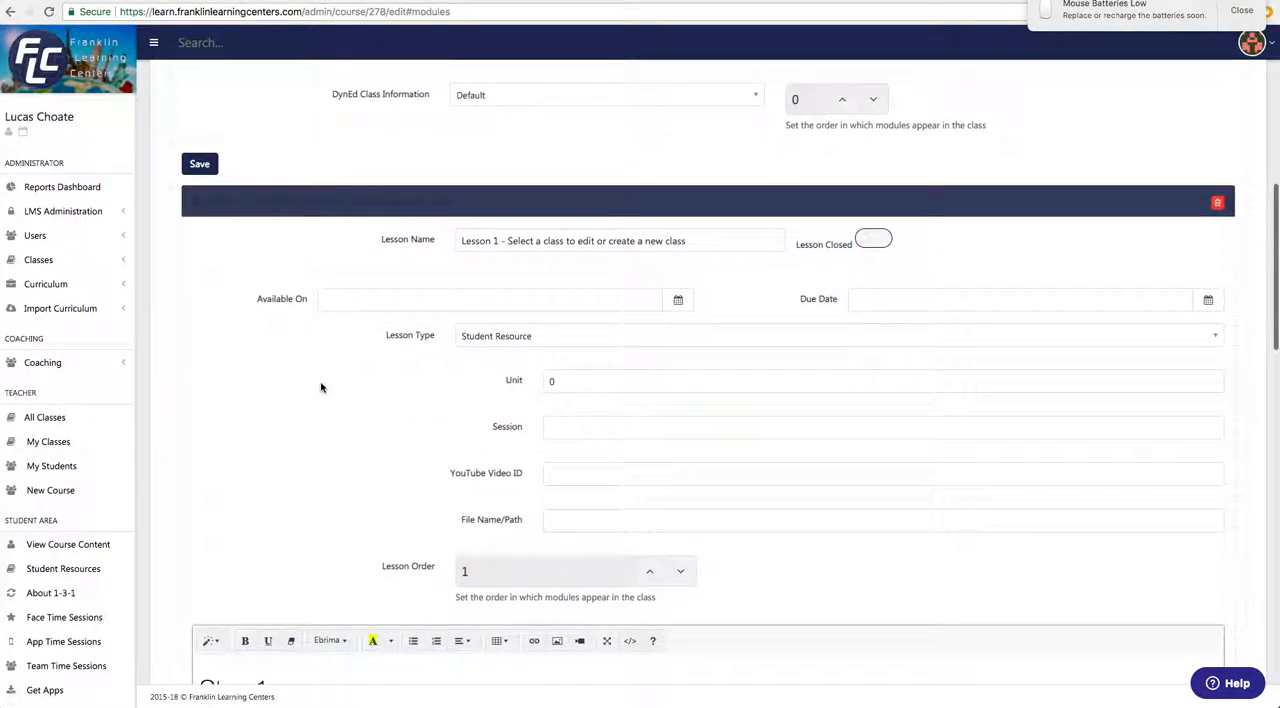
pyautogui.scroll(-2, 363, 366)
pyautogui.click(579, 304)
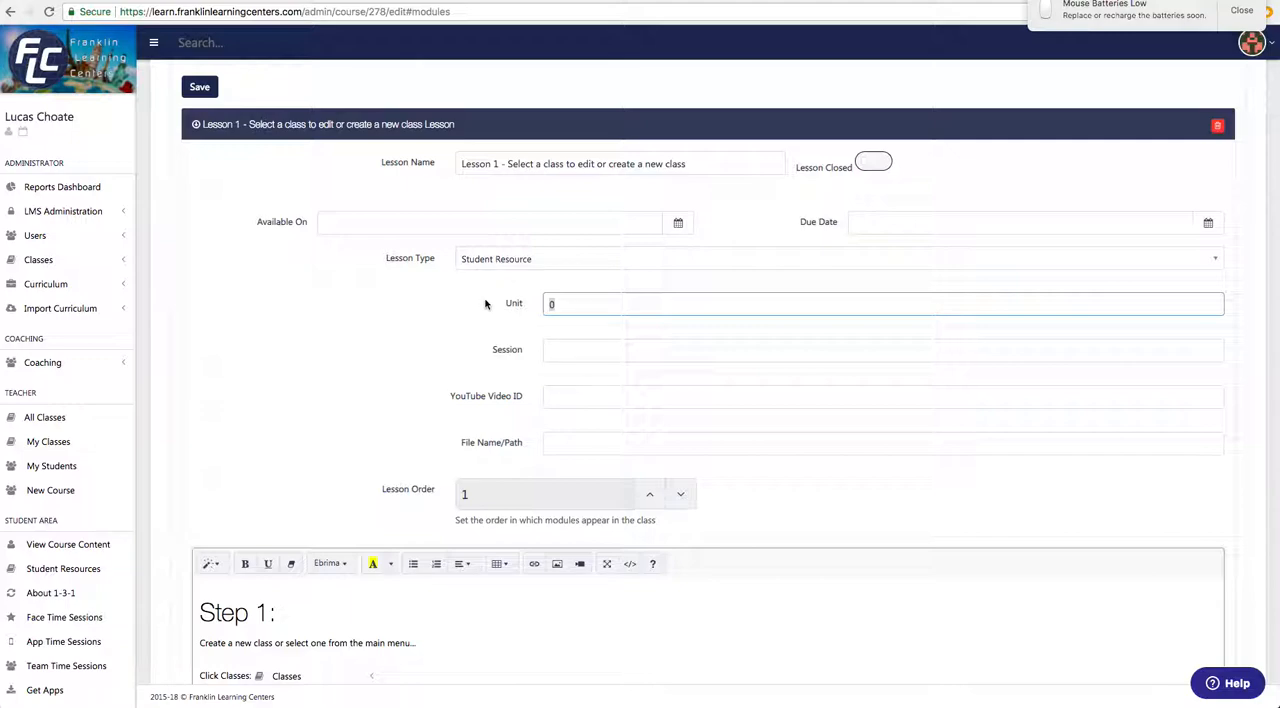
pyautogui.press('Tab')
pyautogui.click(572, 352)
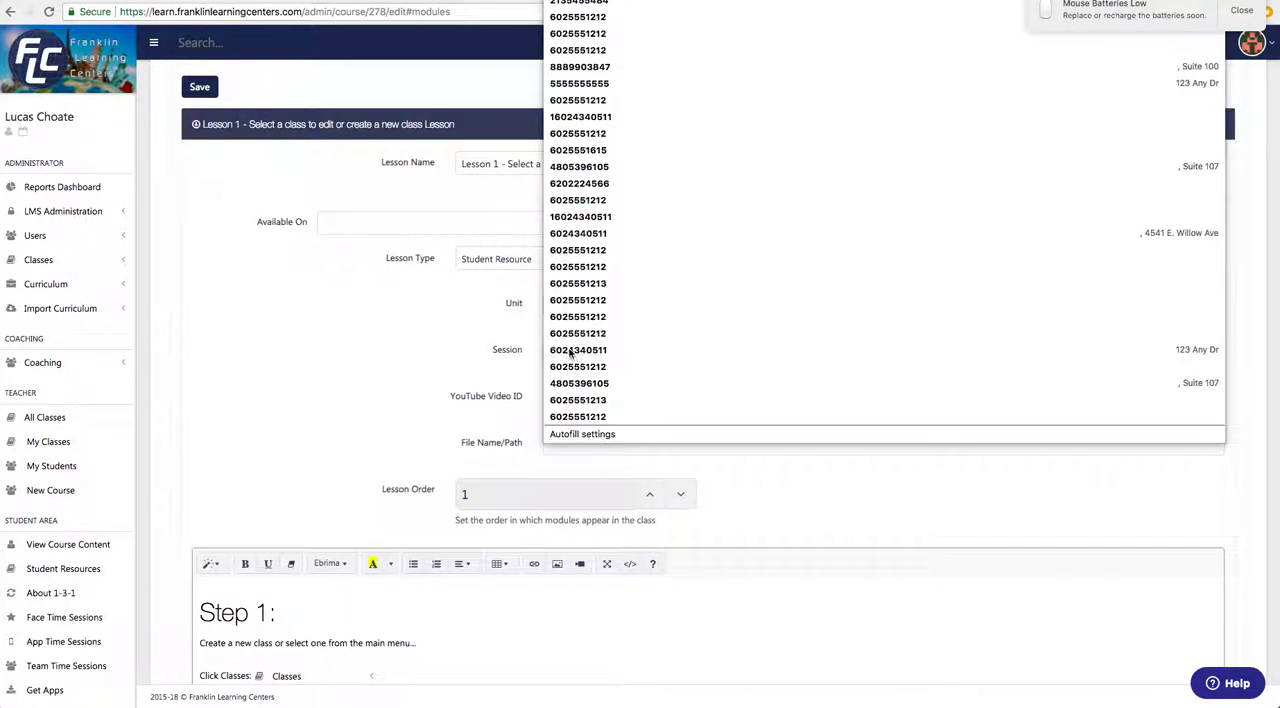
pyautogui.write('1')
pyautogui.click(501, 356)
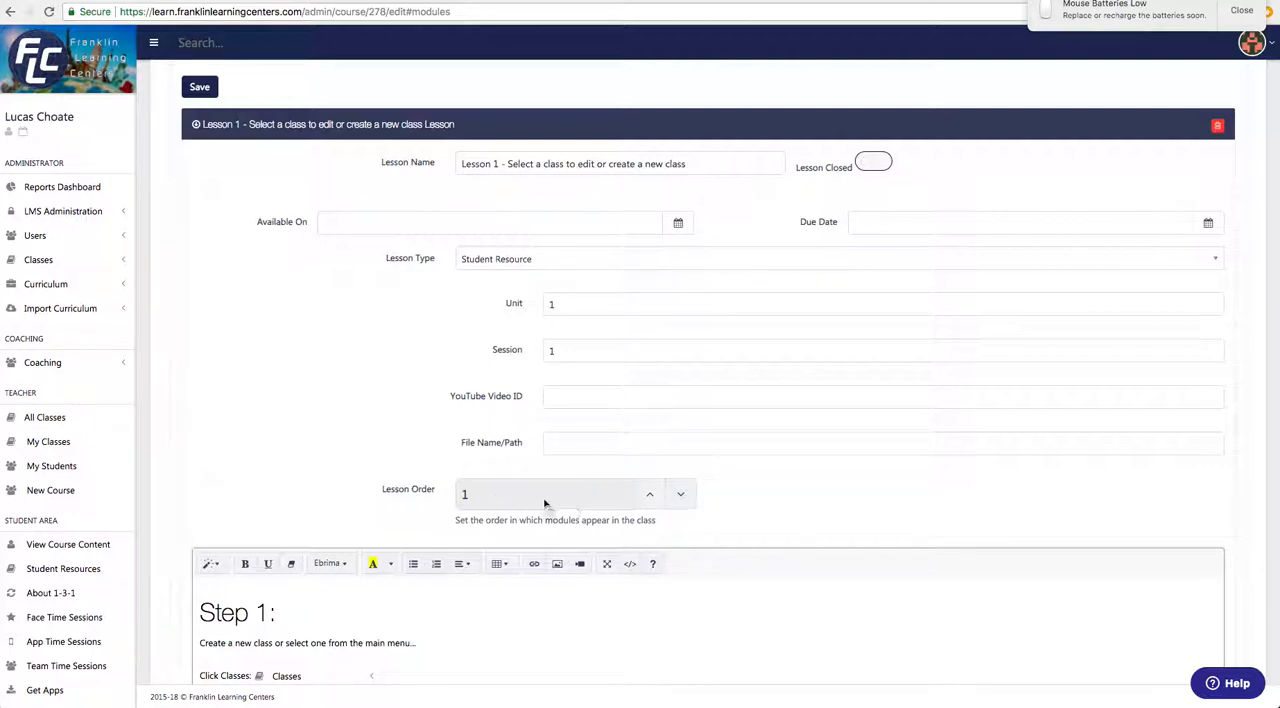
# Save the Unit and Session changes to Lesson 1.
pyautogui.scroll(-1, 213, 461)
pyautogui.scroll(-7, 213, 461)
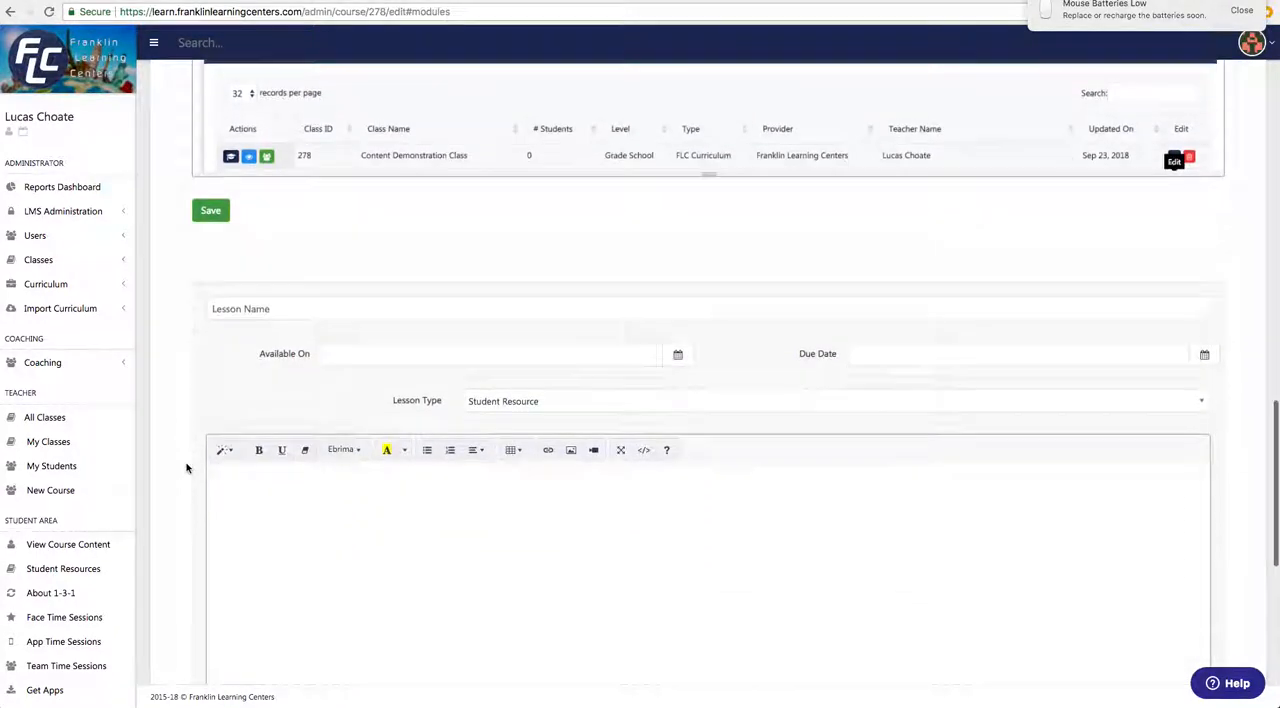
pyautogui.click(371, 310)
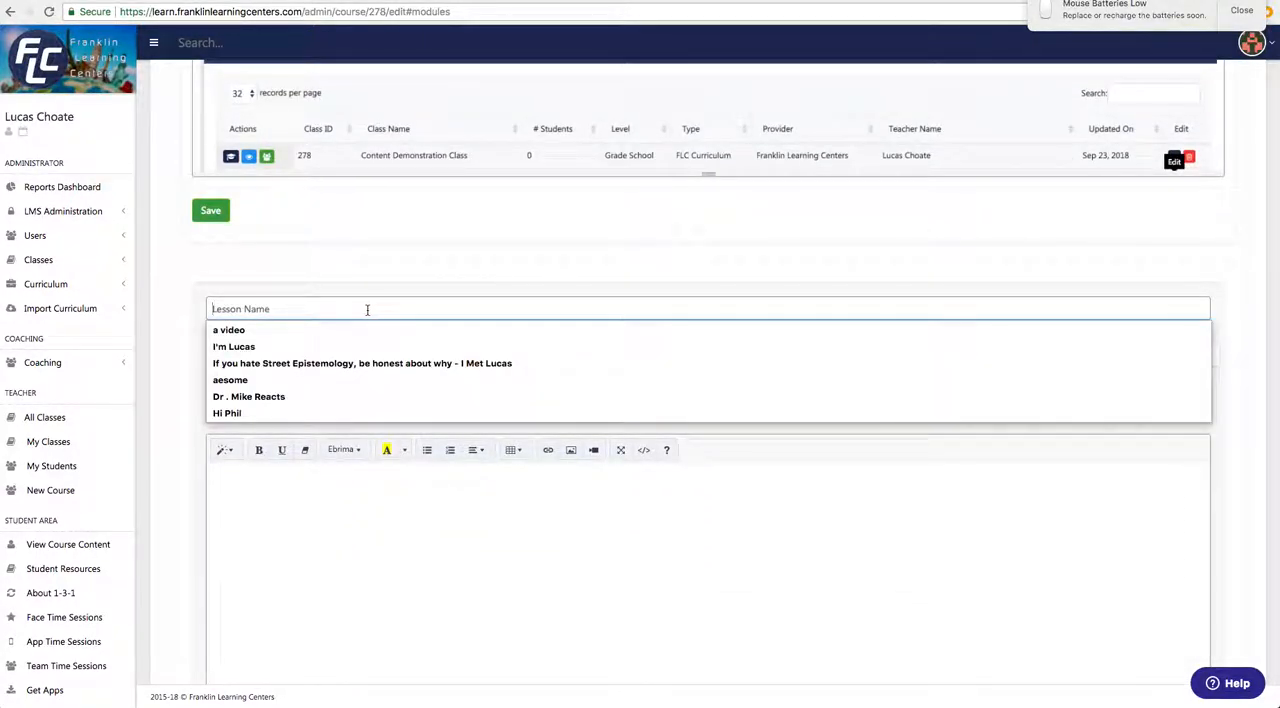
pyautogui.click(211, 211)
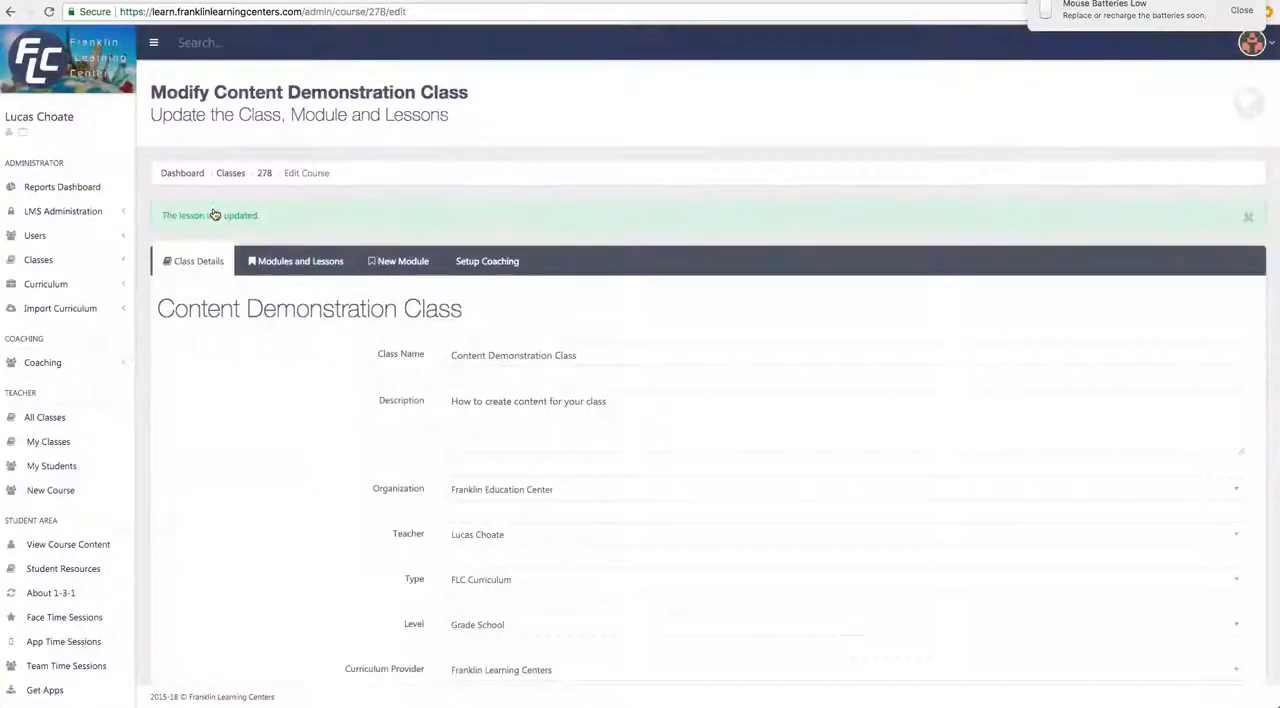
# Reopen the Introduction module and name its new lesson "Lesson 2 - Save your content.".
pyautogui.scroll(-2, 334, 300)
pyautogui.click(300, 184)
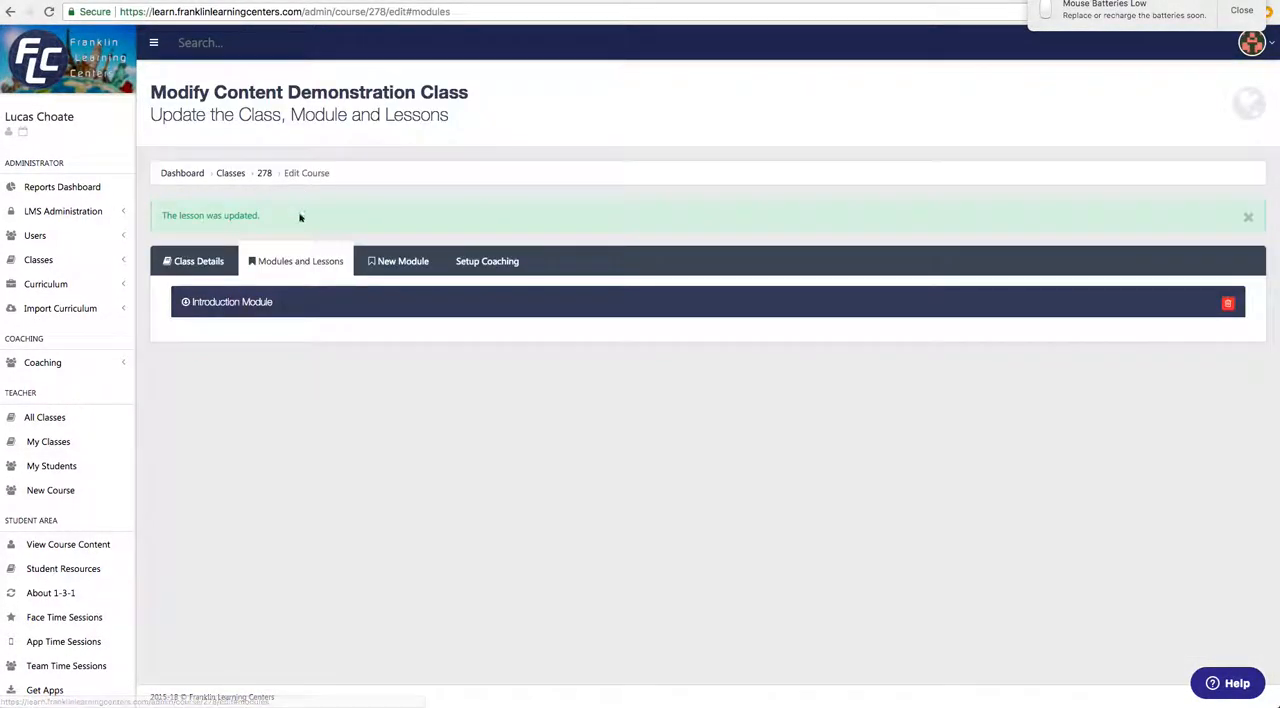
pyautogui.click(277, 303)
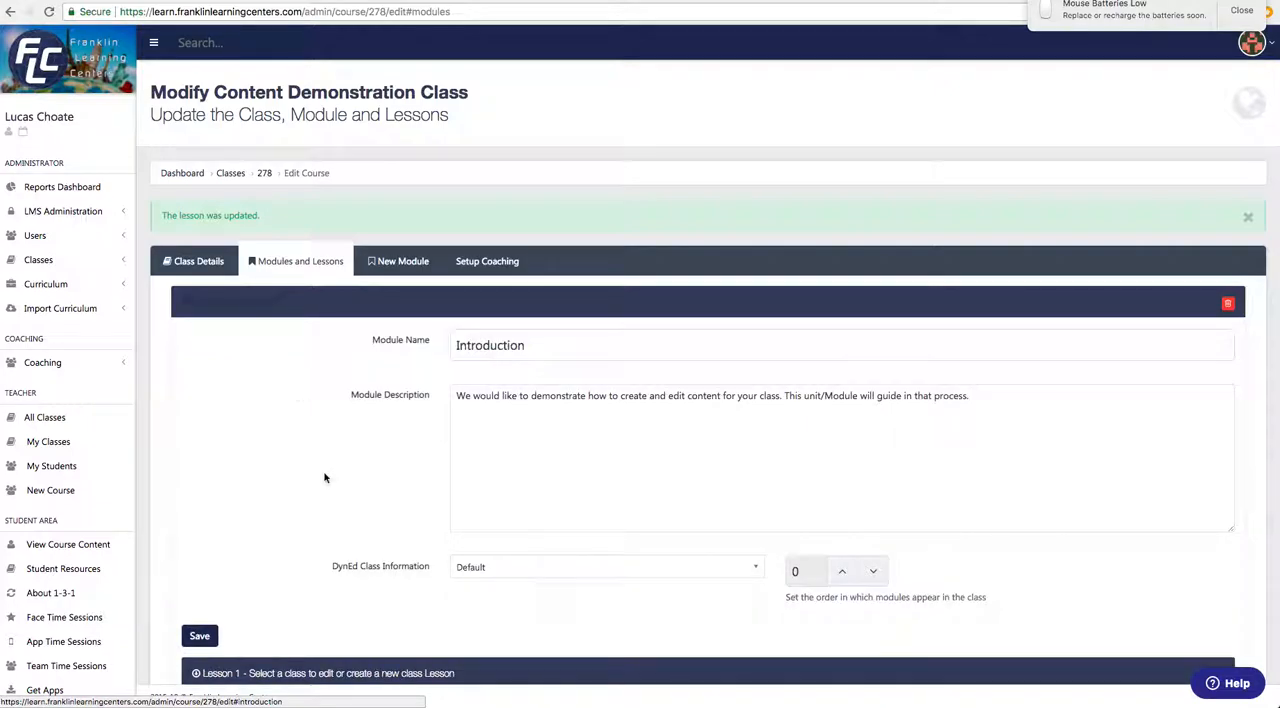
pyautogui.scroll(-5, 324, 477)
pyautogui.click(356, 304)
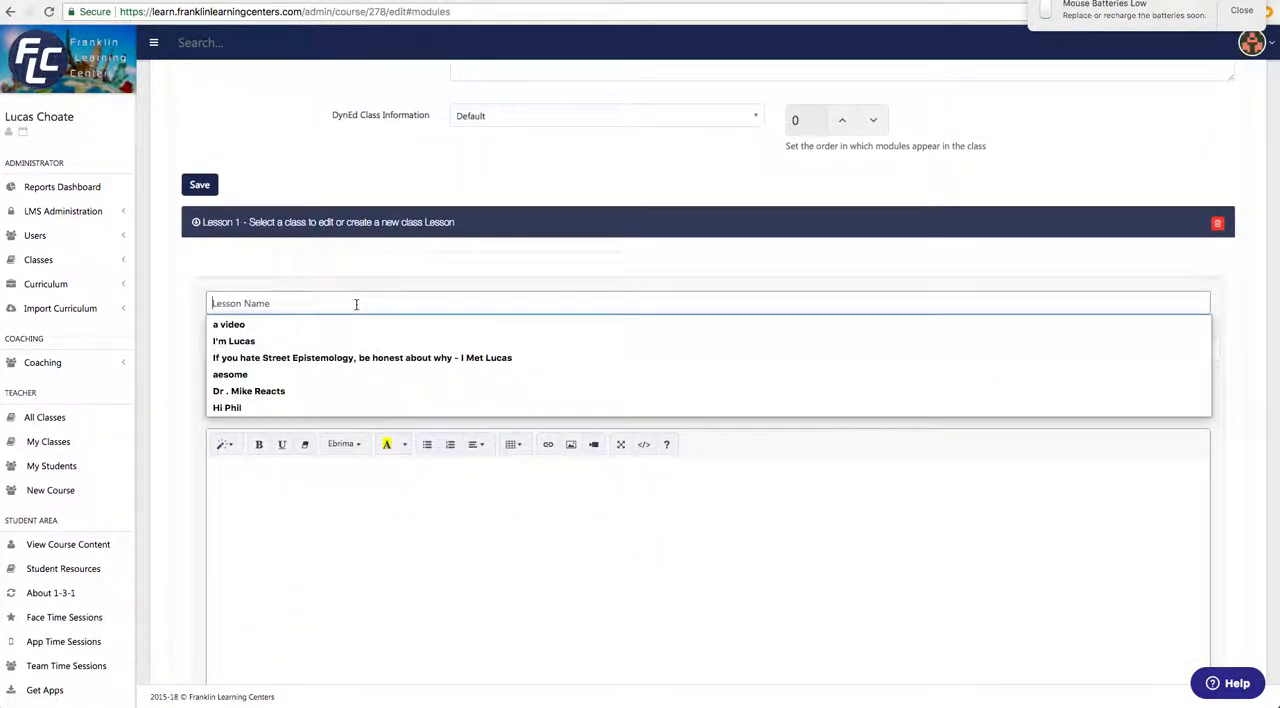
pyautogui.write('L')
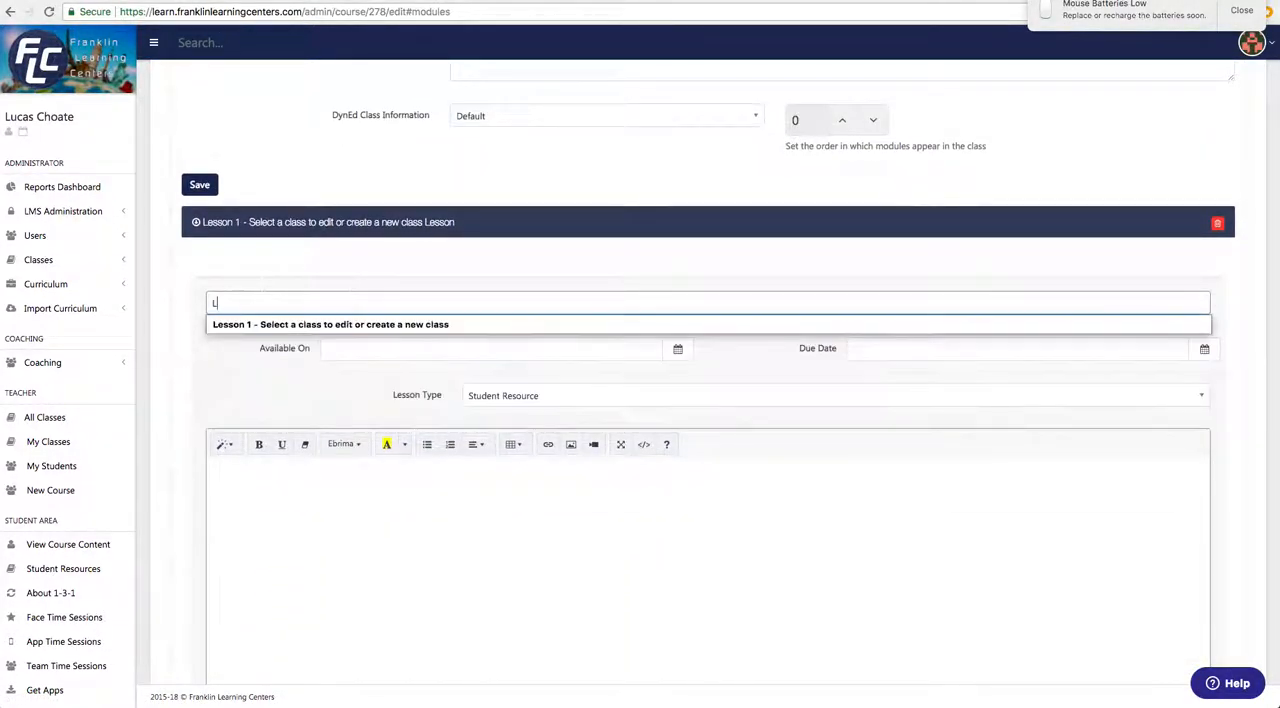
pyautogui.write('esson 2')
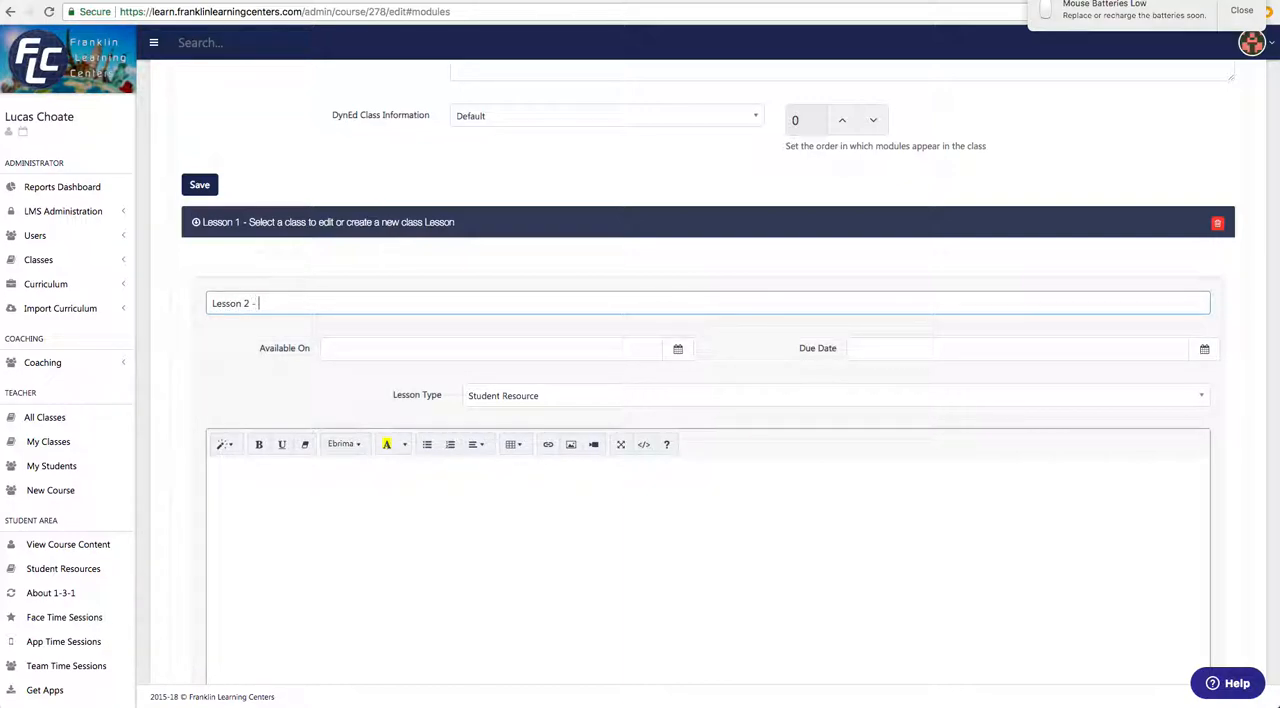
pyautogui.write(' - Save your')
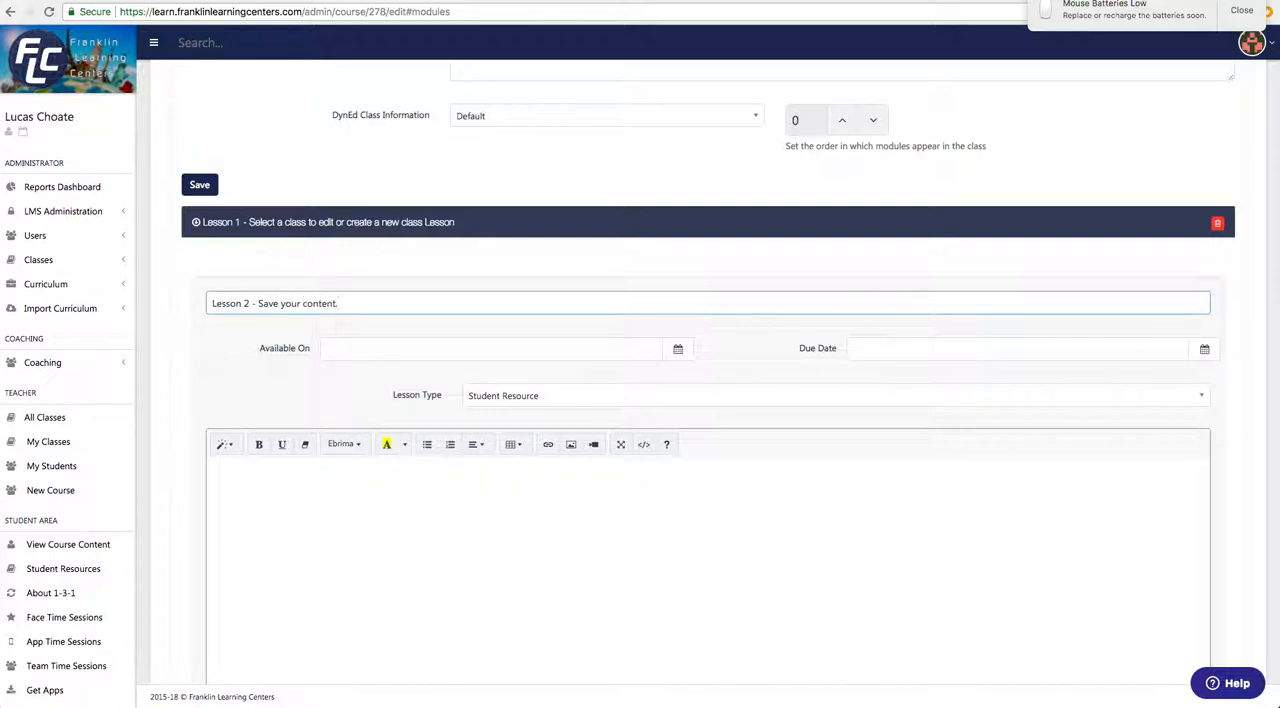
pyautogui.write(' content.')
# Write "Don't forget to save your content." as the lesson content and start a second paragraph with "This lesson will contain the video that we are recording".
pyautogui.click(394, 515)
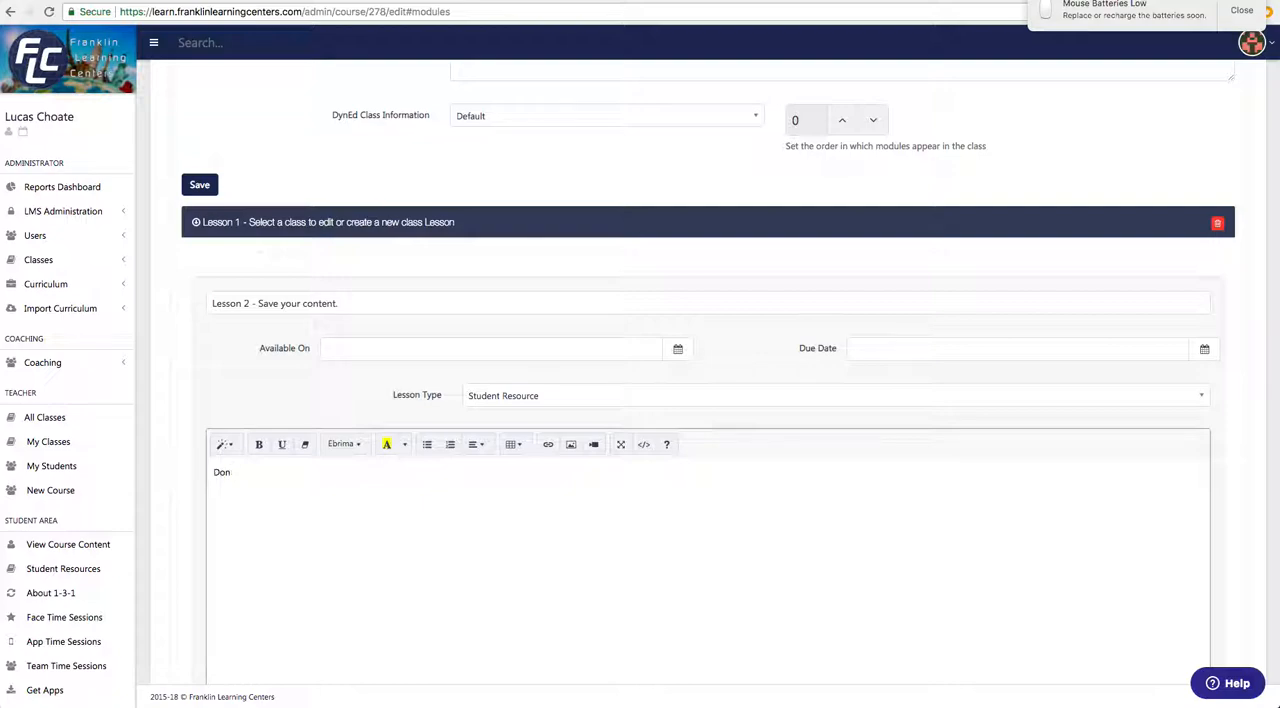
pyautogui.write("Don't forget to save your content.")
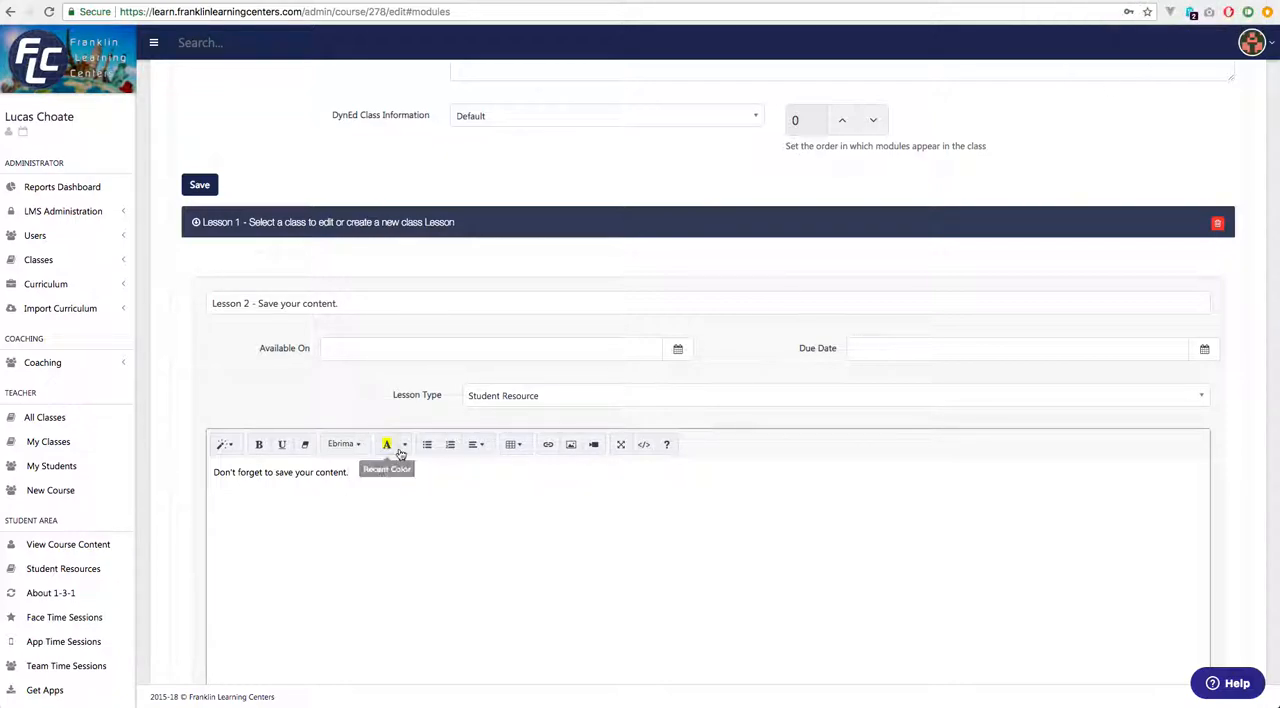
pyautogui.scroll(1, 420, 475)
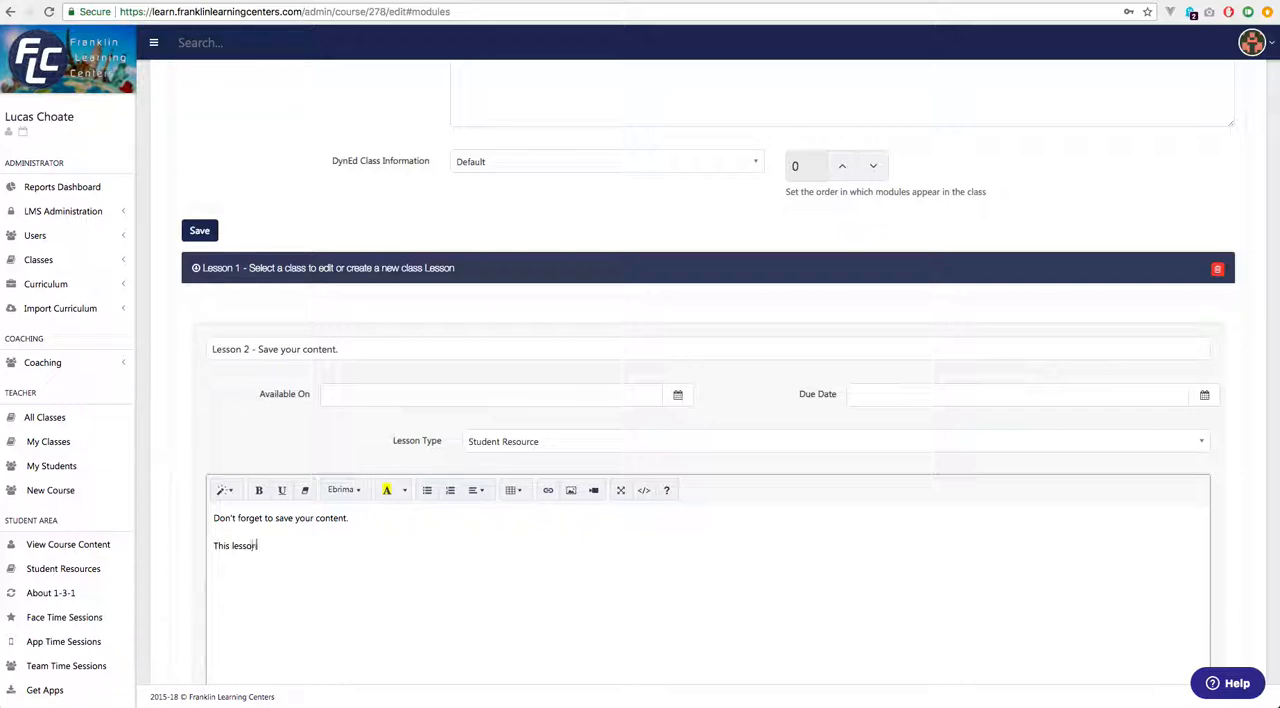
pyautogui.write('ll contain the video that we are recording')
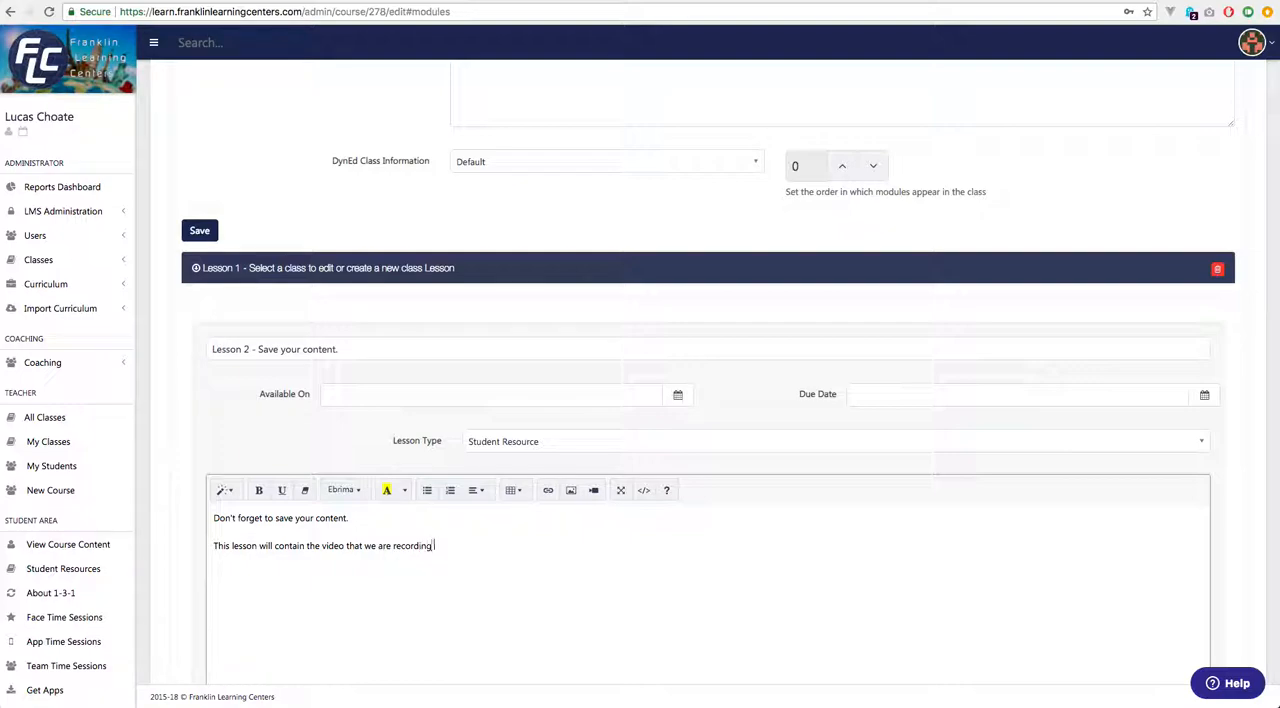
# Continue the second paragraph with "right now... I'll will add it after I put this video up on youtube or another hosting provider.".
pyautogui.write('t no')
pyautogui.write("w... I'll wri")
pyautogui.write('l add it afte')
pyautogui.write('r I ho')
pyautogui.write('video up on youtube or another')
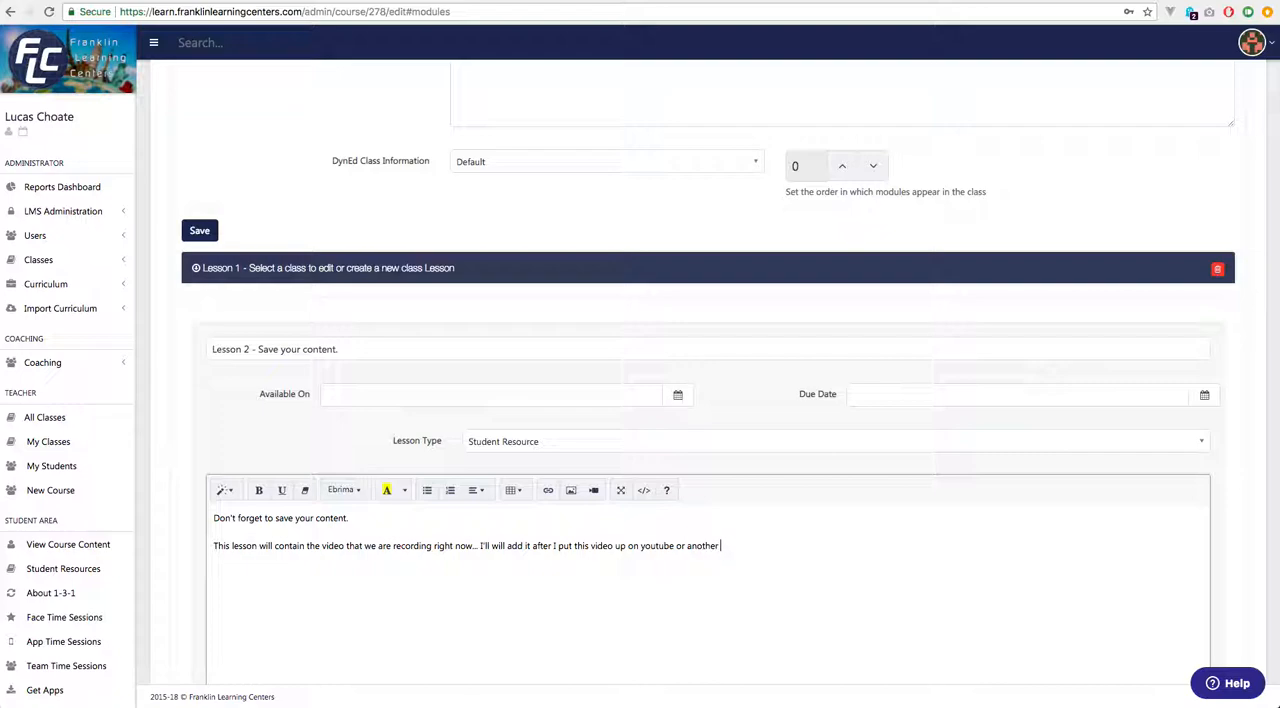
pyautogui.write('provider.')
# Paste RGG2GNvpwA4 as the new lesson's YouTube Video ID.
pyautogui.scroll(-5, 551, 568)
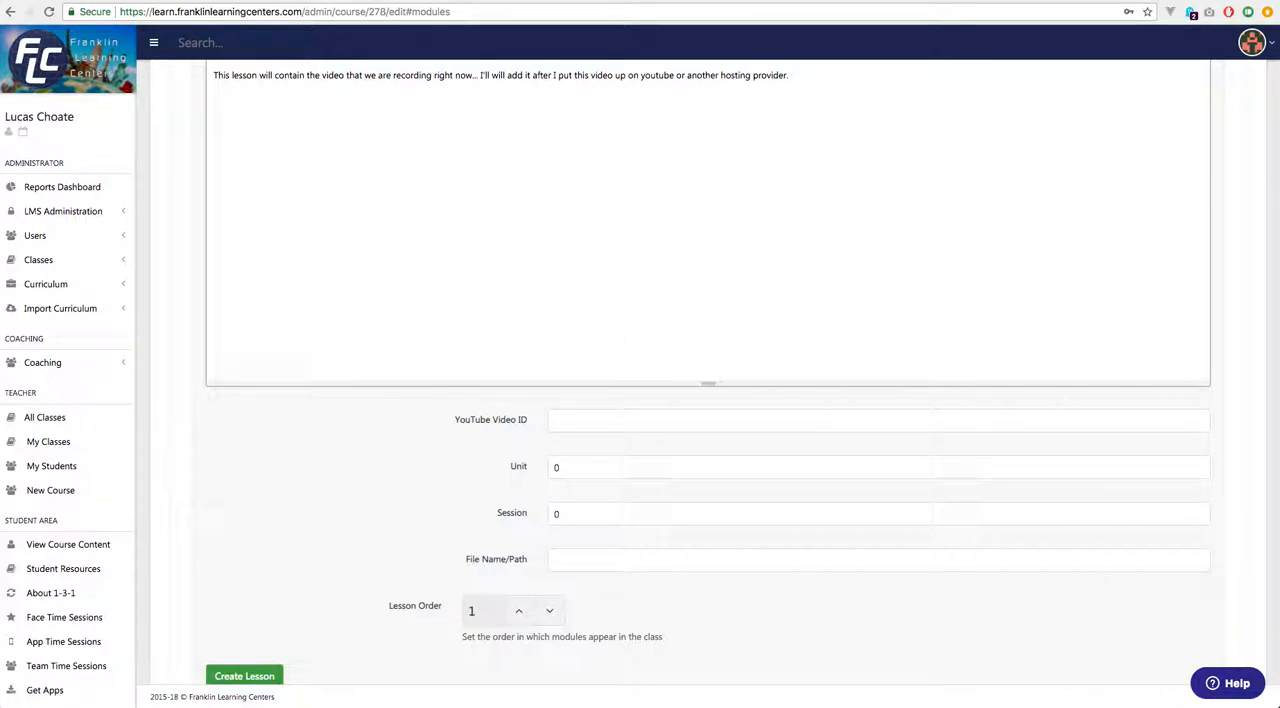
pyautogui.moveTo(434, 690)
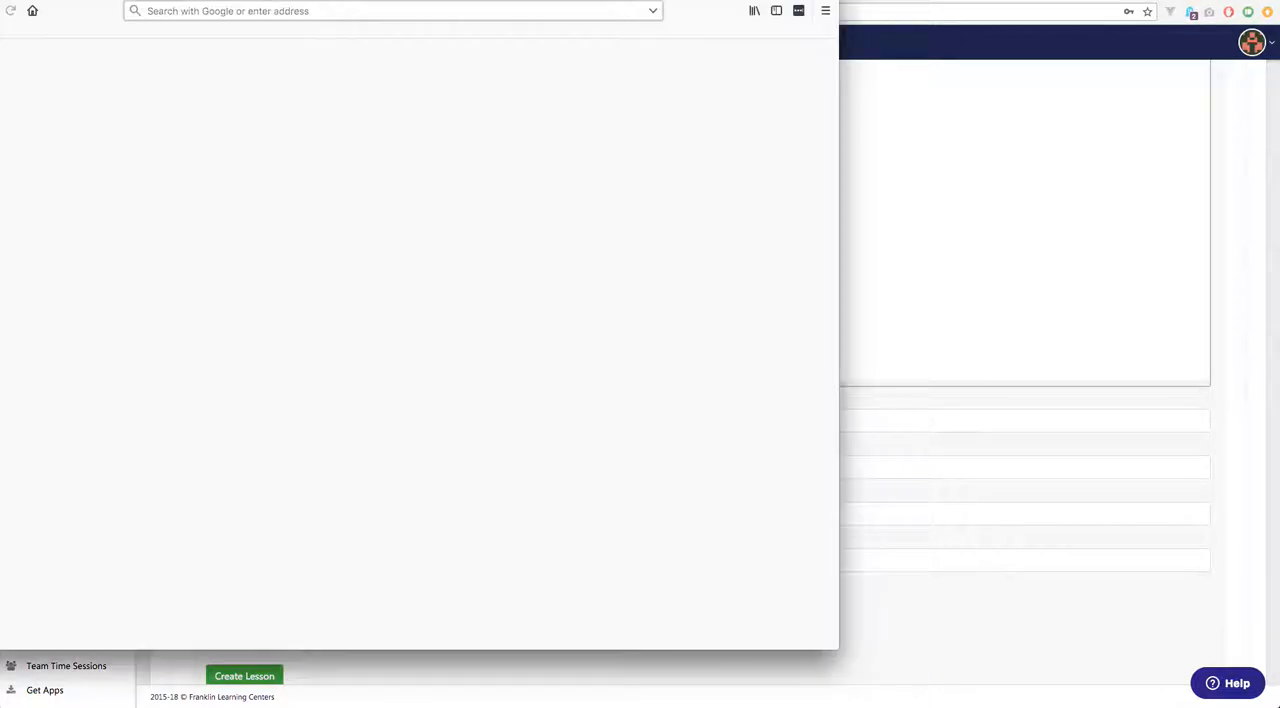
pyautogui.moveTo(670, 2); pyautogui.dragTo(1279, 191)
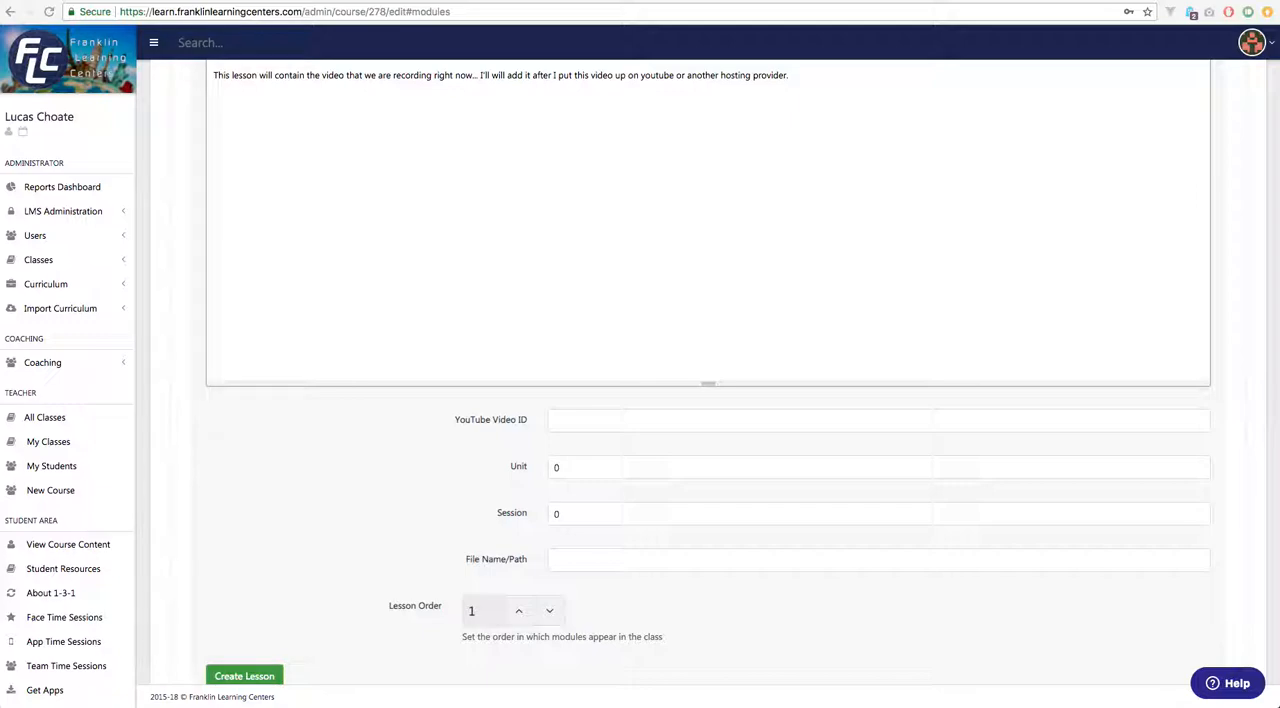
pyautogui.click(614, 421)
pyautogui.write('RGG2GNvpwAJ')
pyautogui.click(390, 444)
pyautogui.click(855, 72)
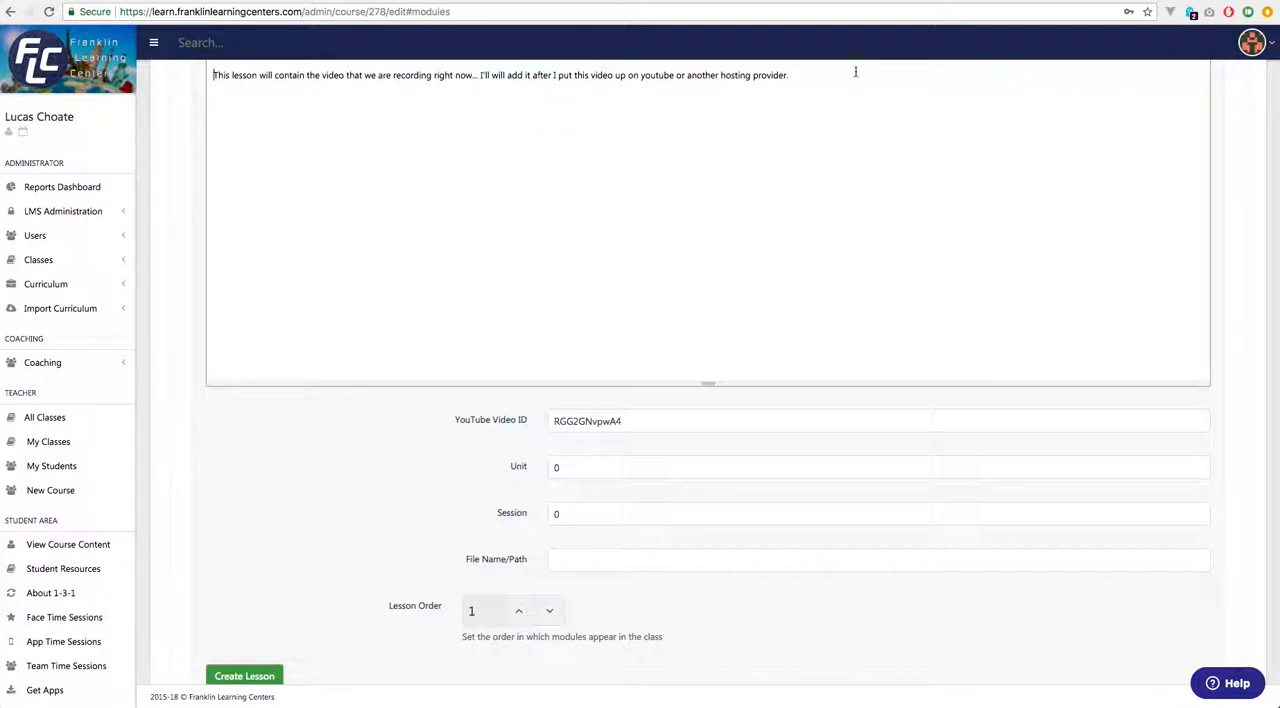
pyautogui.press('Return')
pyautogui.write('https://www.youtube.com/watch?v=RGG2GNvpwA4')
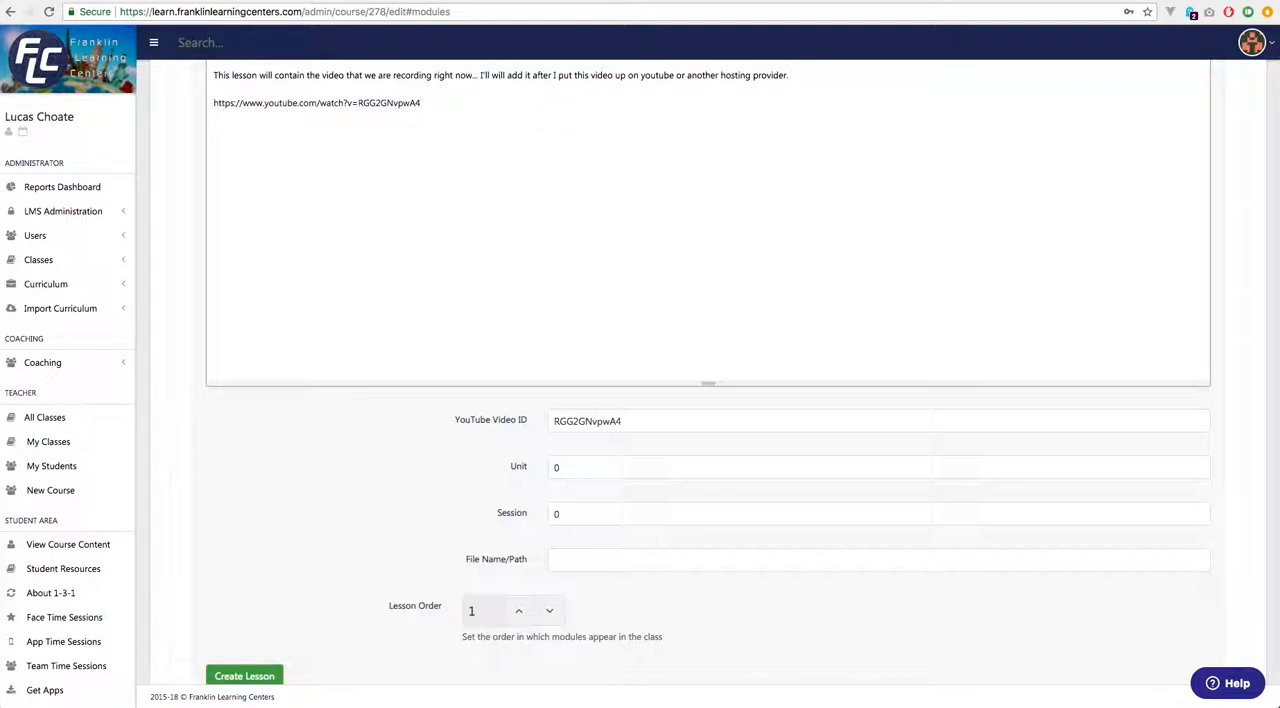
pyautogui.scroll(2, 700, 250)
pyautogui.doubleClick(382, 180)
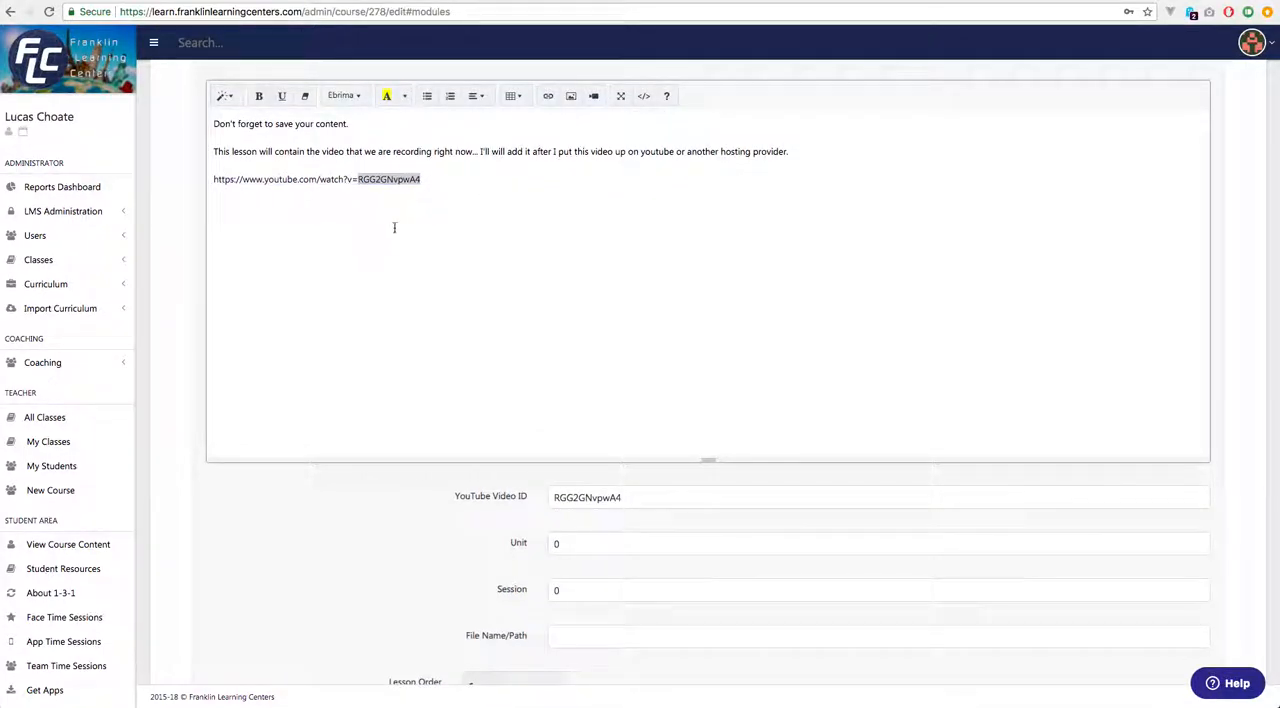
# Set the new lesson's Unit to 1 and its Session to 2.
pyautogui.scroll(-2, 386, 240)
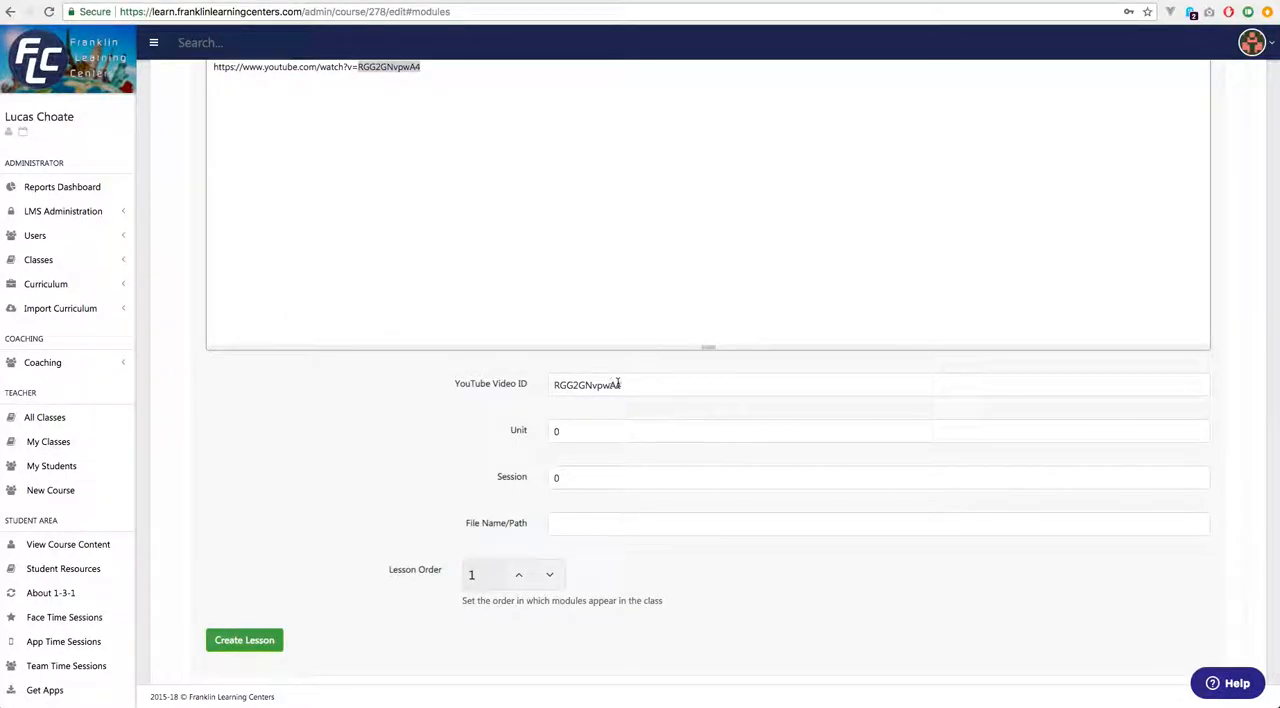
pyautogui.doubleClick(552, 430)
pyautogui.write('1')
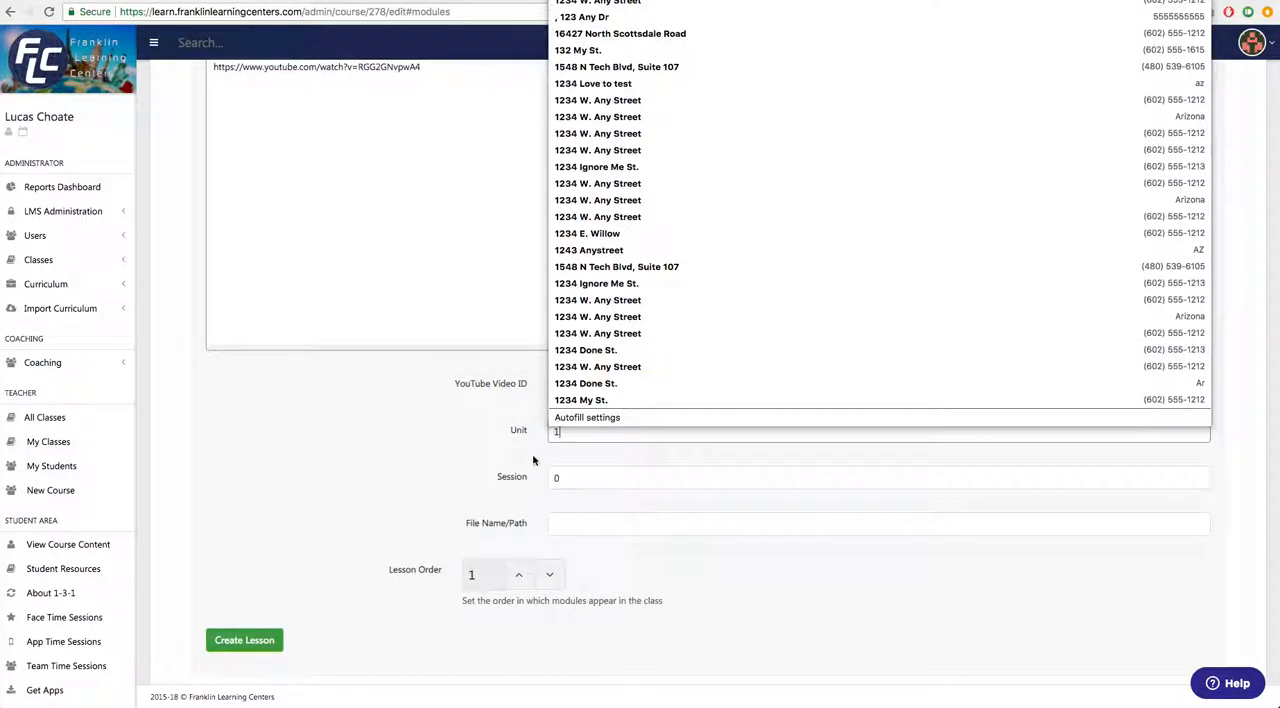
pyautogui.click(567, 475)
pyautogui.click(526, 483)
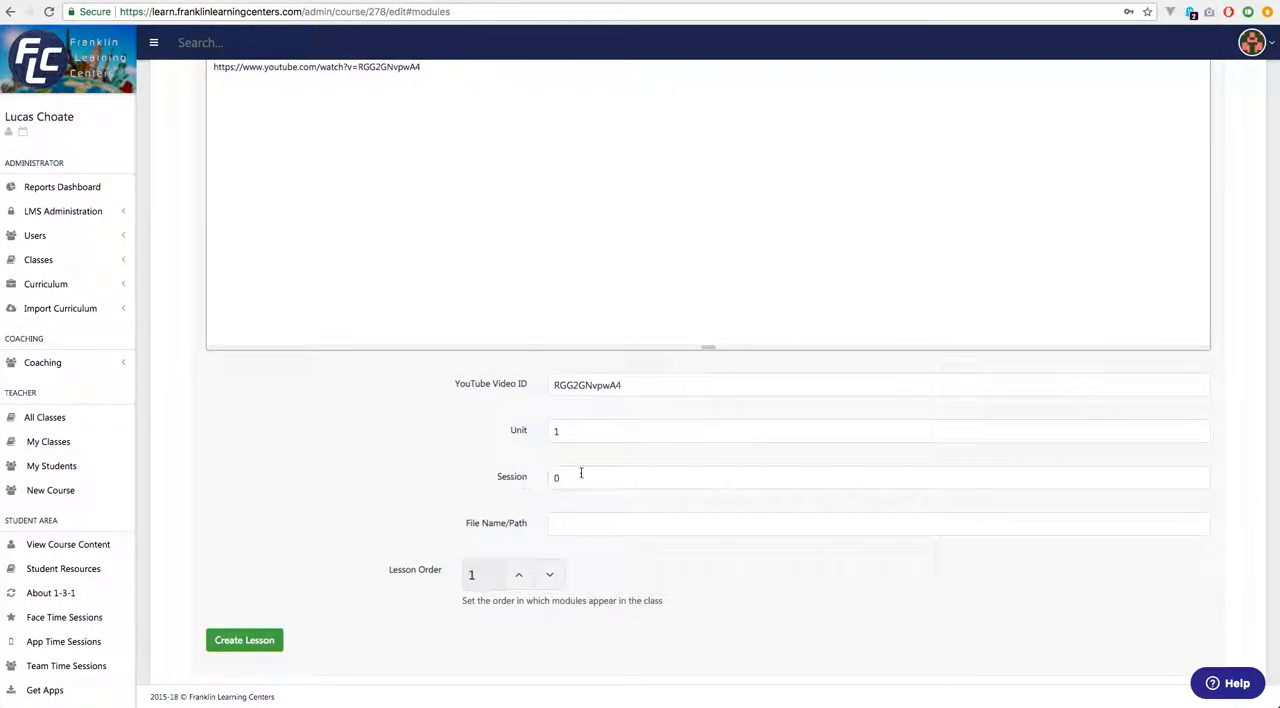
pyautogui.moveTo(573, 474); pyautogui.dragTo(480, 476)
pyautogui.write('2')
pyautogui.press('Tab')
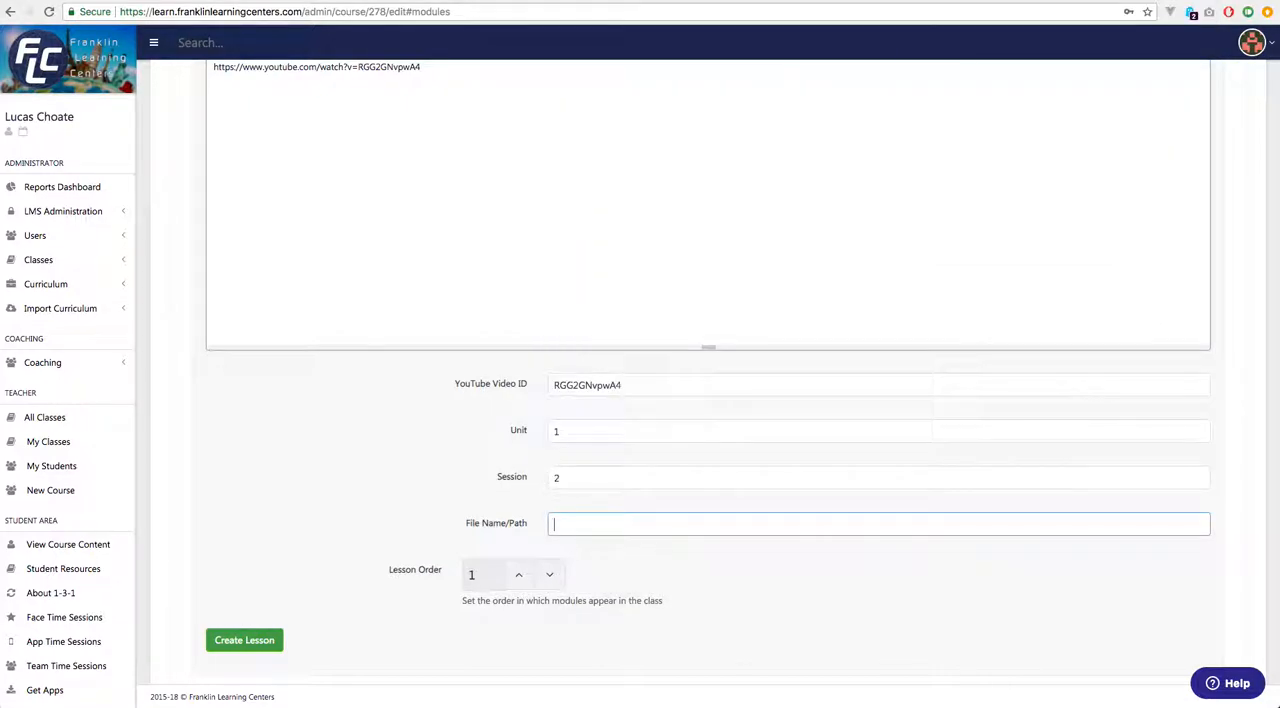
# Set the new lesson's order to 2 and create the lesson.
pyautogui.scroll(-1, 501, 519)
pyautogui.click(520, 569)
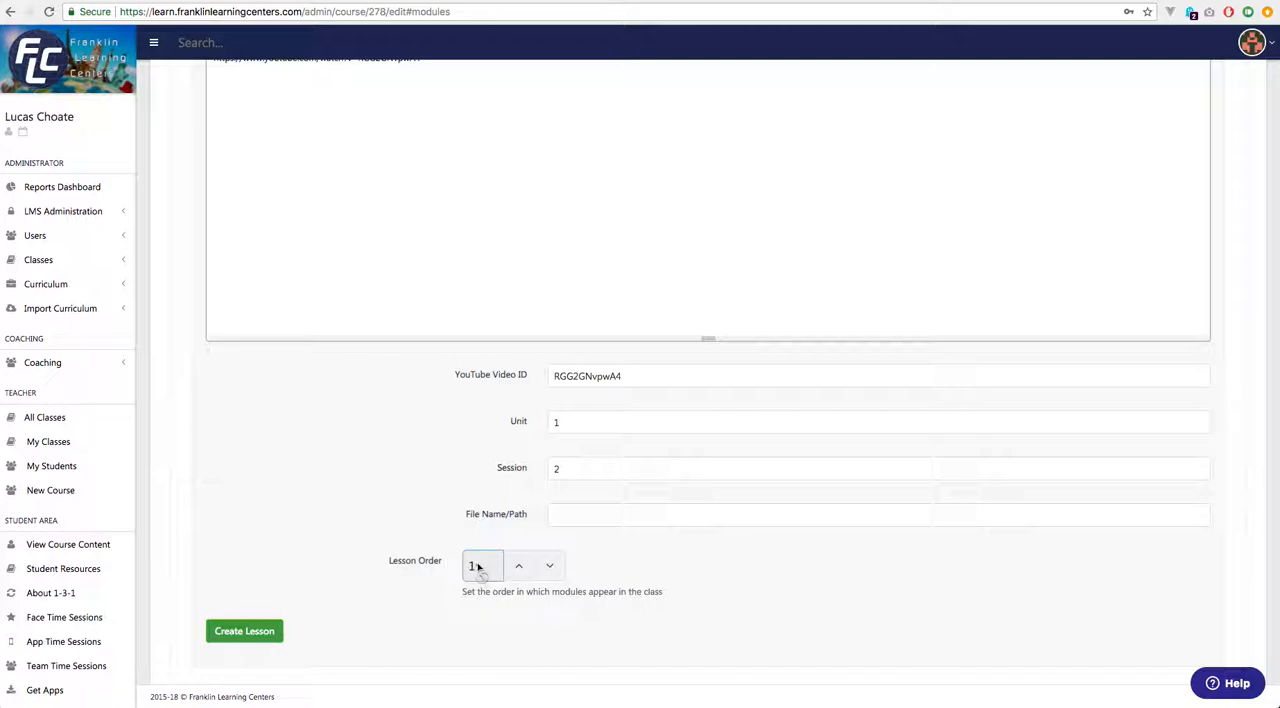
pyautogui.click(518, 567)
pyautogui.click(246, 638)
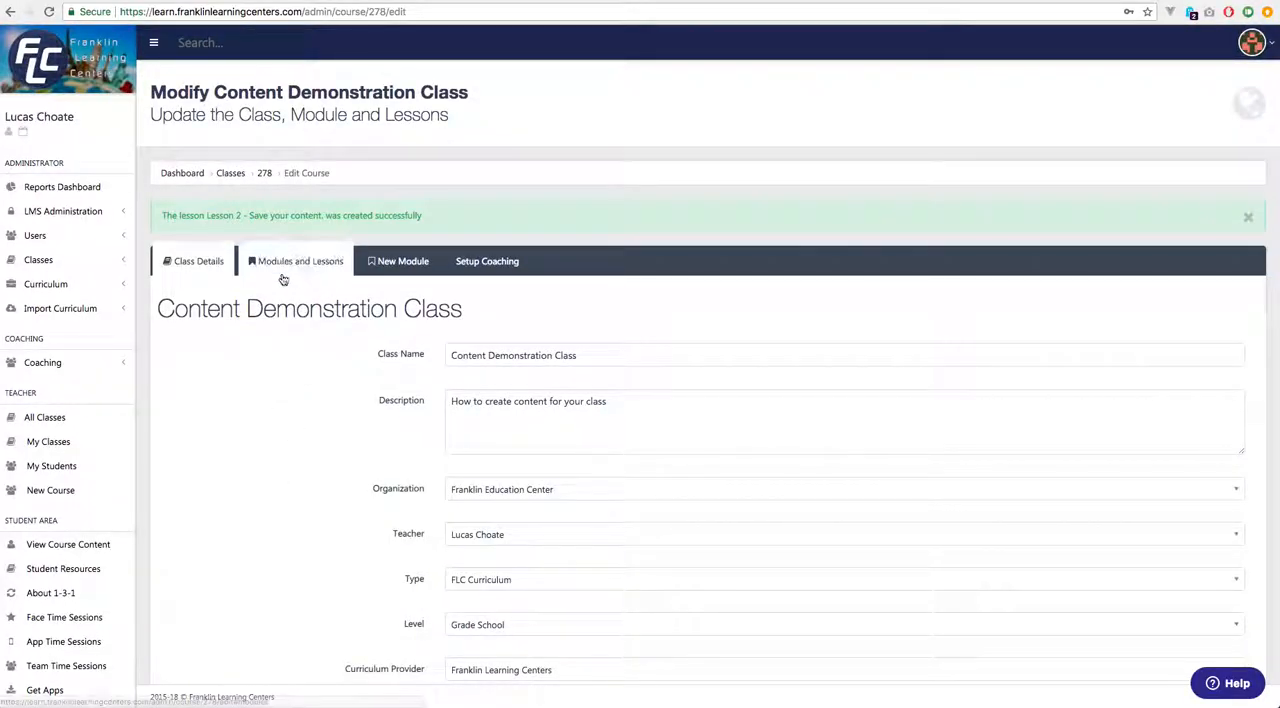
# Open Lesson 2 in the Introduction module and review its saved fields and text content.
pyautogui.click(287, 264)
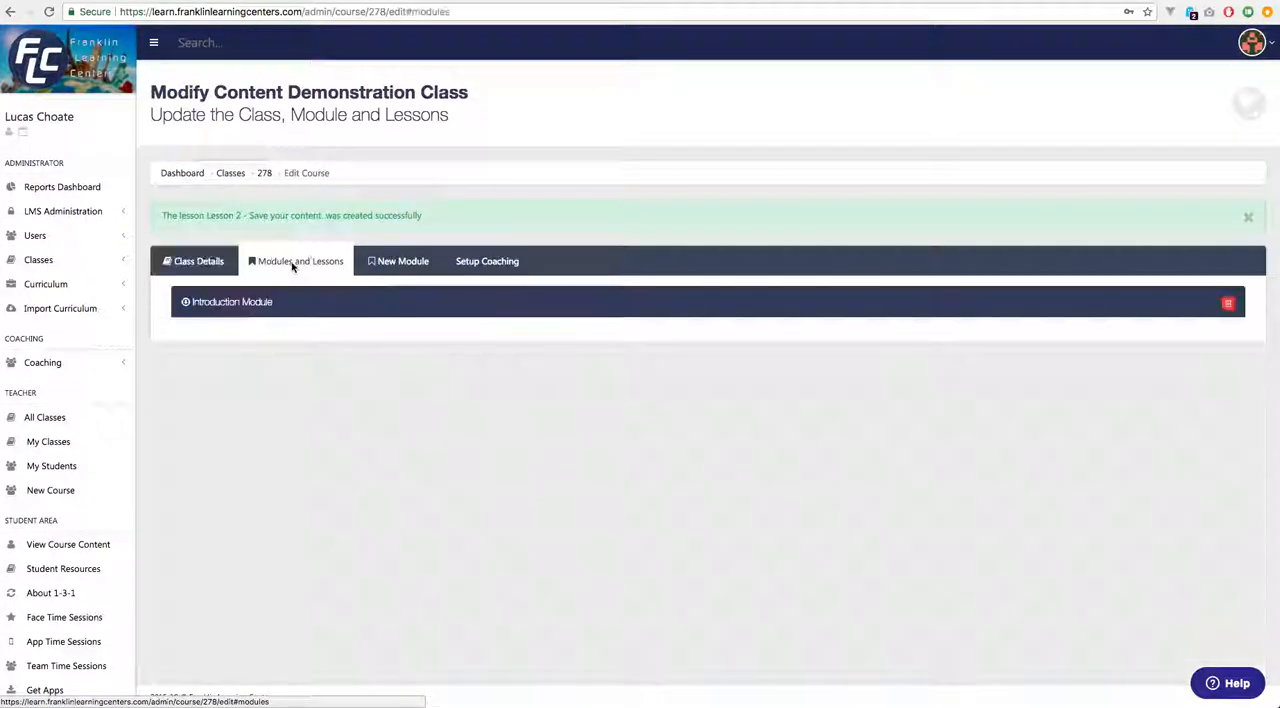
pyautogui.click(251, 304)
pyautogui.scroll(-5, 334, 430)
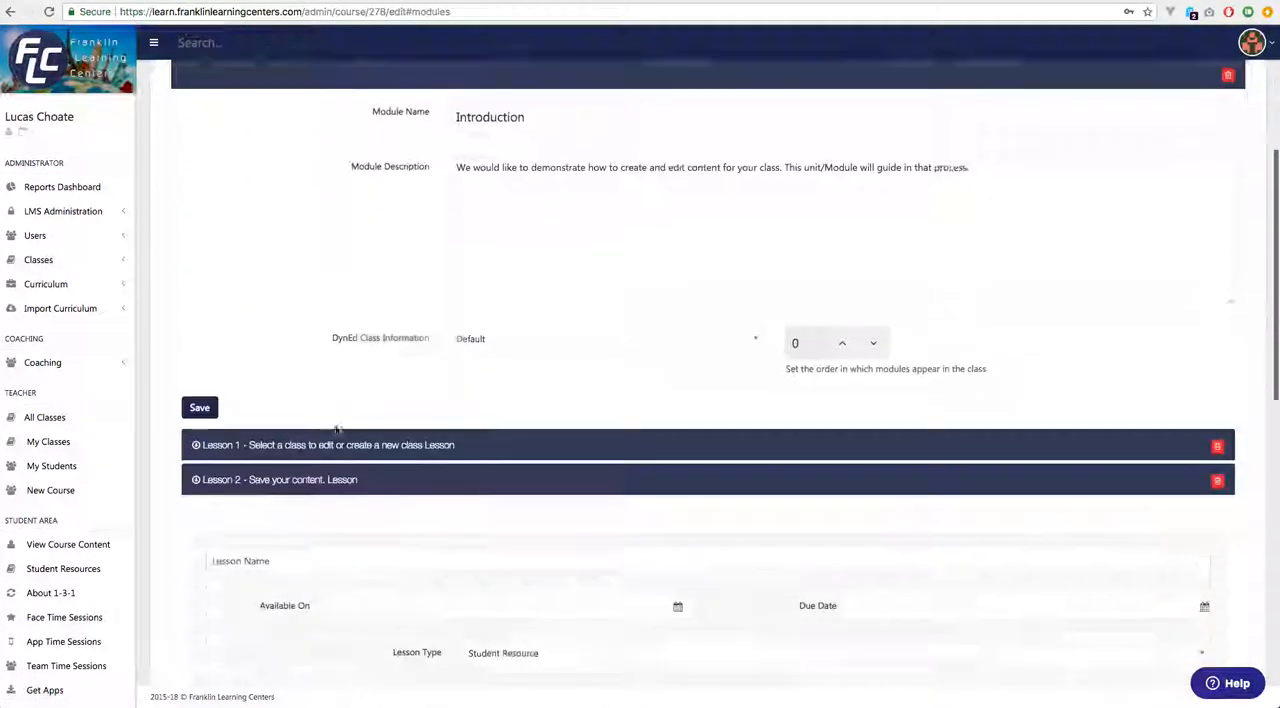
pyautogui.scroll(2, 335, 426)
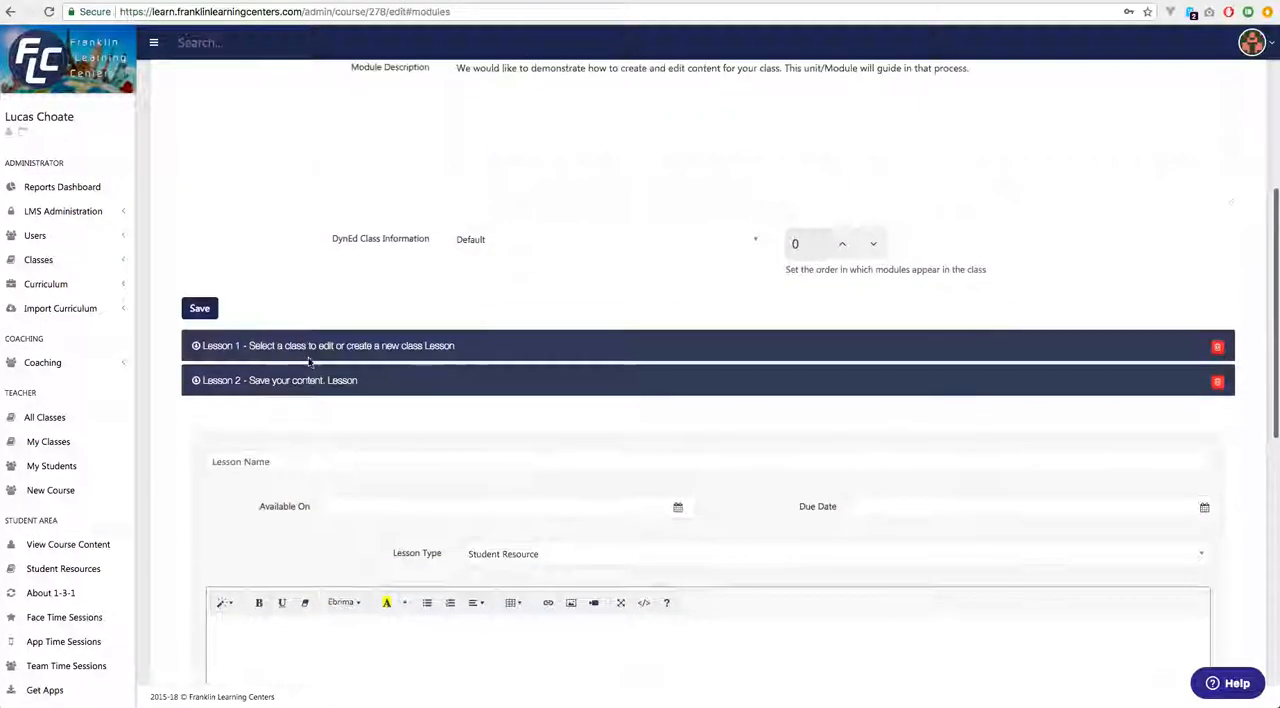
pyautogui.click(300, 381)
pyautogui.scroll(-1, 299, 453)
pyautogui.scroll(-8, 299, 453)
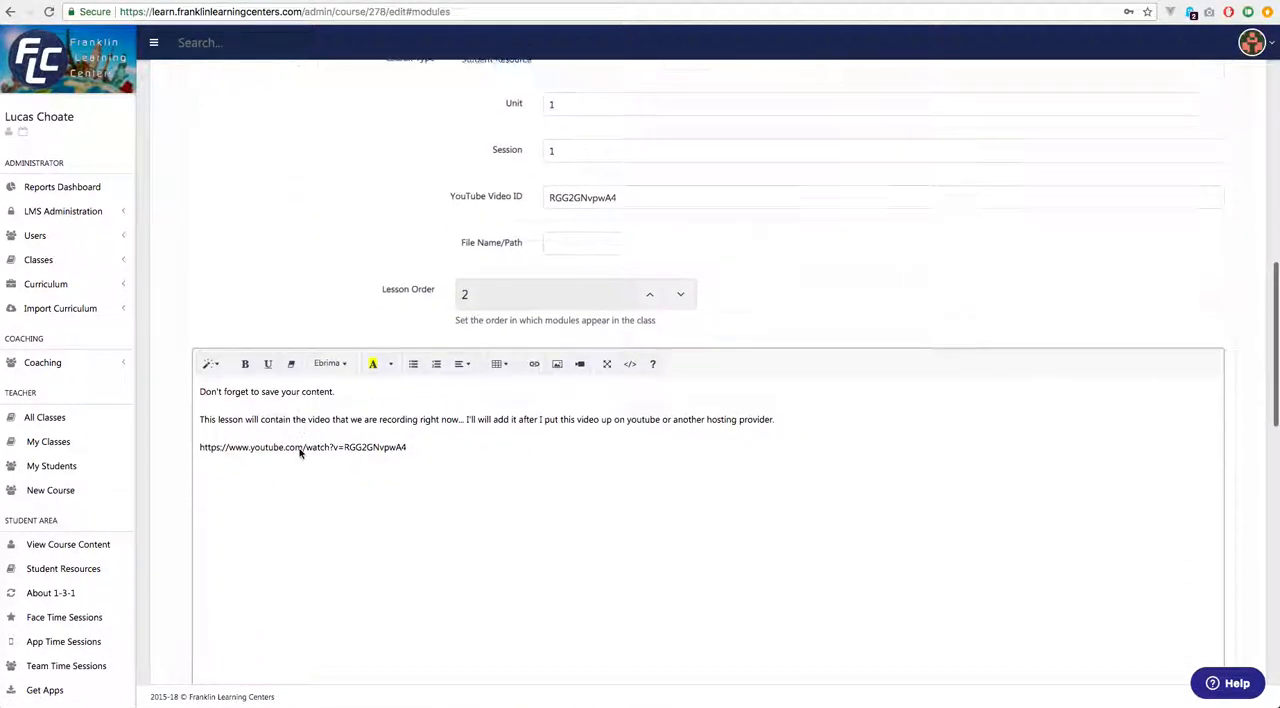
pyautogui.scroll(10, 311, 440)
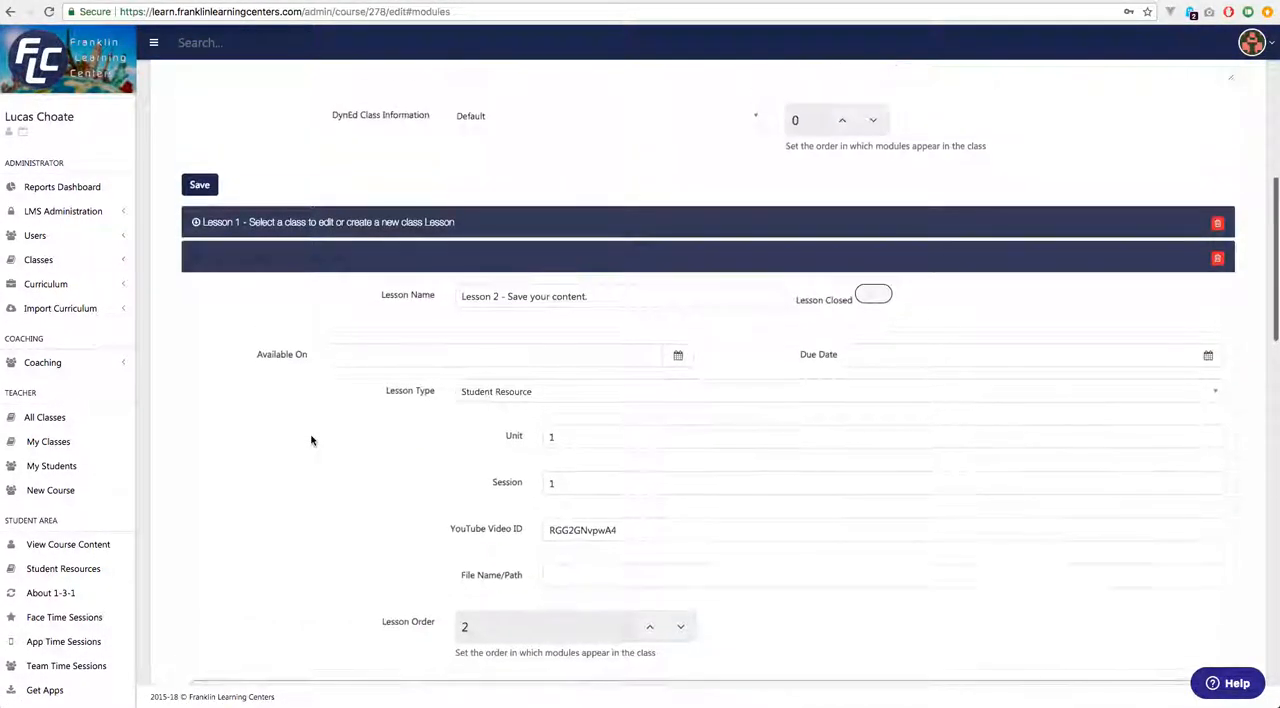
pyautogui.scroll(-8, 311, 437)
pyautogui.scroll(-10, 313, 440)
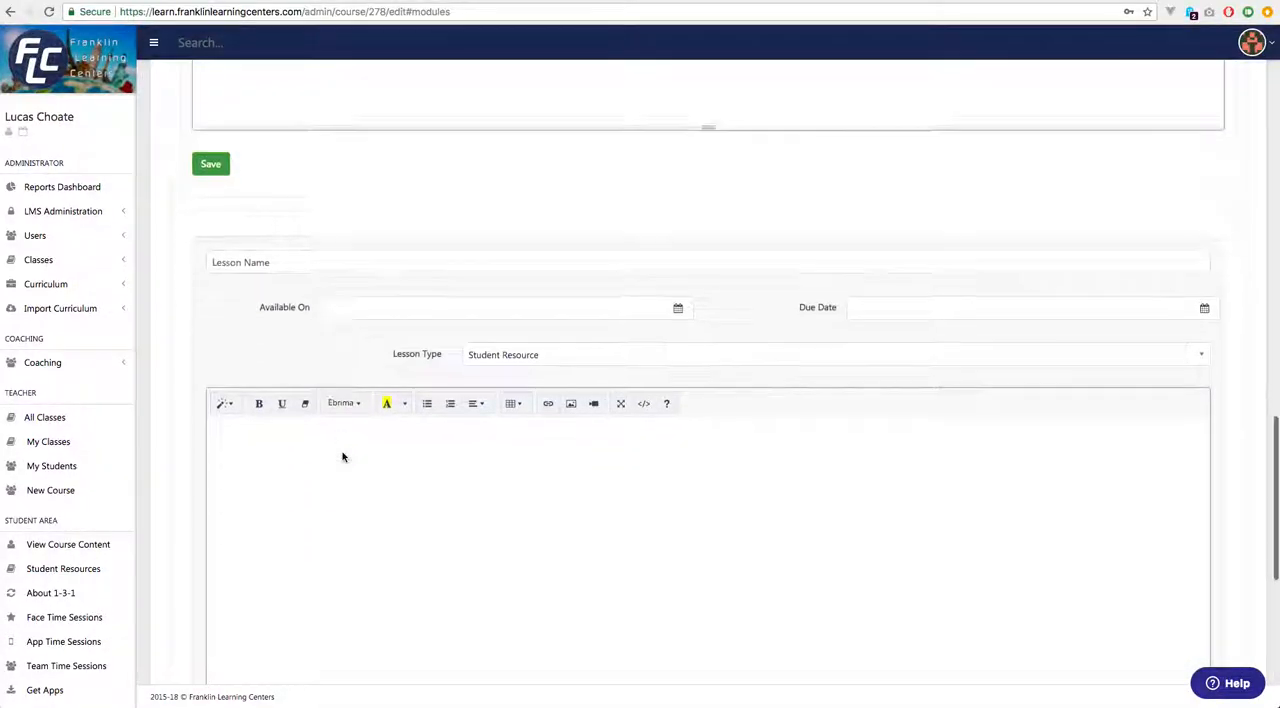
pyautogui.scroll(15, 341, 457)
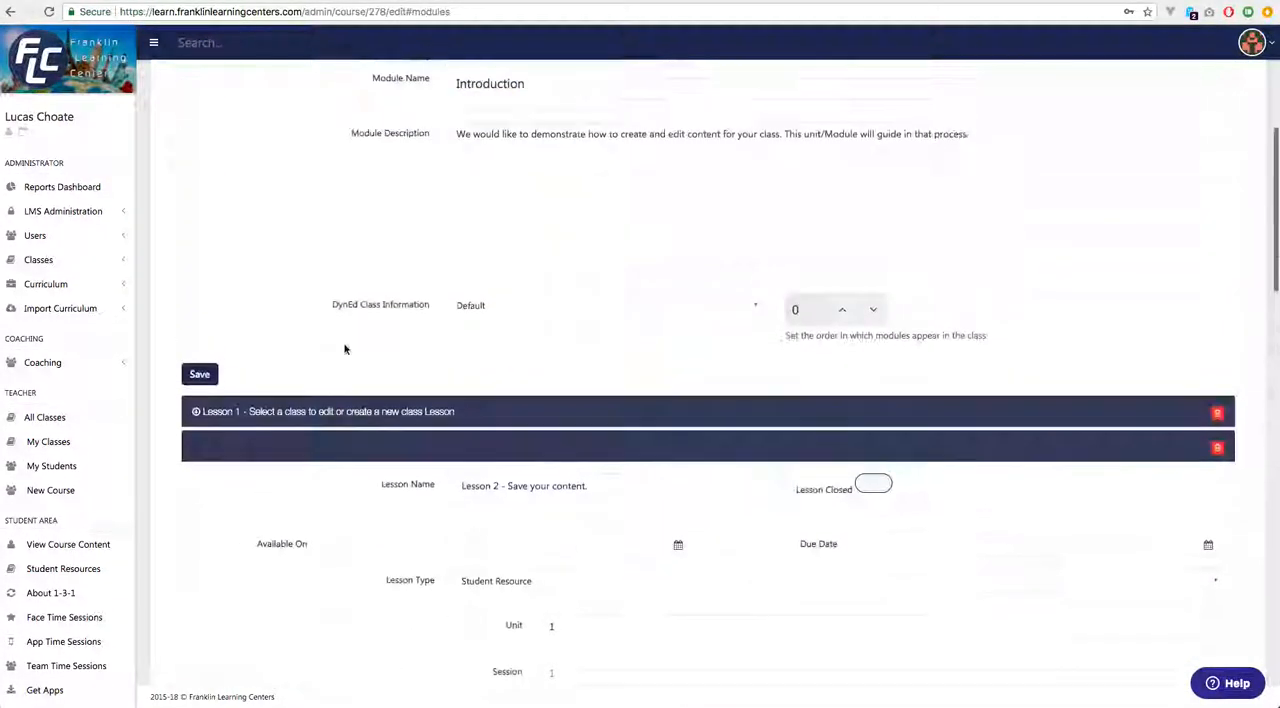
# Open the class in its teaching view and look through the contents of Lesson 1 and Lesson 2.
pyautogui.click(193, 176)
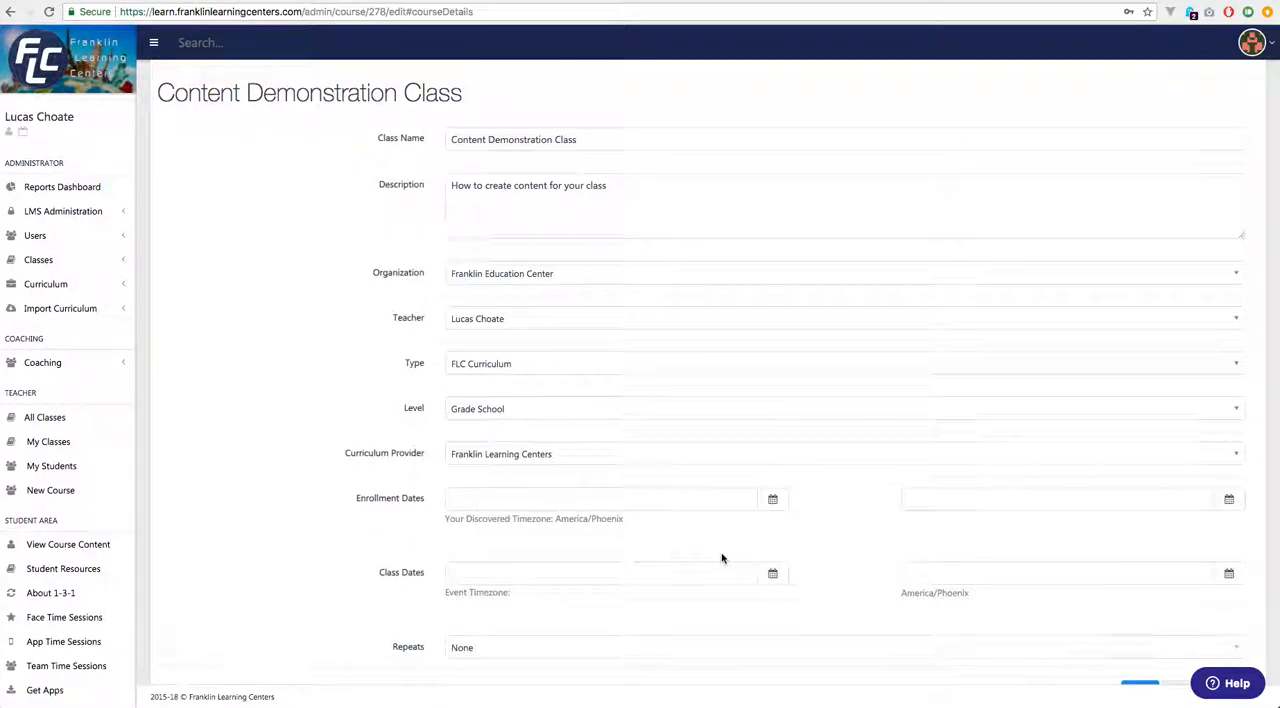
pyautogui.scroll(-2, 771, 546)
pyautogui.click(1188, 619)
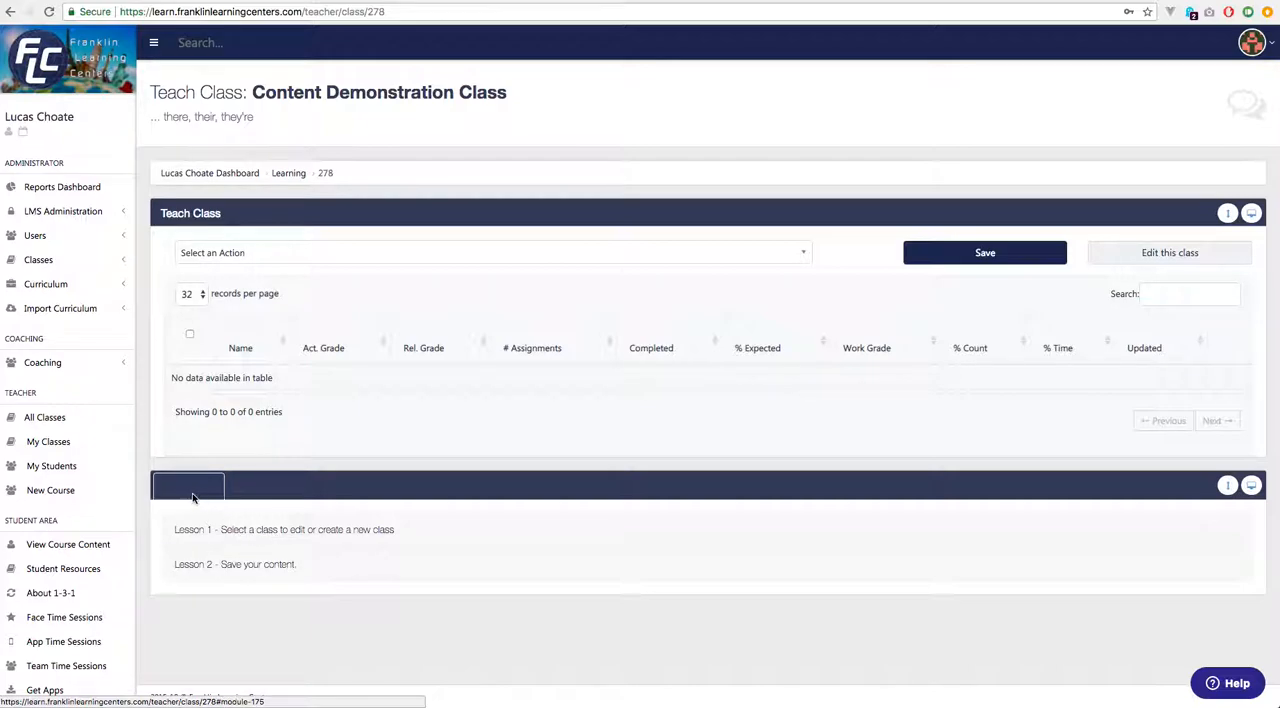
pyautogui.click(266, 530)
pyautogui.scroll(-4, 687, 597)
pyautogui.scroll(-6, 687, 597)
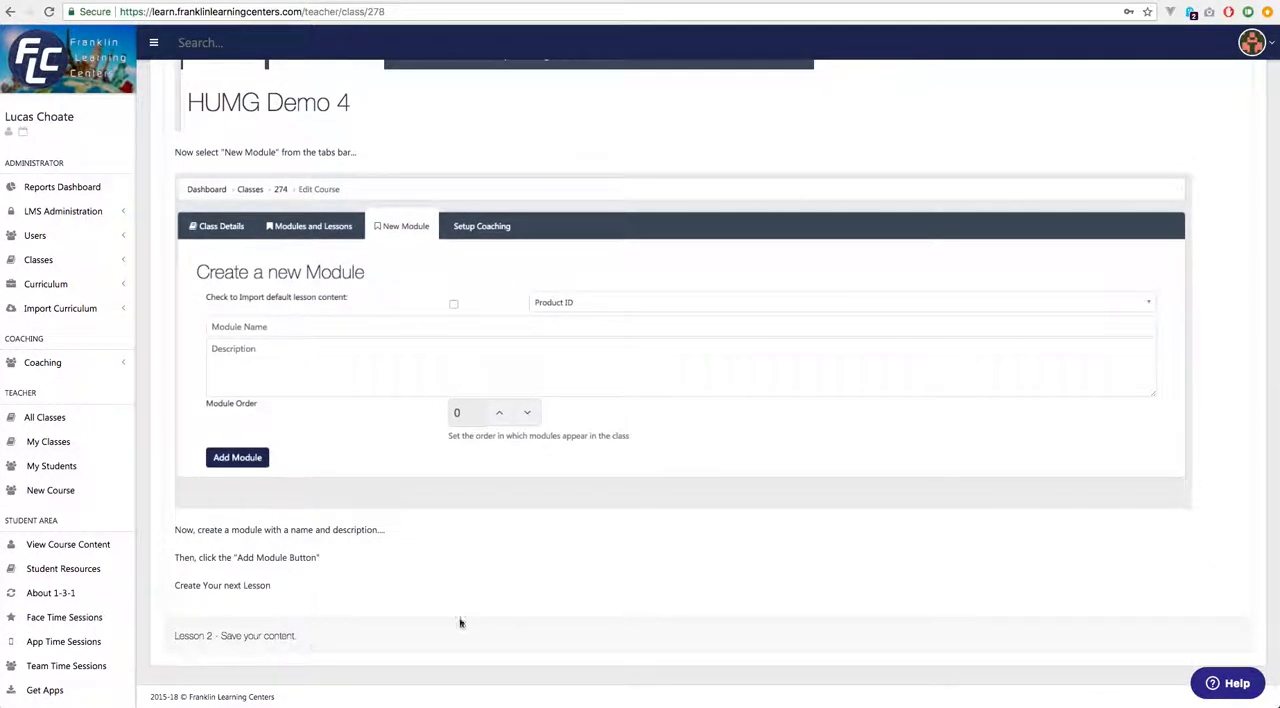
pyautogui.click(255, 636)
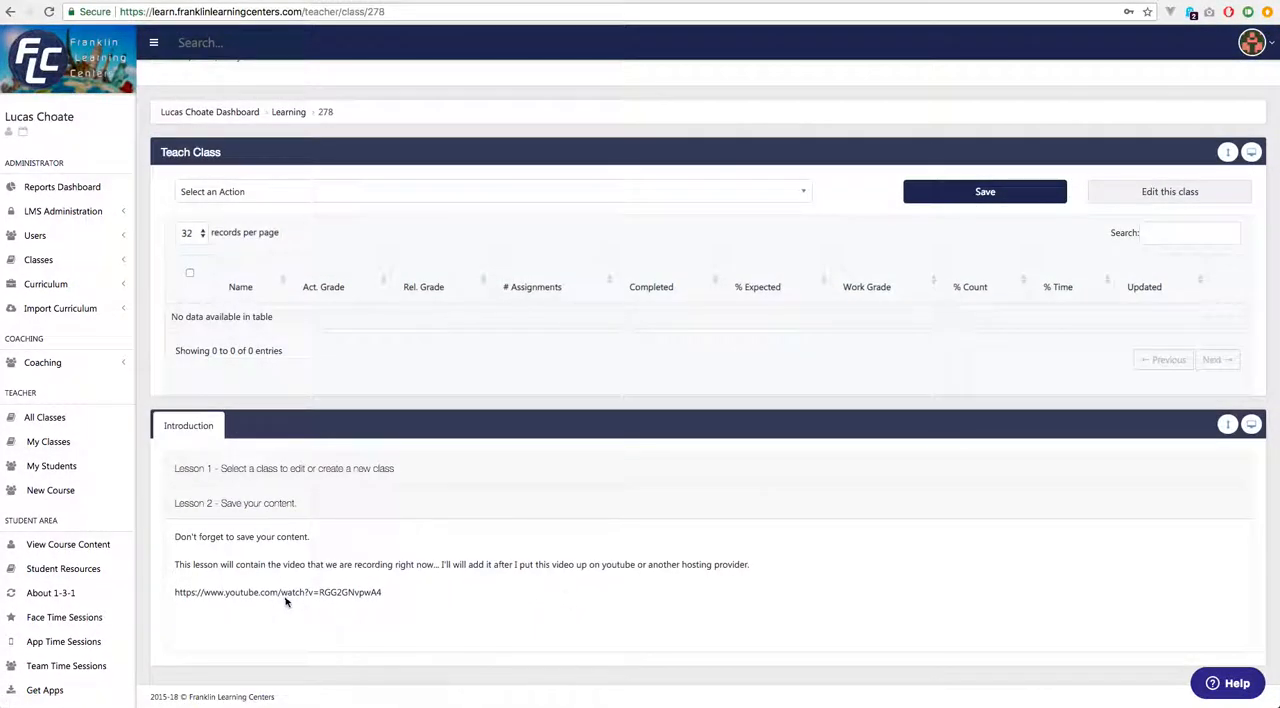
# Copy the YouTube link from Lesson 2's text and reopen Lesson 2 of the Introduction module for editing.
pyautogui.moveTo(383, 592); pyautogui.dragTo(176, 593)
pyautogui.press('super+c')
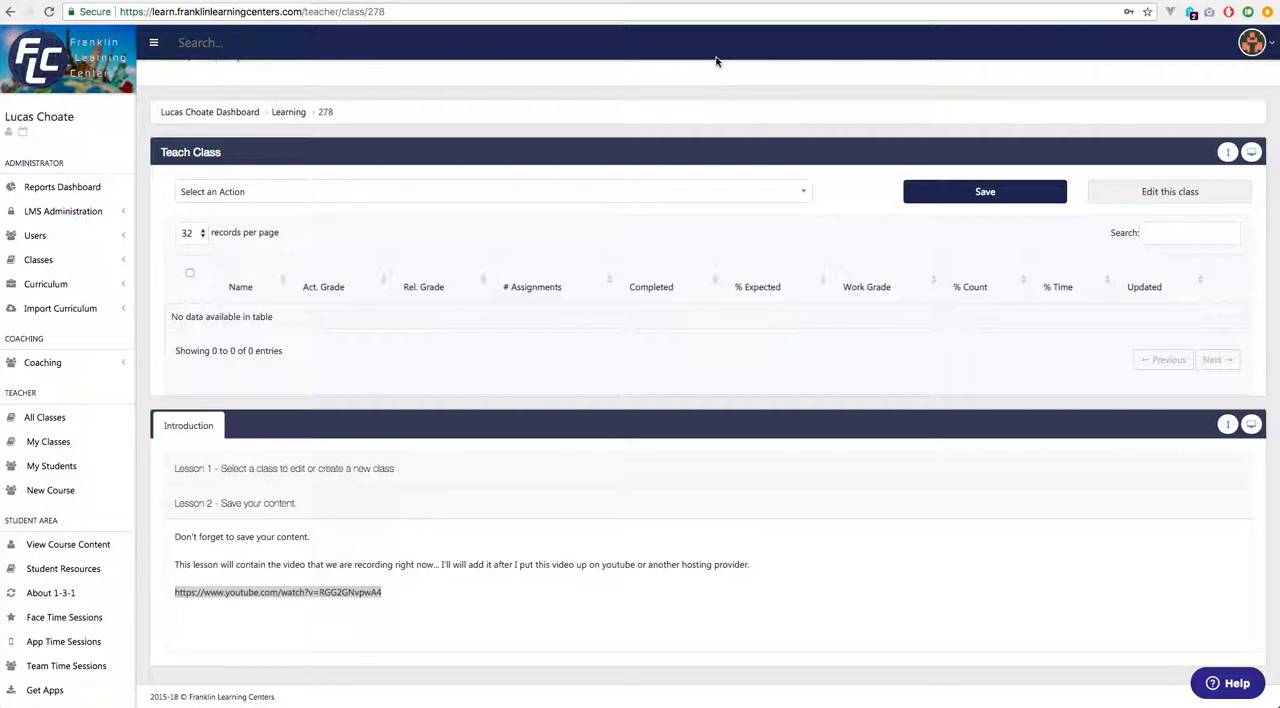
pyautogui.click(1155, 192)
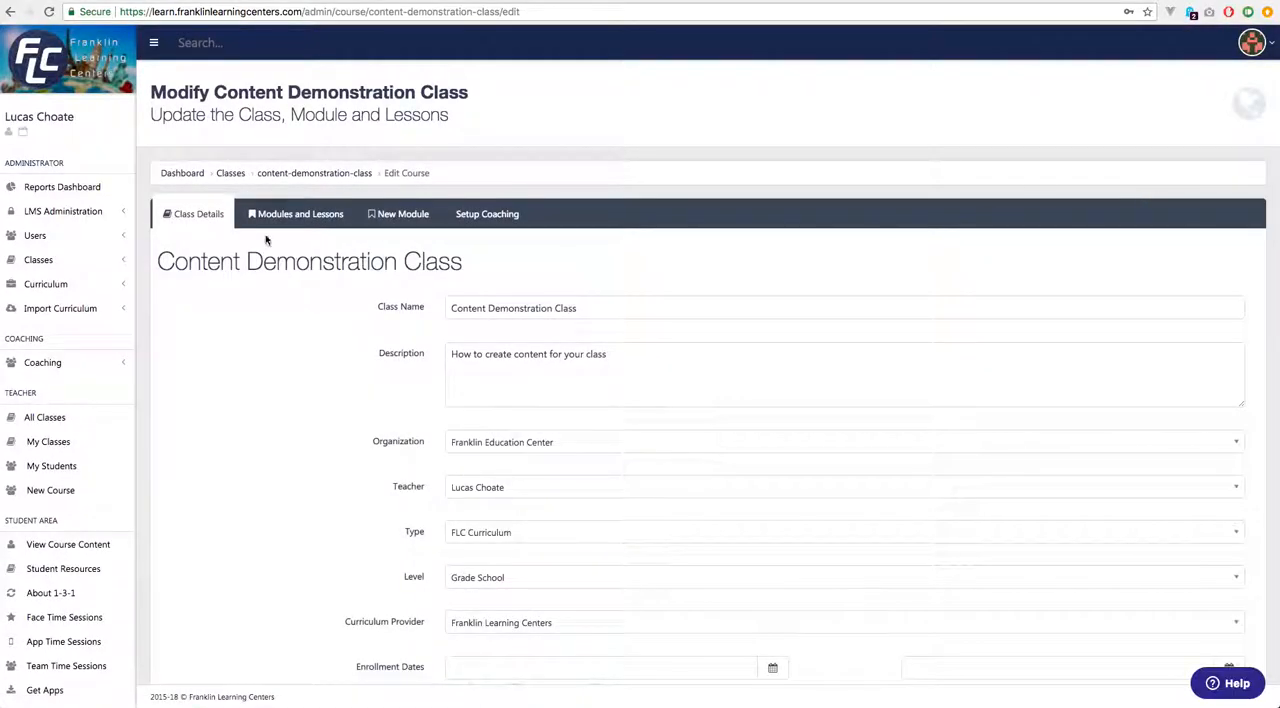
pyautogui.click(300, 217)
pyautogui.click(249, 263)
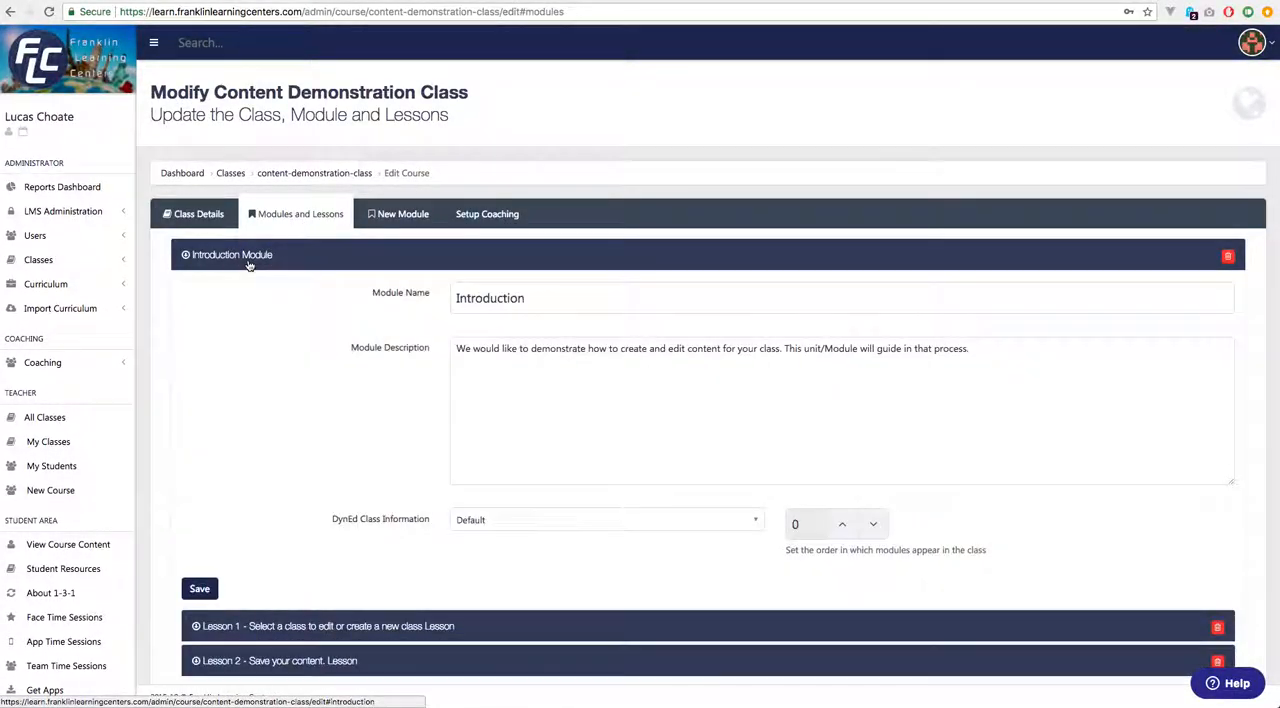
pyautogui.click(312, 660)
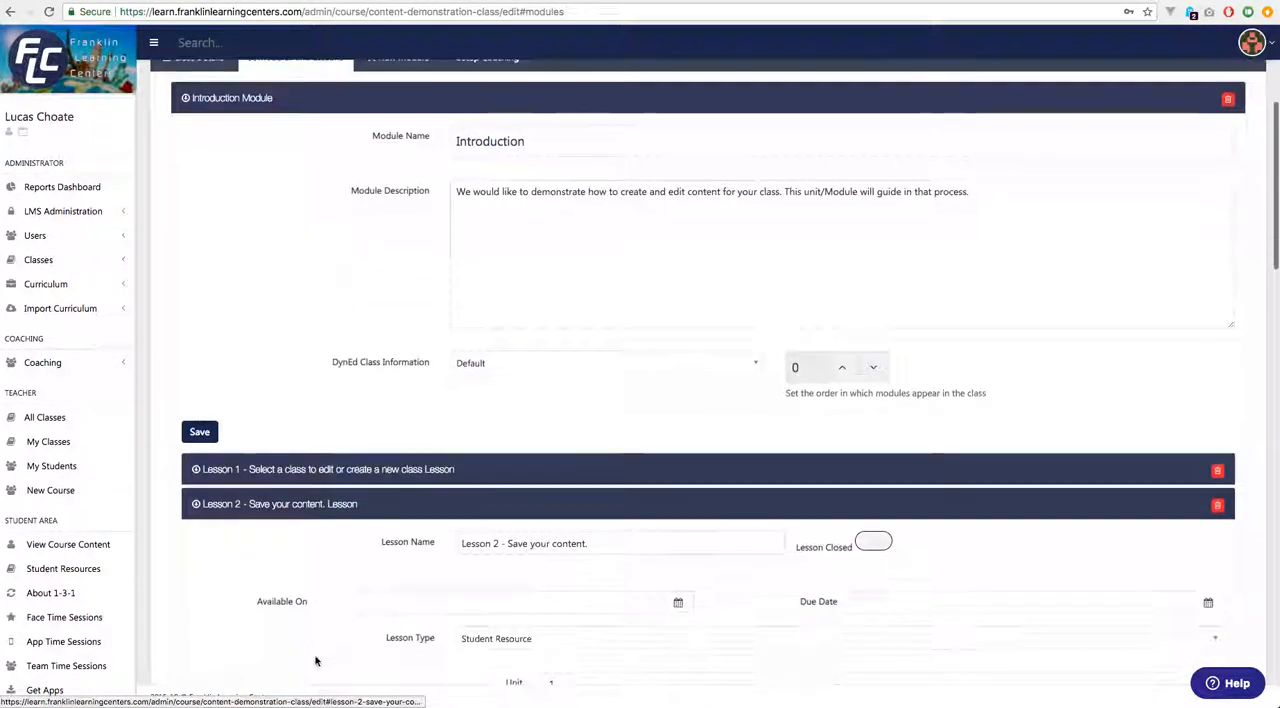
pyautogui.scroll(-3, 313, 636)
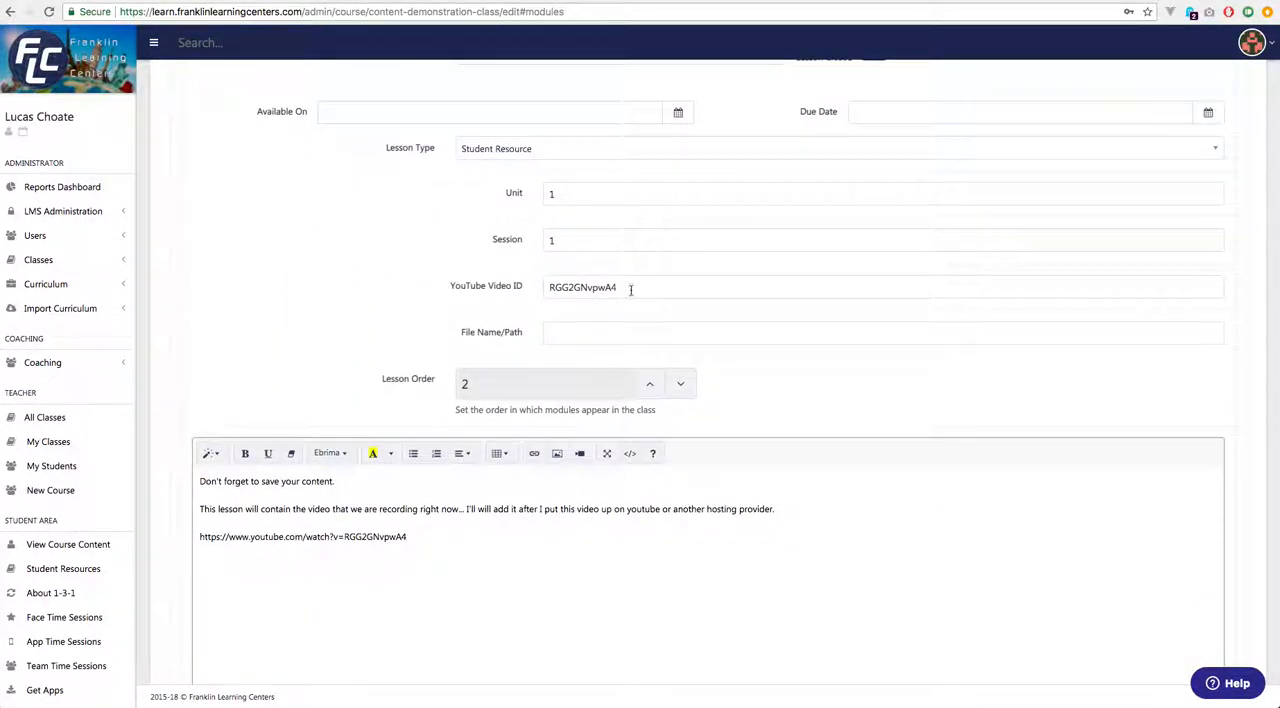
pyautogui.click(581, 456)
pyautogui.press('super+v')
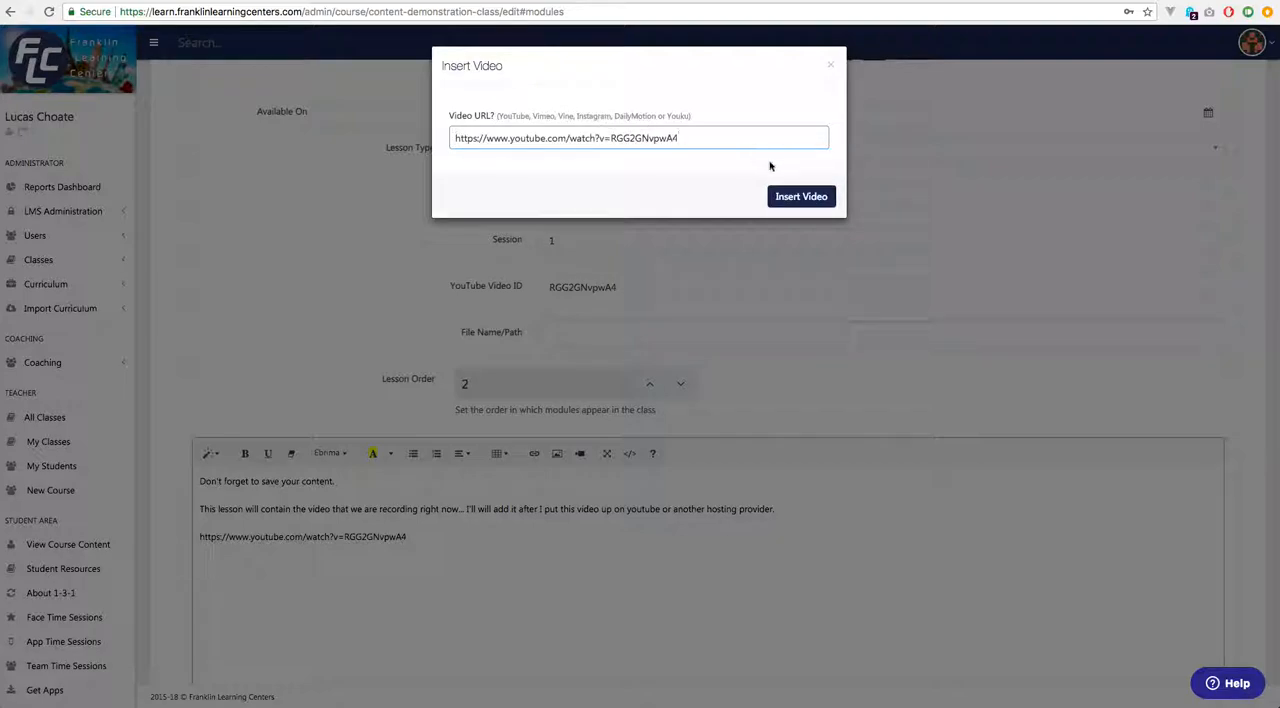
pyautogui.click(799, 196)
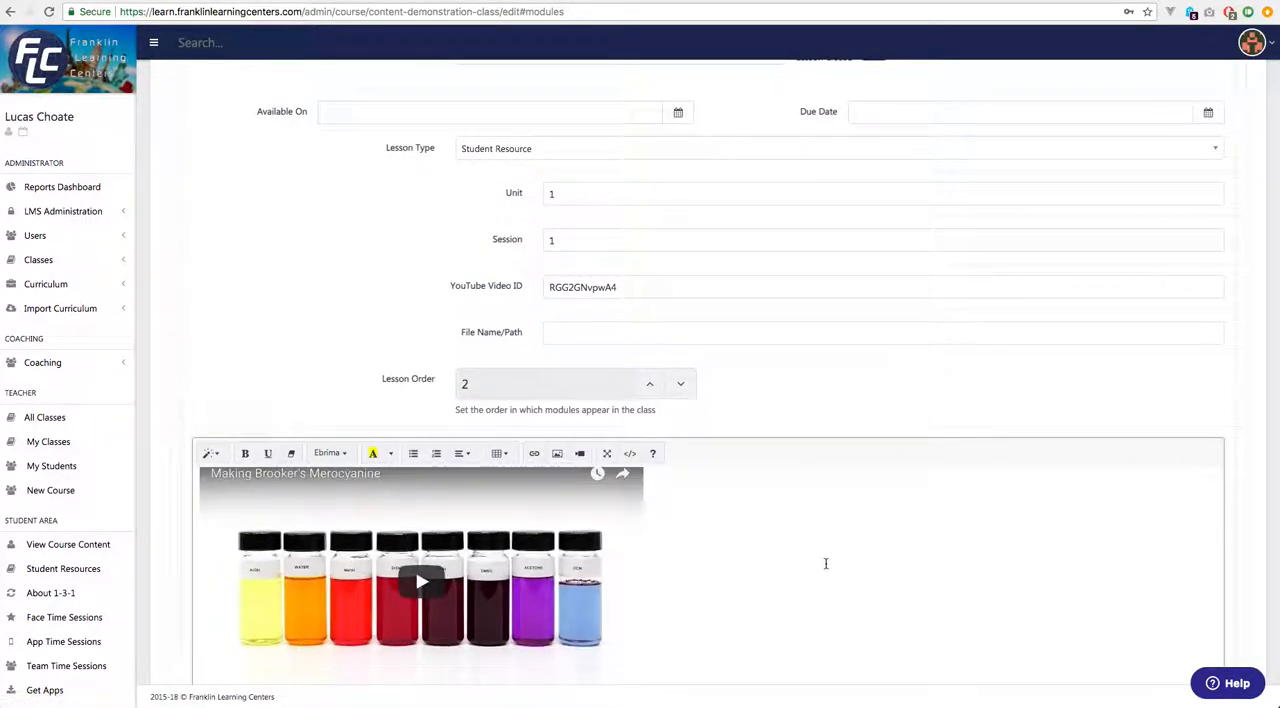
pyautogui.scroll(-5, 830, 556)
pyautogui.click(216, 323)
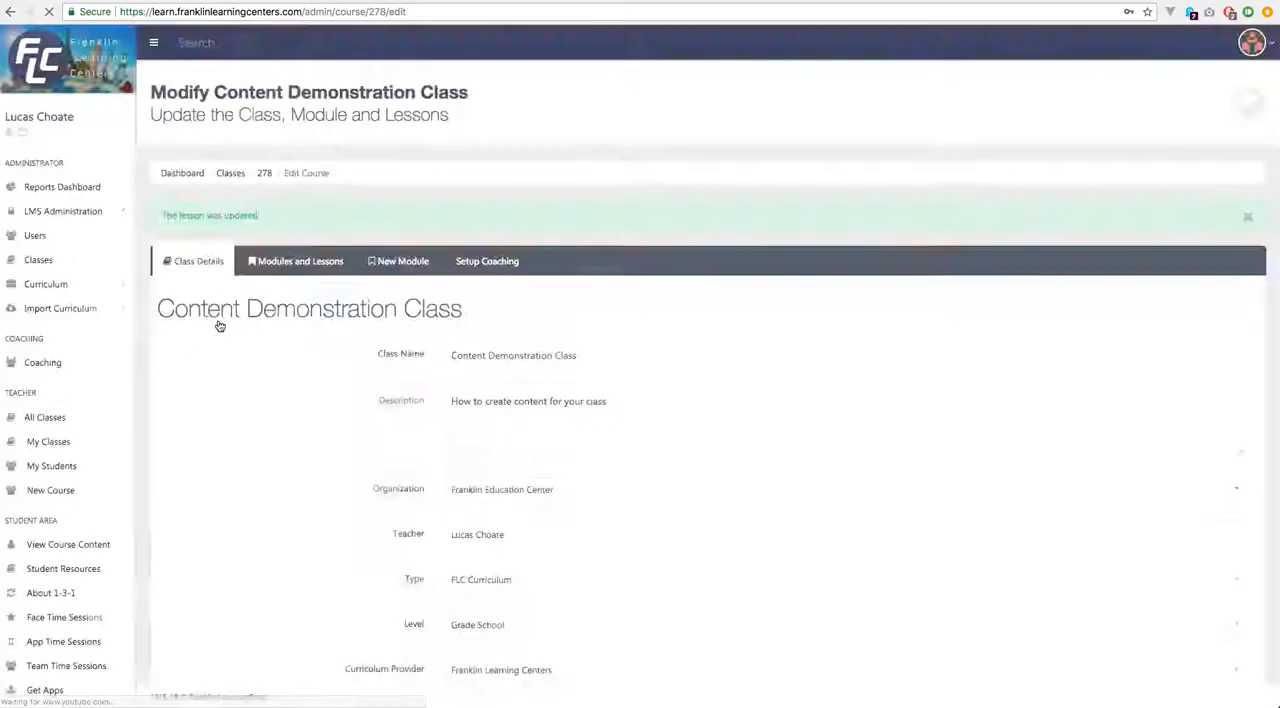
# Preview Lesson 2 in the class's teaching view, briefly playing and pausing the embedded video.
pyautogui.scroll(-3, 1026, 426)
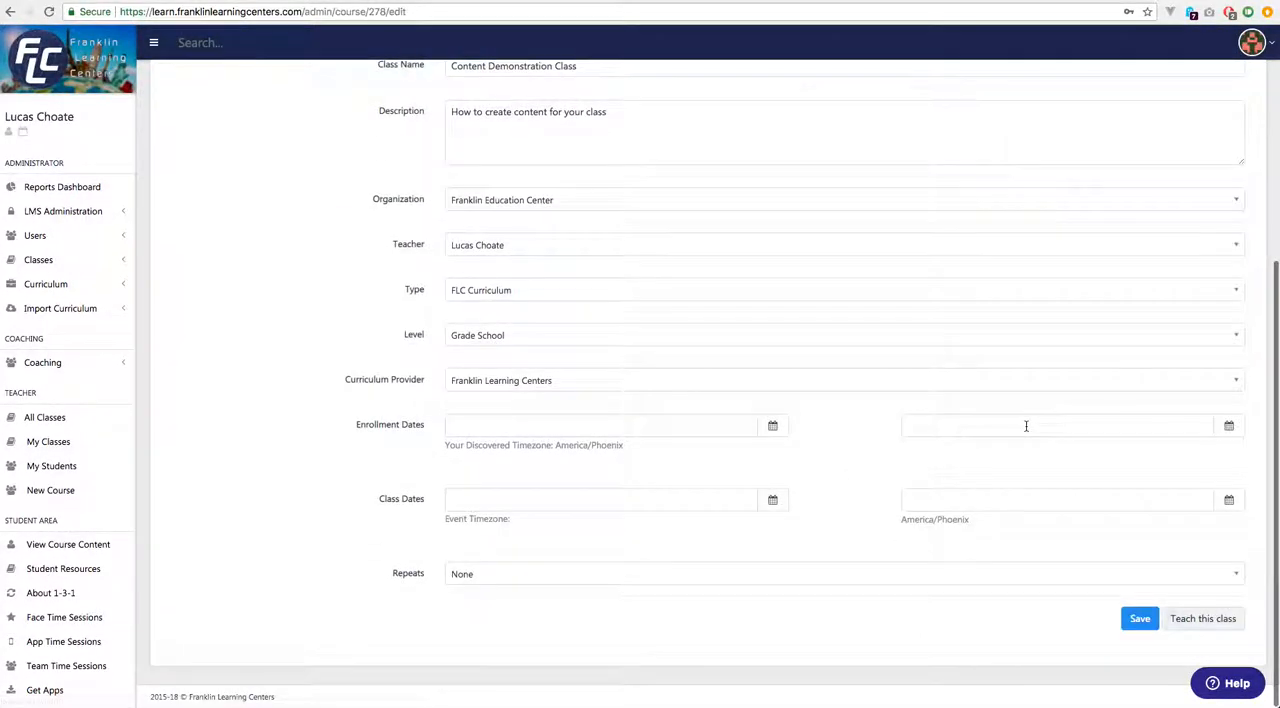
pyautogui.click(1212, 618)
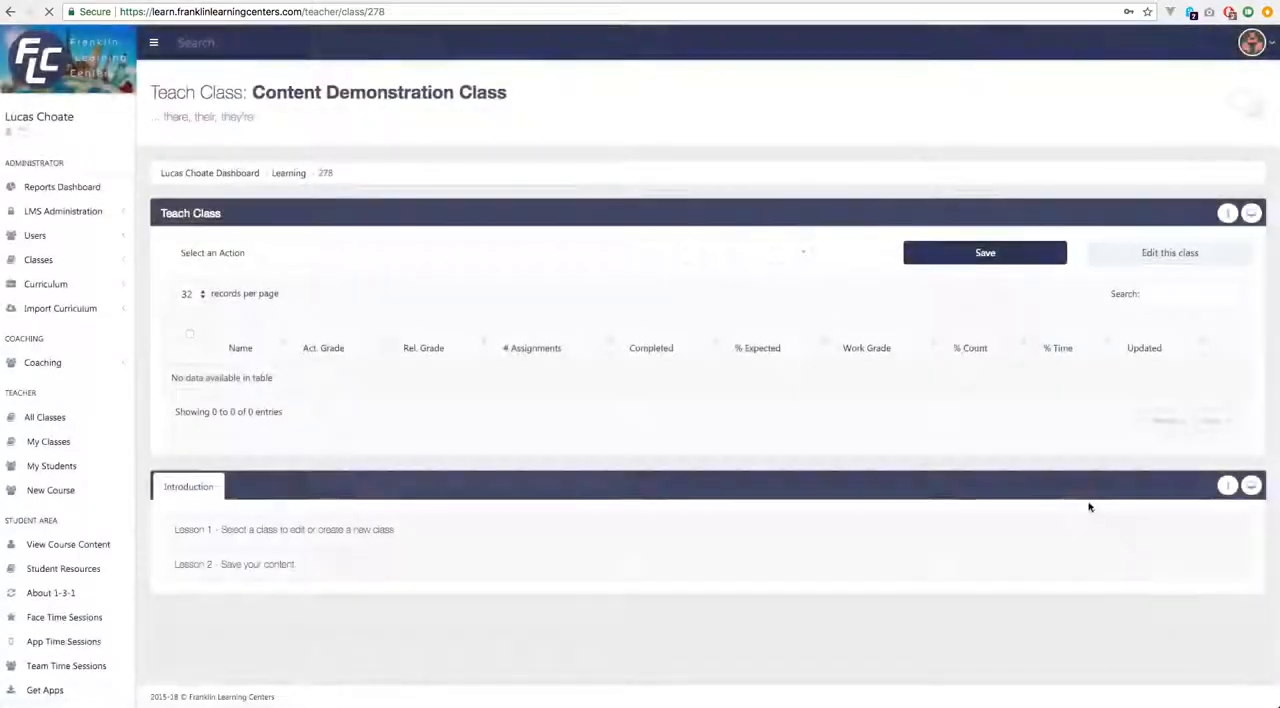
pyautogui.click(285, 565)
pyautogui.scroll(-3, 686, 542)
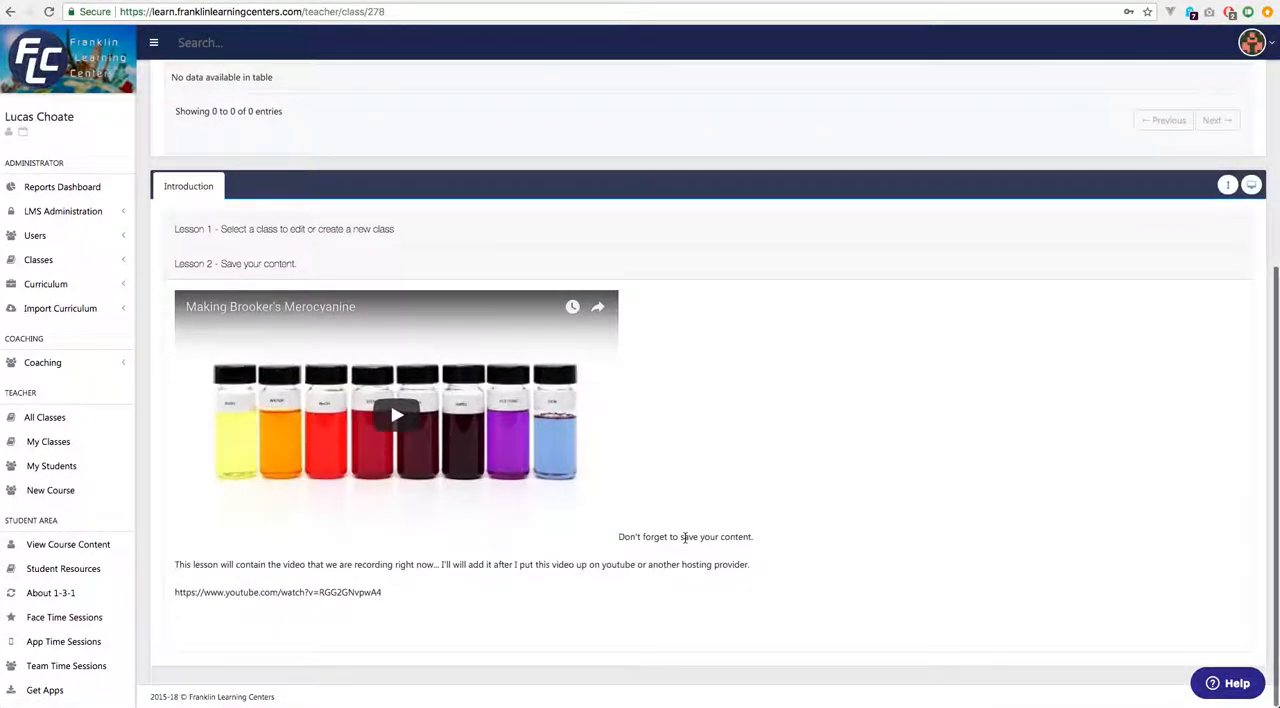
pyautogui.click(399, 418)
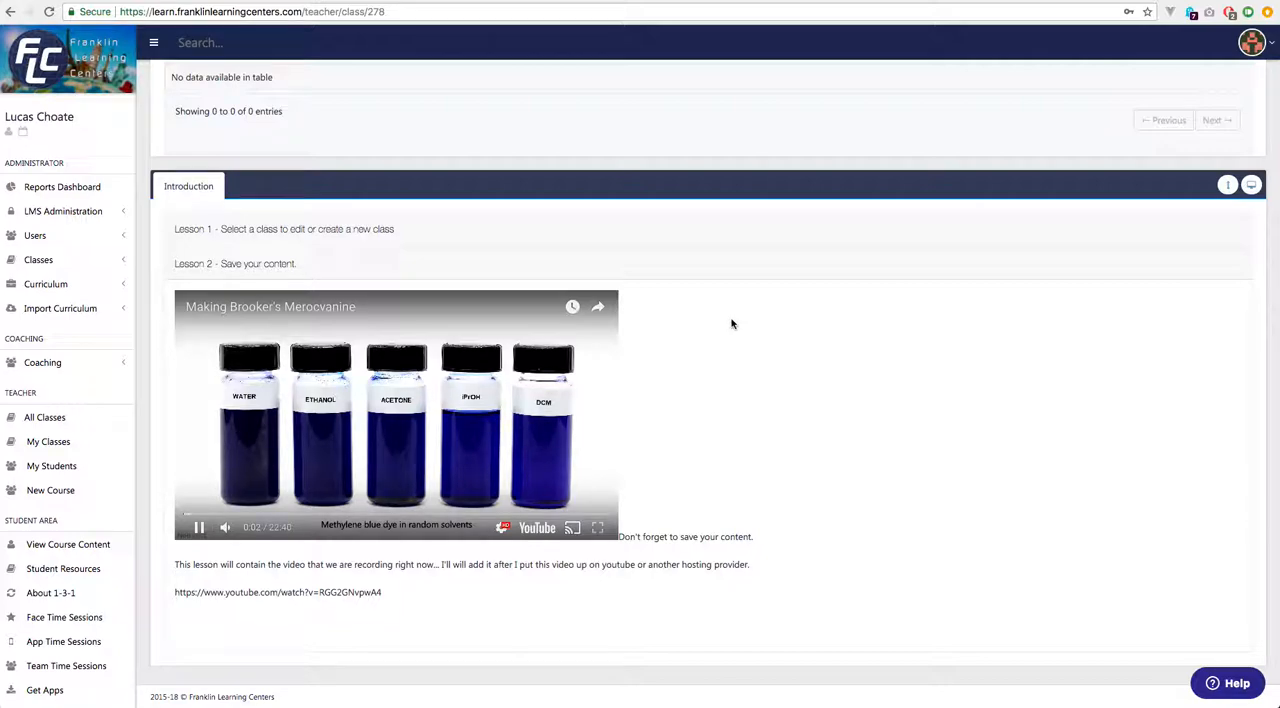
pyautogui.click(370, 432)
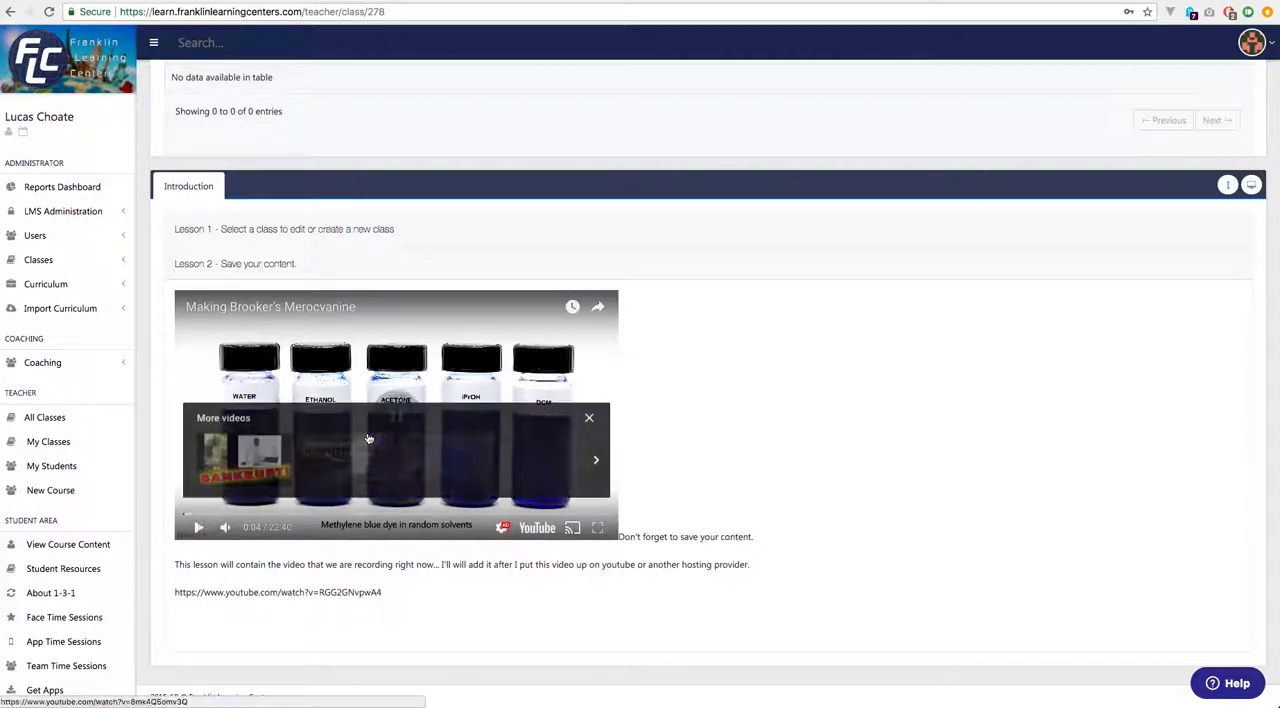
pyautogui.click(588, 419)
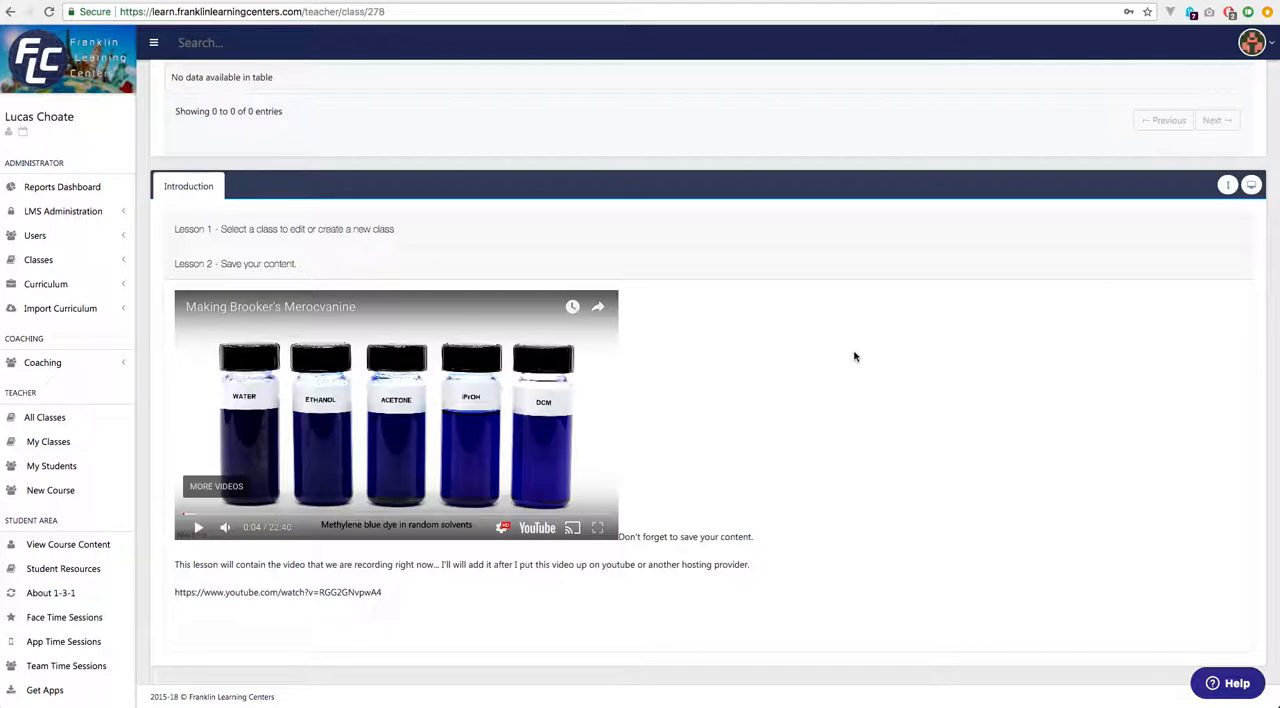
pyautogui.scroll(3, 854, 357)
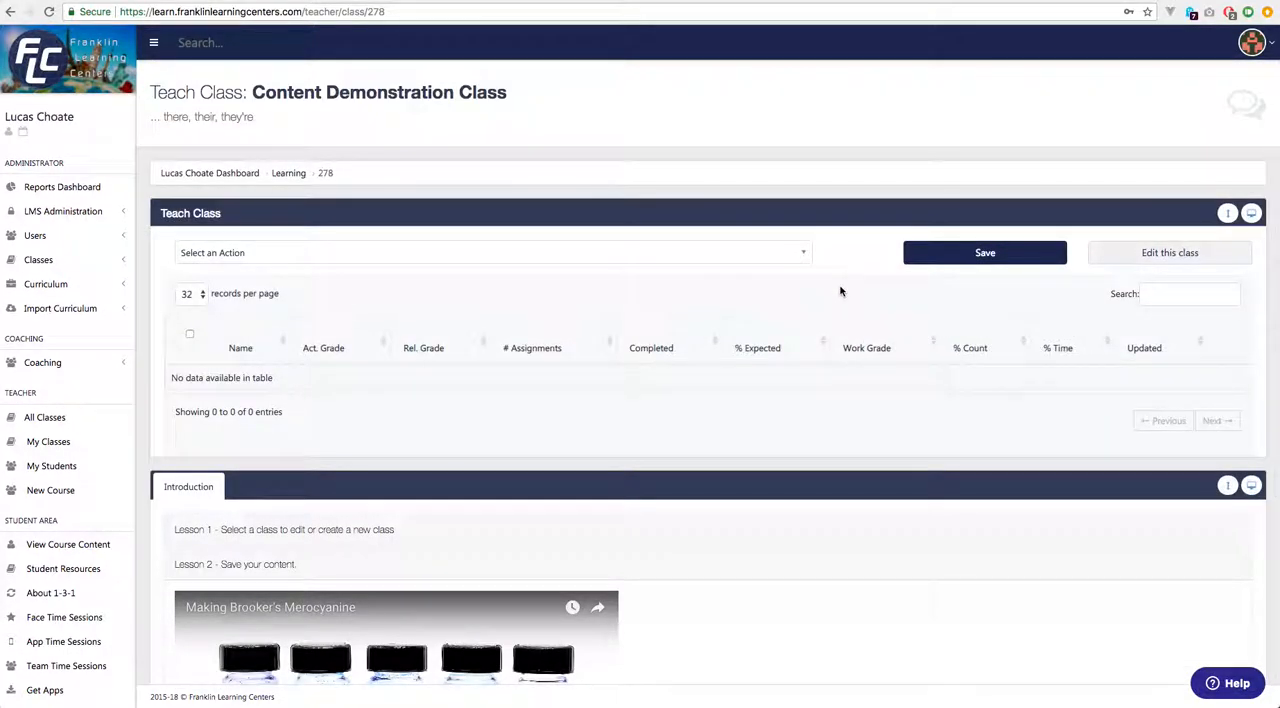